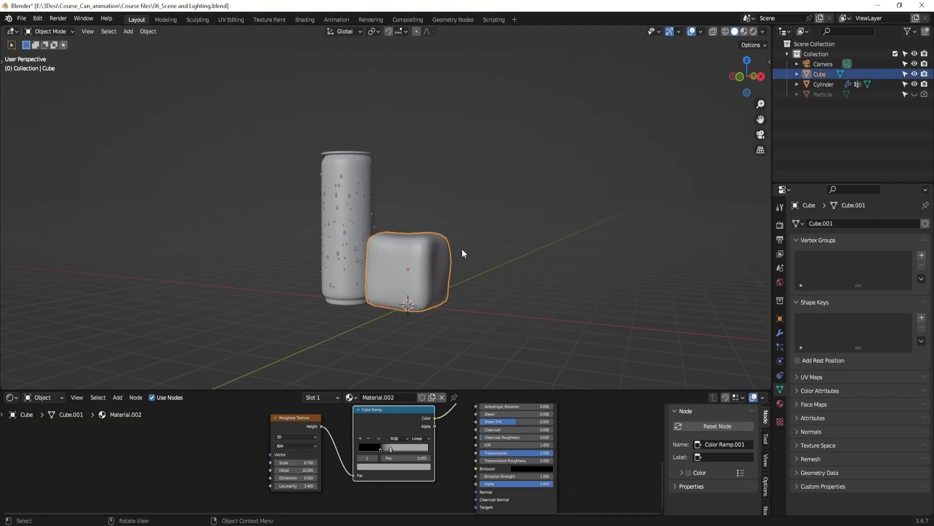
# Set the cube's origin to the 3D cursor and try scaling the cube from its base
pyautogui.moveTo(462, 249); pyautogui.dragTo(507, 244, button='middle')
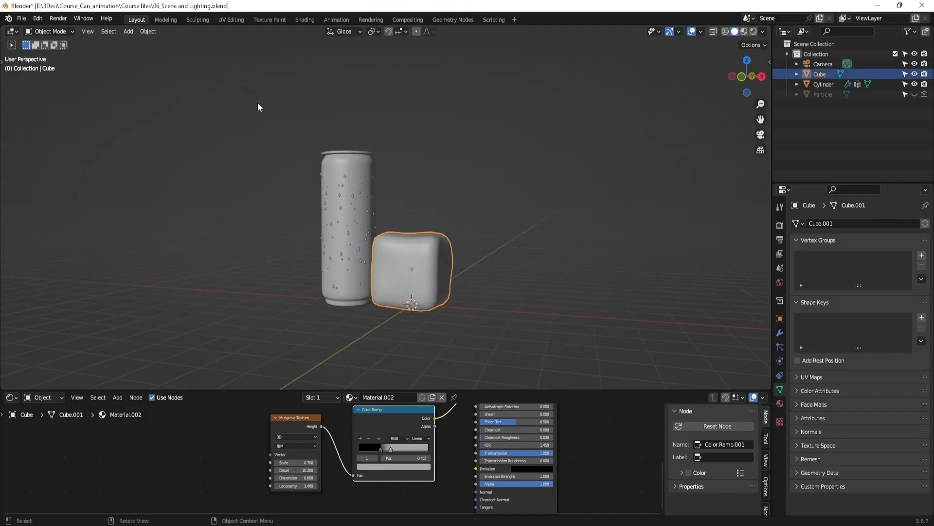
pyautogui.click(154, 35)
pyautogui.moveTo(165, 52)
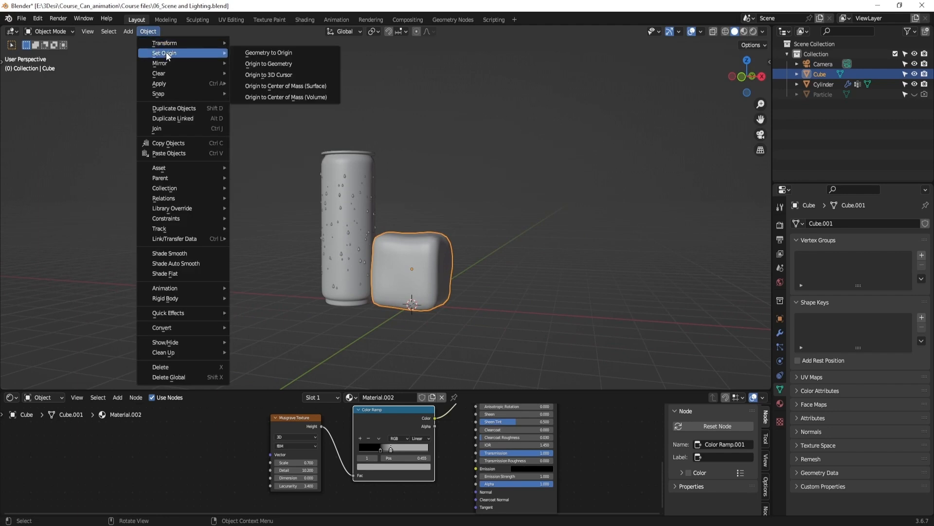
pyautogui.click(291, 77)
pyautogui.press('s')
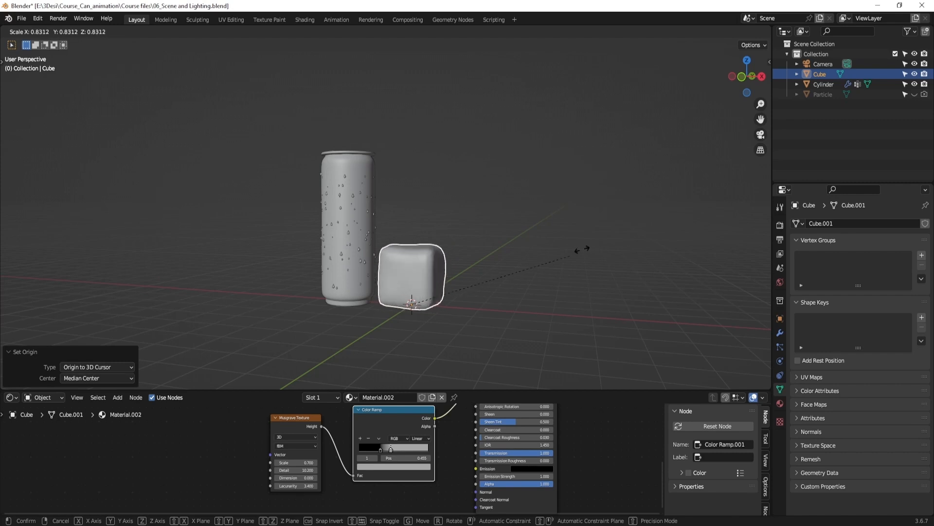
pyautogui.rightClick(554, 256)
# Try scaling the cube about its surface center-of-mass origin for comparison
pyautogui.moveTo(554, 256); pyautogui.dragTo(557, 239, button='middle')
pyautogui.press('g')
pyautogui.rightClick(571, 278)
pyautogui.press('s')
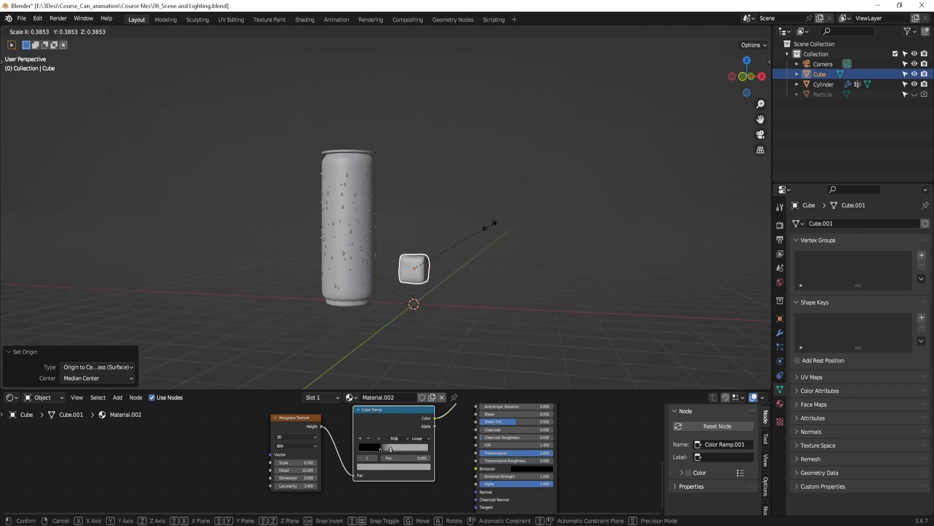
pyautogui.rightClick(506, 163)
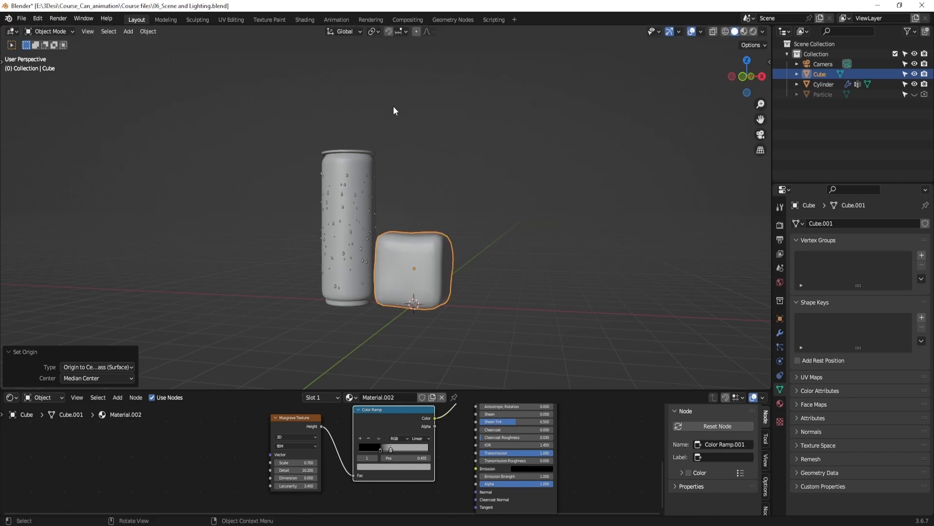
# Set the cube's origin to the 3D cursor at its base
pyautogui.click(148, 31)
pyautogui.moveTo(177, 53)
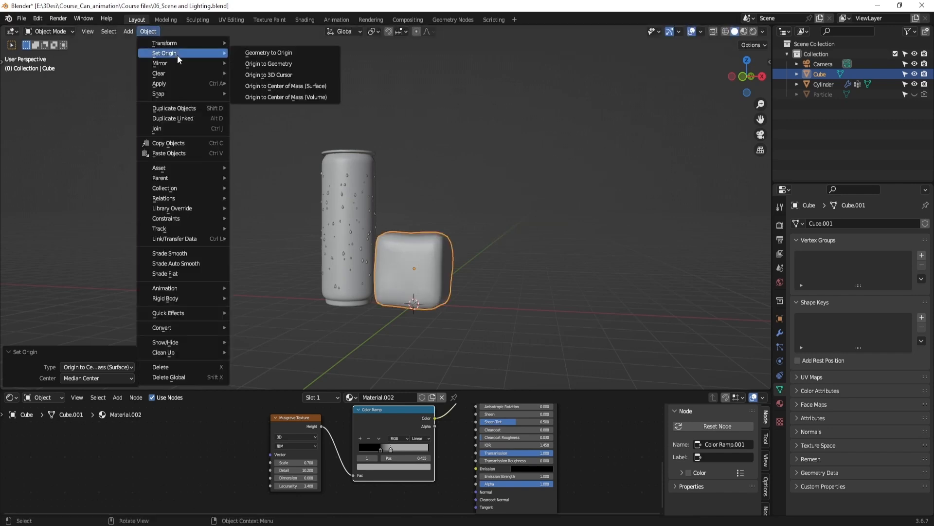
pyautogui.click(289, 74)
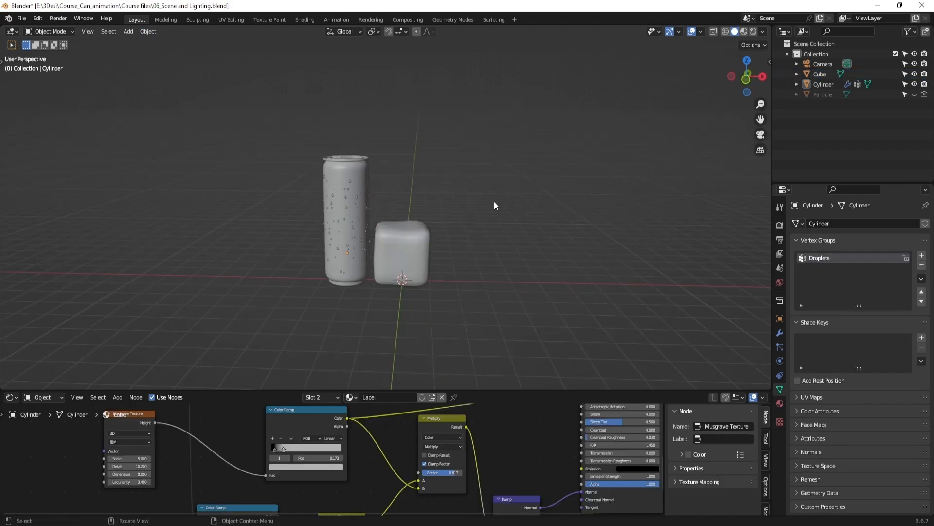
# Look through the camera, lock the camera to the view, and frame the can and cube
pyautogui.moveTo(495, 203); pyautogui.dragTo(459, 210, button='middle')
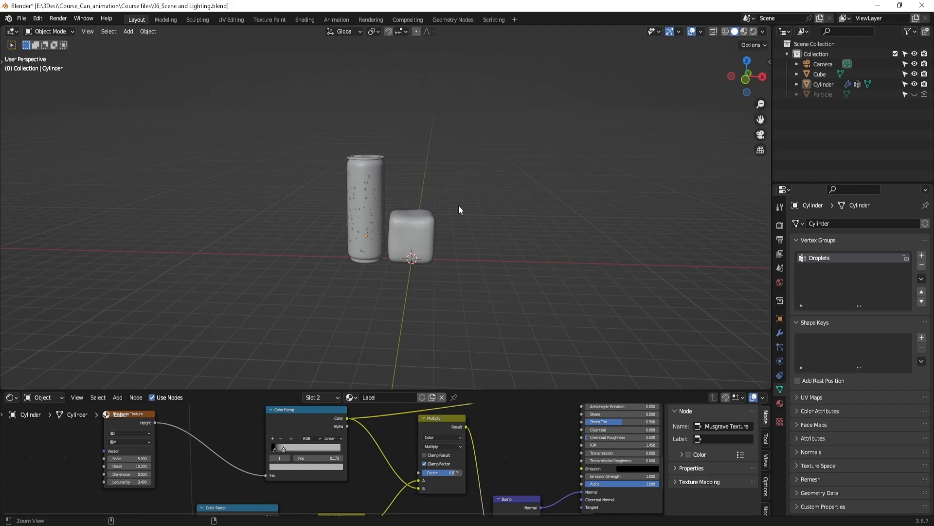
pyautogui.press('KP_0')
pyautogui.press('n')
pyautogui.click(732, 185)
pyautogui.press('n')
pyautogui.scroll(-4, 482, 182)
pyautogui.moveTo(482, 182); pyautogui.dragTo(453, 183, button='middle')
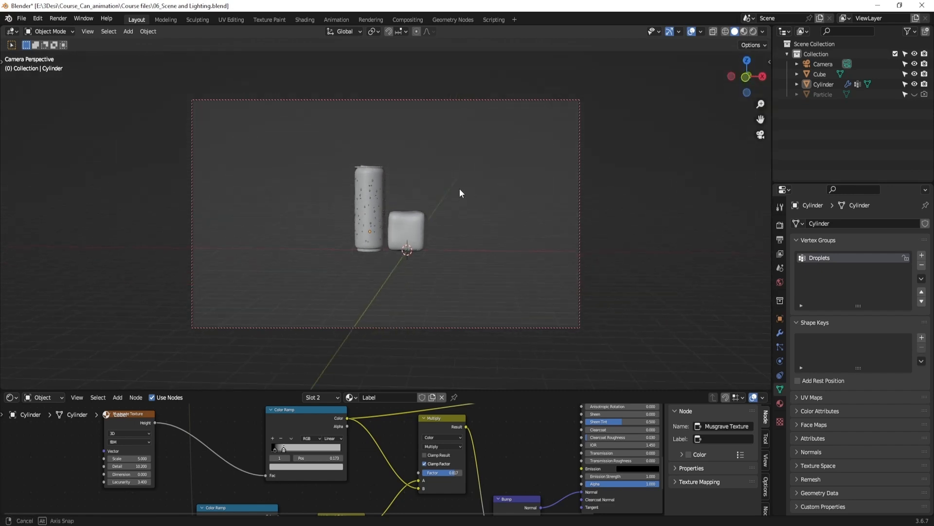
pyautogui.keyDown('alt'); pyautogui.moveTo(453, 183); pyautogui.dragTo(492, 184); pyautogui.keyUp('alt')
# Switch to material preview shading and scale the ice cube down to less than half its size
pyautogui.click(744, 32)
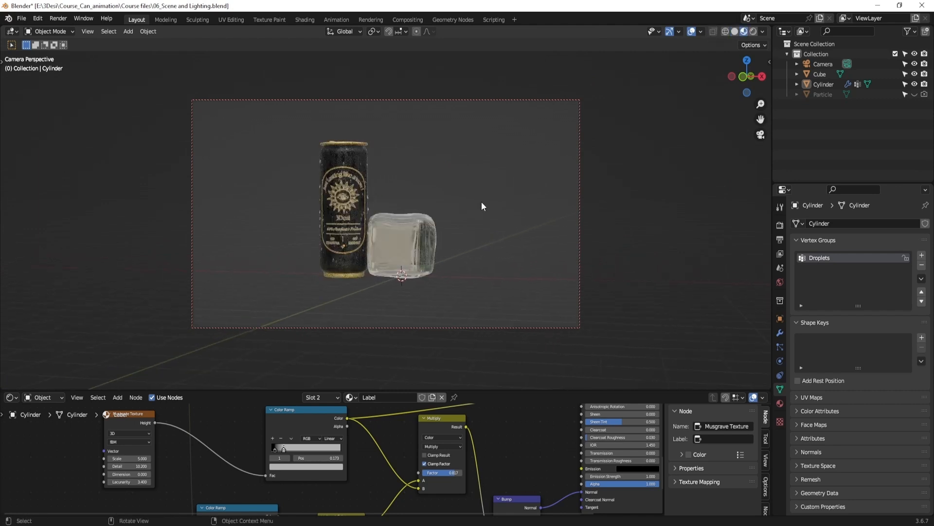
pyautogui.moveTo(475, 209)
pyautogui.mouseDown(button='middle')
pyautogui.moveTo(476, 219)
pyautogui.moveTo(462, 219)
pyautogui.mouseUp(button='middle')
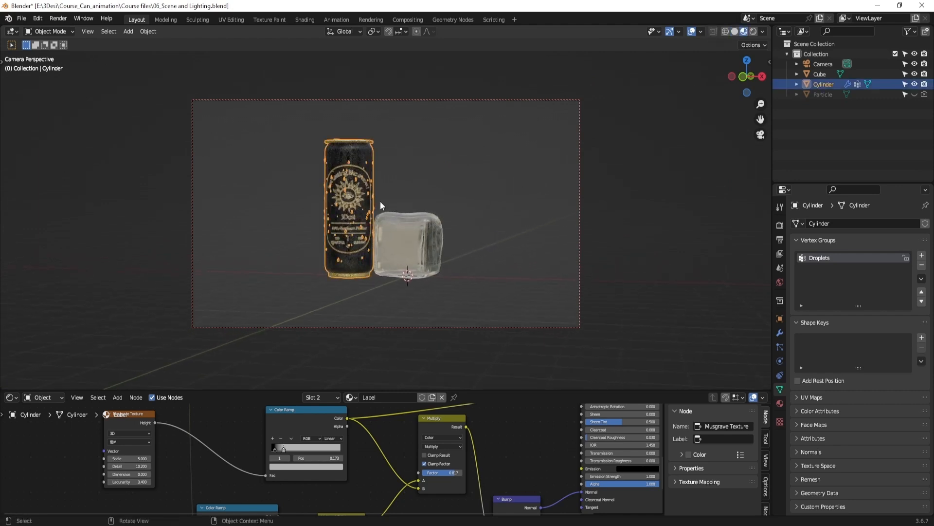
pyautogui.click(414, 244)
pyautogui.press('s')
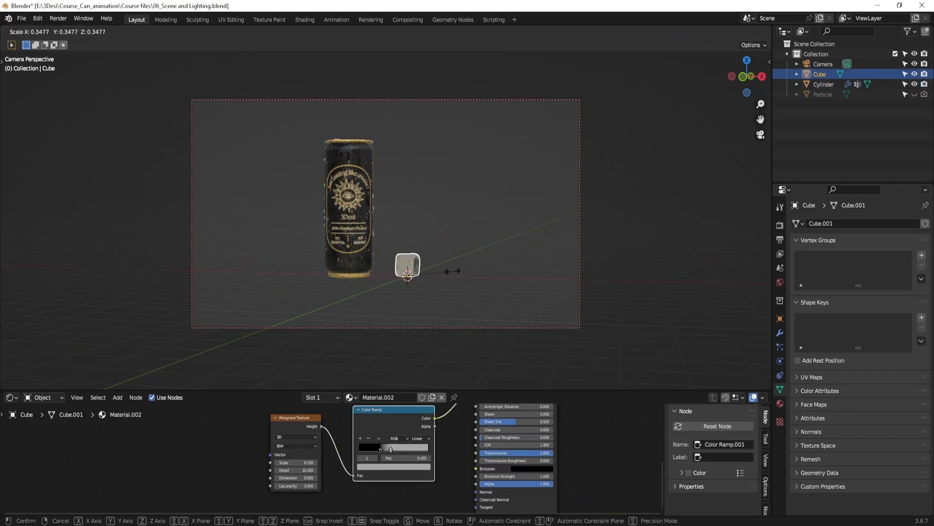
pyautogui.click(463, 269)
# Reframe the camera and rotate the can about the global Z axis to turn its label toward the camera
pyautogui.moveTo(477, 230)
pyautogui.mouseDown(button='middle')
pyautogui.moveTo(493, 229)
pyautogui.moveTo(489, 235)
pyautogui.mouseUp(button='middle')
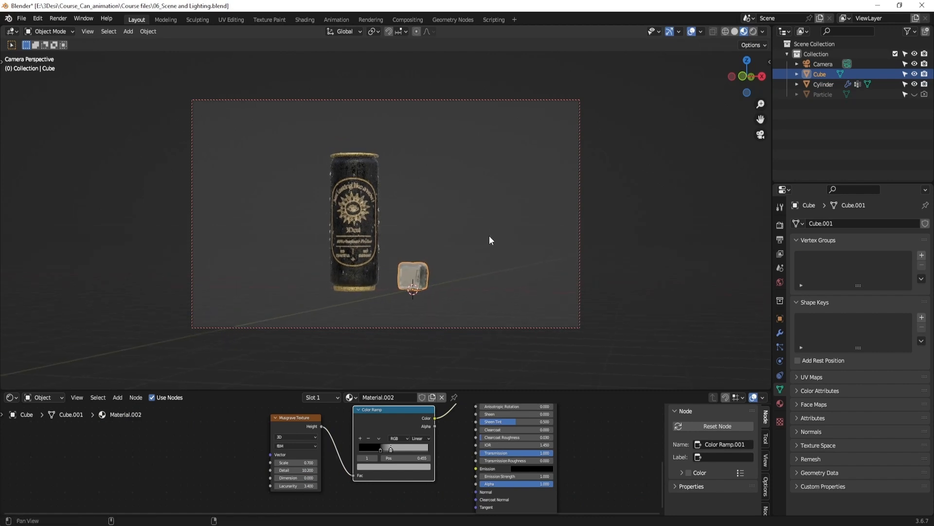
pyautogui.click(378, 218)
pyautogui.press('r')
pyautogui.press('z')
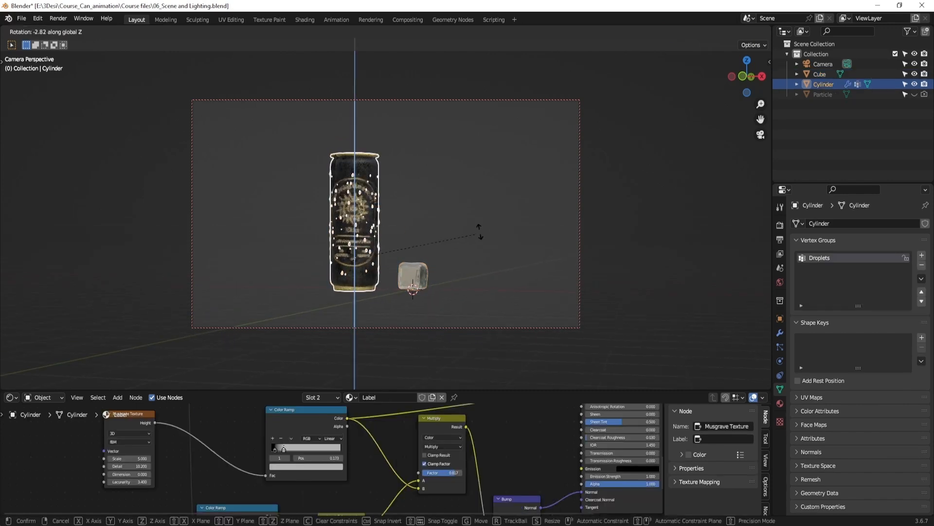
pyautogui.click(452, 241)
pyautogui.moveTo(451, 242); pyautogui.dragTo(477, 242, button='middle')
pyautogui.click(486, 261)
# Split the 3D viewport into two side-by-side views and turn off Camera to View in the smaller one
pyautogui.moveTo(769, 27); pyautogui.dragTo(319, 59)
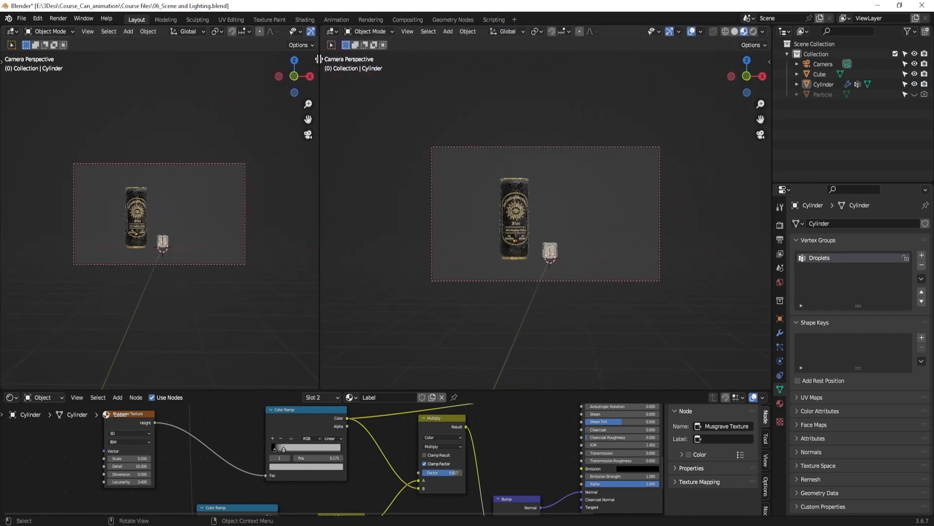
pyautogui.press('n')
pyautogui.click(263, 185)
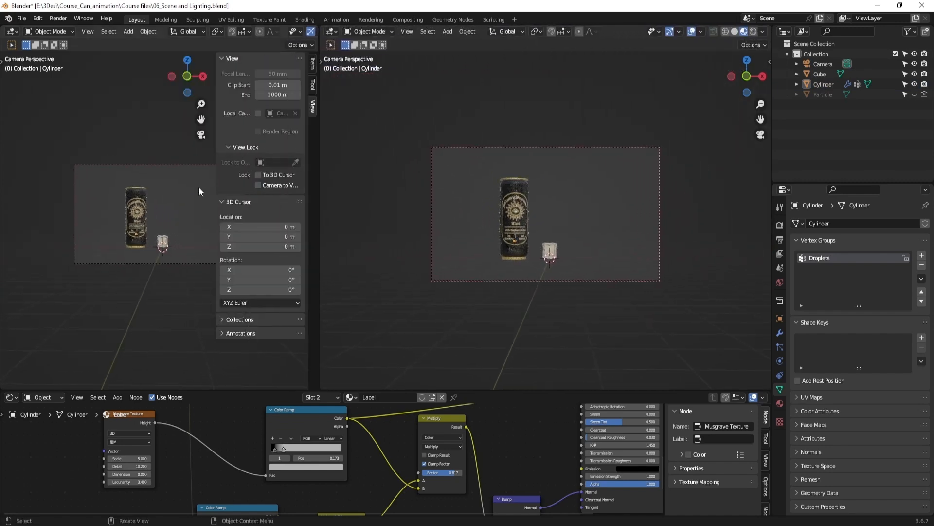
# Enlarge the camera frame in the smaller viewport and widen that viewport to about half the available width
pyautogui.scroll(4, 199, 187)
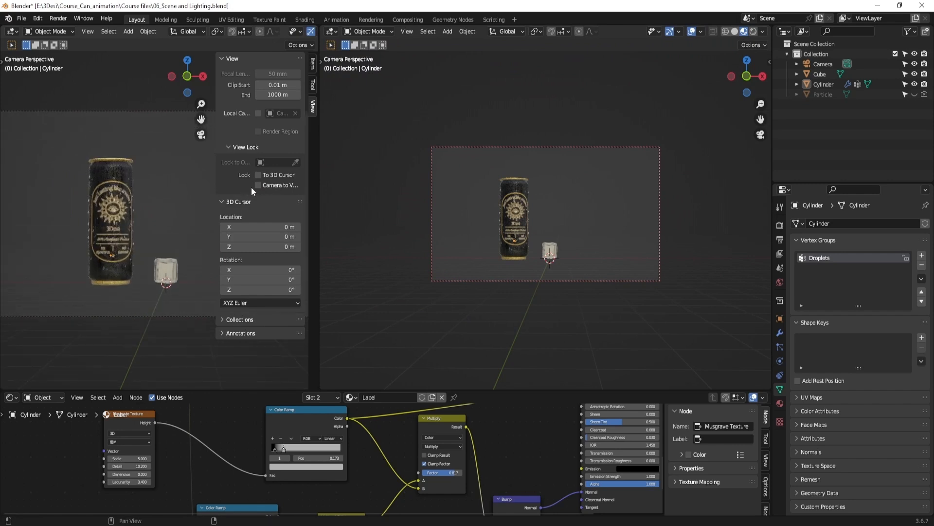
pyautogui.scroll(-3, 182, 195)
pyautogui.scroll(3, 182, 197)
pyautogui.scroll(-2, 182, 197)
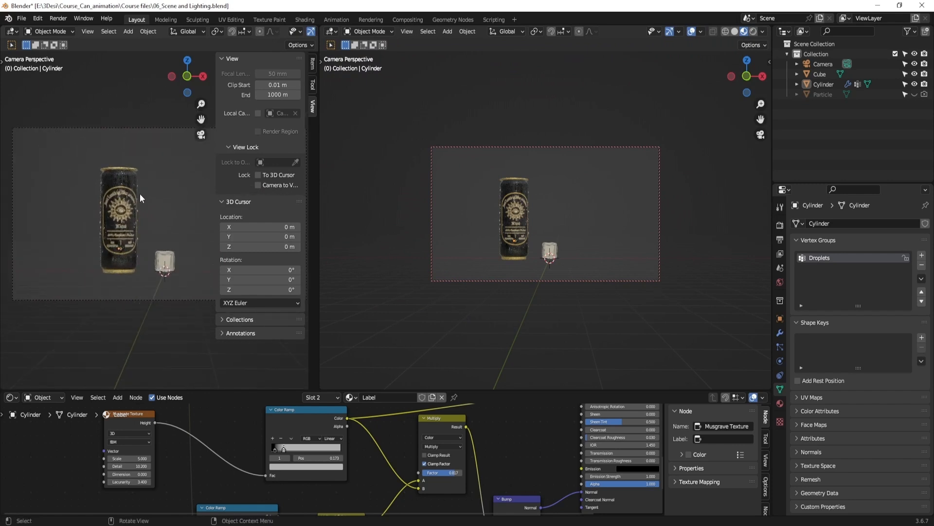
pyautogui.keyDown('ctrl'); pyautogui.moveTo(157, 162); pyautogui.dragTo(157, 159, button='middle'); pyautogui.keyUp('ctrl')
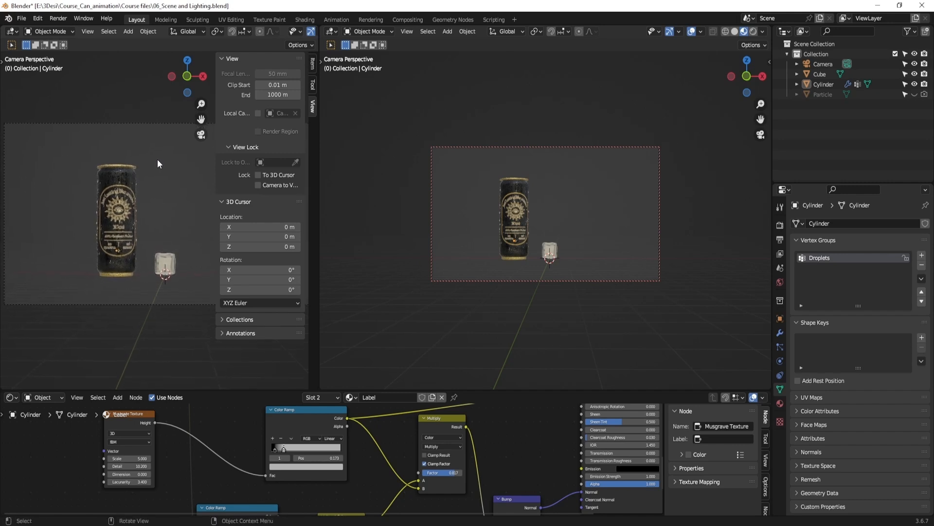
pyautogui.press('n')
pyautogui.moveTo(319, 189); pyautogui.dragTo(376, 192)
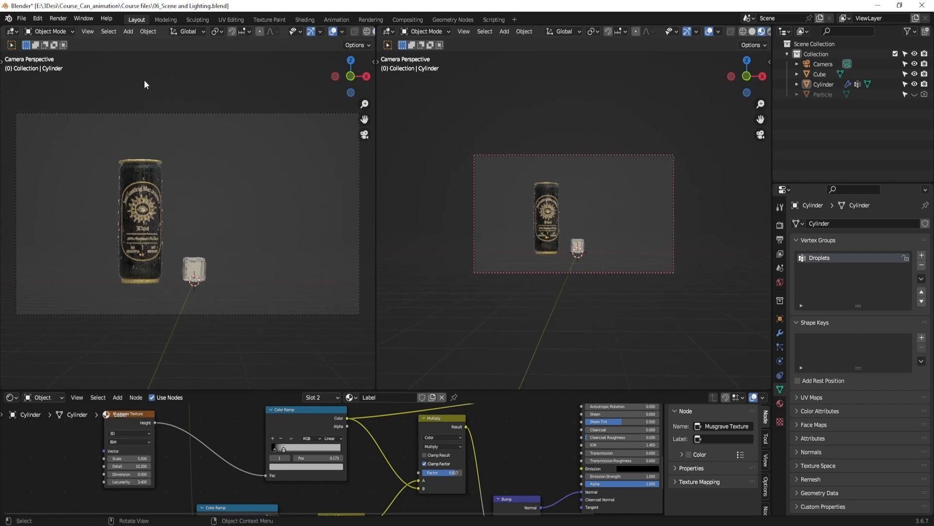
# Hide the overlays and gizmos in the viewport with the enlarged camera frame
pyautogui.click(333, 32)
pyautogui.click(312, 33)
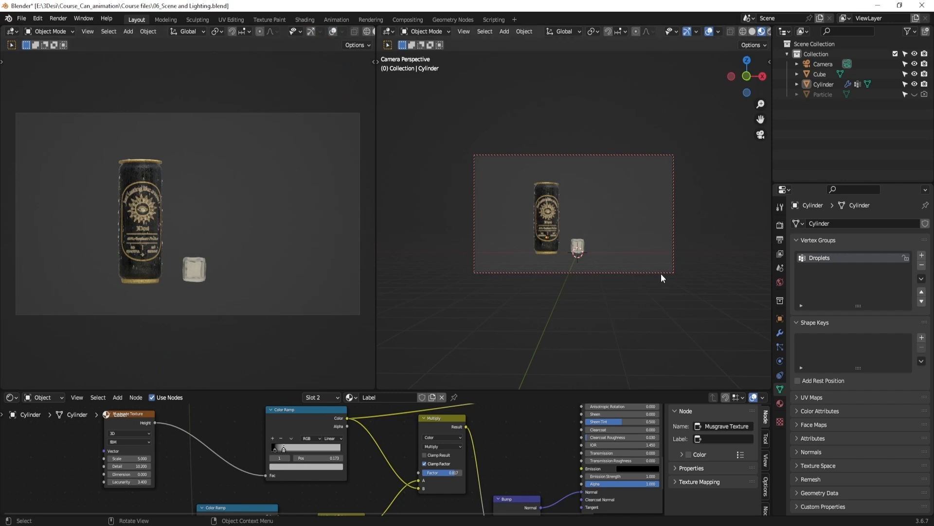
# Add a plane at the world origin and scale it up more than ten times as a floor under the can and cube
pyautogui.moveTo(661, 274); pyautogui.dragTo(542, 162, button='middle')
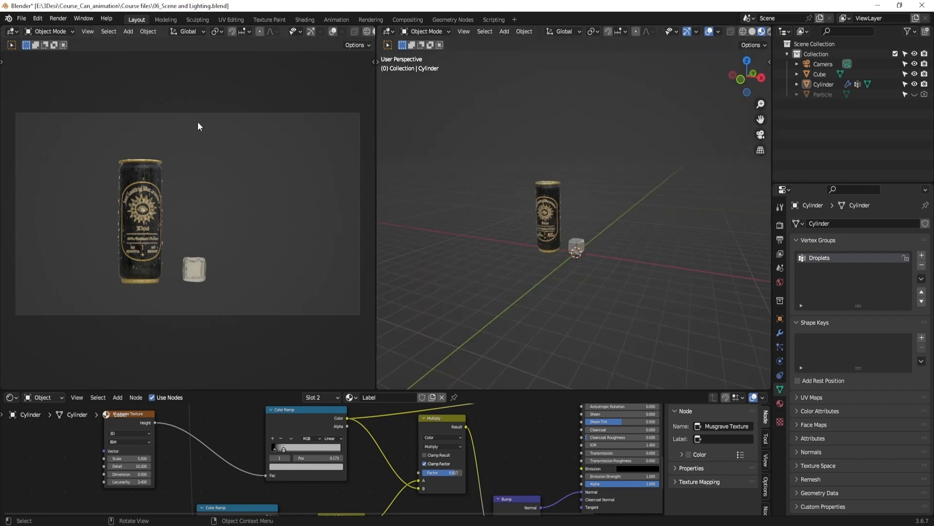
pyautogui.moveTo(627, 317); pyautogui.dragTo(623, 267, button='middle')
pyautogui.hotkey('shift', 'a')
pyautogui.moveTo(623, 151)
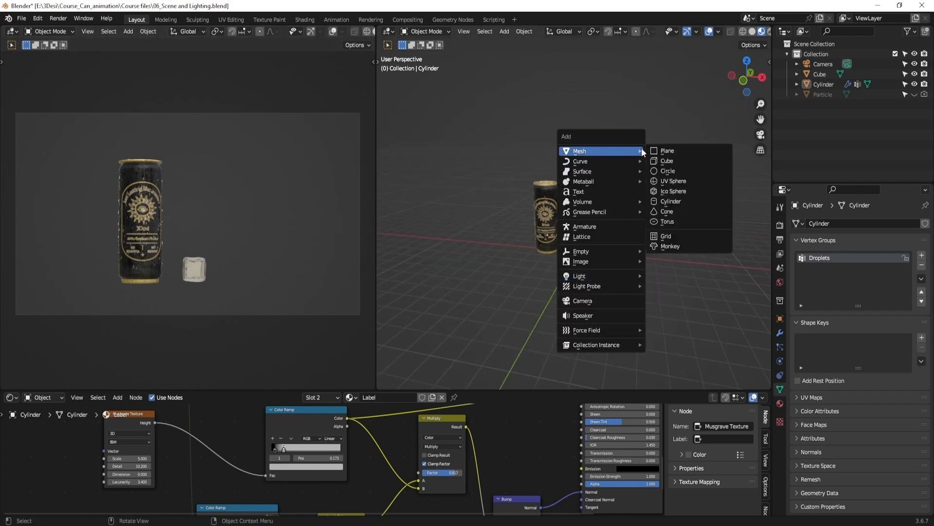
pyautogui.click(671, 150)
pyautogui.press('s')
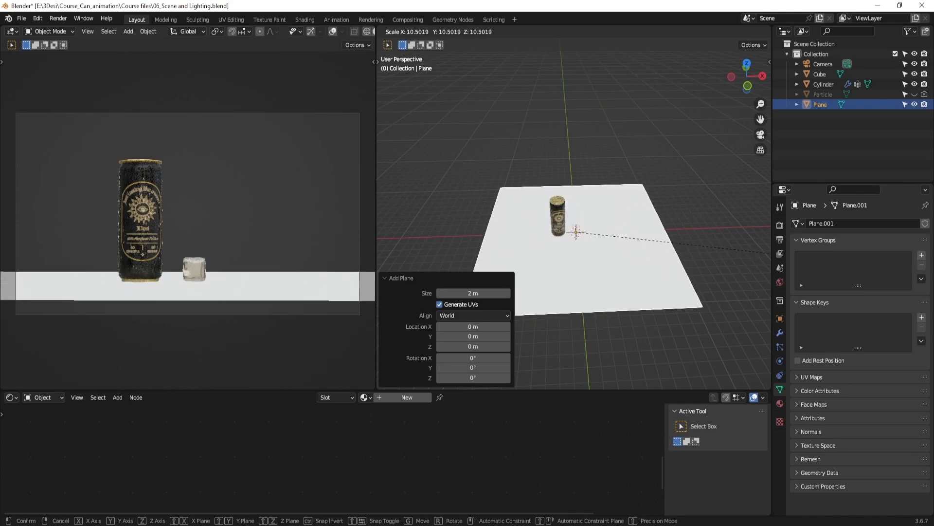
pyautogui.click(676, 340)
pyautogui.moveTo(675, 339); pyautogui.dragTo(652, 189, button='middle')
# Extrude the plane's back edge upward along Z to form a tall backdrop wall behind the can
pyautogui.press('Tab')
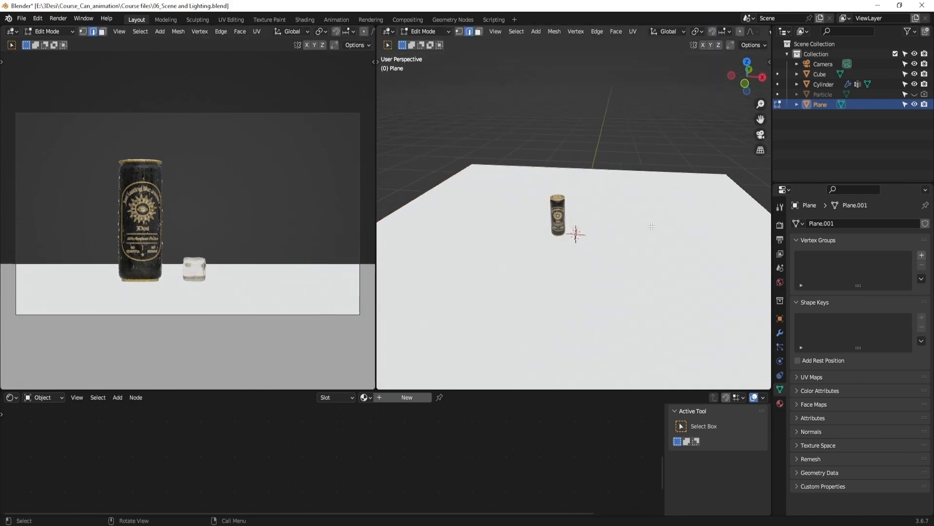
pyautogui.moveTo(652, 226); pyautogui.dragTo(647, 225, button='middle')
pyautogui.click(650, 178)
pyautogui.press('e')
pyautogui.press('z')
pyautogui.click(654, 116)
# Bevel the edge between floor and wall with 6 segments and a width of about 0.6 m
pyautogui.click(649, 176)
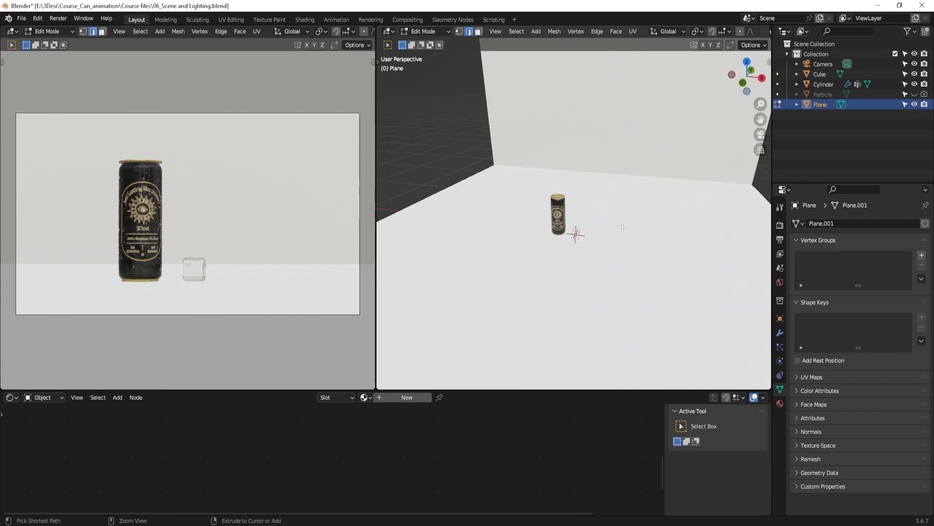
pyautogui.hotkey('ctrl', 'b')
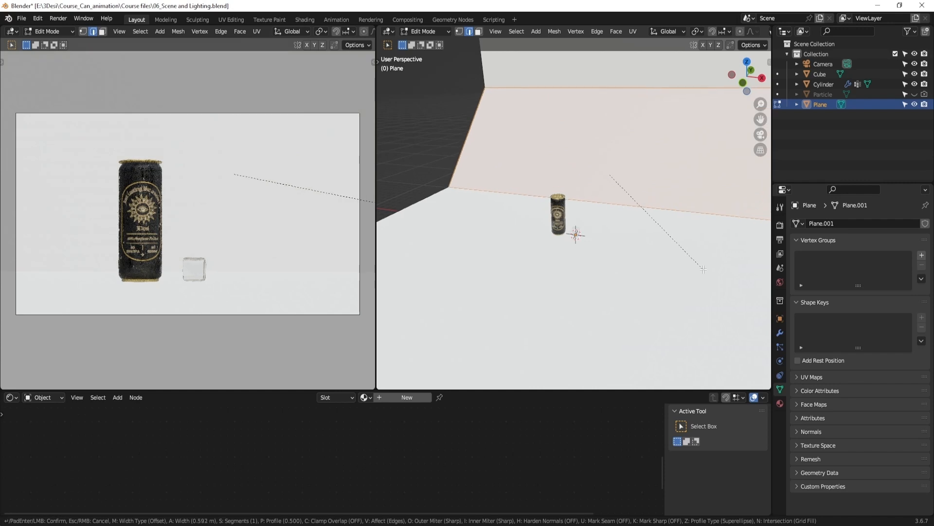
pyautogui.scroll(5, 706, 273)
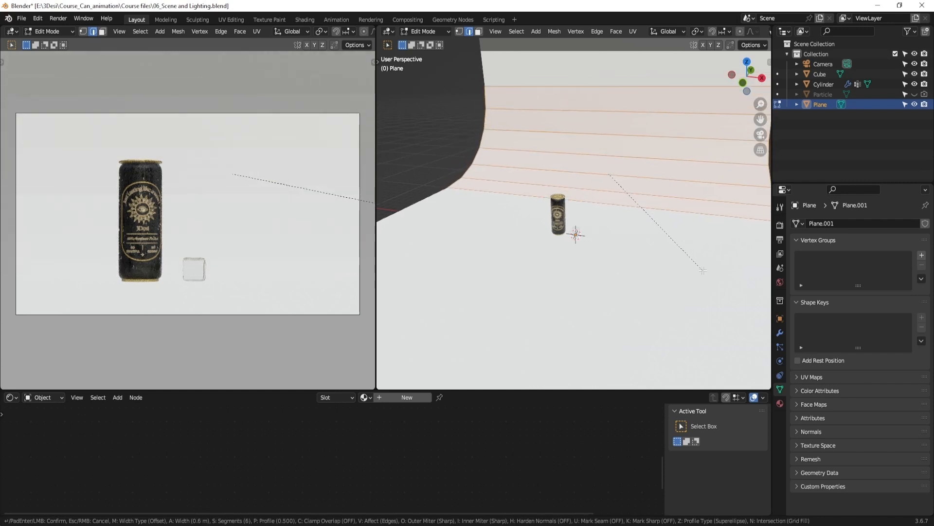
pyautogui.click(703, 270)
# Return to object mode and shade the curved backdrop smooth
pyautogui.rightClick(620, 160)
pyautogui.press('Tab')
pyautogui.click(456, 104)
pyautogui.scroll(-3, 468, 145)
pyautogui.moveTo(468, 145); pyautogui.dragTo(547, 162, button='middle')
pyautogui.rightClick(546, 162)
pyautogui.click(546, 162)
# Give the backdrop a new material and darken its base color to near black with a value of 0.003
pyautogui.moveTo(690, 194); pyautogui.dragTo(617, 217, button='middle')
pyautogui.scroll(-2, 646, 217)
pyautogui.click(617, 217)
pyautogui.click(781, 404)
pyautogui.click(840, 267)
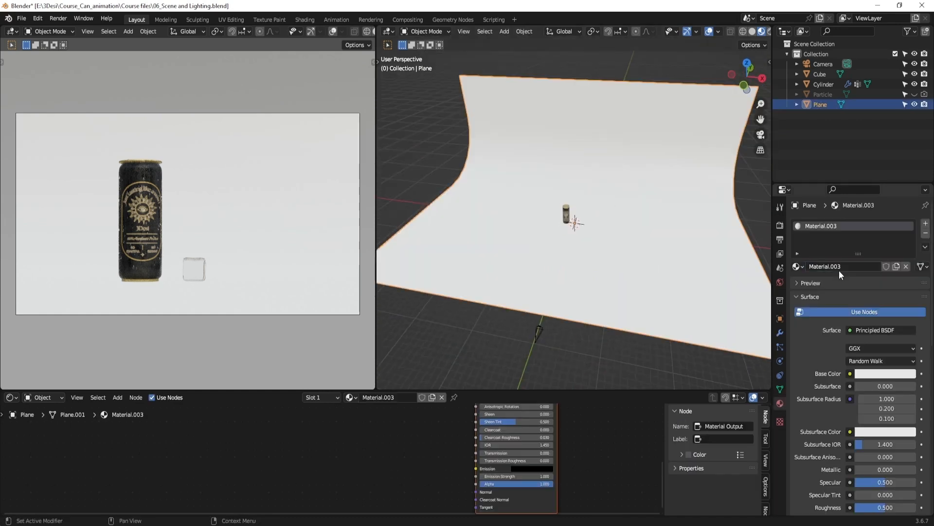
pyautogui.click(876, 373)
pyautogui.moveTo(909, 237); pyautogui.dragTo(909, 301)
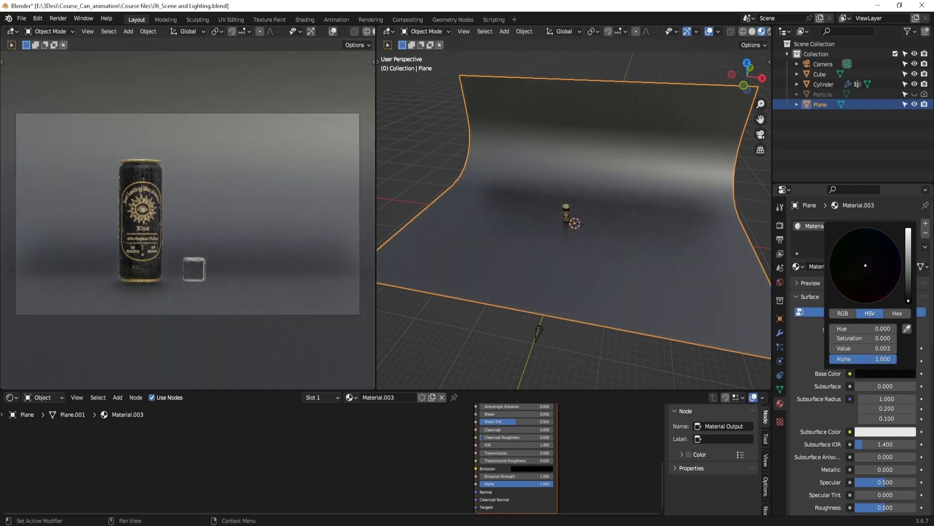
# Copy the connected Musgrave Texture and Color Ramp nodes from the can's Label material
pyautogui.scroll(-1, 607, 459)
pyautogui.scroll(-3, 579, 285)
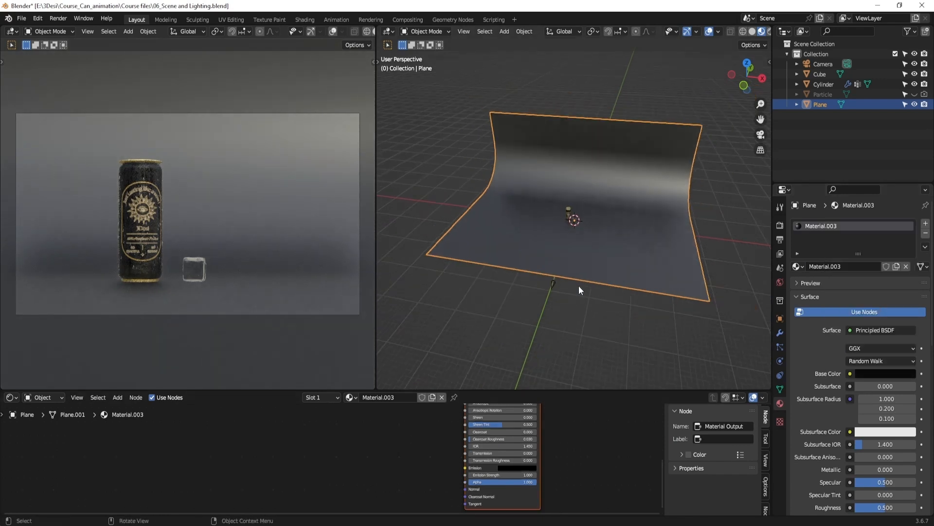
pyautogui.scroll(5, 570, 299)
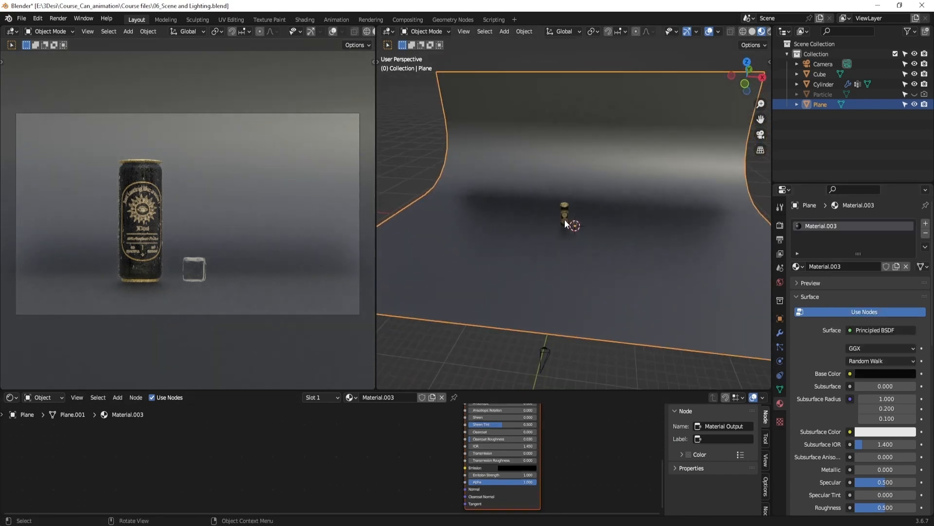
pyautogui.click(564, 216)
pyautogui.scroll(-5, 429, 479)
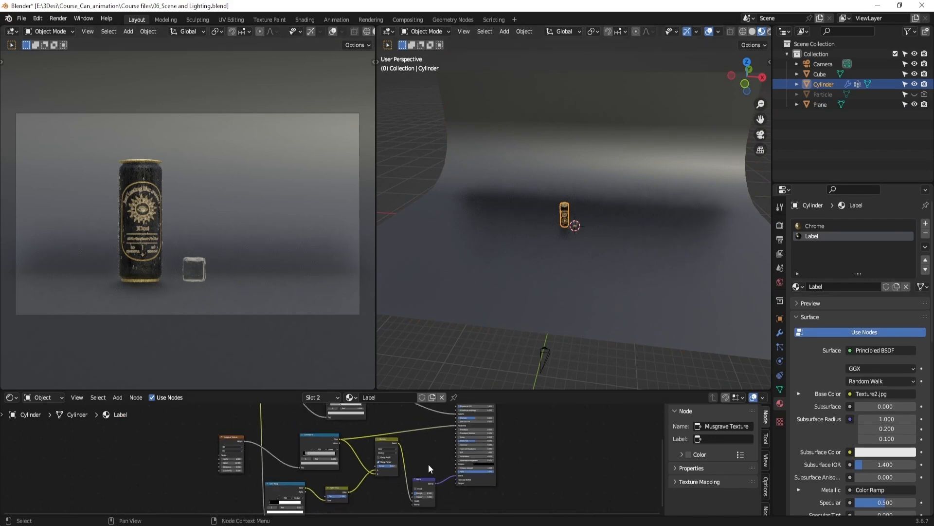
pyautogui.scroll(4, 343, 446)
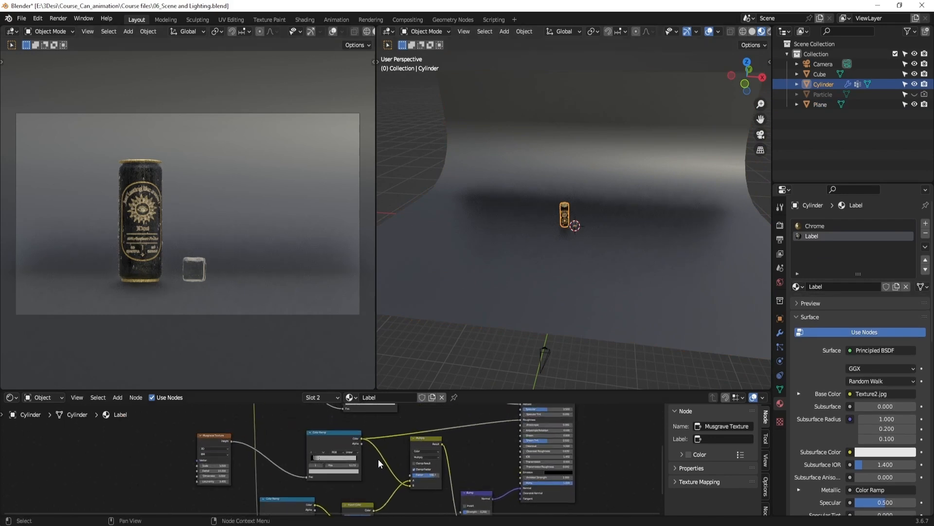
pyautogui.click(338, 455)
pyautogui.keyDown('ctrl'); pyautogui.click(217, 438); pyautogui.keyUp('ctrl')
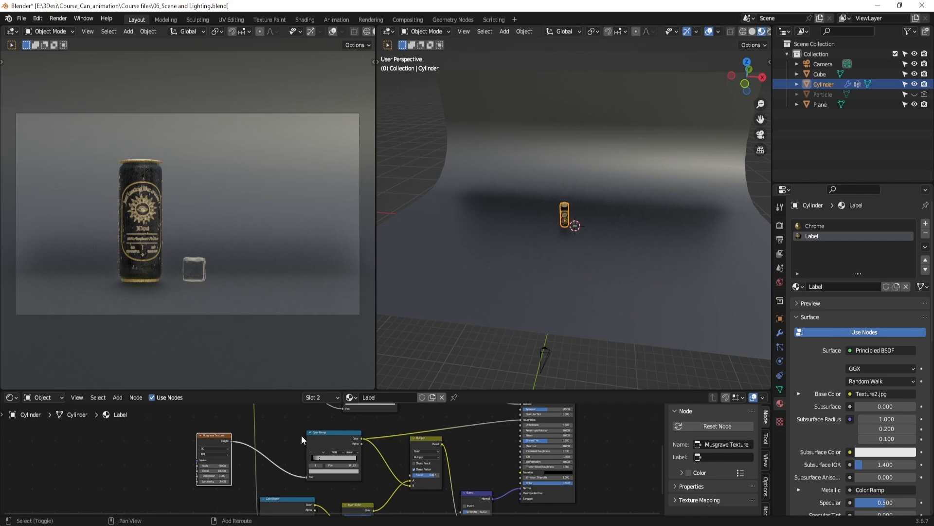
pyautogui.keyDown('shift'); pyautogui.click(316, 436); pyautogui.keyUp('shift')
pyautogui.click(328, 440)
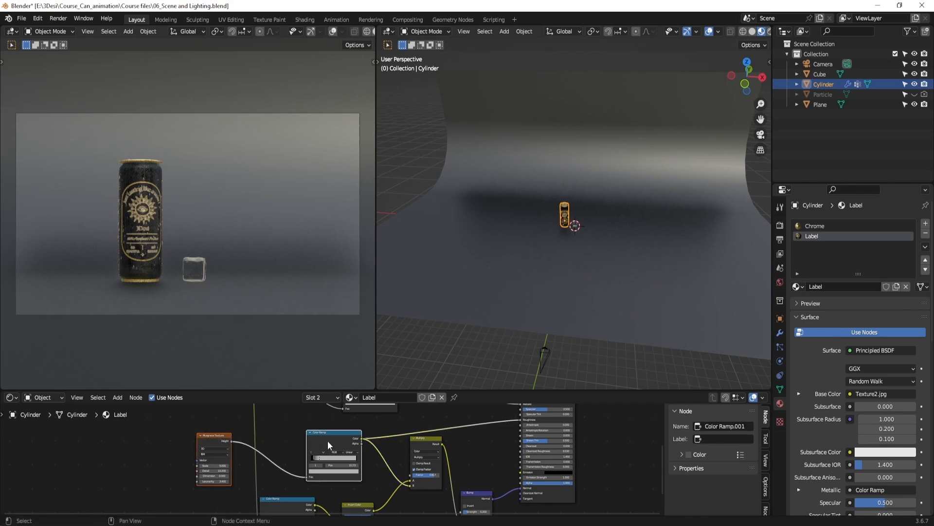
pyautogui.keyDown('shift'); pyautogui.click(215, 442); pyautogui.keyUp('shift')
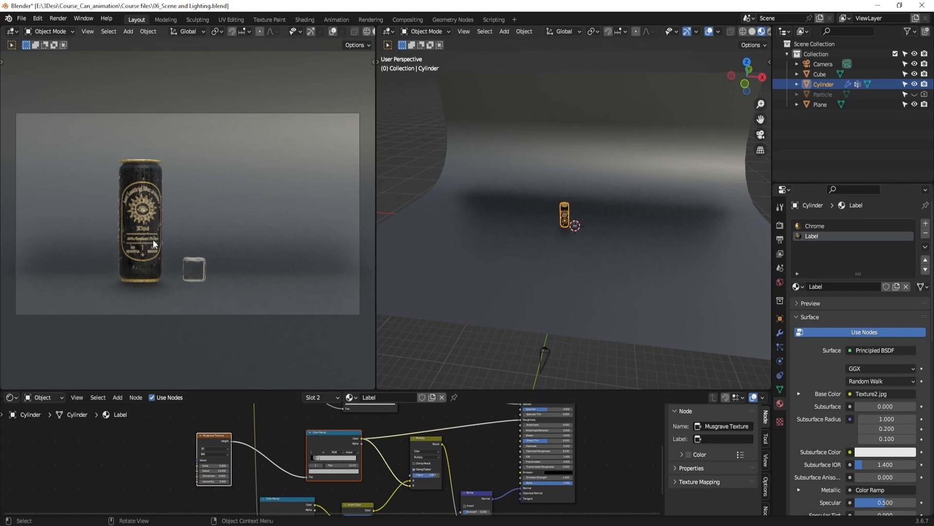
# Paste the copied nodes into the backdrop's material beside the Principled BSDF and connect the Color Ramp's Color to Roughness
pyautogui.click(217, 303)
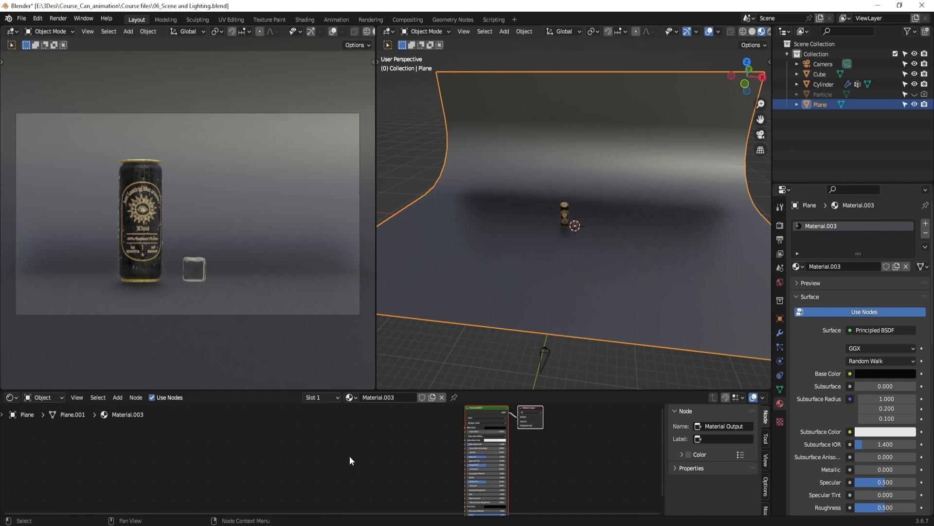
pyautogui.hotkey('ctrl', 'v')
pyautogui.moveTo(438, 459); pyautogui.dragTo(389, 469, button='middle')
pyautogui.scroll(1, 365, 450)
pyautogui.press('g')
pyautogui.click(378, 484)
pyautogui.scroll(2, 384, 474)
pyautogui.click(386, 462)
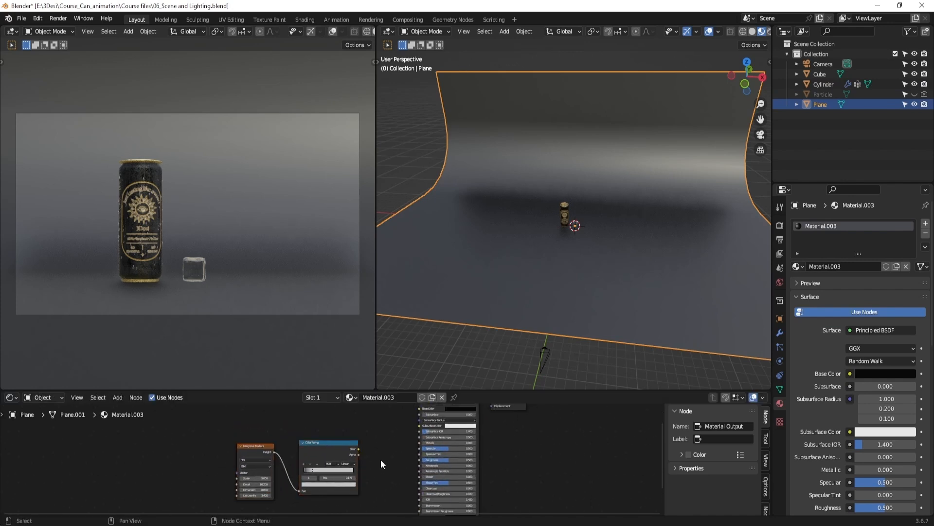
pyautogui.moveTo(358, 448); pyautogui.dragTo(421, 461)
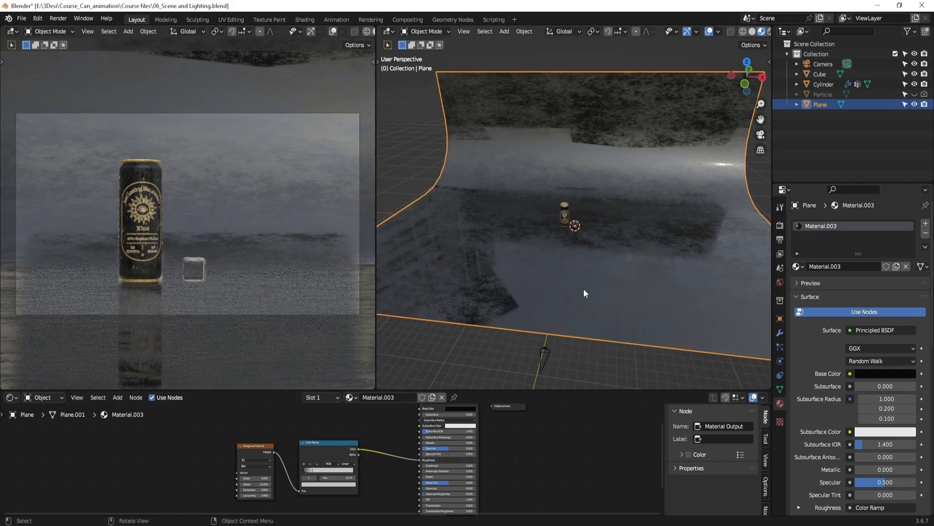
# Move the black stop of the backdrop's Color Ramp to position 0.323 for glossier floor reflections
pyautogui.scroll(8, 584, 289)
pyautogui.moveTo(583, 289); pyautogui.dragTo(608, 267, button='middle')
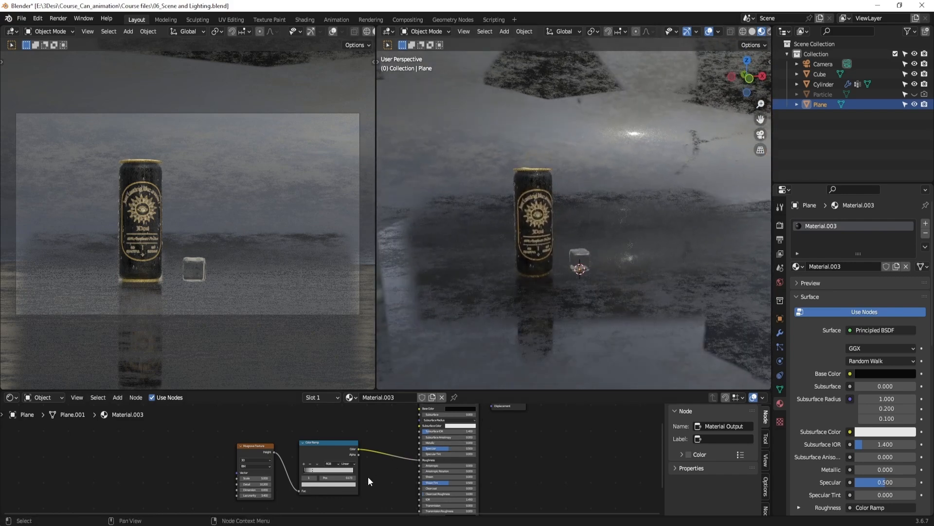
pyautogui.scroll(2, 368, 477)
pyautogui.moveTo(310, 473); pyautogui.dragTo(336, 471)
pyautogui.moveTo(617, 302); pyautogui.dragTo(594, 322, button='middle')
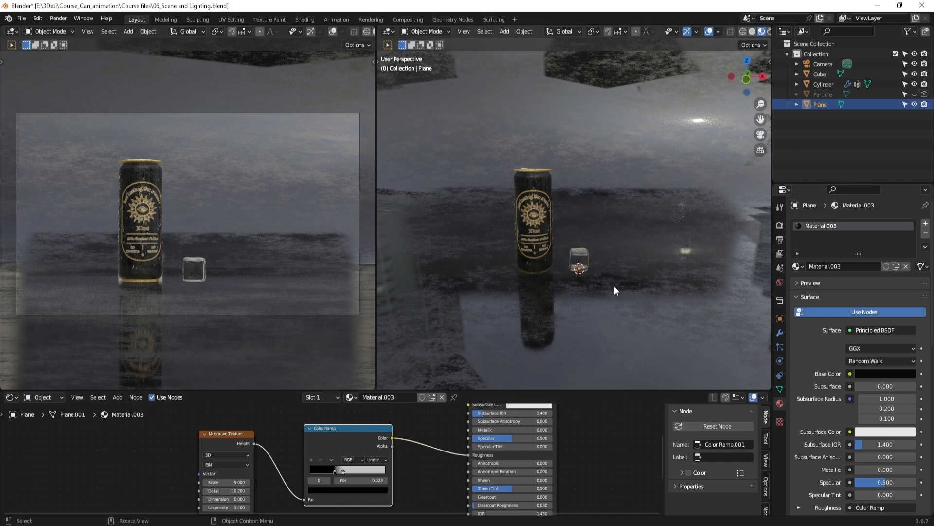
pyautogui.scroll(-3, 357, 37)
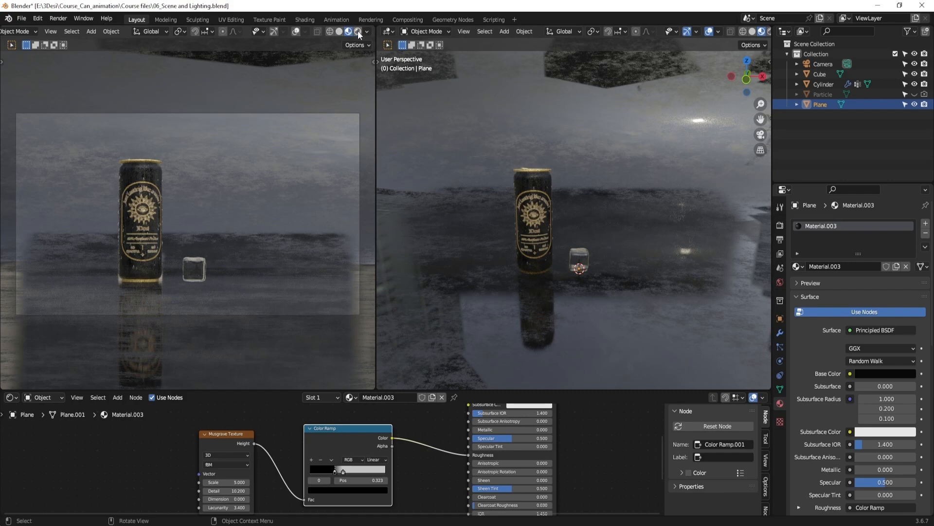
# Show the camera view in rendered shading and set the render engine to Cycles
pyautogui.click(357, 32)
pyautogui.click(780, 225)
pyautogui.click(856, 225)
pyautogui.click(871, 254)
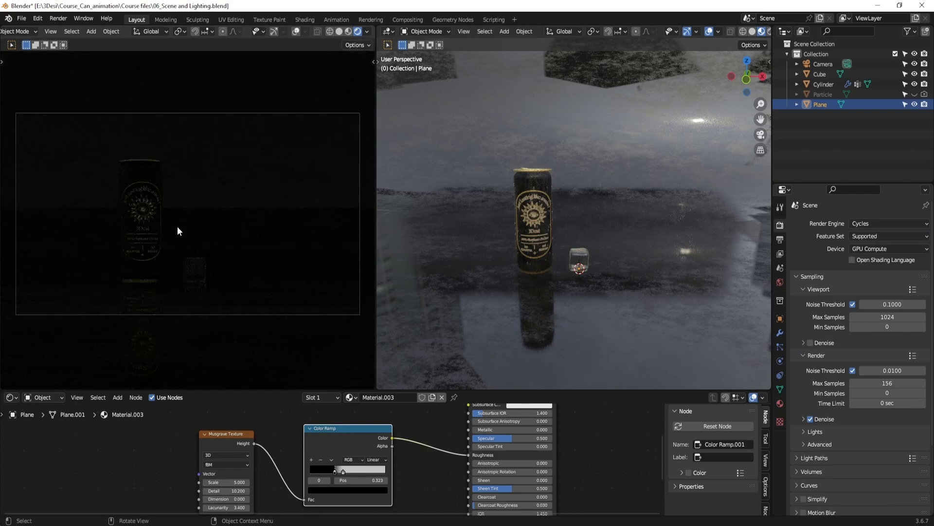
# Add a point light and move it along Z and Y to sit above and in front of the can
pyautogui.scroll(-5, 612, 232)
pyautogui.hotkey('shift', 'a')
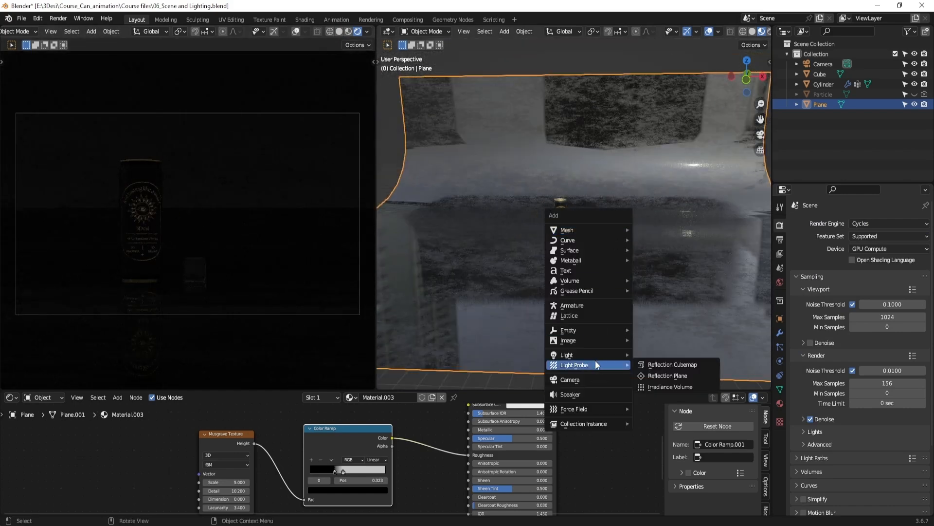
pyautogui.moveTo(594, 358)
pyautogui.click(656, 355)
pyautogui.press('g')
pyautogui.press('z')
pyautogui.click(659, 225)
pyautogui.moveTo(659, 222); pyautogui.dragTo(609, 226, button='middle')
pyautogui.press('g')
pyautogui.press('y')
pyautogui.click(526, 231)
pyautogui.press('g')
pyautogui.press('z')
pyautogui.click(612, 237)
# Set the point light's power to 5000 W and its radius to 2.67 m
pyautogui.click(780, 361)
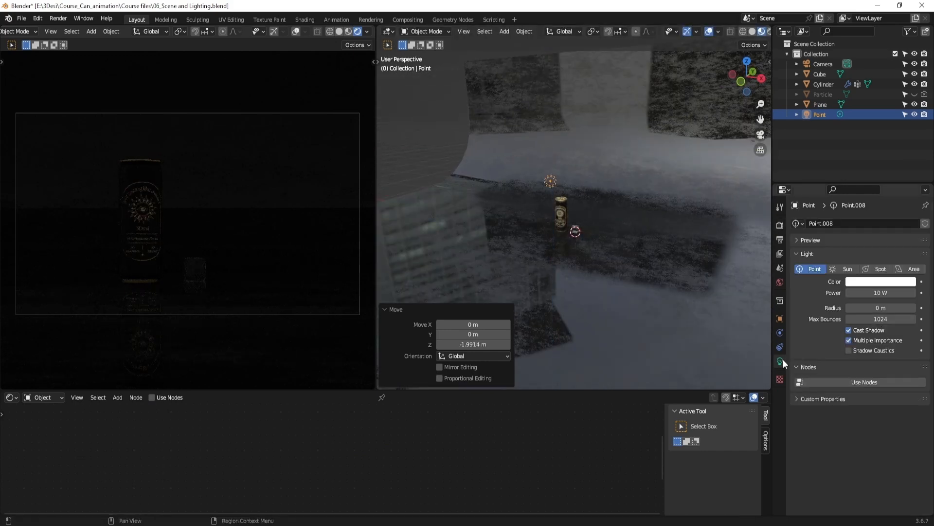
pyautogui.click(898, 292)
pyautogui.write('5000')
pyautogui.press('Return')
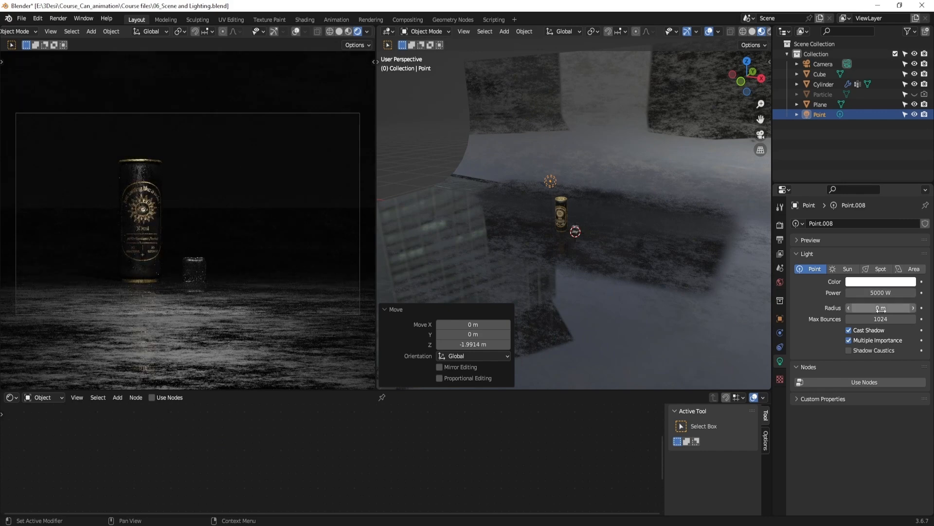
pyautogui.click(897, 291)
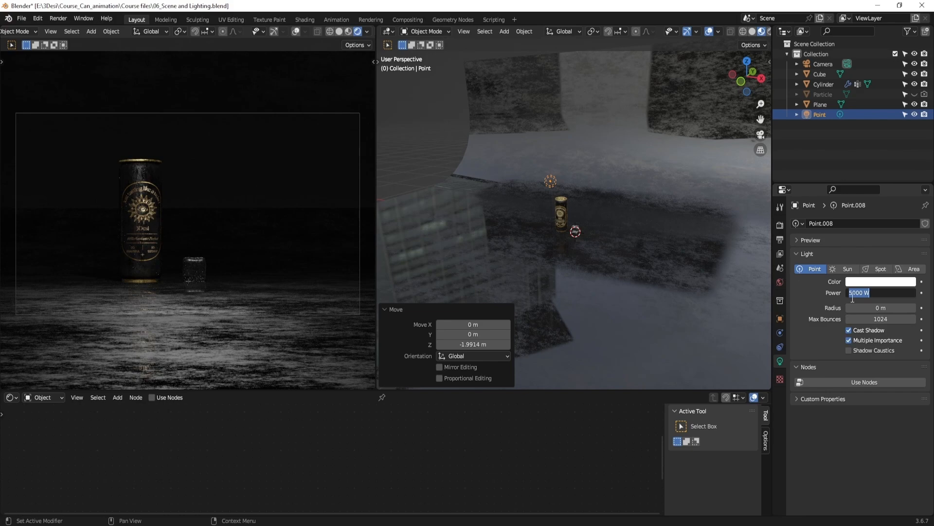
pyautogui.moveTo(864, 307); pyautogui.dragTo(897, 307)
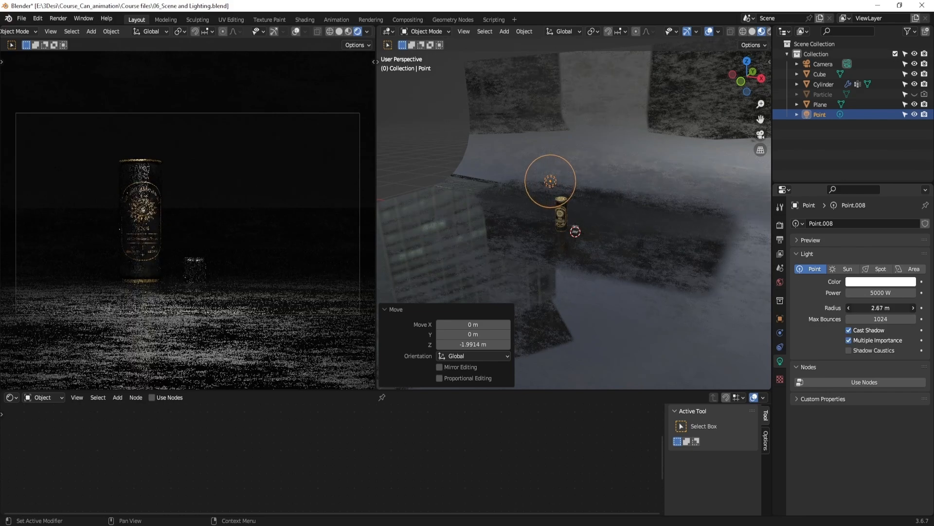
# Move the point light back along the Y axis so it lights the can from behind
pyautogui.press('g')
pyautogui.press('y')
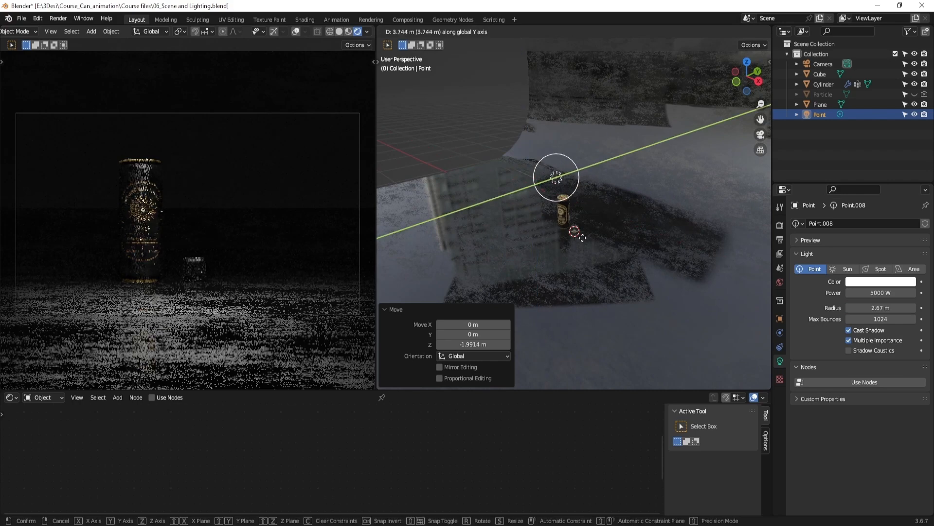
pyautogui.click(579, 238)
pyautogui.click(217, 317)
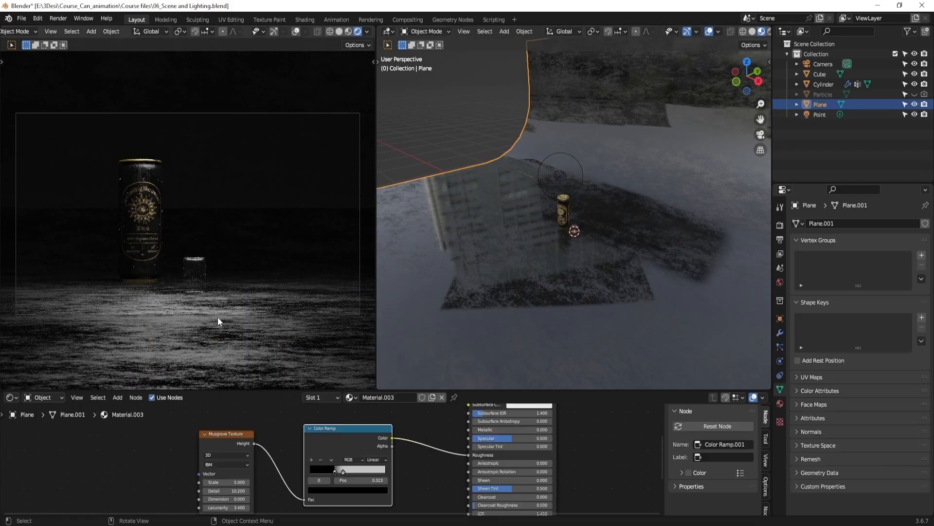
pyautogui.moveTo(559, 177); pyautogui.dragTo(570, 217, button='middle')
pyautogui.click(559, 176)
pyautogui.press('g')
pyautogui.press('y')
pyautogui.click(563, 258)
pyautogui.moveTo(563, 258); pyautogui.dragTo(614, 253, button='middle')
# Add Texture Coordinate and Mapping nodes to the backdrop's Musgrave Texture and feed the mapping from the UV output
pyautogui.click(615, 253)
pyautogui.scroll(-3, 320, 499)
pyautogui.moveTo(320, 498); pyautogui.dragTo(390, 488, button='middle')
pyautogui.click(234, 452)
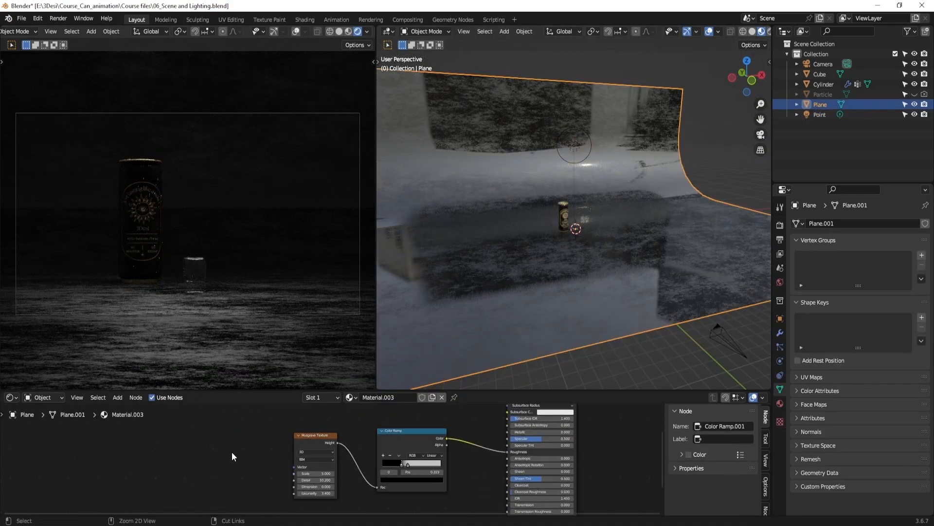
pyautogui.click(318, 444)
pyautogui.hotkey('ctrl', 't')
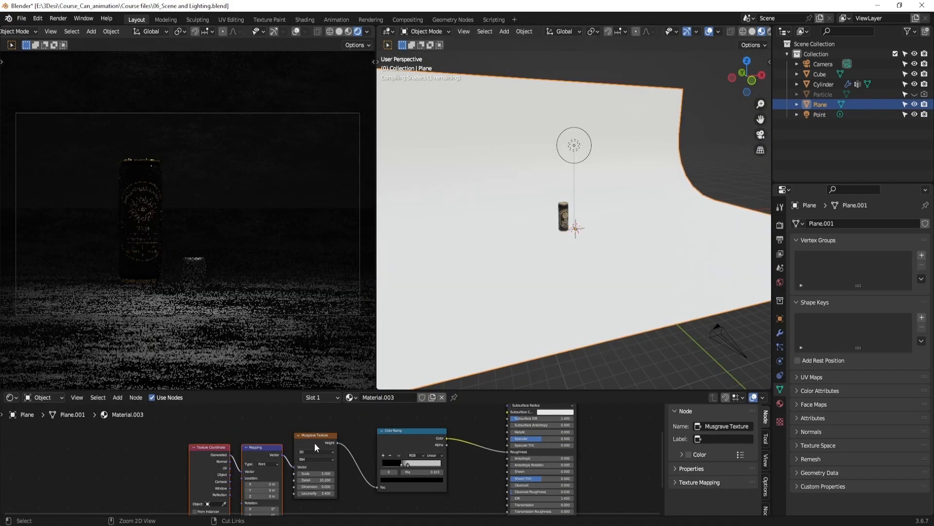
pyautogui.scroll(1, 214, 460)
pyautogui.moveTo(206, 467); pyautogui.dragTo(218, 474)
# Unwrap the whole backdrop mesh in edit mode and return to object mode
pyautogui.moveTo(556, 278); pyautogui.dragTo(534, 267, button='middle')
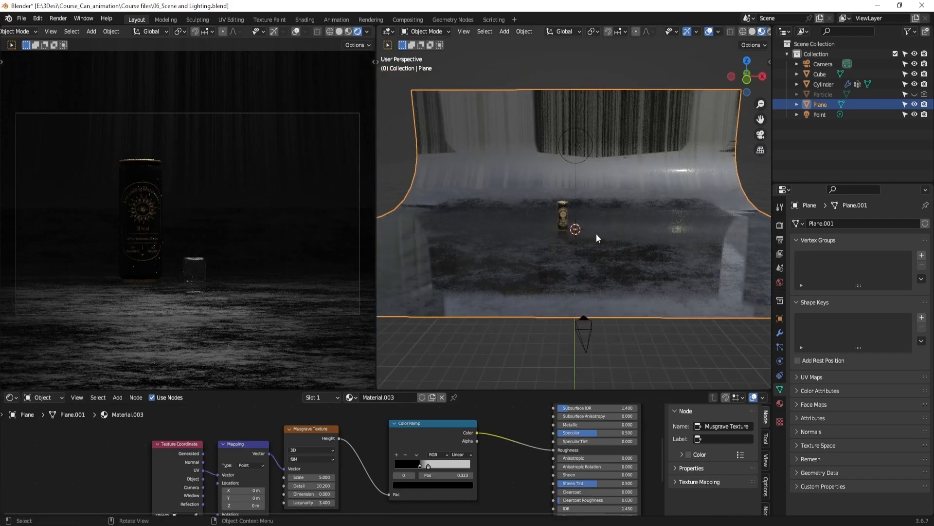
pyautogui.moveTo(558, 223); pyautogui.dragTo(596, 245, button='middle')
pyautogui.press('Tab')
pyautogui.press('u')
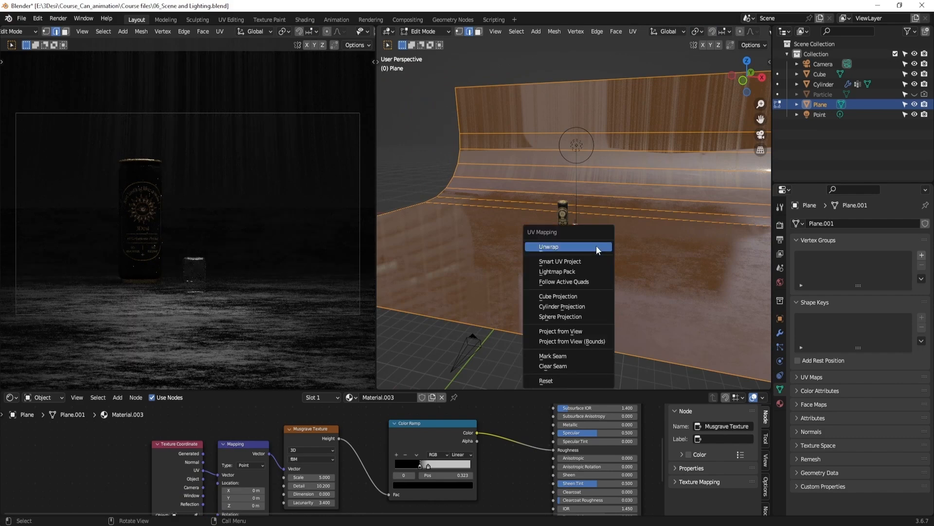
pyautogui.click(597, 247)
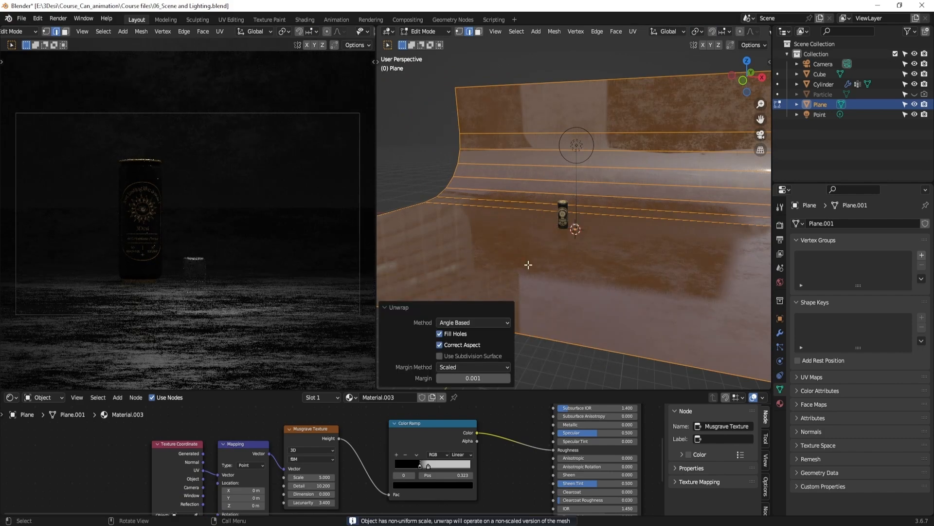
pyautogui.press('Tab')
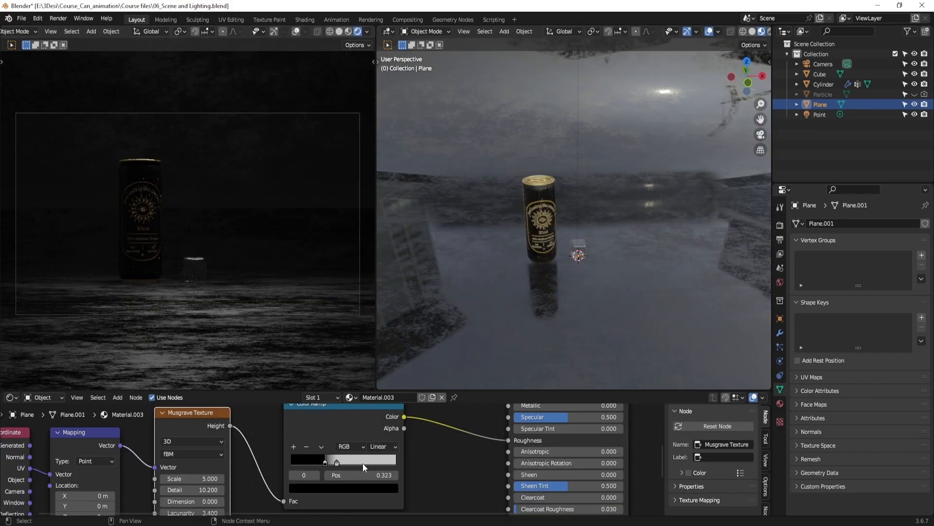
# Set the Color Ramp's light stop to position 0.432 and darken its color to a gray with value 0.214
pyautogui.click(335, 462)
pyautogui.click(343, 488)
pyautogui.moveTo(370, 369); pyautogui.dragTo(376, 377)
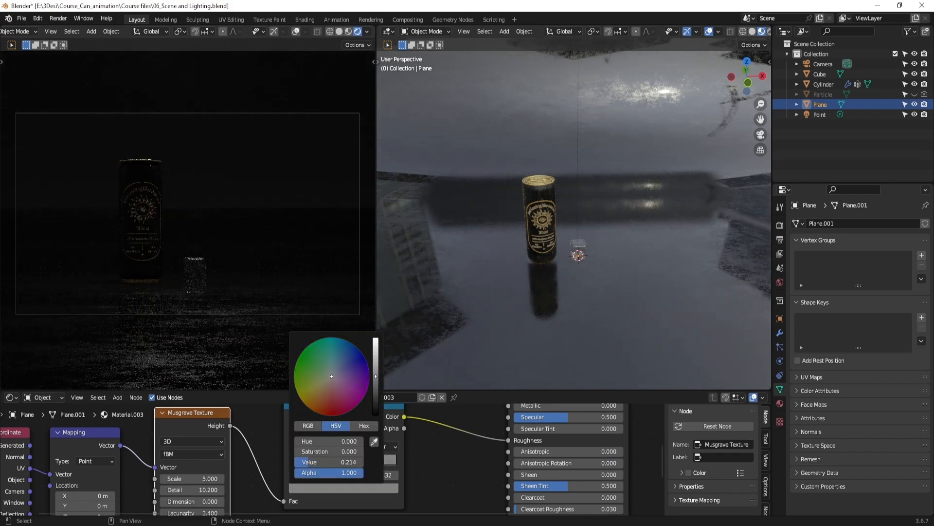
# Lighten the backdrop's Principled BSDF base color slightly to a dark gray
pyautogui.scroll(-3, 470, 426)
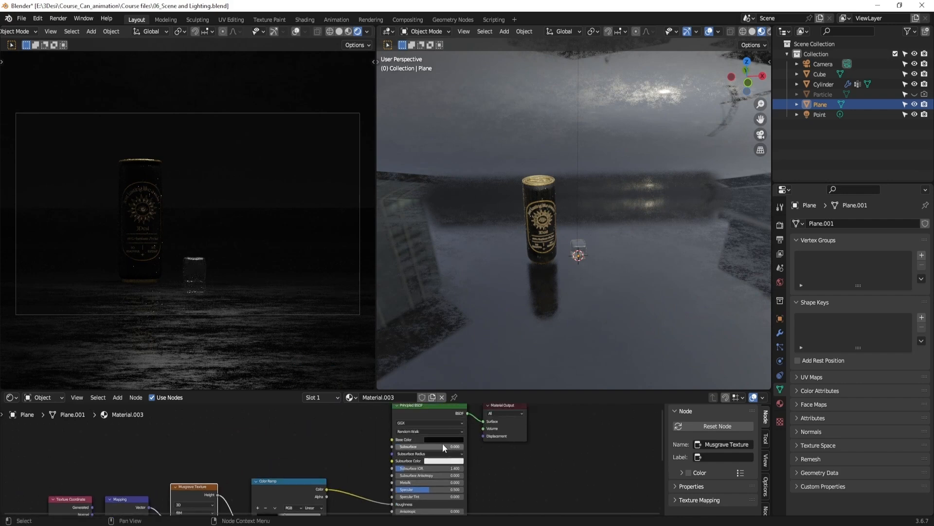
pyautogui.click(441, 439)
pyautogui.click(479, 389)
pyautogui.moveTo(479, 386); pyautogui.dragTo(479, 385)
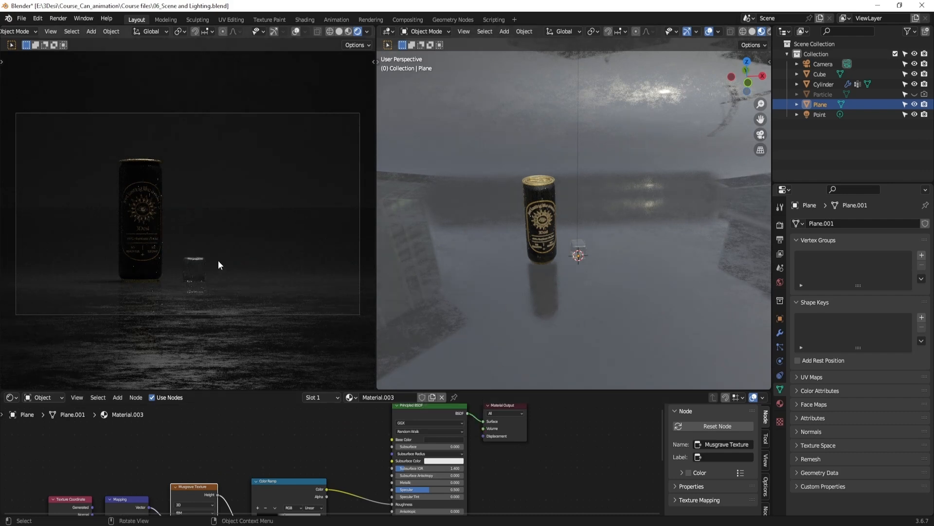
# Preview the Color Ramp's output directly on the backdrop to inspect the roughness pattern
pyautogui.scroll(-3, 274, 448)
pyautogui.moveTo(254, 460); pyautogui.dragTo(312, 477, button='middle')
pyautogui.scroll(4, 321, 432)
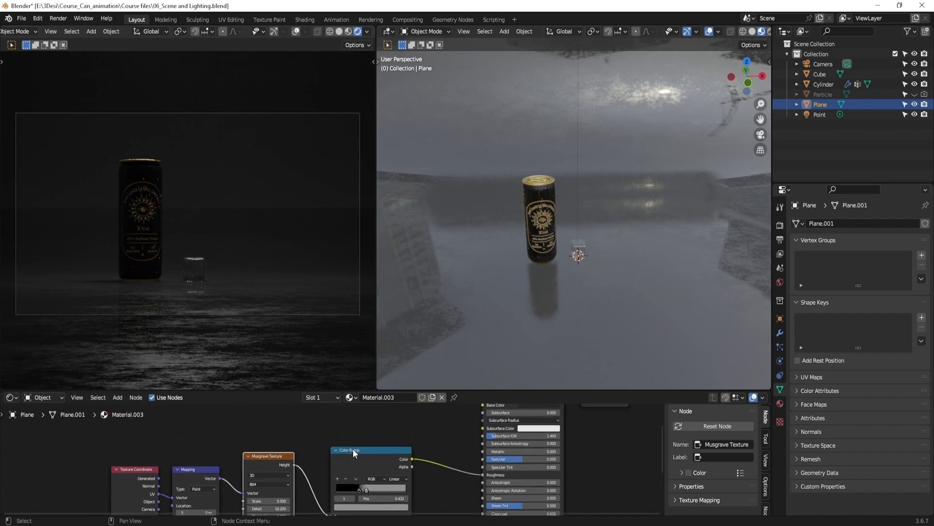
pyautogui.keyDown('ctrl'); pyautogui.keyDown('shift'); pyautogui.click(352, 449); pyautogui.keyUp('shift'); pyautogui.keyUp('ctrl')
pyautogui.moveTo(322, 442); pyautogui.dragTo(348, 401, button='middle')
pyautogui.scroll(6, 328, 451)
pyautogui.moveTo(326, 464); pyautogui.dragTo(335, 453, button='middle')
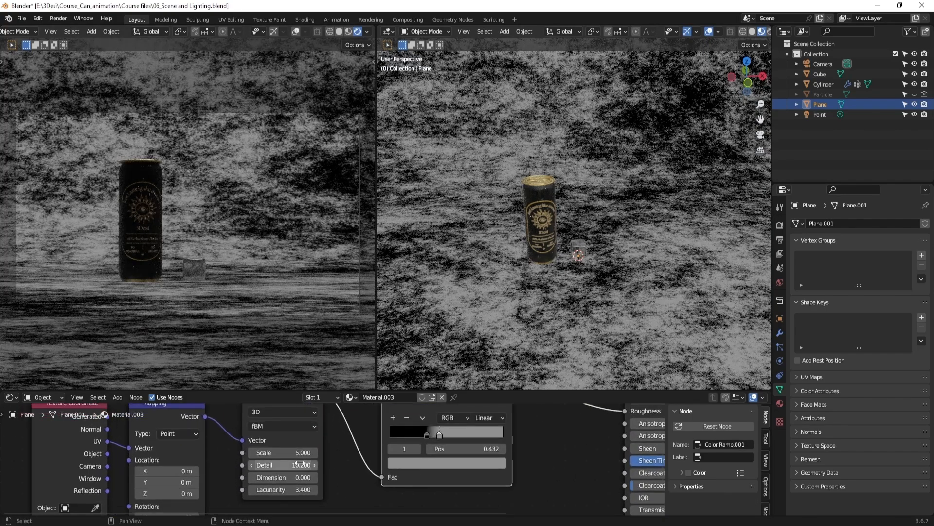
# Set the Musgrave Texture's Scale to 5.750, Detail to 9.630 and Lacunarity to 1.670
pyautogui.keyDown('shift'); pyautogui.moveTo(297, 465); pyautogui.dragTo(209, 490); pyautogui.keyUp('shift')
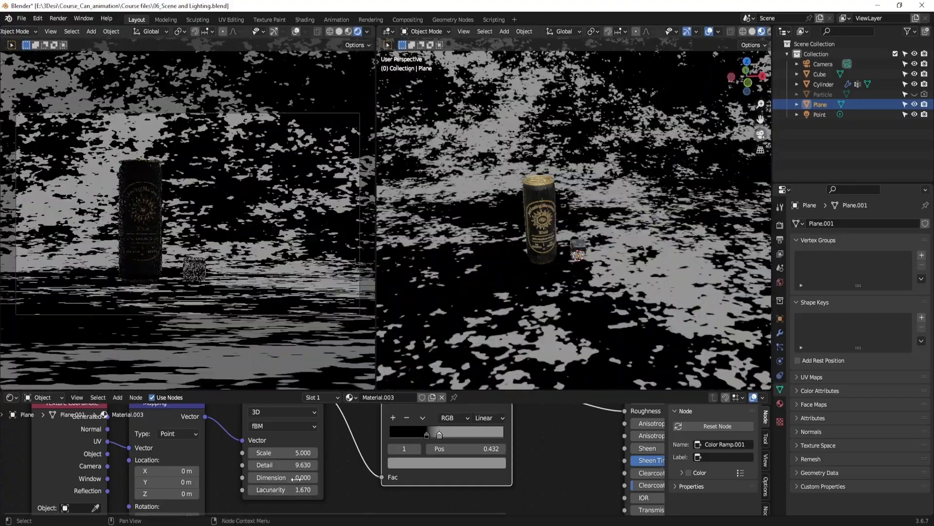
pyautogui.moveTo(283, 452); pyautogui.dragTo(319, 452)
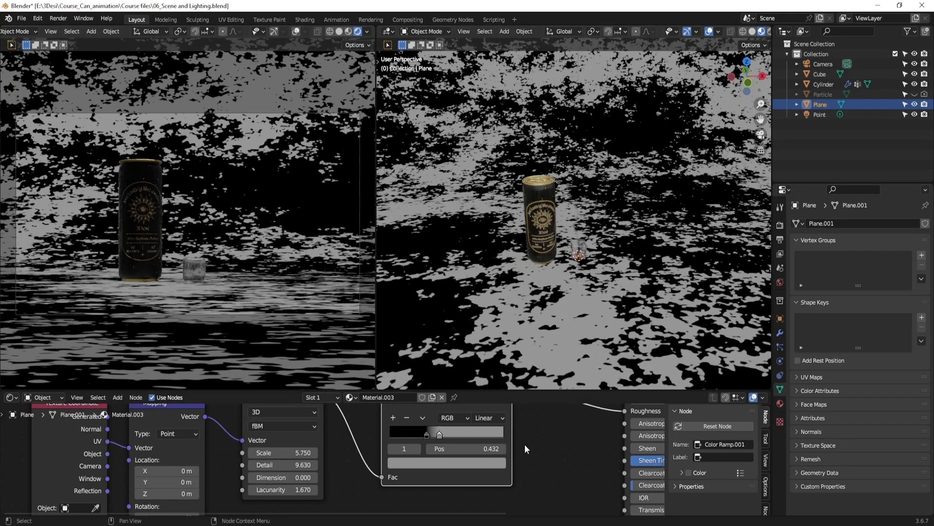
pyautogui.scroll(-5, 529, 440)
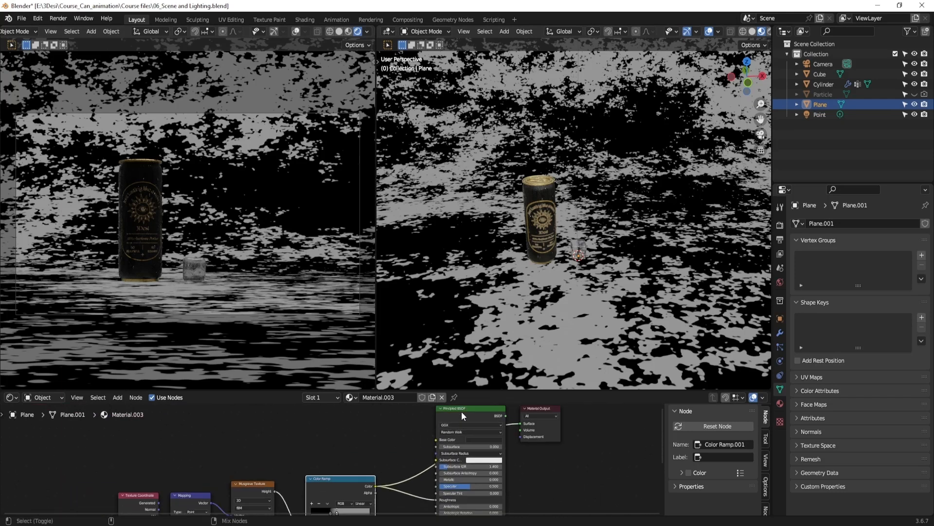
# Restore the Principled BSDF as the backdrop's surface shader and move the texture and Color Ramp nodes farther from it
pyautogui.keyDown('ctrl'); pyautogui.keyDown('shift'); pyautogui.click(461, 411); pyautogui.keyUp('shift'); pyautogui.keyUp('ctrl')
pyautogui.scroll(-4, 348, 482)
pyautogui.moveTo(348, 482); pyautogui.dragTo(355, 432, button='middle')
pyautogui.moveTo(354, 433); pyautogui.dragTo(343, 435)
pyautogui.moveTo(290, 437); pyautogui.dragTo(318, 427, button='middle')
pyautogui.moveTo(360, 483); pyautogui.dragTo(214, 440)
pyautogui.press('g')
pyautogui.click(173, 441)
pyautogui.click(376, 453)
# Add a Bump node, feeding the Color Ramp's color into its Height and its Normal into the Principled BSDF's Normal
pyautogui.moveTo(402, 459); pyautogui.dragTo(385, 431, button='middle')
pyautogui.moveTo(335, 406); pyautogui.dragTo(351, 412)
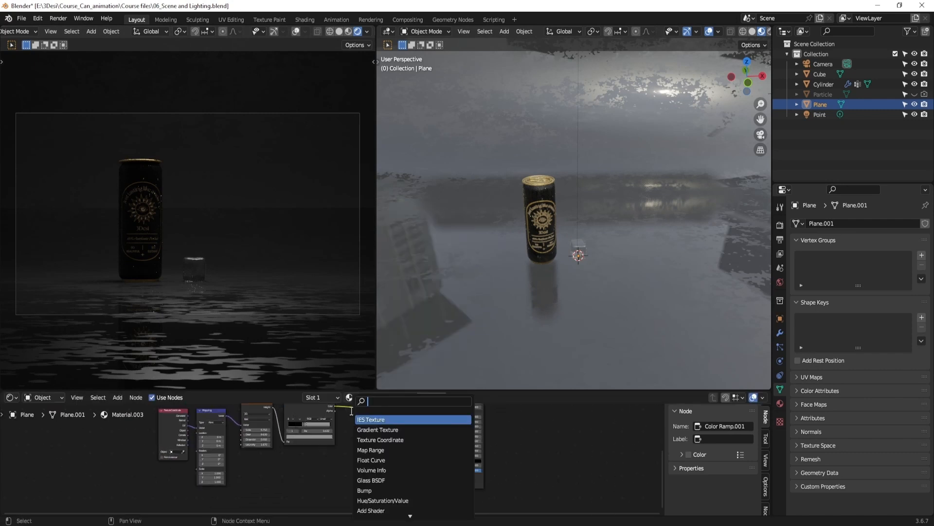
pyautogui.write('bump')
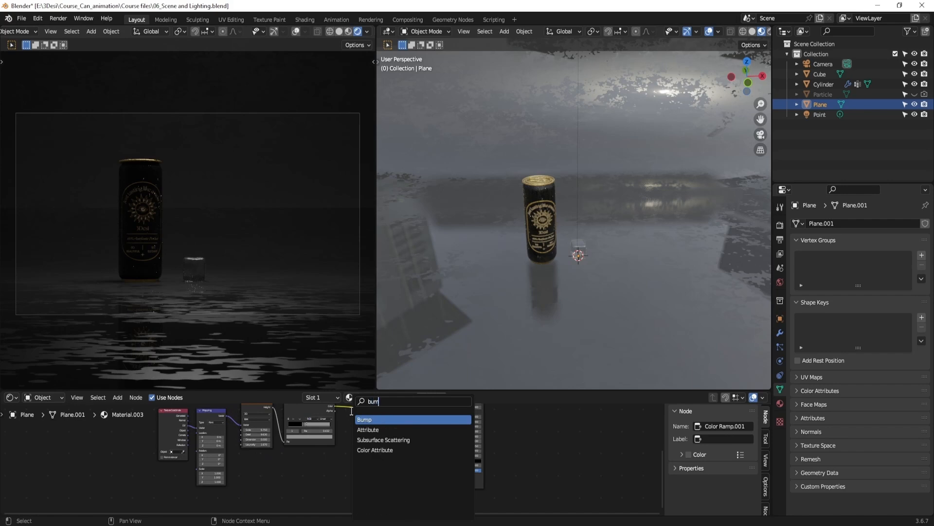
pyautogui.press('Return')
pyautogui.click(380, 440)
pyautogui.moveTo(347, 429); pyautogui.dragTo(324, 437, button='middle')
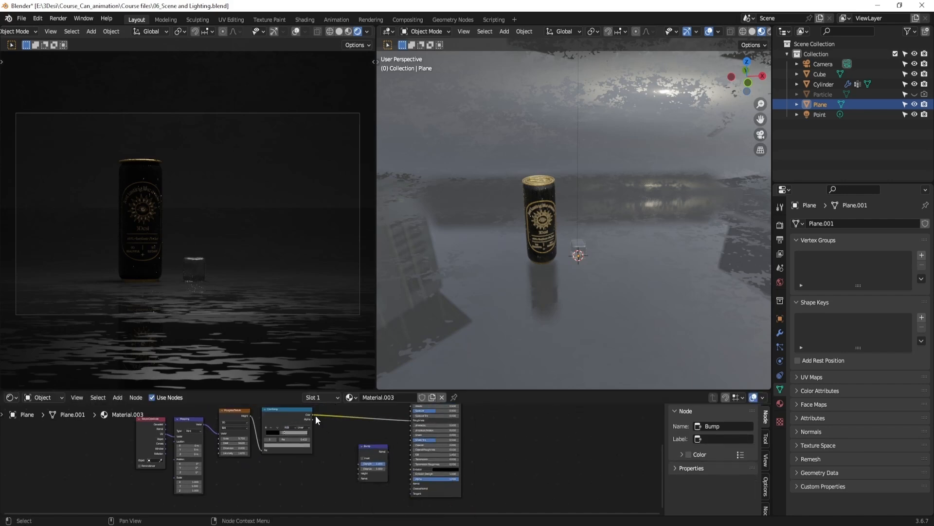
pyautogui.moveTo(313, 415); pyautogui.dragTo(419, 489)
pyautogui.scroll(2, 383, 459)
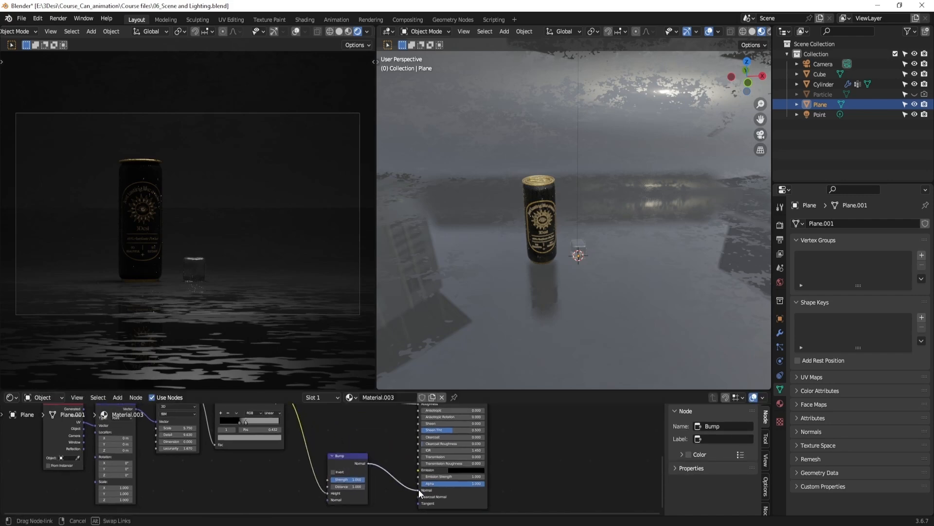
pyautogui.moveTo(350, 434); pyautogui.dragTo(396, 465, button='middle')
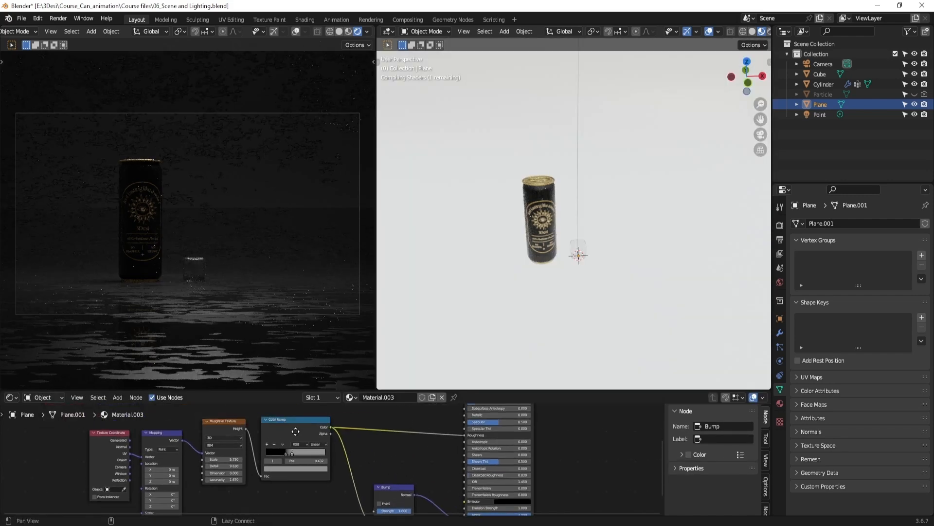
# Preview the Color Ramp's output and insert an Invert Color node between the Color Ramp and the Bump node
pyautogui.keyDown('ctrl'); pyautogui.keyDown('shift'); pyautogui.click(305, 425); pyautogui.keyUp('shift'); pyautogui.keyUp('ctrl')
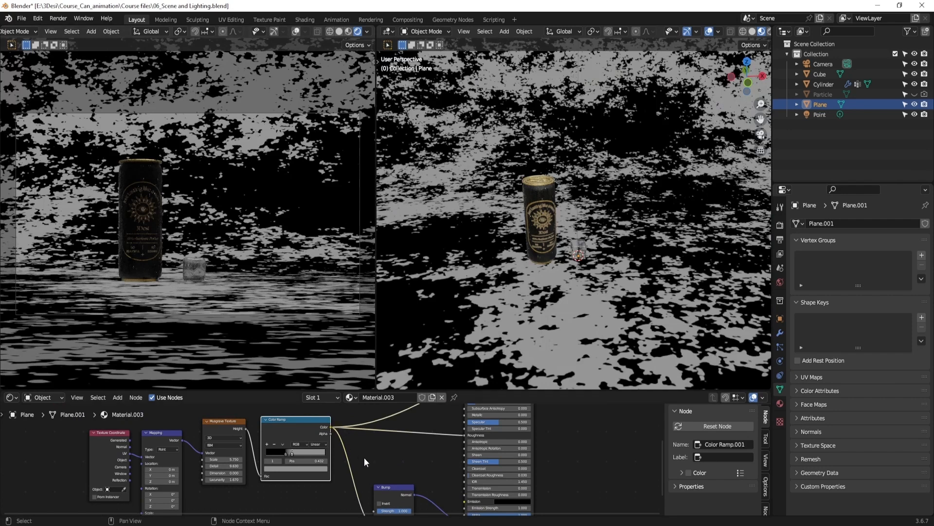
pyautogui.hotkey('shift', 'a')
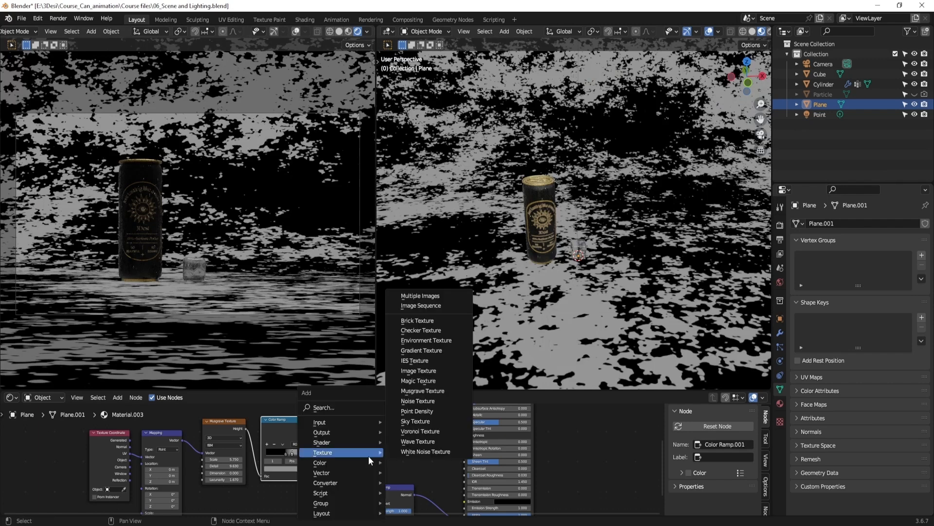
pyautogui.click(351, 408)
pyautogui.write('invert')
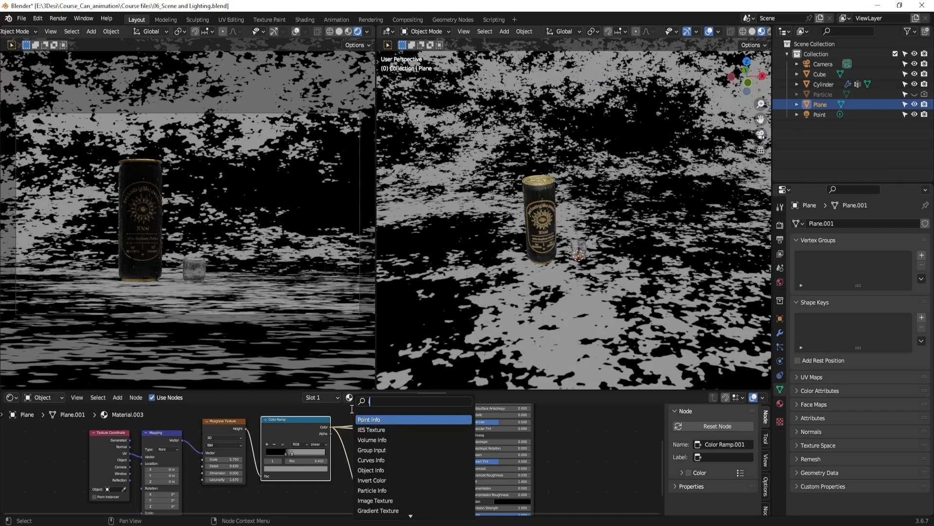
pyautogui.press('Return')
pyautogui.click(350, 459)
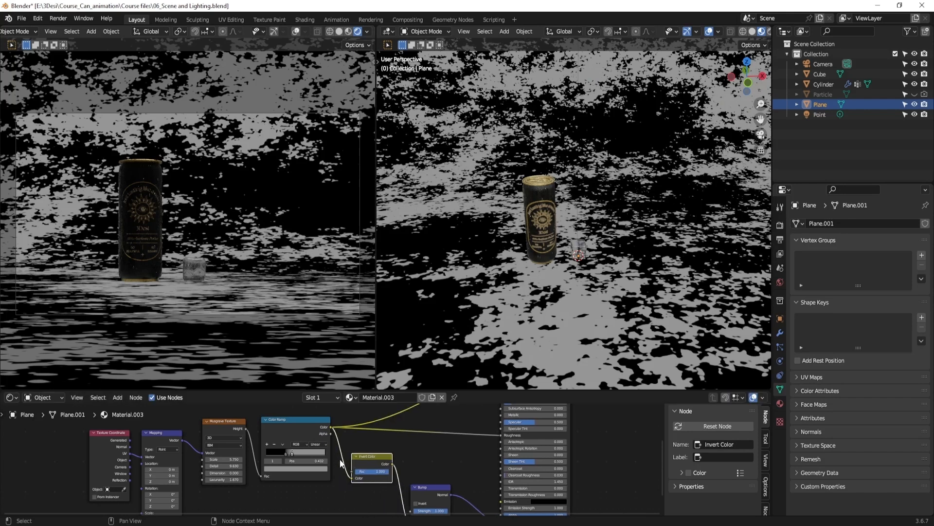
# Return the backdrop's preview to the Principled BSDF and examine the bumps around the can and ice cube up close
pyautogui.scroll(-4, 428, 491)
pyautogui.moveTo(376, 455); pyautogui.dragTo(307, 515, button='middle')
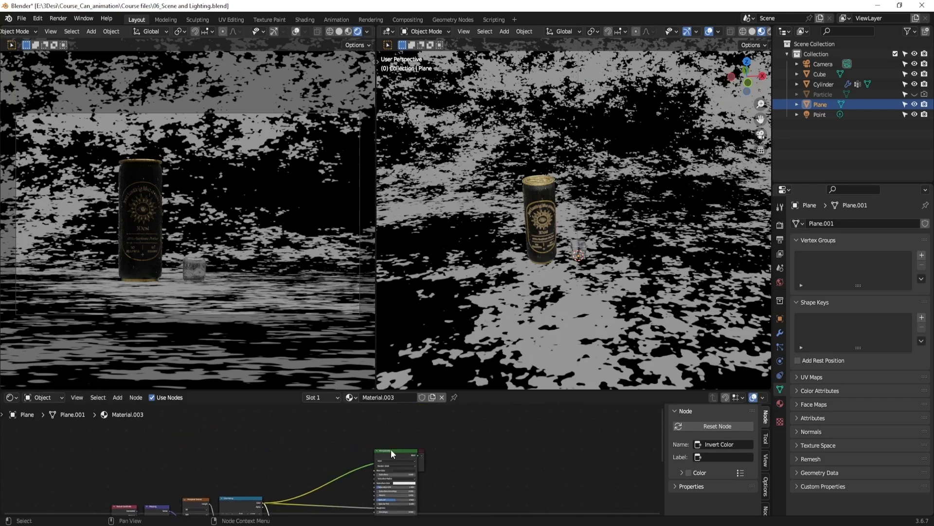
pyautogui.keyDown('ctrl'); pyautogui.keyDown('shift'); pyautogui.click(396, 451); pyautogui.keyUp('shift'); pyautogui.keyUp('ctrl')
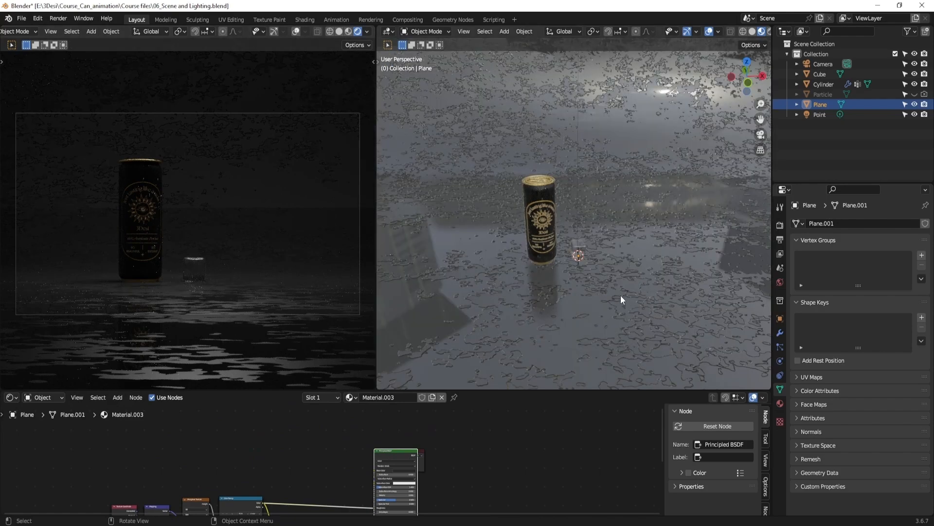
pyautogui.scroll(4, 606, 270)
pyautogui.moveTo(591, 300); pyautogui.dragTo(598, 281, button='middle')
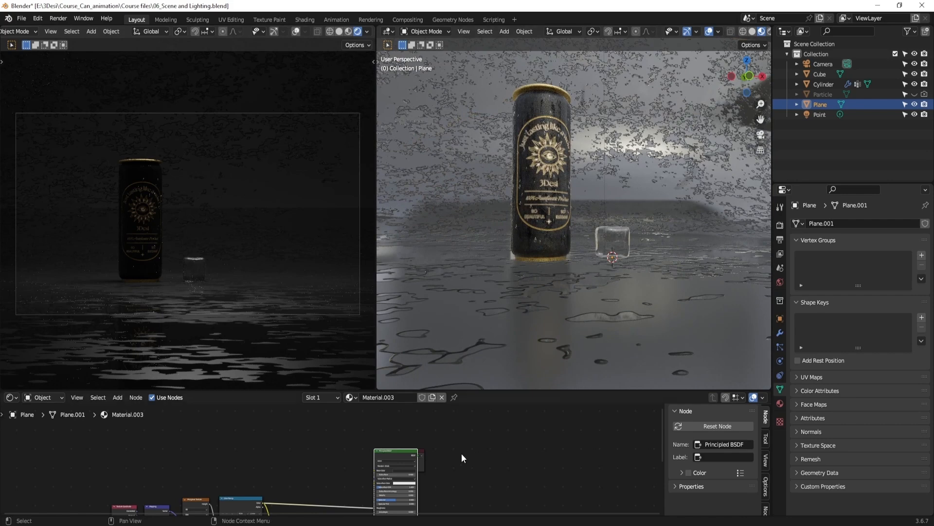
# Reduce the Bump node's Strength to 0.152
pyautogui.scroll(6, 461, 454)
pyautogui.keyDown('shift'); pyautogui.moveTo(408, 448); pyautogui.dragTo(381, 445); pyautogui.keyUp('shift')
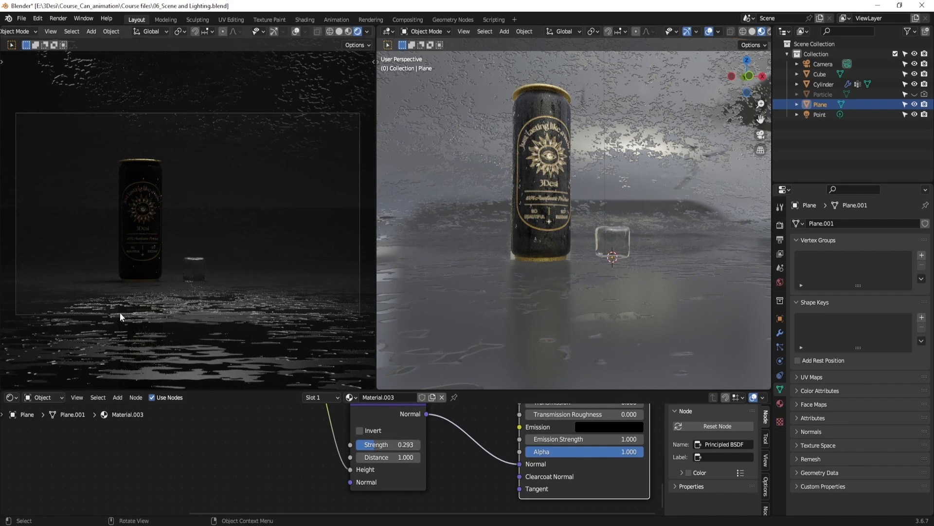
pyautogui.moveTo(387, 443)
pyautogui.keyDown('shift'); pyautogui.mouseDown()
pyautogui.moveTo(365, 443)
pyautogui.moveTo(374, 443)
pyautogui.mouseUp(); pyautogui.keyUp('shift')
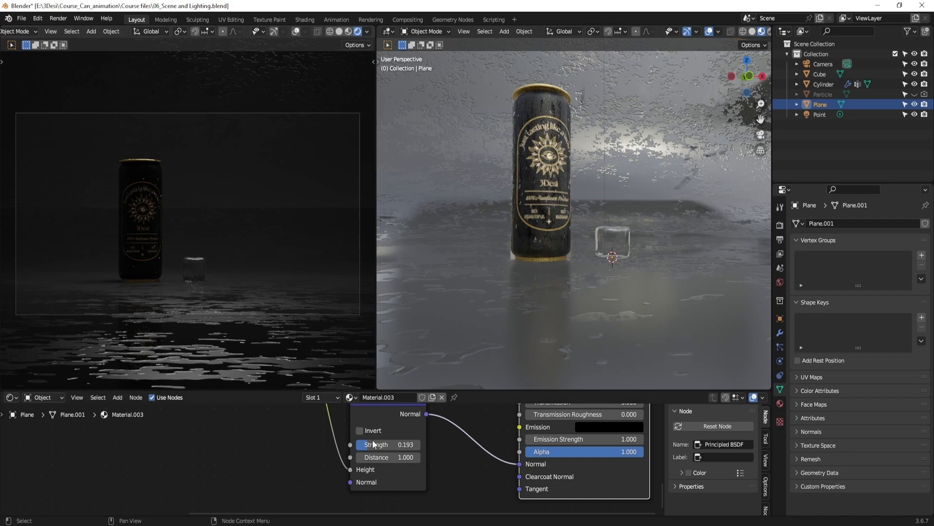
pyautogui.keyDown('shift'); pyautogui.moveTo(369, 444); pyautogui.dragTo(368, 444); pyautogui.keyUp('shift')
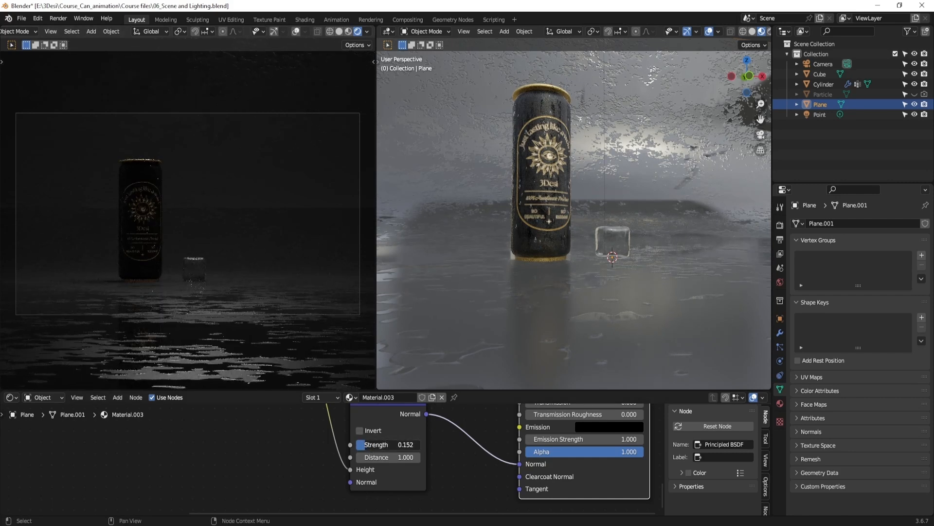
# Duplicate the can as an independent copy and place it about 4.2 m along X, beyond the ice cube
pyautogui.scroll(-4, 298, 436)
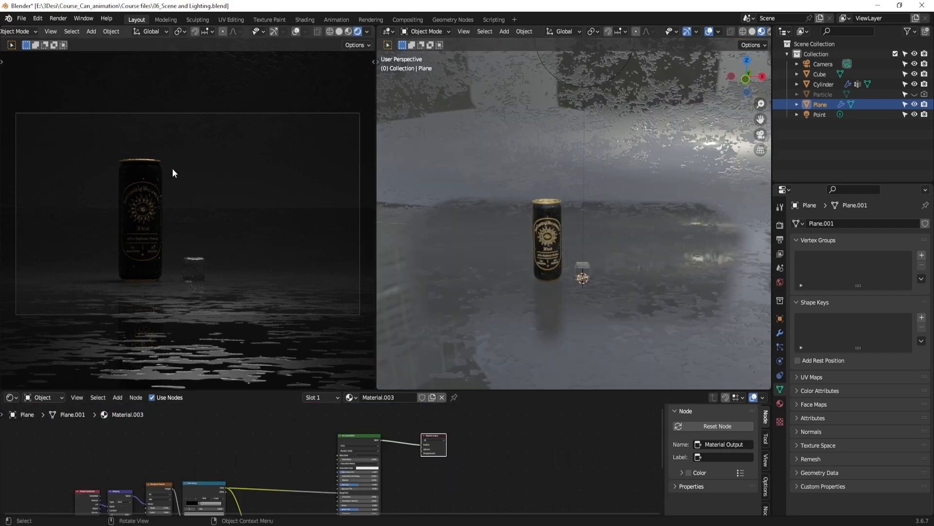
pyautogui.click(558, 233)
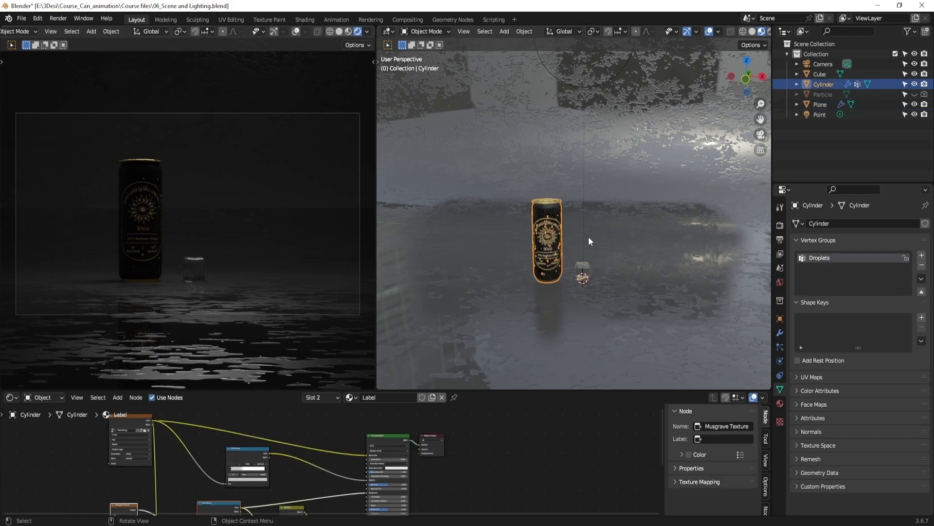
pyautogui.scroll(2, 610, 250)
pyautogui.moveTo(626, 263)
pyautogui.mouseDown(button='middle')
pyautogui.moveTo(618, 285)
pyautogui.moveTo(620, 262)
pyautogui.mouseUp(button='middle')
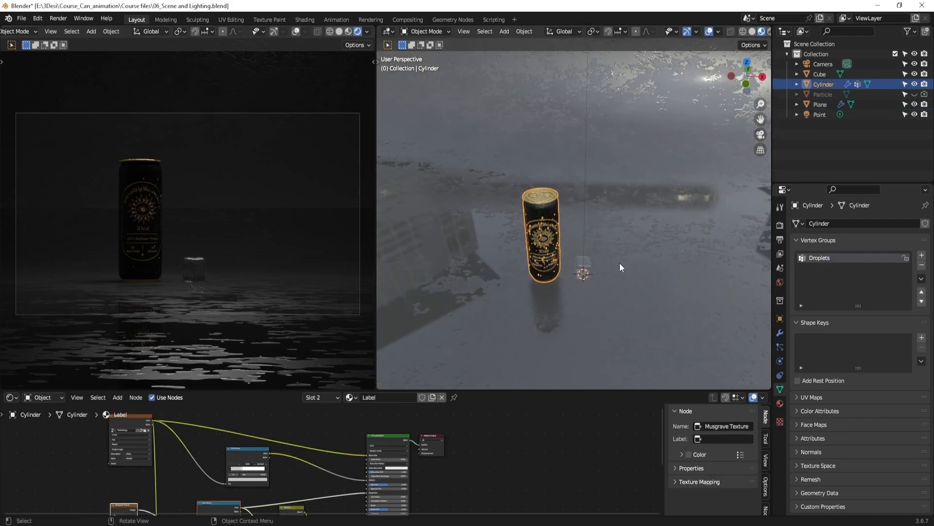
pyautogui.hotkey('shift', 'd')
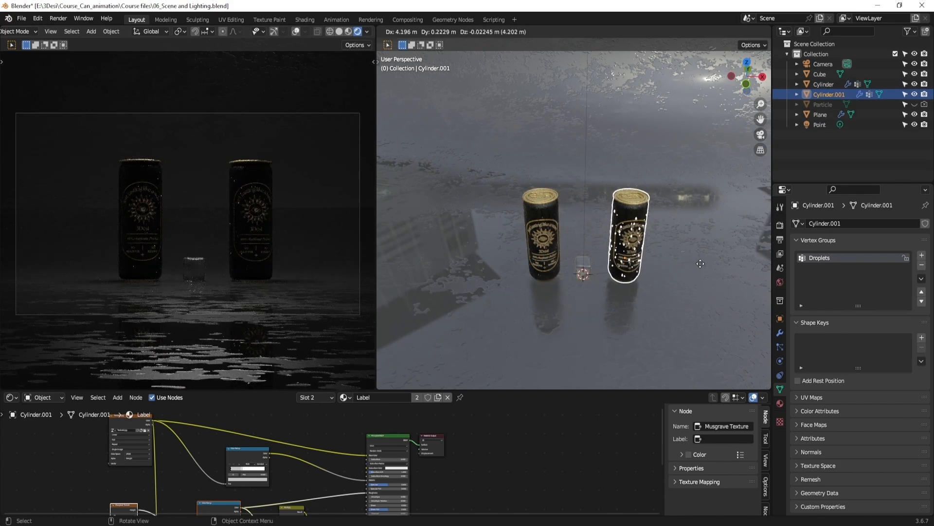
pyautogui.click(700, 263)
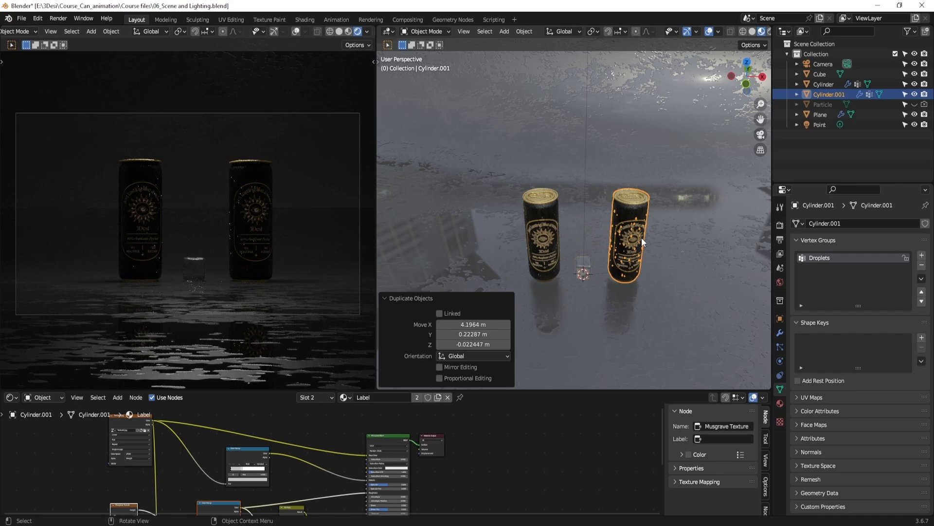
# Try scaling the upper edge loop of the independent can copy to 0.616, and undo both the edit and the duplication
pyautogui.press('Tab')
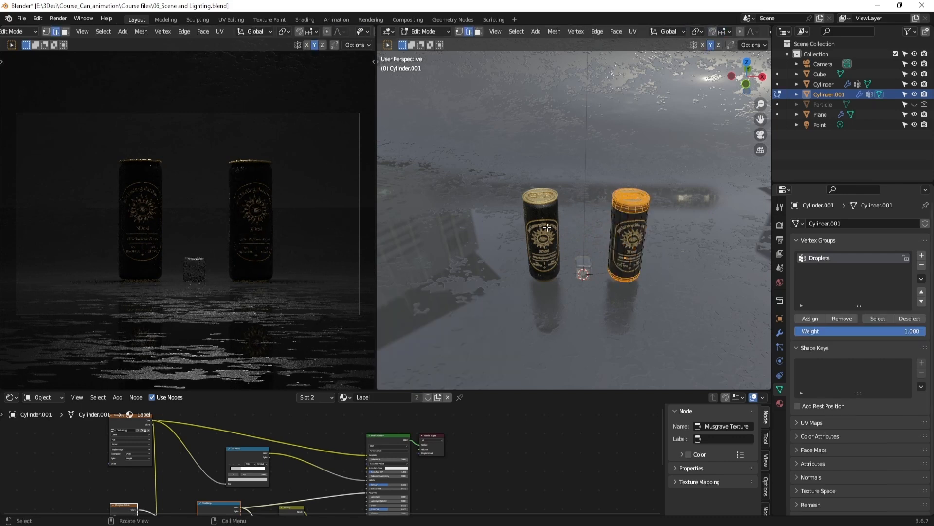
pyautogui.press('s')
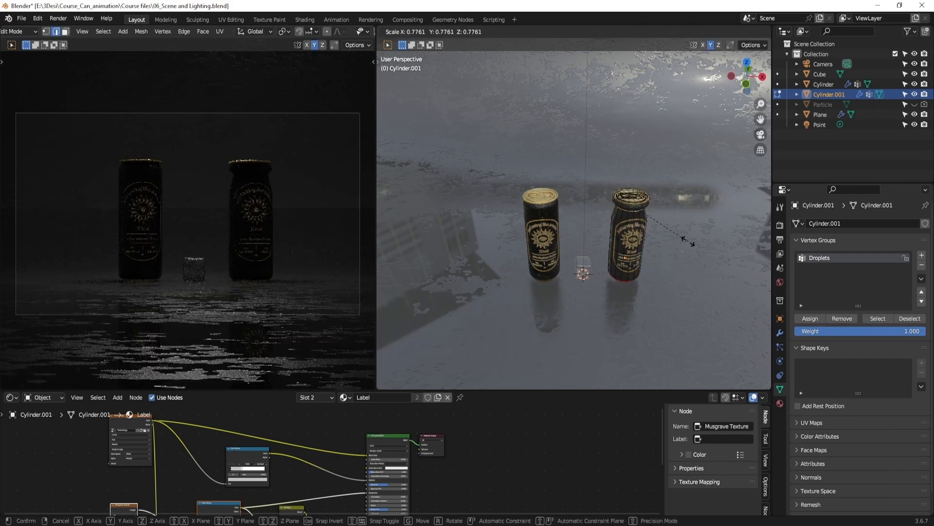
pyautogui.click(631, 224)
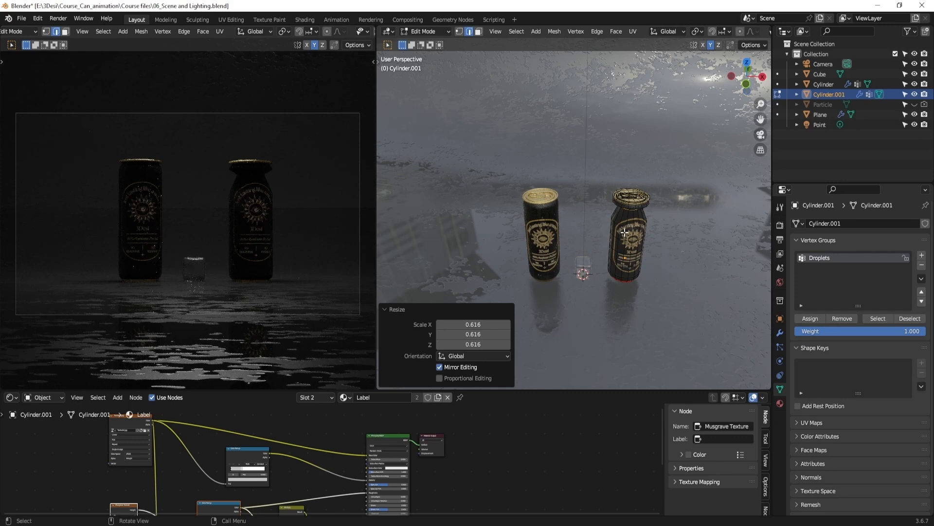
pyautogui.hotkey('ctrl', 'z')
pyautogui.hotkey('ctrl', 'z')
pyautogui.hotkey('ctrl', 'z')
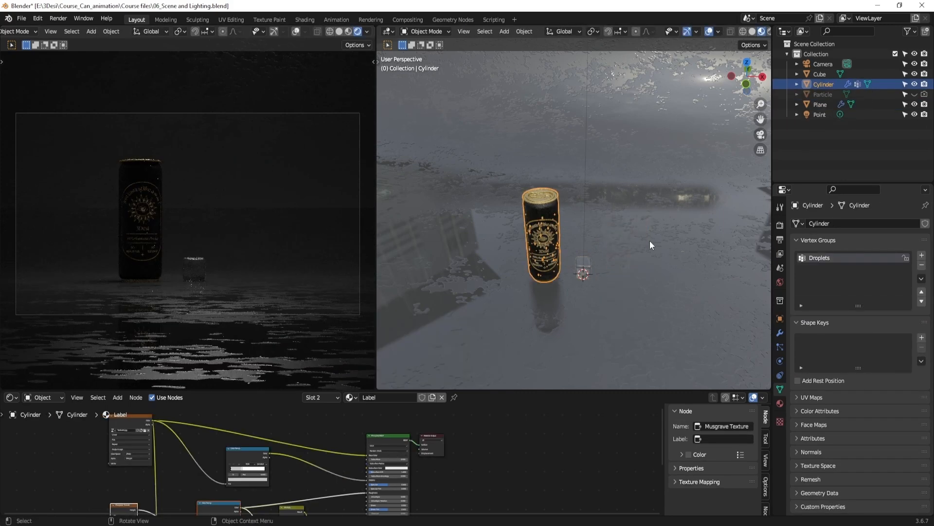
# Create a linked duplicate of the can and move it across the floor to the far side of the ice cube, locking Z
pyautogui.press('g')
pyautogui.rightClick(688, 248)
pyautogui.keyDown('alt'); pyautogui.moveTo(632, 245); pyautogui.dragTo(635, 252); pyautogui.keyUp('alt')
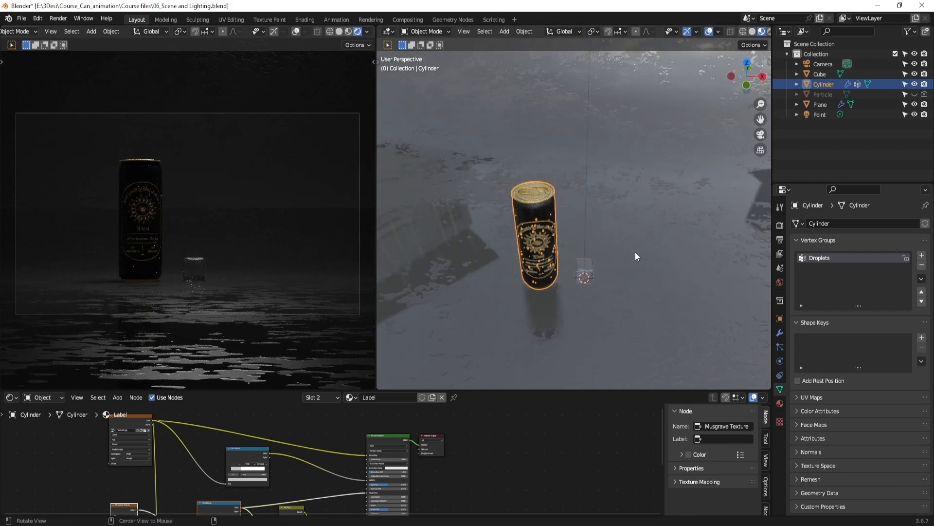
pyautogui.hotkey('alt', 'd')
pyautogui.rightClick(635, 252)
pyautogui.press('g')
pyautogui.hotkey('shift', 'z')
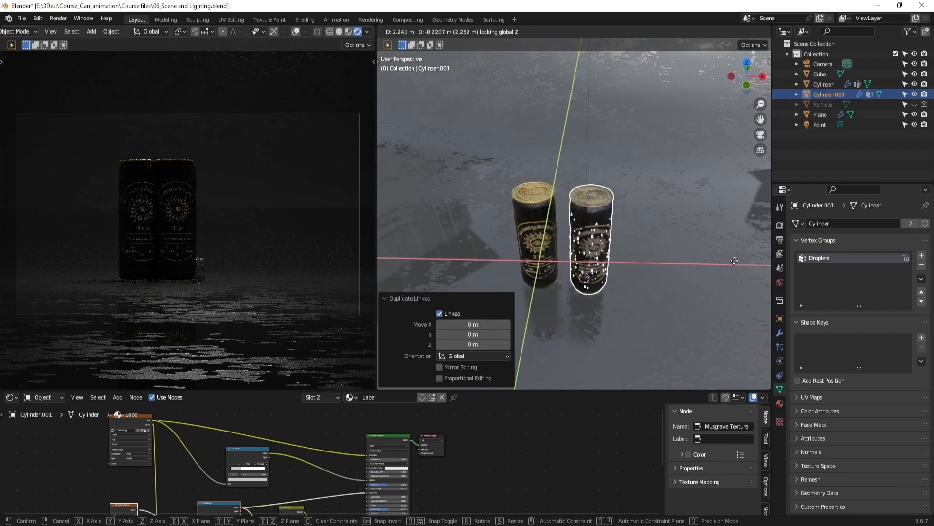
pyautogui.click(393, 258)
# Try scaling the linked copy's upper edge loop to 0.400 in Edit Mode, undo the scaling and return to Object Mode
pyautogui.press('Tab')
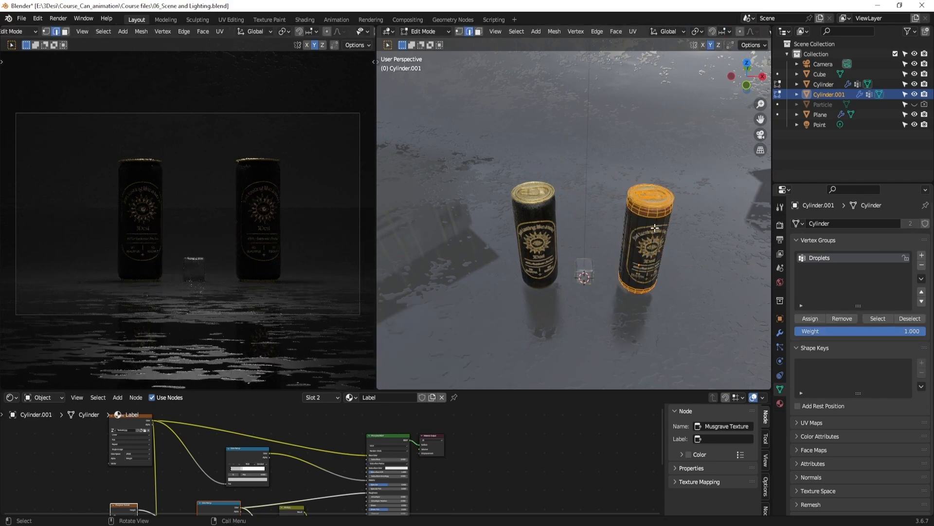
pyautogui.hotkey('alt', 'a')
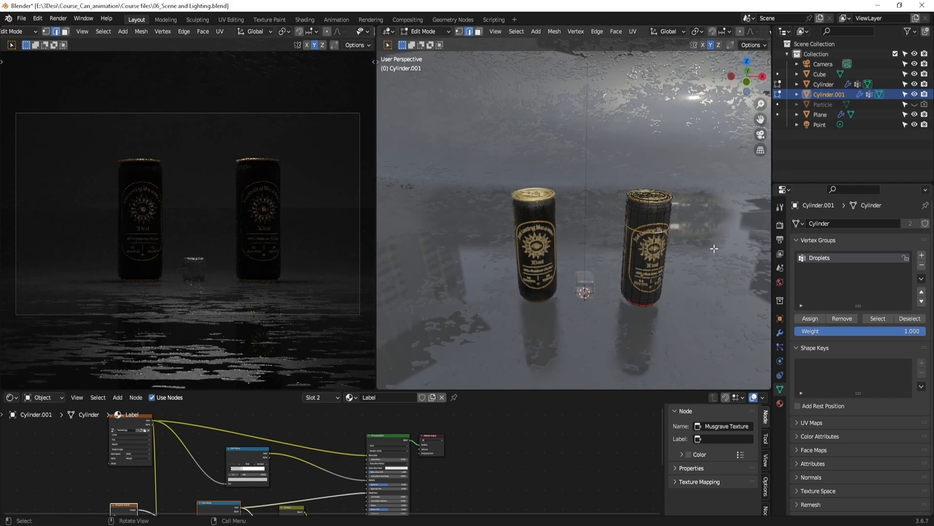
pyautogui.press('s')
pyautogui.click(680, 239)
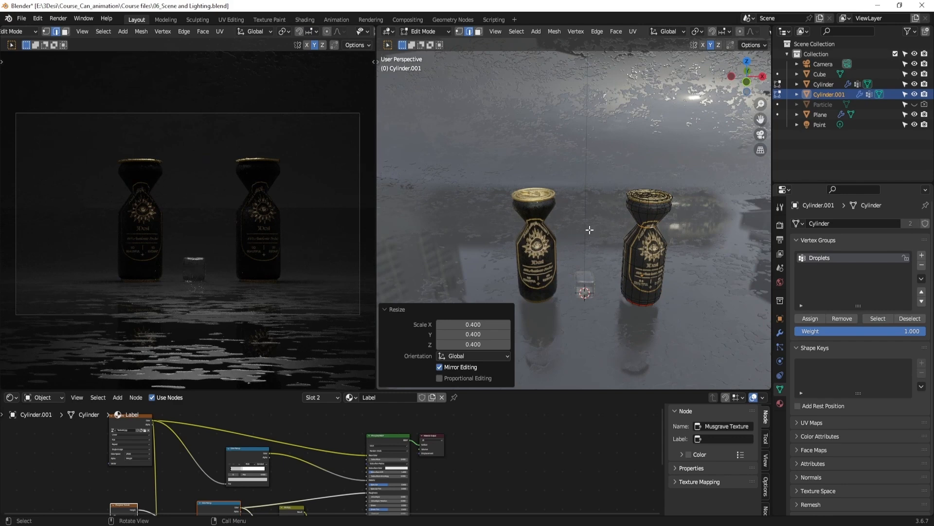
pyautogui.hotkey('ctrl', 'z')
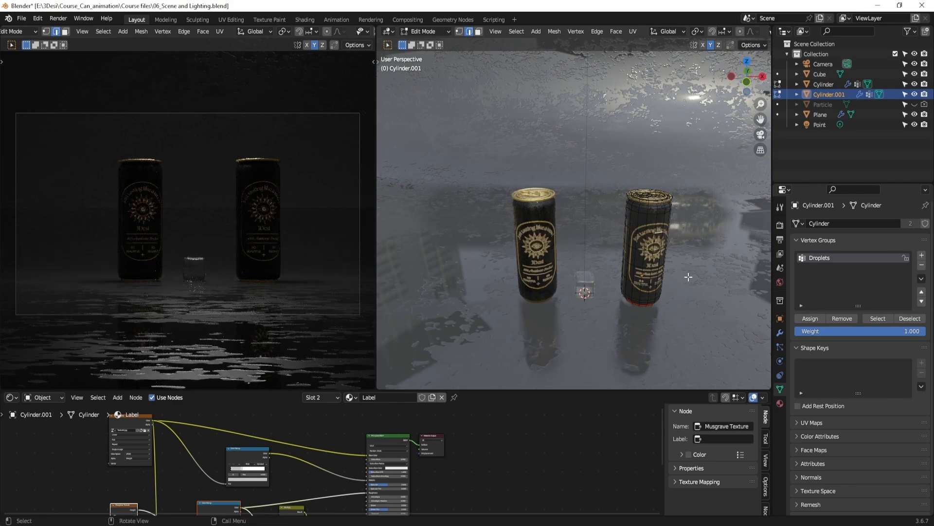
pyautogui.hotkey('ctrl', 'Tab')
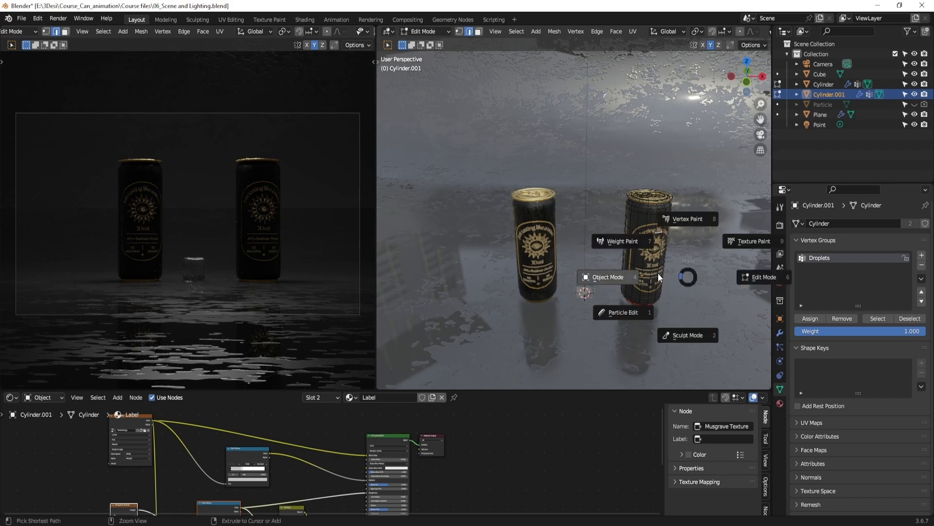
pyautogui.click(630, 258)
# Lay the linked can copy on its side by rotating it 90° about global X and about -122° about global Z
pyautogui.press('r')
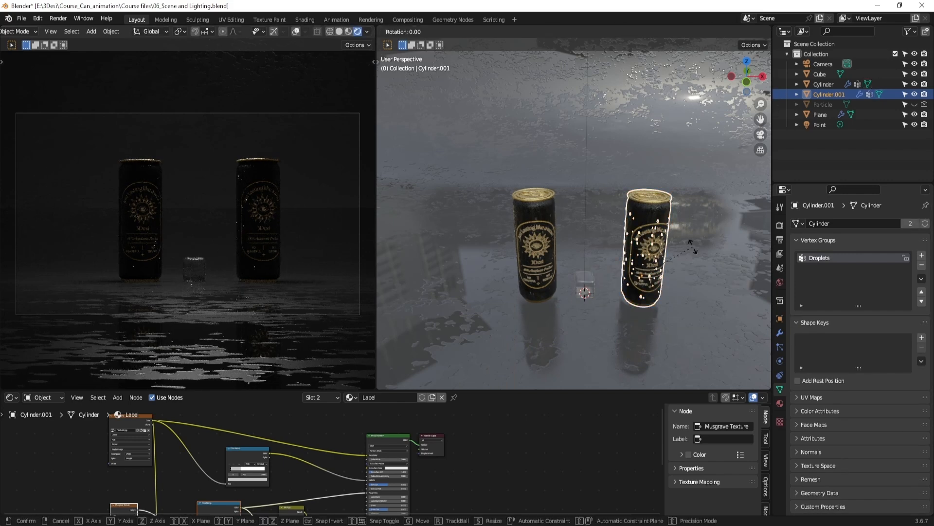
pyautogui.write('z')
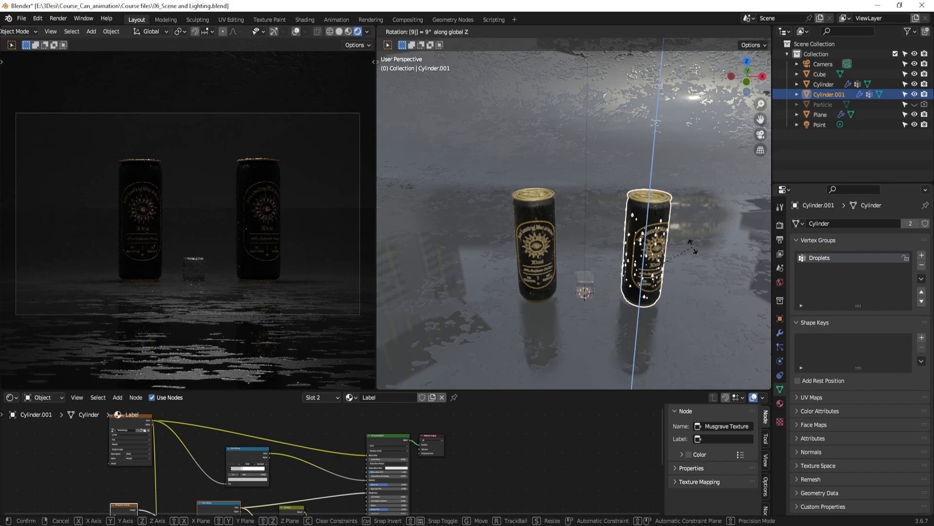
pyautogui.write('x9')
pyautogui.write('0')
pyautogui.press('Return')
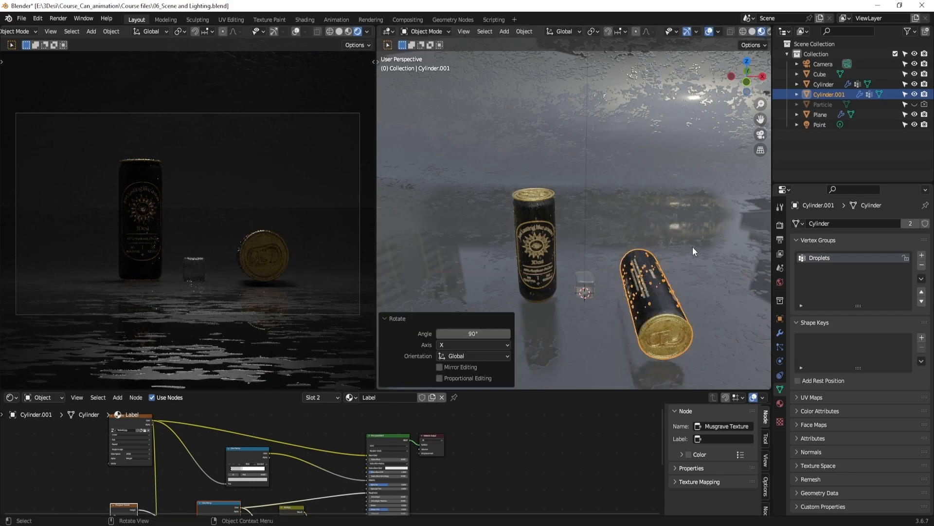
pyautogui.press('z')
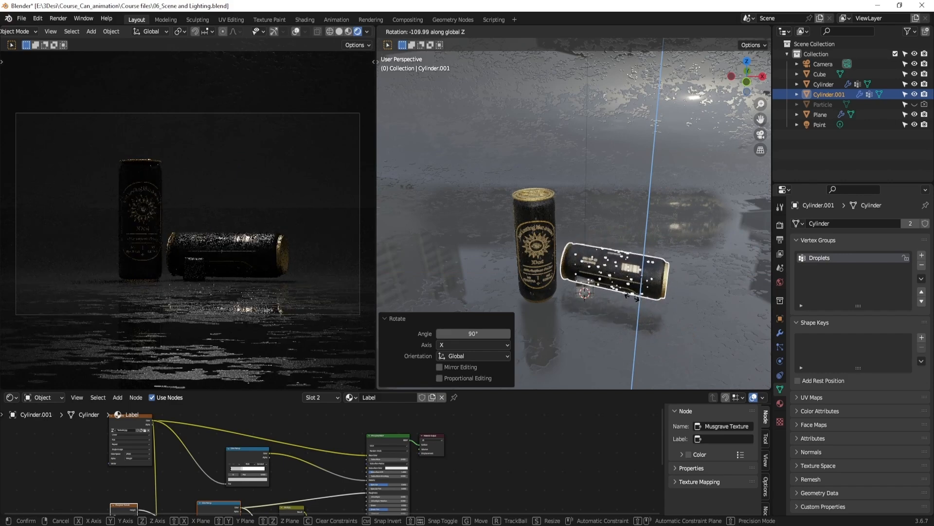
pyautogui.click(648, 305)
# Move the lying can about -0.94 m in X and 0.63 m in Y across the floor, locking Z
pyautogui.press('g')
pyautogui.hotkey('shift', 'z')
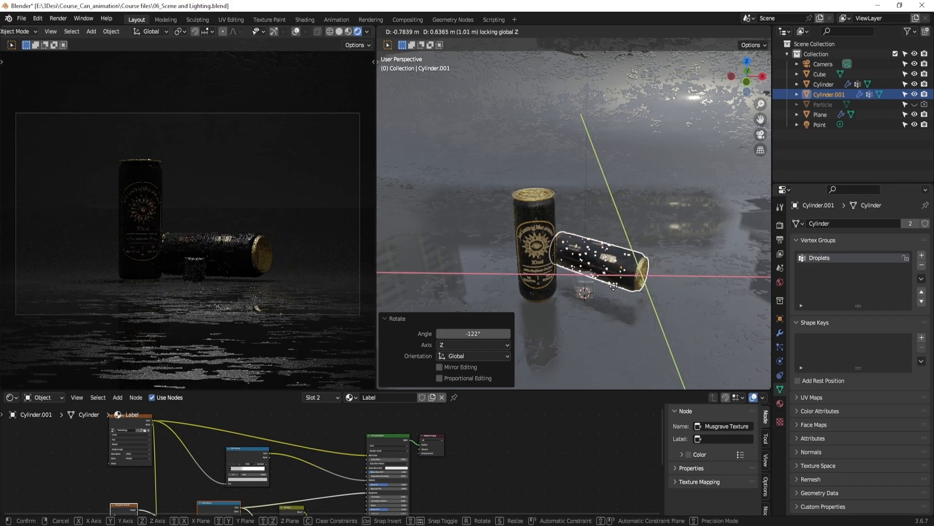
pyautogui.click(637, 281)
# In the right orthographic view, lower the lying can about 0.15 m so that it rests on the floor
pyautogui.moveTo(636, 281); pyautogui.dragTo(639, 268, button='middle')
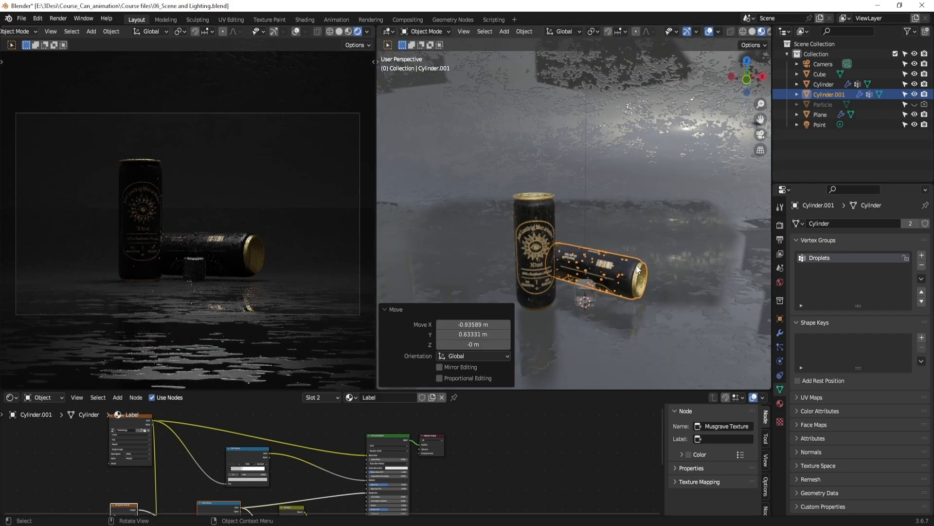
pyautogui.press('KP_3')
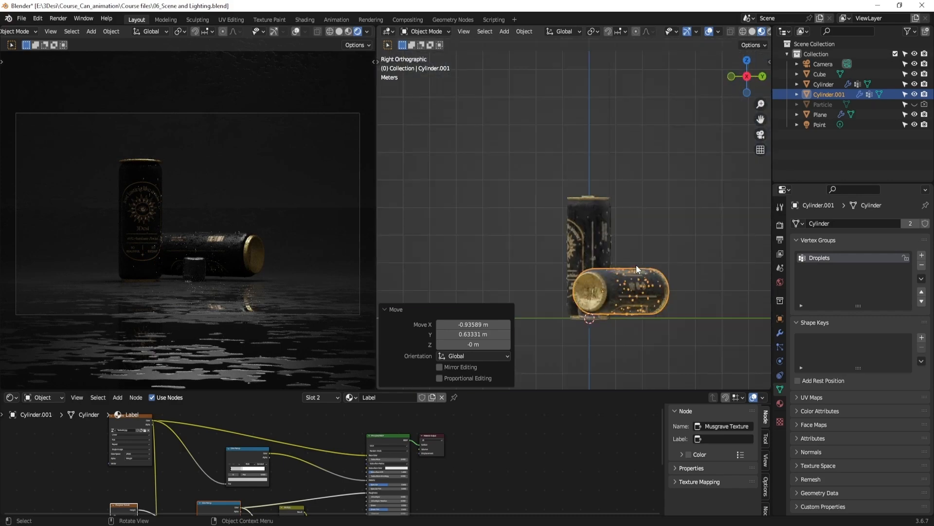
pyautogui.scroll(4, 636, 265)
pyautogui.keyDown('shift'); pyautogui.moveTo(654, 280); pyautogui.dragTo(625, 191, button='middle'); pyautogui.keyUp('shift')
pyautogui.scroll(3, 625, 188)
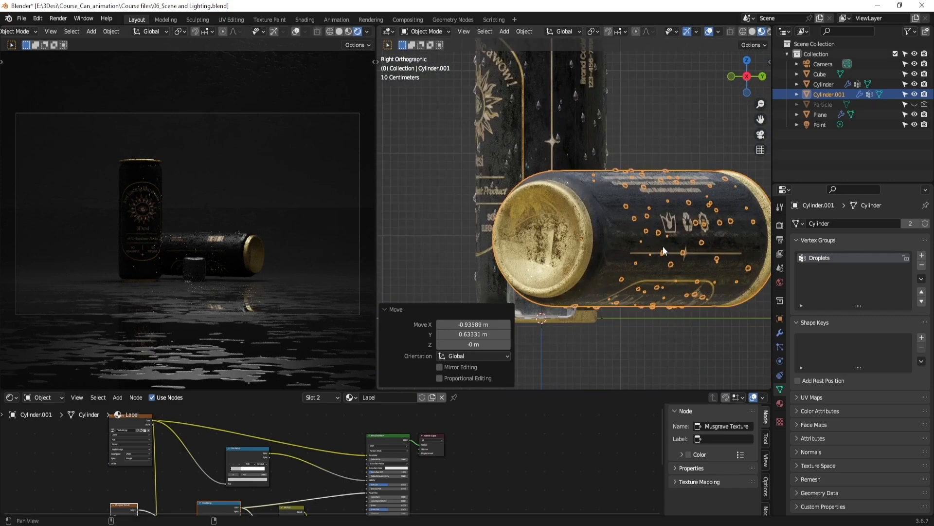
pyautogui.press('g')
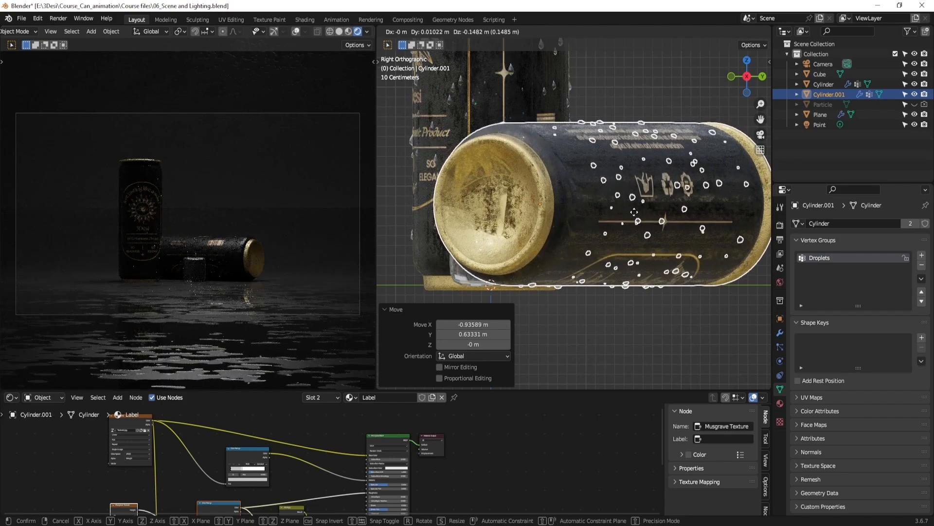
pyautogui.click(636, 219)
# Shift the lying can about -0.16 m in X and -0.15 m in Y across the floor, locking Z
pyautogui.moveTo(527, 226); pyautogui.dragTo(641, 296, button='middle')
pyautogui.press('g')
pyautogui.hotkey('shift', 'z')
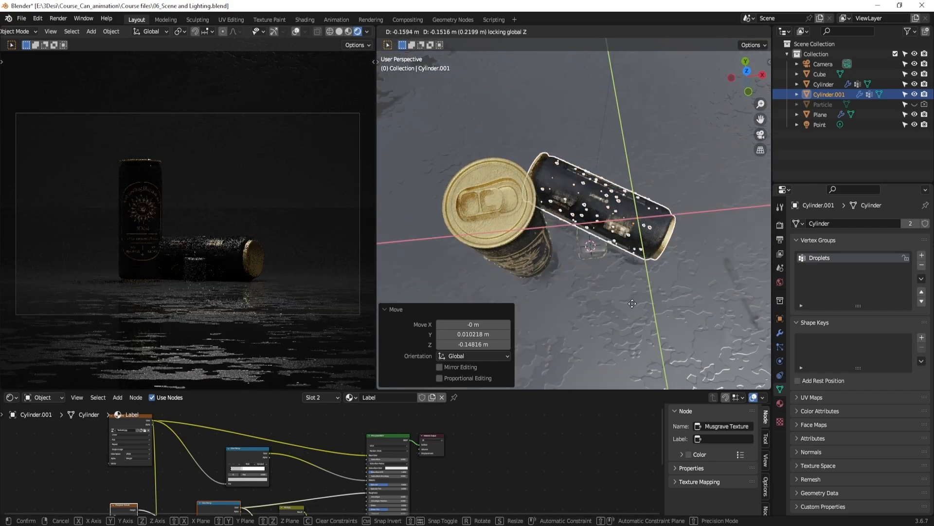
pyautogui.click(632, 303)
# Move the ice cube about -0.60 m in X and -1.98 m in Y, in front of the cans, locking Z
pyautogui.click(594, 255)
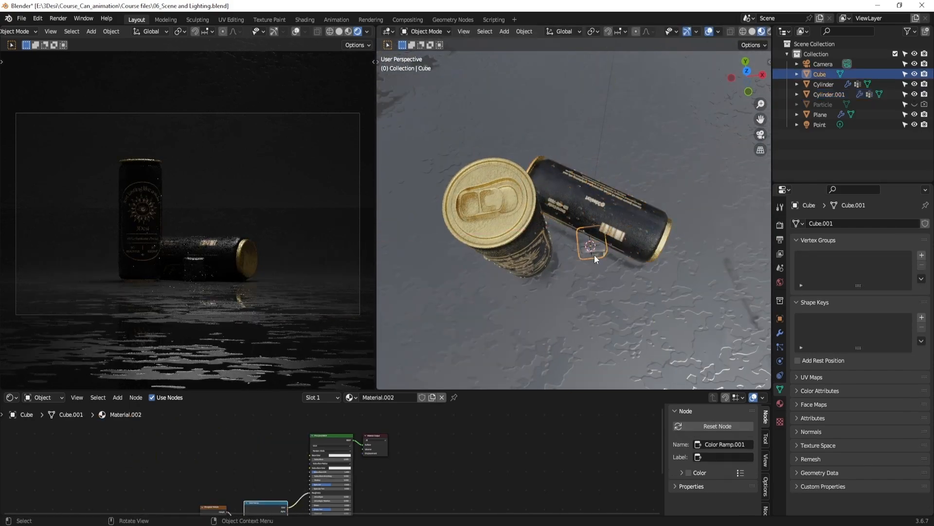
pyautogui.press('g')
pyautogui.hotkey('shift', 'z')
pyautogui.click(594, 321)
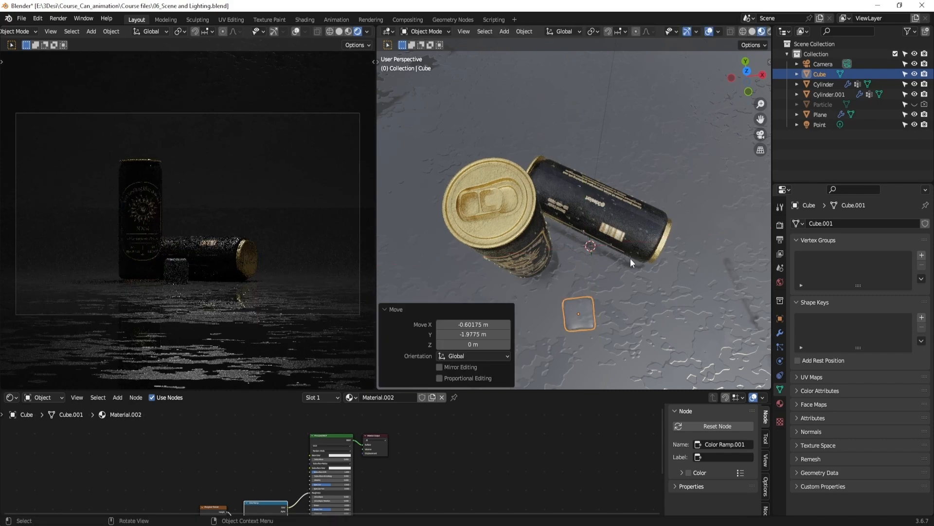
# In the top view, move the lying can about -0.73 m in X and 0.14 m in Y, behind the standing can
pyautogui.click(632, 238)
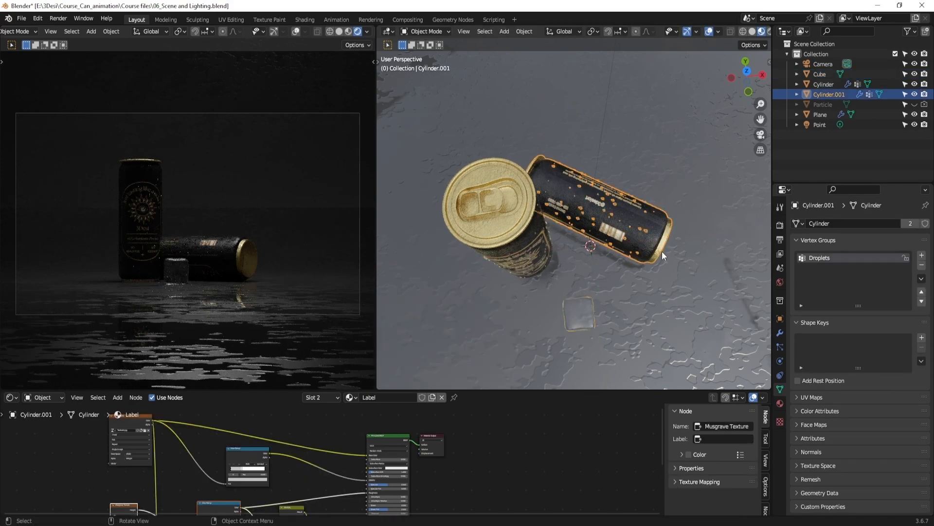
pyautogui.press('KP_7')
pyautogui.press('g')
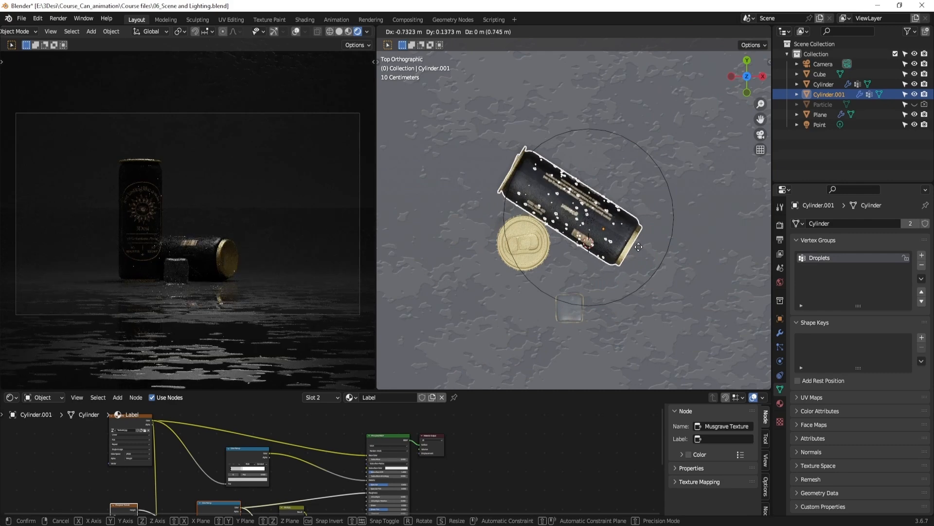
pyautogui.click(639, 247)
pyautogui.moveTo(650, 269); pyautogui.dragTo(611, 217, button='middle')
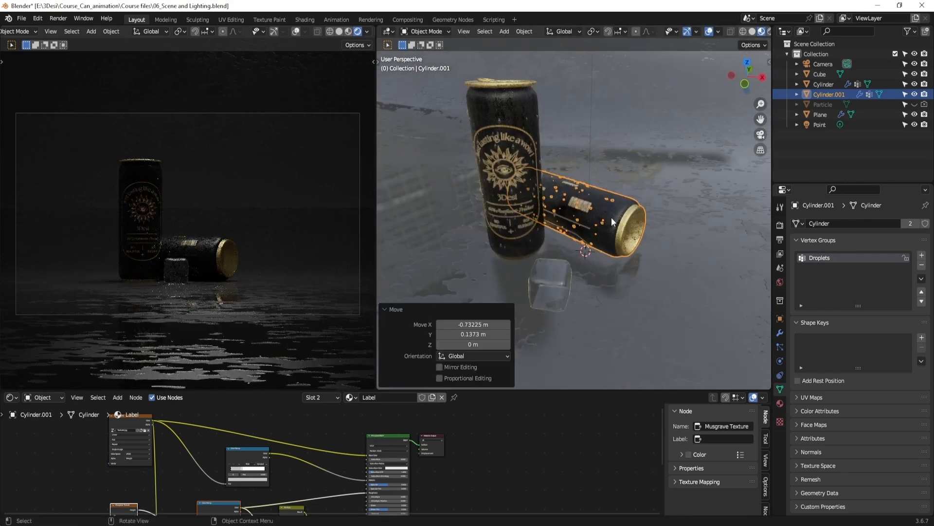
pyautogui.press('g')
pyautogui.hotkey('shift', 'z')
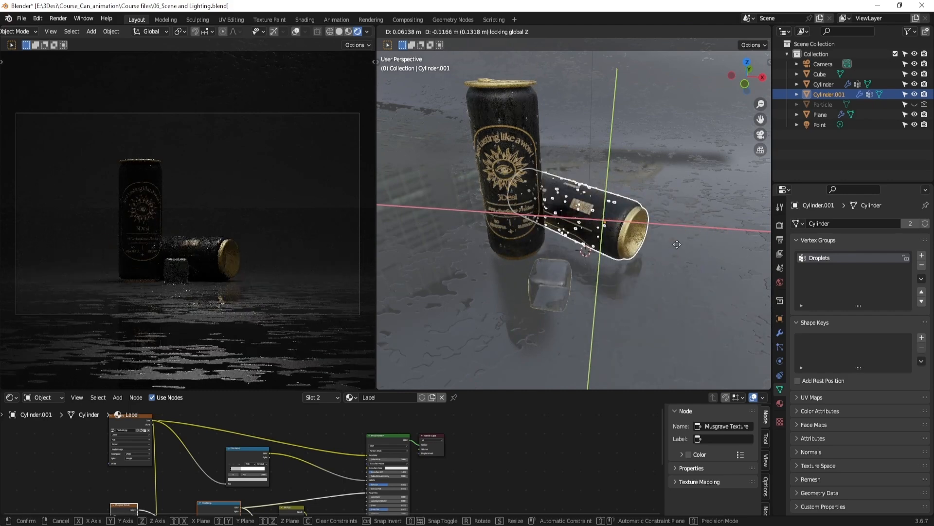
pyautogui.click(641, 263)
pyautogui.press('KP_7')
pyautogui.press('g')
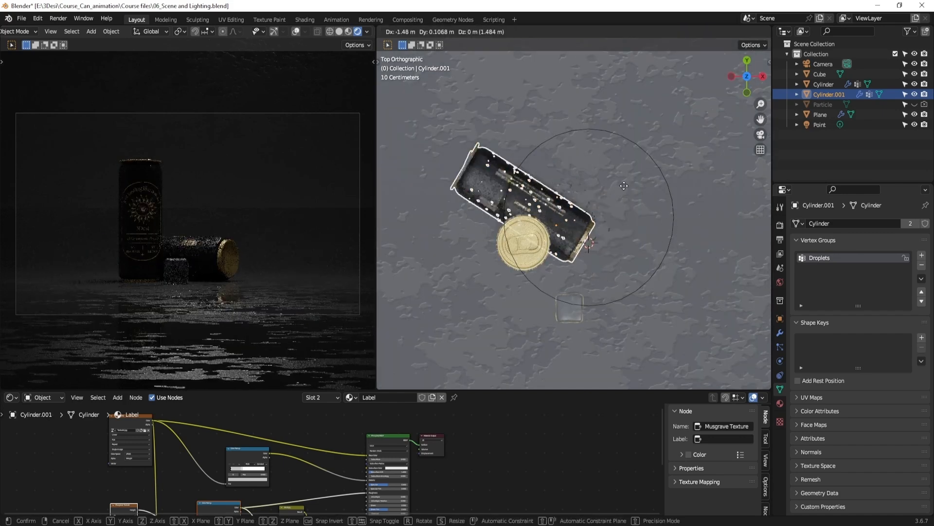
pyautogui.click(673, 212)
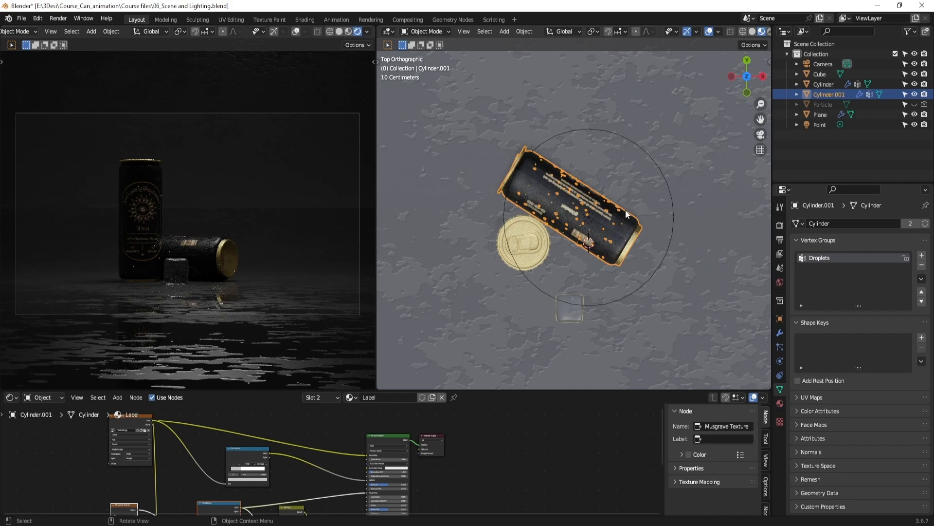
# Roll the lying can about 84.4° around its local Z axis to turn the label artwork towards the camera
pyautogui.moveTo(608, 210); pyautogui.dragTo(654, 199, button='middle')
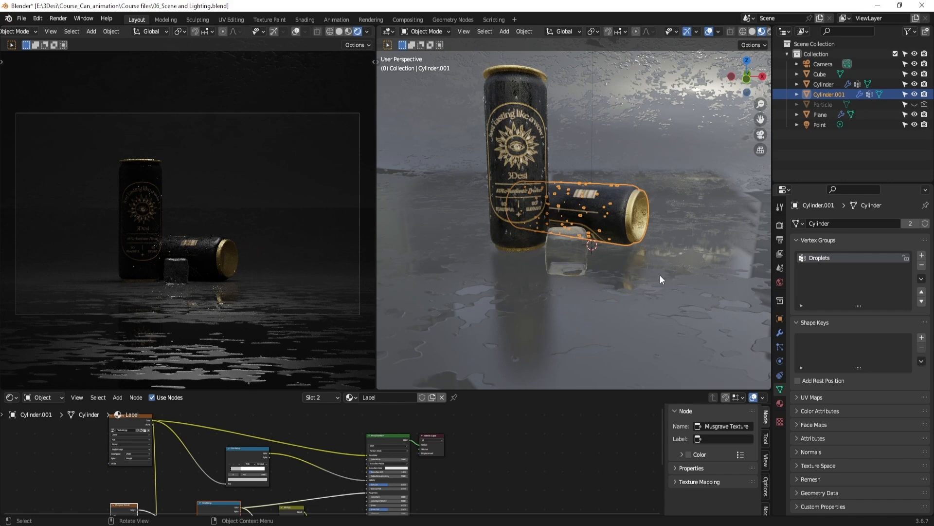
pyautogui.press('r')
pyautogui.press('z')
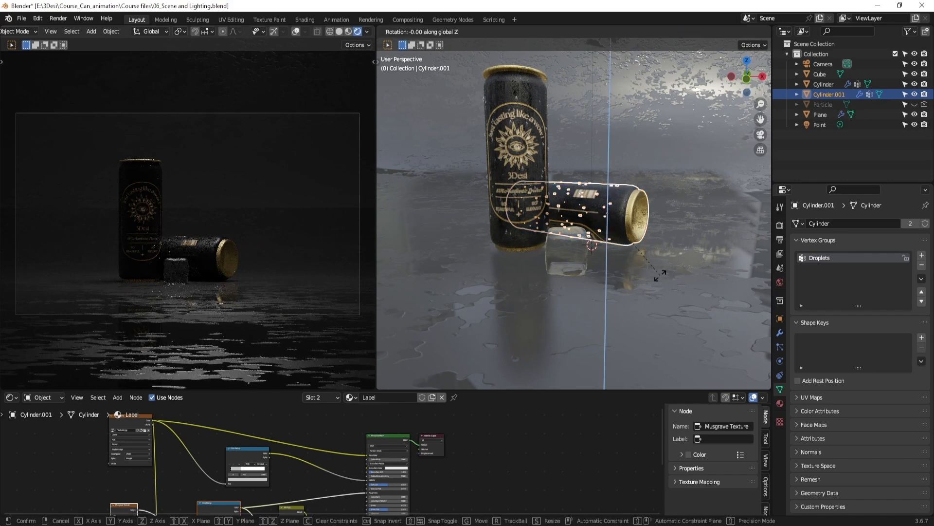
pyautogui.press('z')
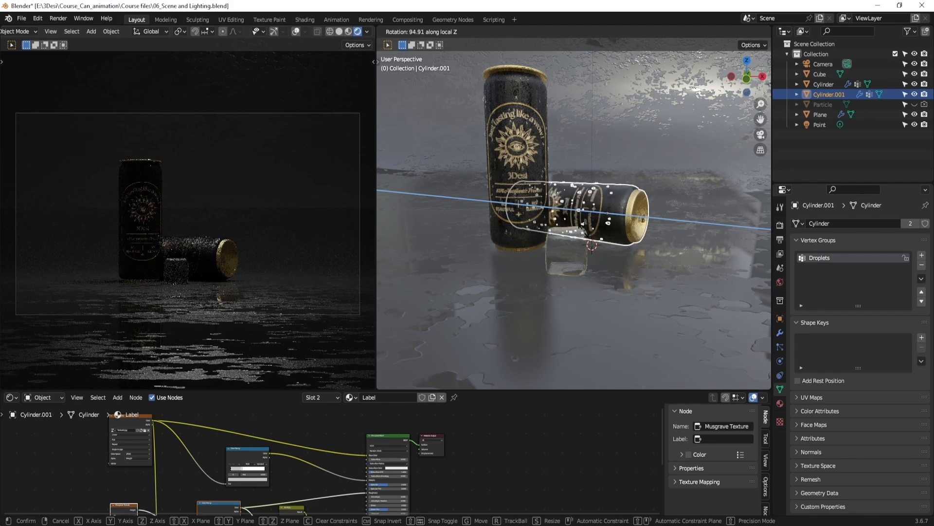
pyautogui.click(585, 242)
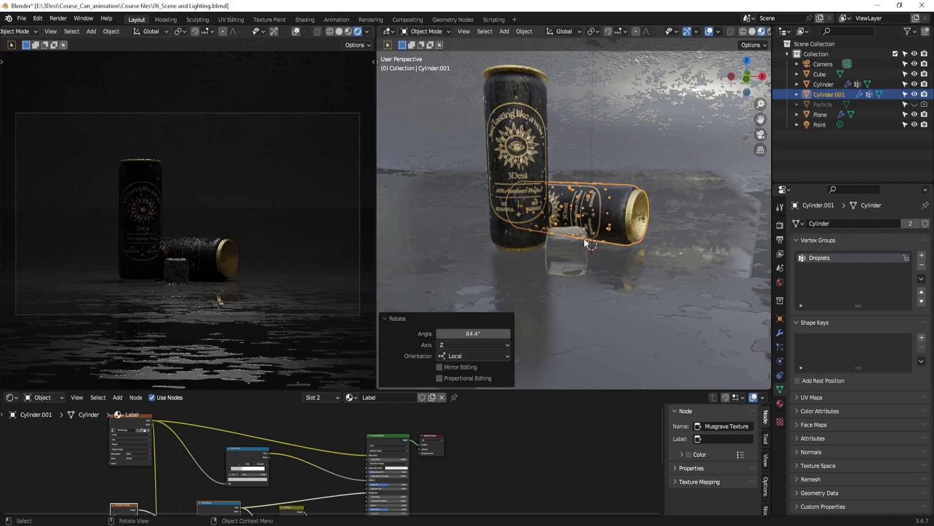
# Move the lying can about 0.67 m in X and -0.42 m in Y across the floor, locking Z
pyautogui.press('g')
pyautogui.hotkey('shift', 'z')
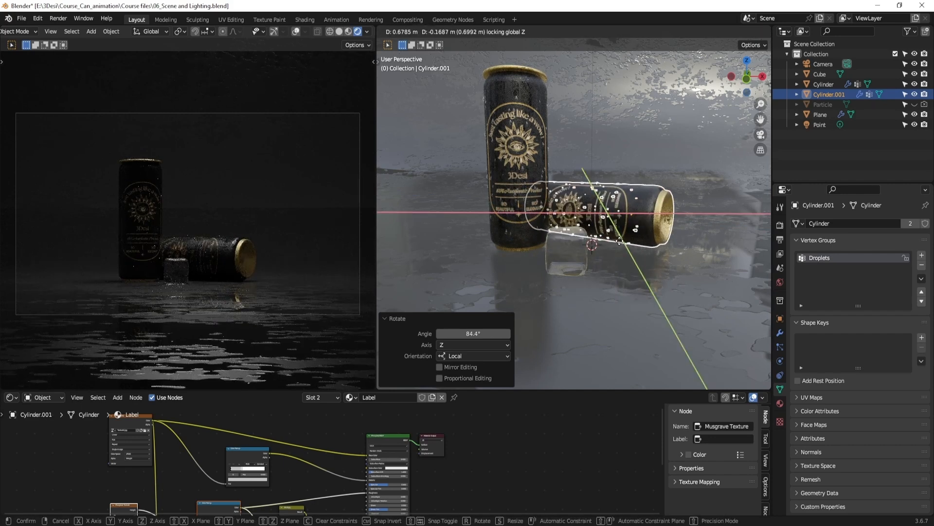
pyautogui.click(597, 243)
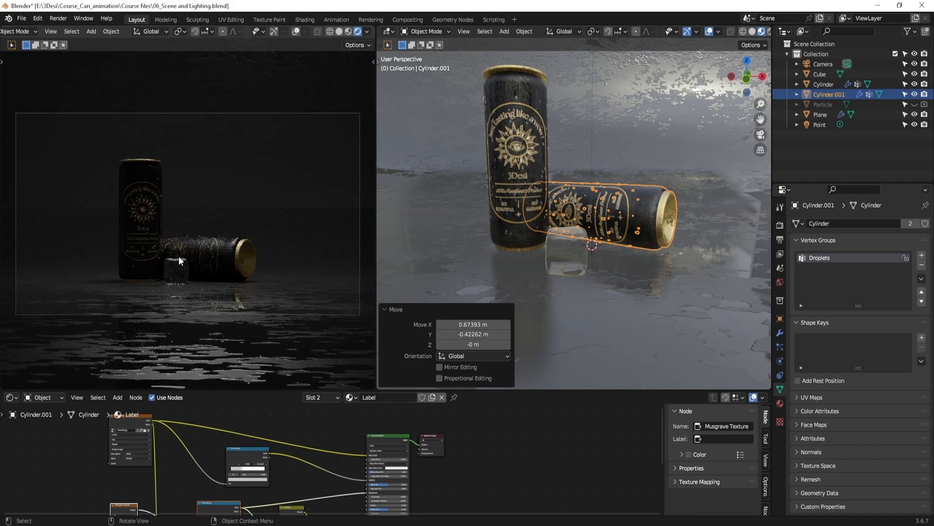
# In the top view, move the ice cube about 1.81 m in X and -2.99 m in Y, in front of the lying can
pyautogui.press('KP_7')
pyautogui.scroll(-5, 629, 258)
pyautogui.click(574, 232)
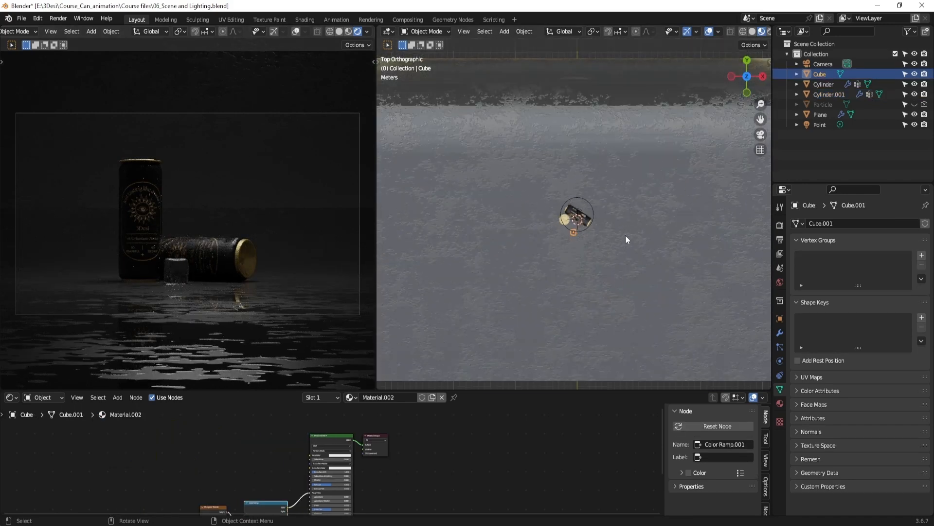
pyautogui.press('g')
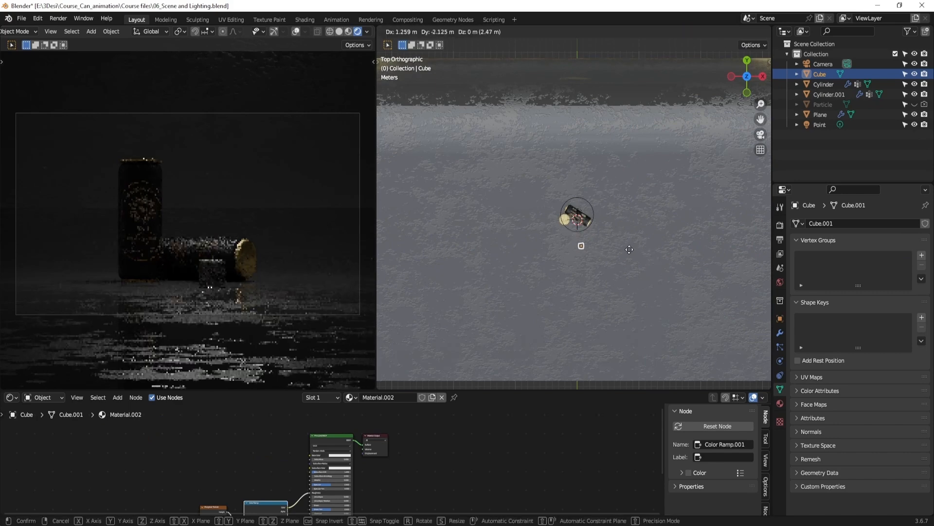
pyautogui.click(637, 253)
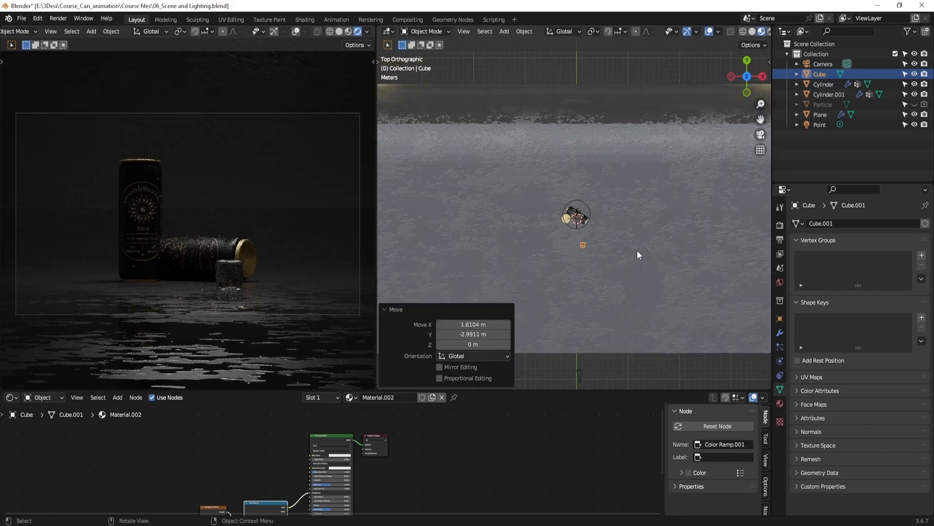
# Create a linked duplicate of the ice cube about -6.61 m in X and -3.21 m in Y away, and rotate it about 65.4° in solid shading
pyautogui.hotkey('alt', 'd')
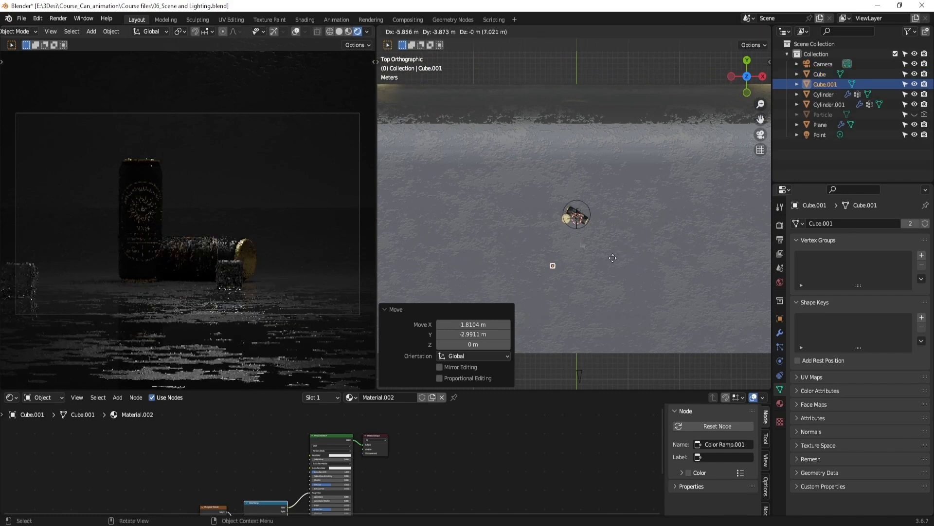
pyautogui.click(610, 254)
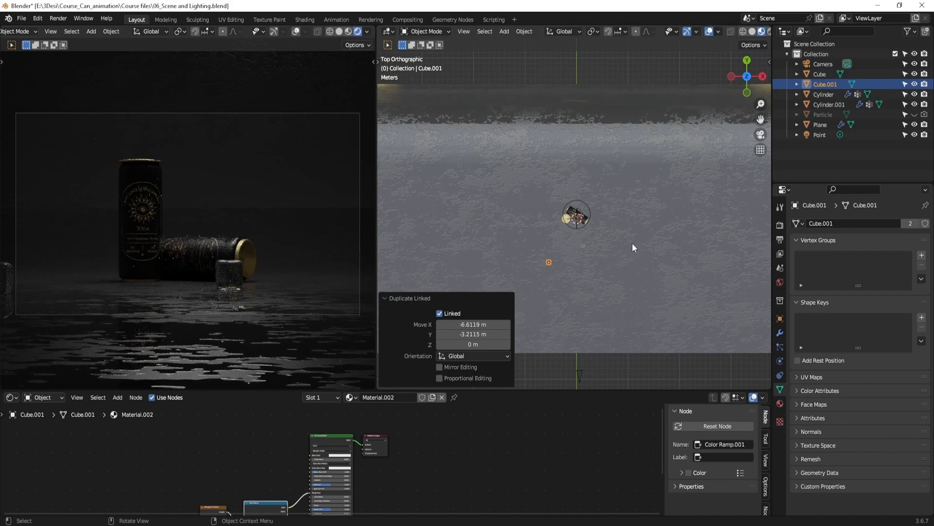
pyautogui.scroll(2, 632, 243)
pyautogui.click(753, 31)
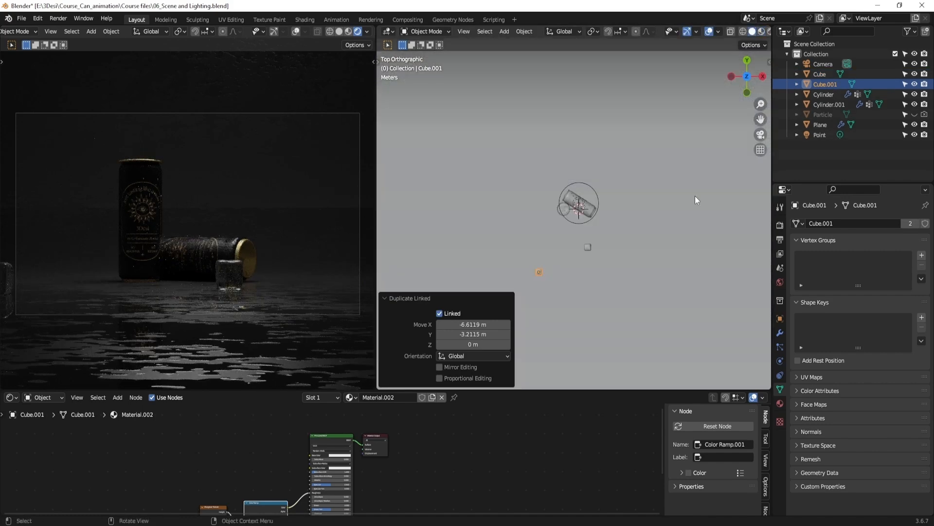
pyautogui.scroll(1, 676, 223)
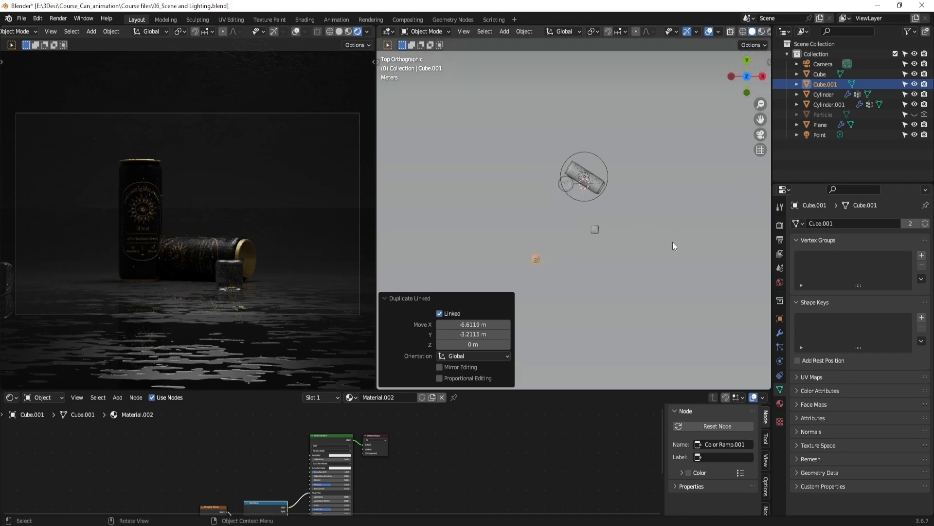
pyautogui.press('r')
pyautogui.click(592, 354)
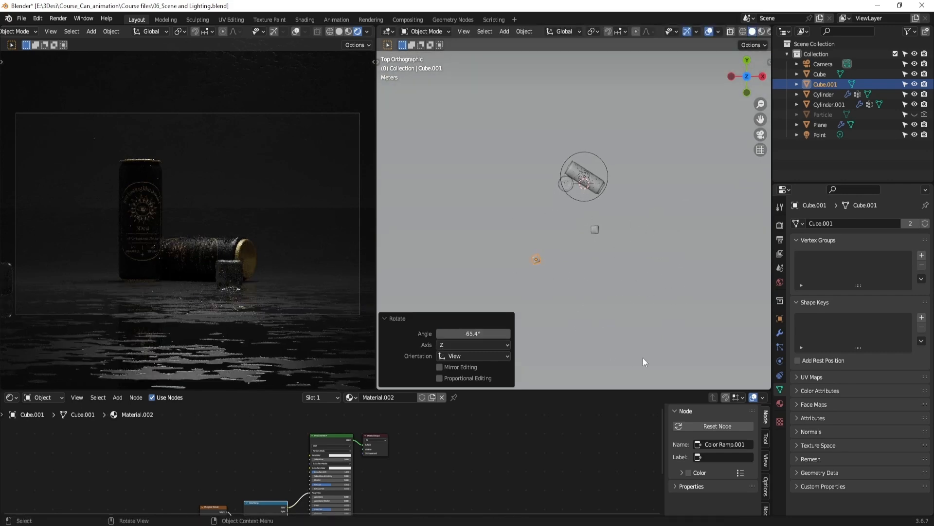
# Create another linked ice cube duplicate about -3.33 m in X and 11.70 m in Y from the last one, and rotate it about 61°
pyautogui.hotkey('alt', 'd')
pyautogui.click(613, 248)
pyautogui.press('r')
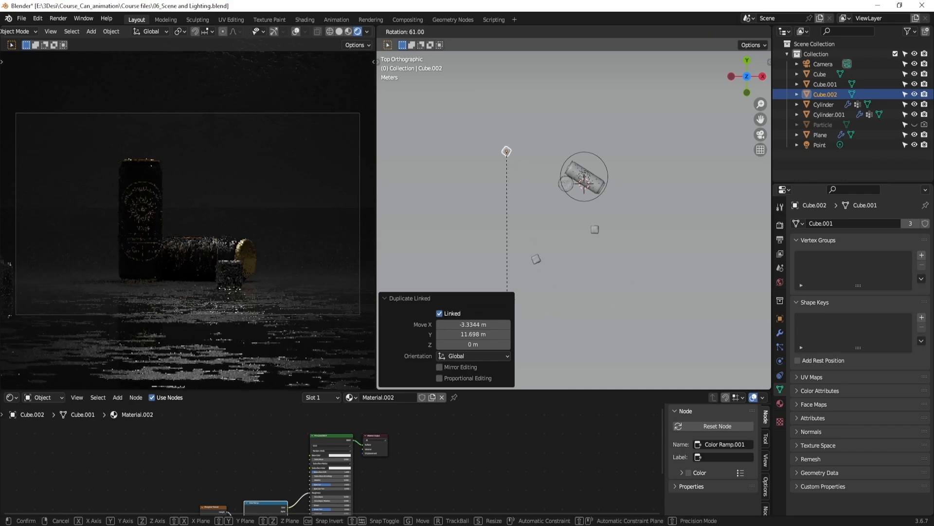
pyautogui.click(506, 311)
# Create a third linked ice cube duplicate about -0.87 m in X and -7.24 m in Y from the previous one, and rotate it
pyautogui.scroll(-2, 606, 276)
pyautogui.hotkey('alt', 'd')
pyautogui.click(612, 305)
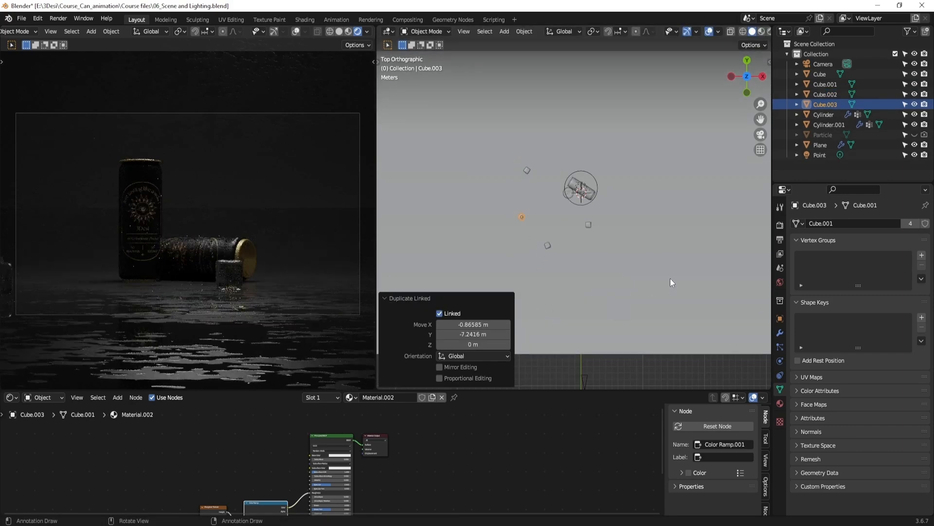
pyautogui.press('r')
pyautogui.click(594, 312)
# Create linked duplicates of the three ice cube copies together, and place and rotate the group in the foreground near the camera
pyautogui.moveTo(489, 148); pyautogui.dragTo(563, 267)
pyautogui.keyDown('ctrl'); pyautogui.moveTo(617, 259); pyautogui.dragTo(666, 303); pyautogui.keyUp('ctrl')
pyautogui.hotkey('alt', 'd')
pyautogui.click(759, 317)
pyautogui.press('r')
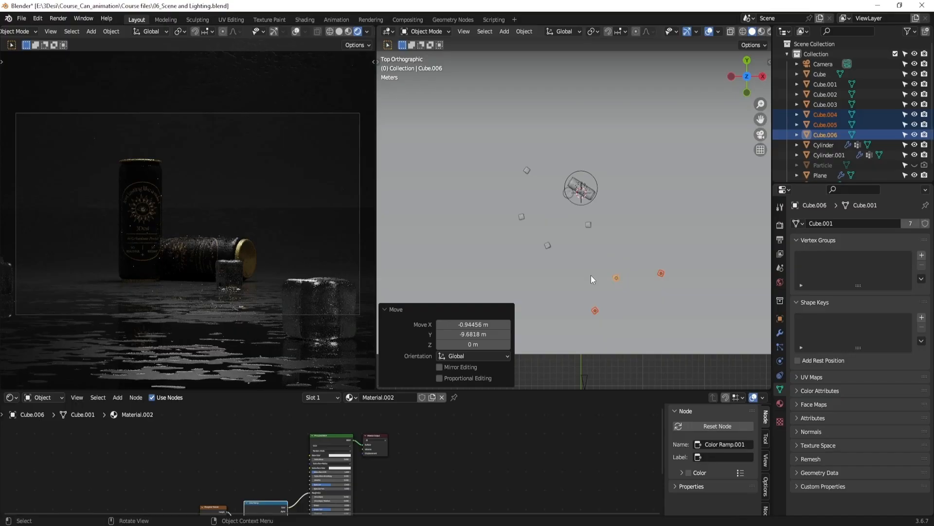
# Move the ice cube nearest the camera about -0.39 m in X and -2.99 m in Y, and place a linked duplicate behind the cans
pyautogui.click(591, 275)
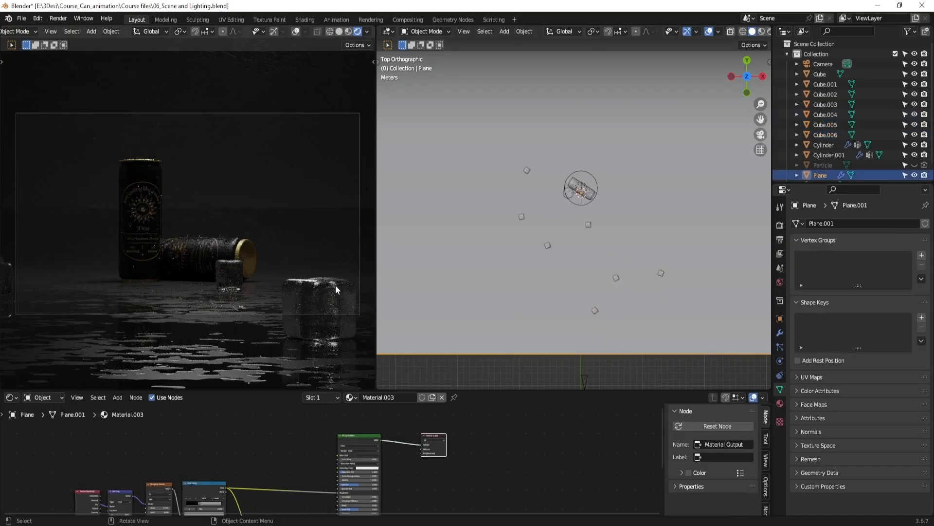
pyautogui.click(595, 312)
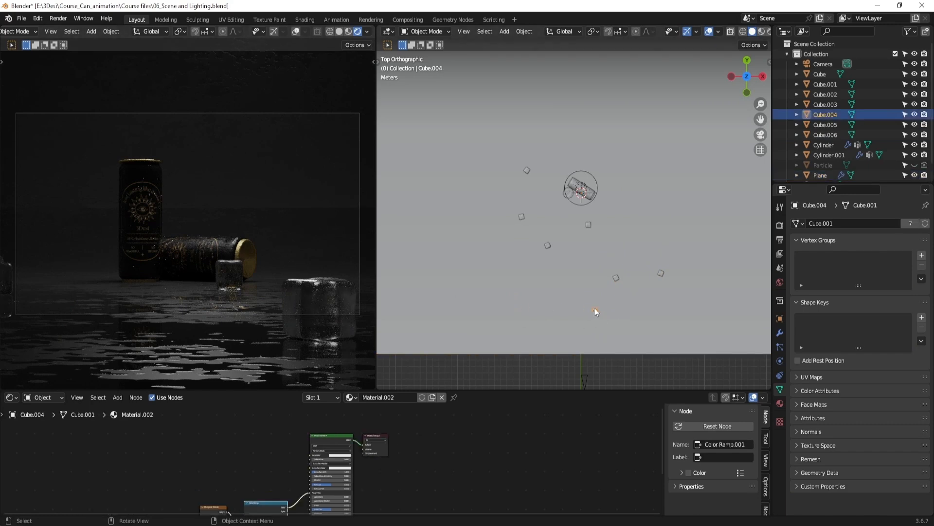
pyautogui.press('g')
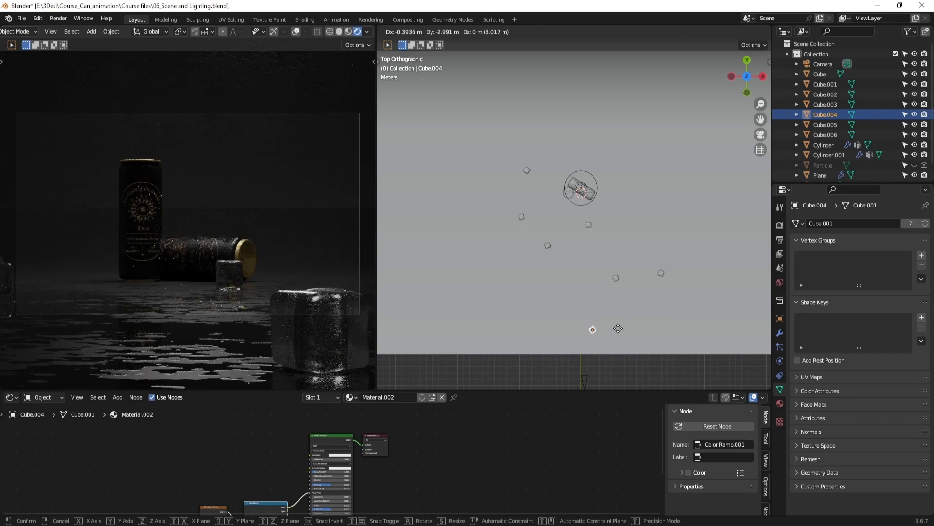
pyautogui.click(618, 329)
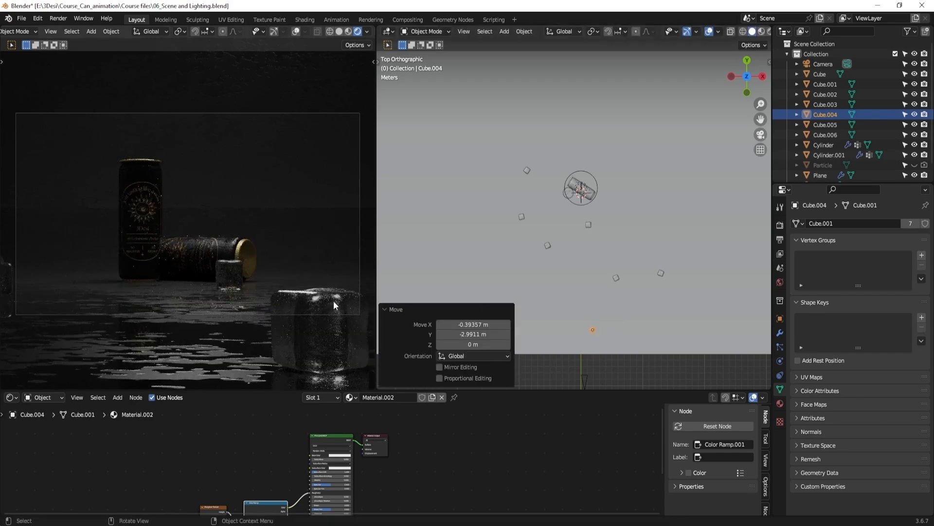
pyautogui.hotkey('shift', 'd')
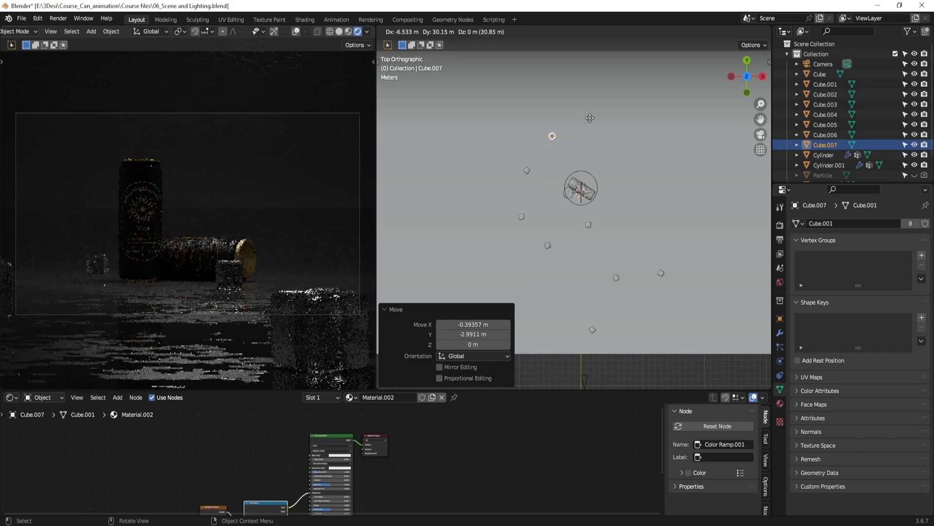
pyautogui.click(581, 95)
# Scale the backdrop plane by about 1.533 along Y and move it about 8.25 m along Y
pyautogui.scroll(-3, 617, 147)
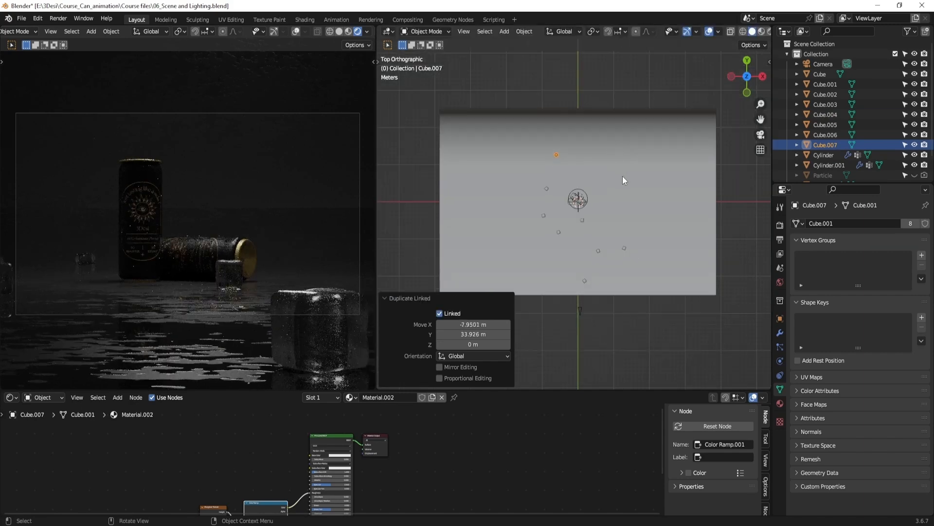
pyautogui.moveTo(538, 201); pyautogui.dragTo(653, 241, button='middle')
pyautogui.click(653, 240)
pyautogui.press('s')
pyautogui.press('y')
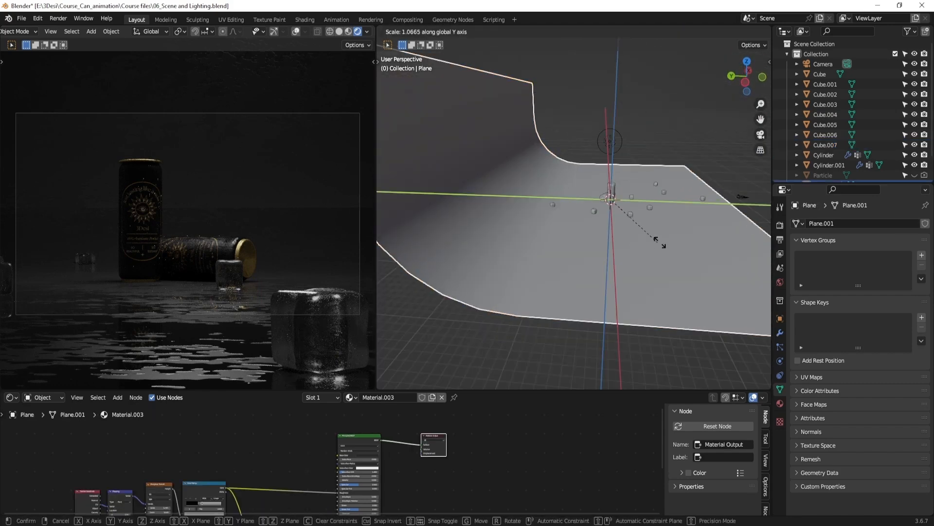
pyautogui.click(703, 253)
pyautogui.press('g')
pyautogui.press('y')
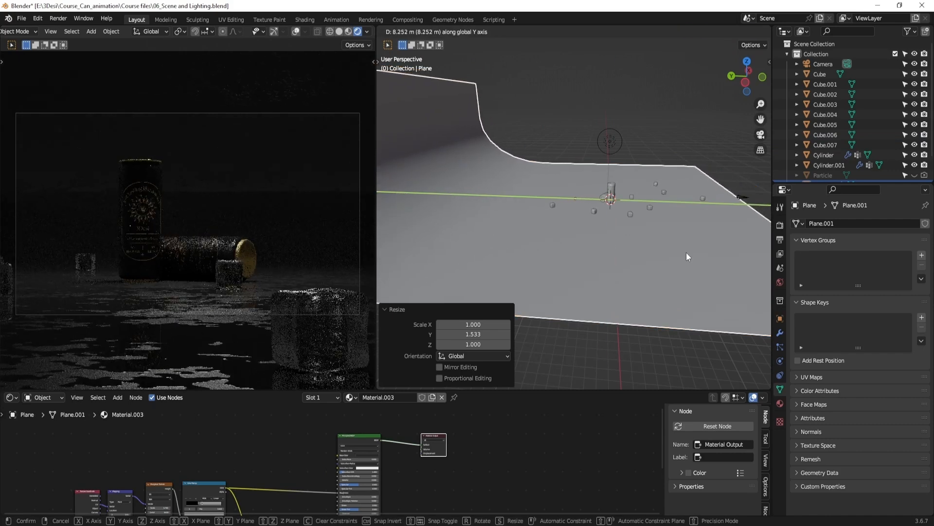
pyautogui.click(687, 253)
# From the top view, place a linked duplicate of the rearmost ice cube behind the cans to their right, and rotate it about 96.7°
pyautogui.press('KP_7')
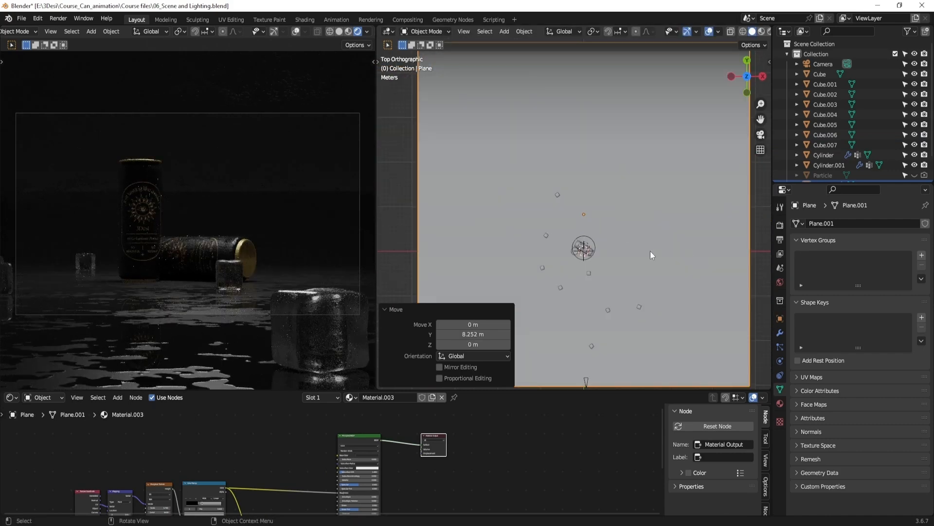
pyautogui.scroll(2, 573, 150)
pyautogui.click(535, 127)
pyautogui.hotkey('alt', 'd')
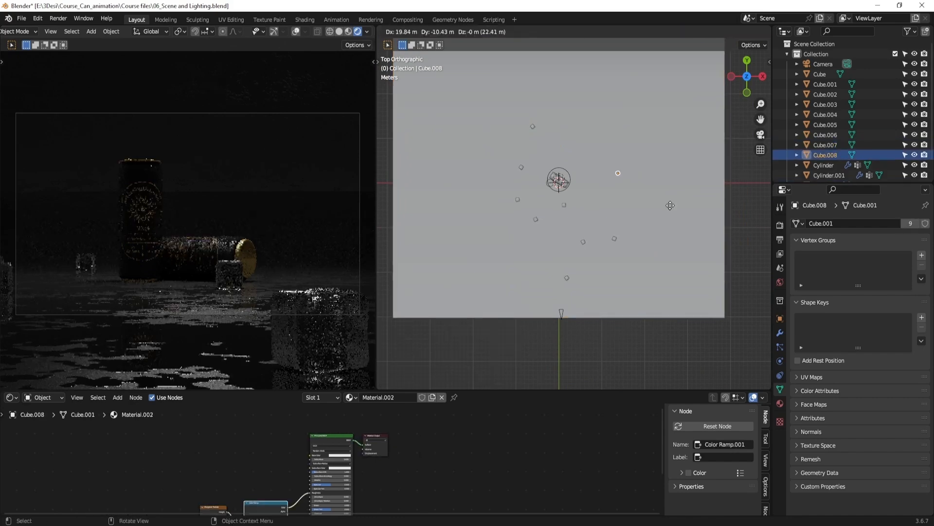
pyautogui.click(641, 195)
pyautogui.press('r')
pyautogui.click(584, 235)
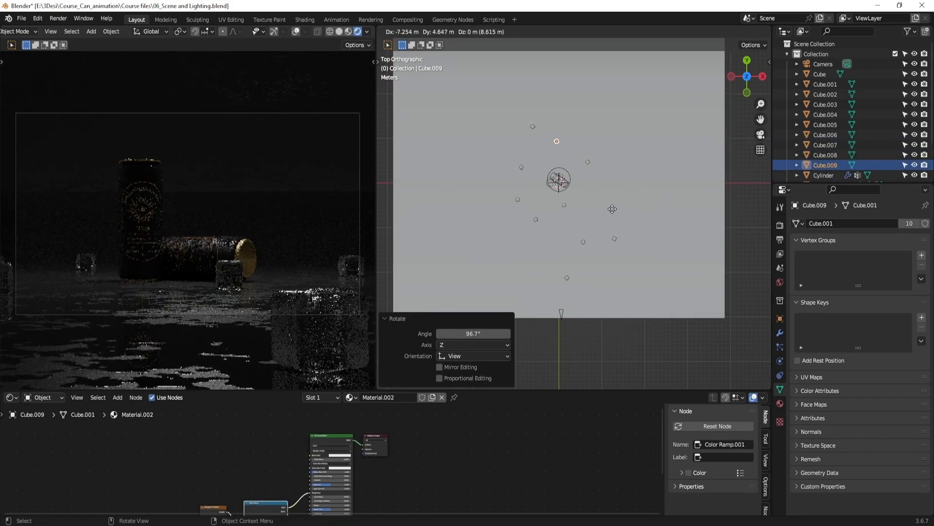
# Scatter more rotated linked ice cube duplicates around the scene, and move the rearmost cube about -0.57 m in X and 4.19 m in Y
pyautogui.hotkey('alt', 'd')
pyautogui.click(621, 211)
pyautogui.press('r')
pyautogui.click(518, 224)
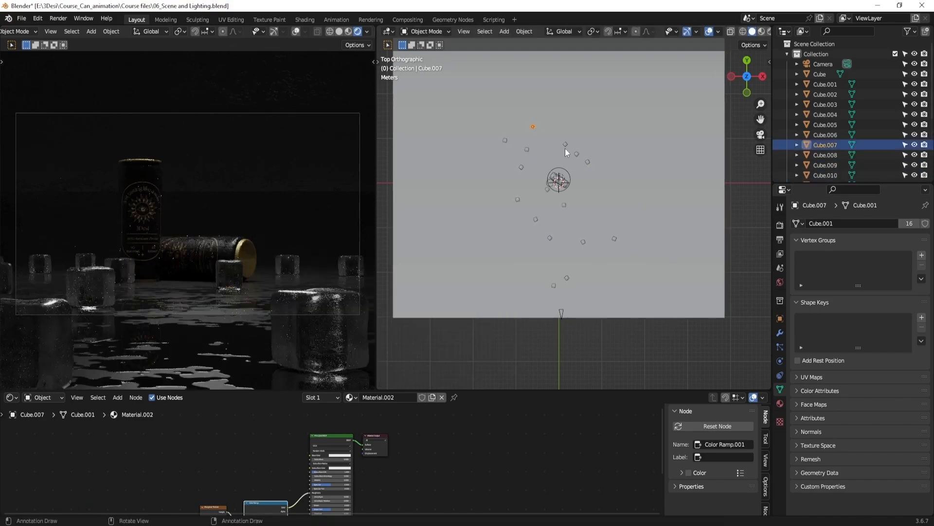
pyautogui.press('g')
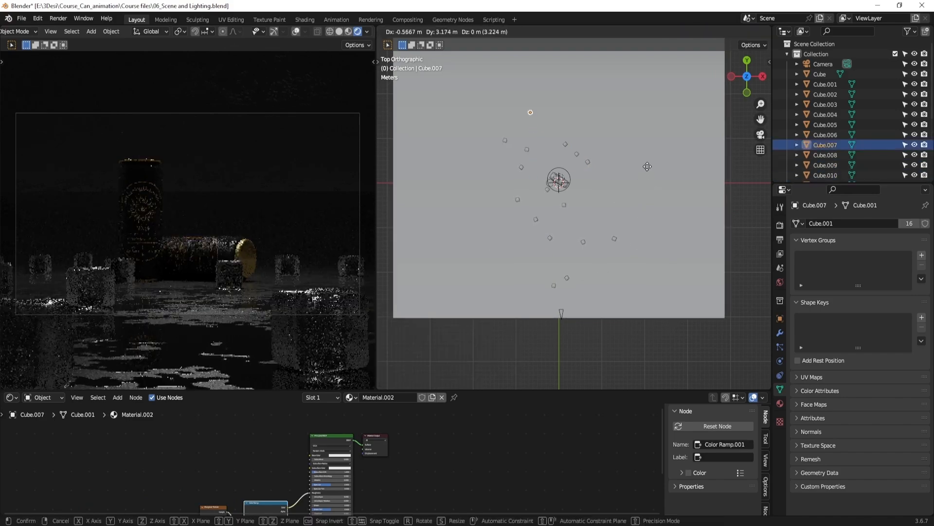
pyautogui.click(647, 164)
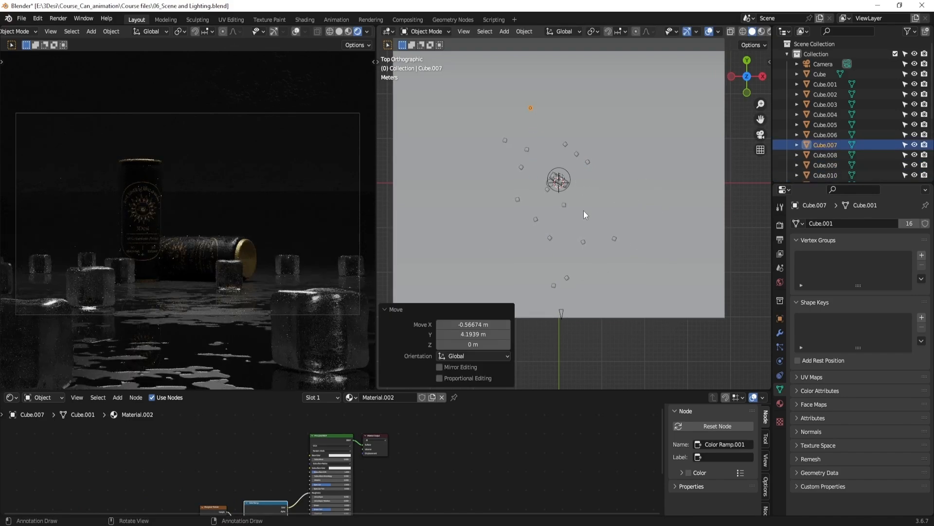
# Flatten four of the ice cubes around the cans together by scaling them to about 0.576 along Z
pyautogui.click(566, 205)
pyautogui.keyDown('shift'); pyautogui.click(522, 168); pyautogui.keyUp('shift')
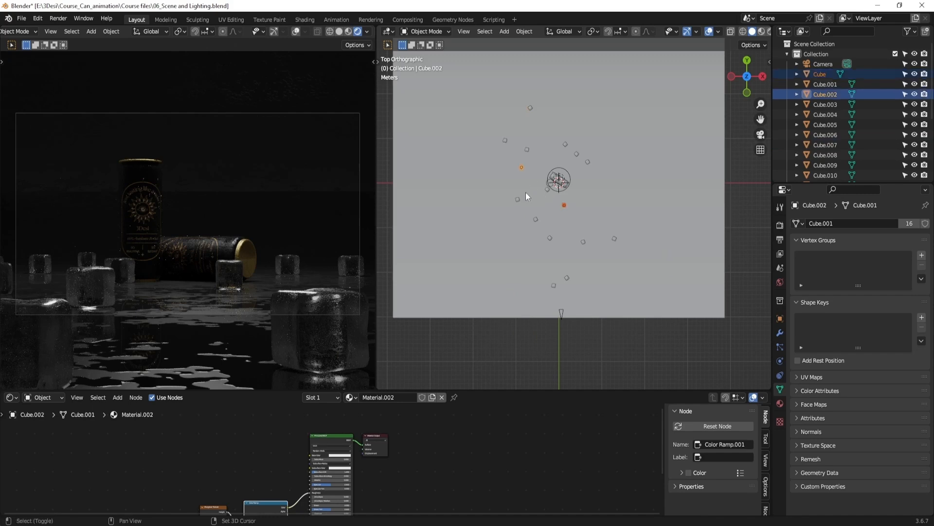
pyautogui.keyDown('shift'); pyautogui.click(536, 220); pyautogui.keyUp('shift')
pyautogui.keyDown('shift'); pyautogui.click(585, 247); pyautogui.keyUp('shift')
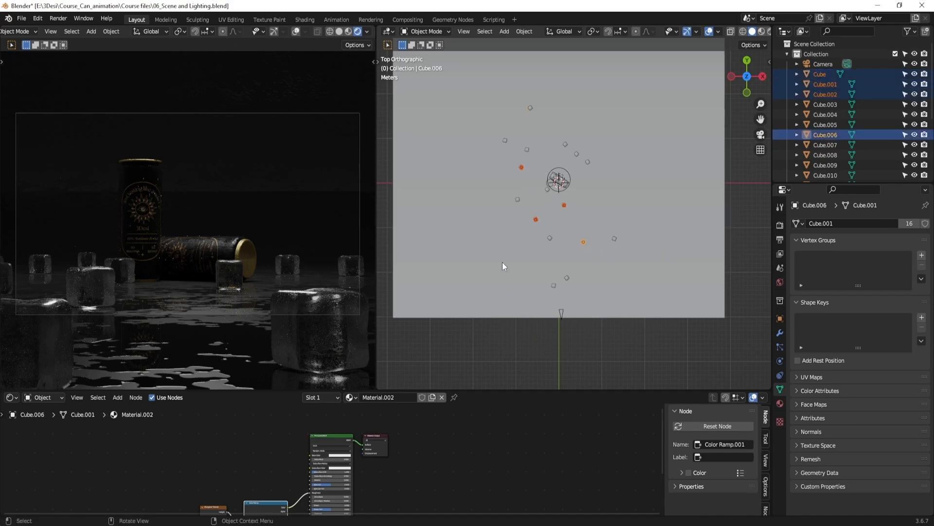
pyautogui.moveTo(613, 241); pyautogui.dragTo(643, 189, button='middle')
pyautogui.press('s')
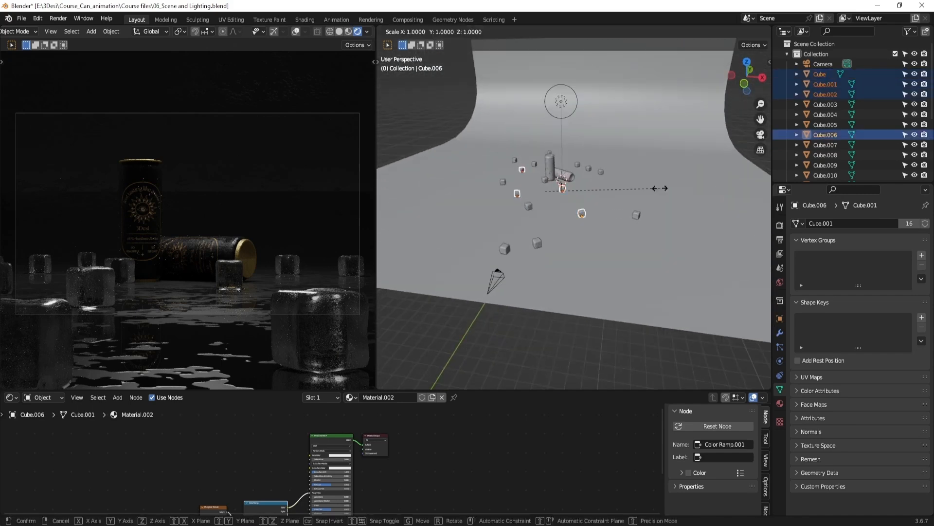
pyautogui.press('z')
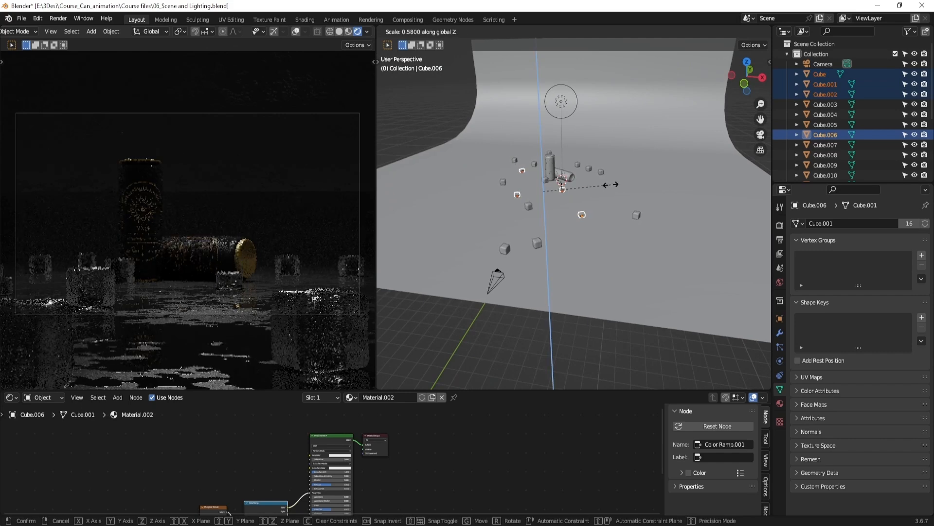
pyautogui.click(611, 189)
pyautogui.press('s')
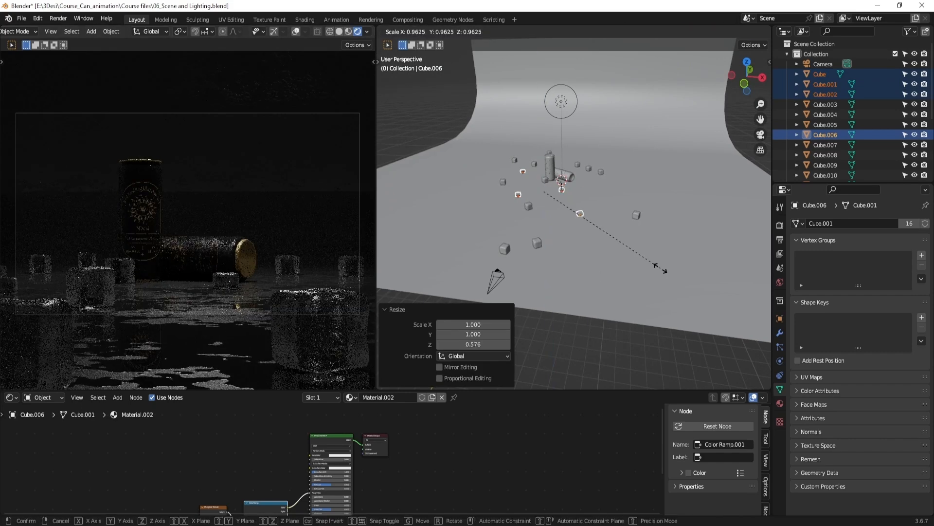
pyautogui.rightClick(652, 263)
# Scale down the ice cube in front of the lying can uniformly
pyautogui.click(564, 195)
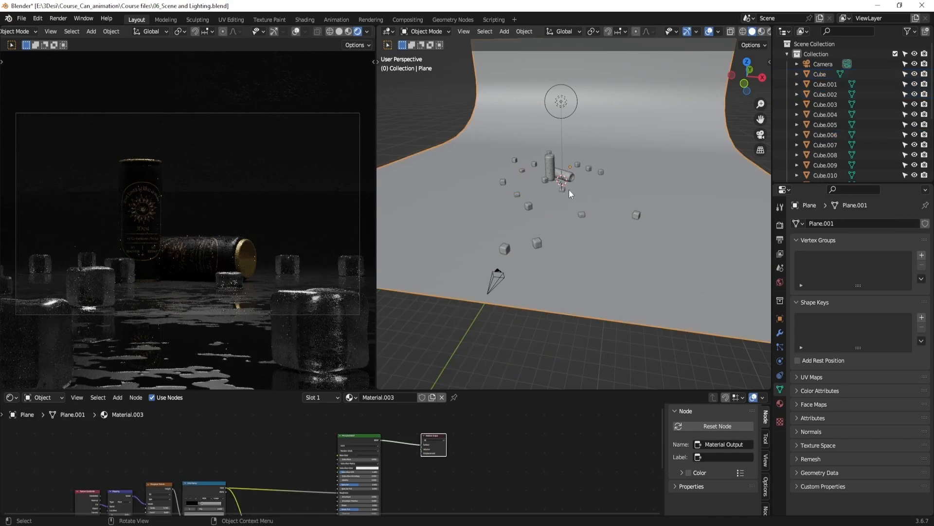
pyautogui.click(563, 191)
pyautogui.press('s')
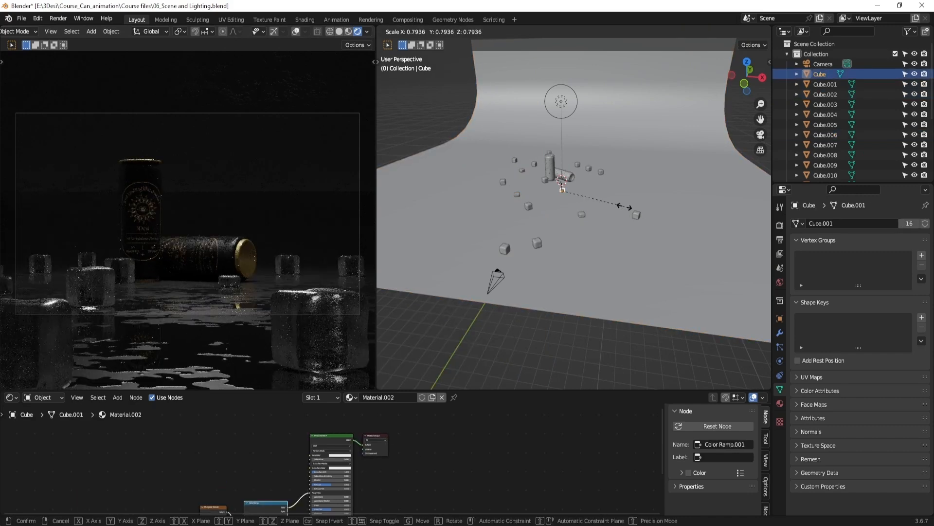
pyautogui.click(591, 236)
# Flatten the ice cube in front and to the left of the cans to about 0.639 along Z, and shrink it uniformly
pyautogui.click(530, 208)
pyautogui.press('s')
pyautogui.press('z')
pyautogui.click(630, 215)
pyautogui.press('s')
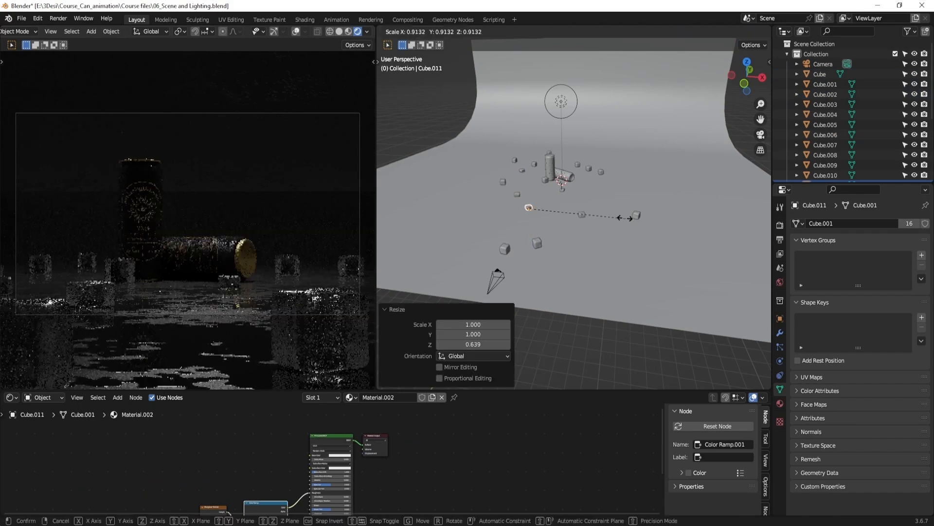
pyautogui.click(607, 215)
# Scale the ice cube just behind and left of the standing can uniformly to about 0.821
pyautogui.click(535, 166)
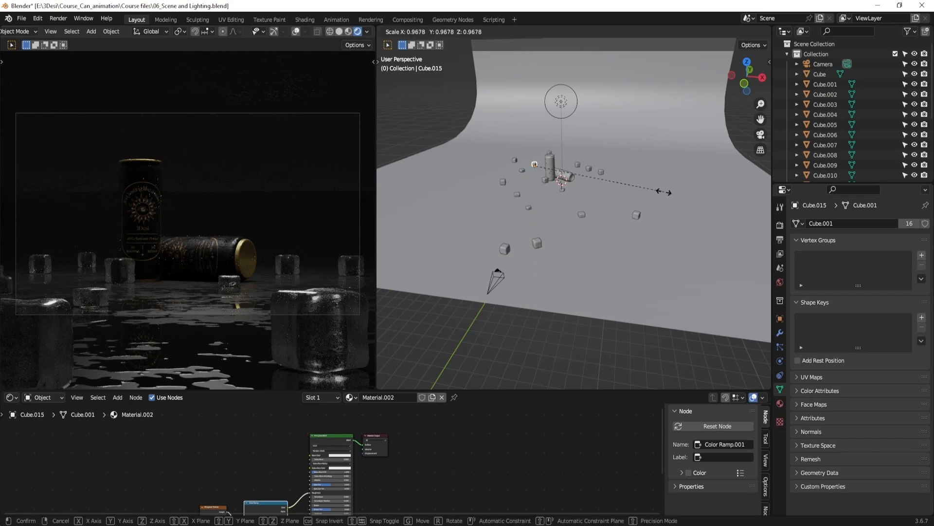
pyautogui.press('s')
pyautogui.click(602, 127)
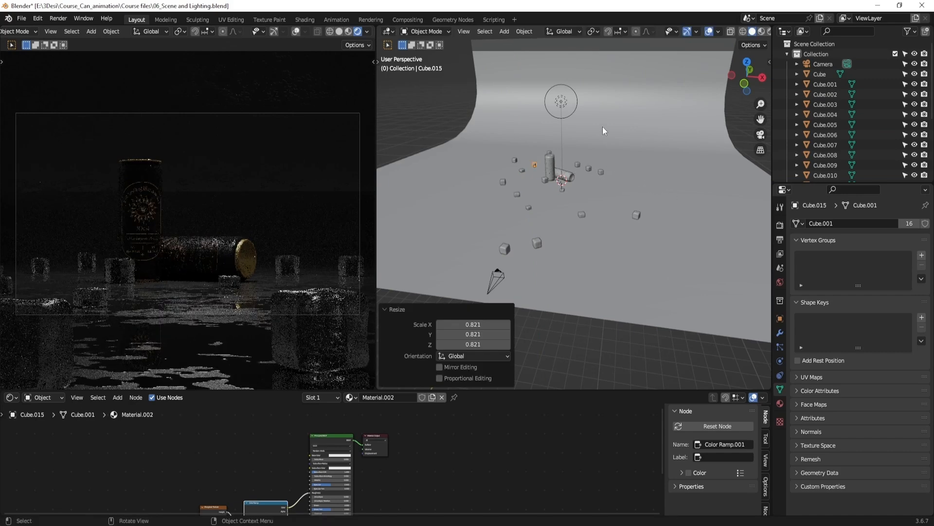
# Scale four ice cubes, the left one, the right one and two in the foreground, together to about 0.82
pyautogui.click(599, 32)
pyautogui.click(623, 64)
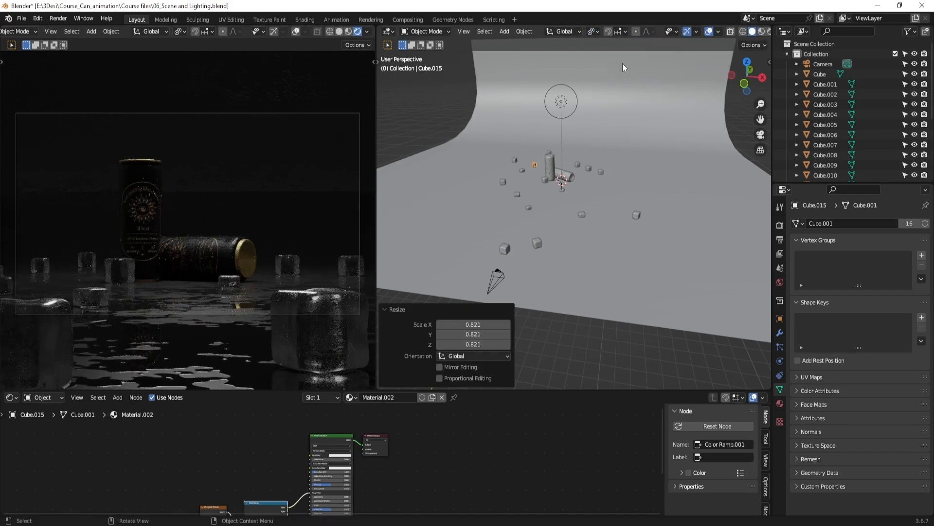
pyautogui.moveTo(623, 63); pyautogui.dragTo(684, 233, button='middle')
pyautogui.click(641, 227)
pyautogui.keyDown('shift'); pyautogui.click(493, 183); pyautogui.keyUp('shift')
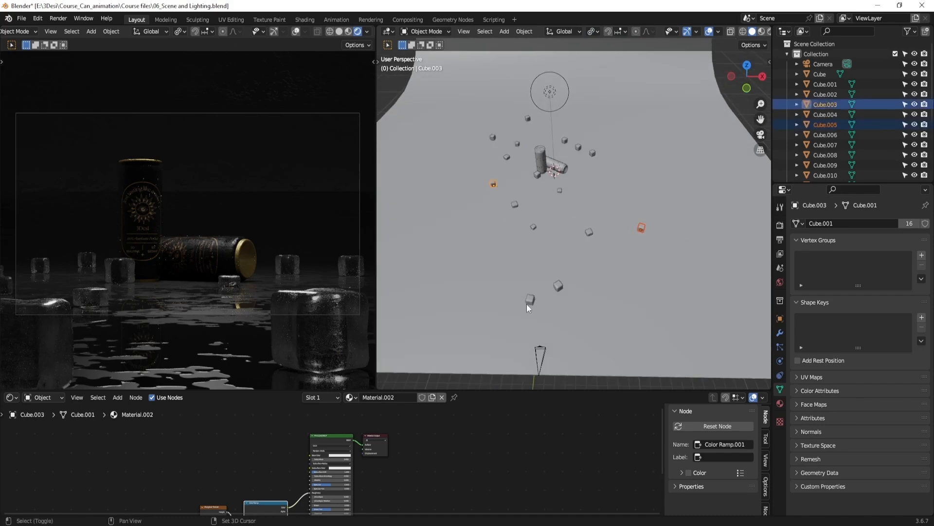
pyautogui.keyDown('shift'); pyautogui.click(529, 300); pyautogui.keyUp('shift')
pyautogui.keyDown('shift'); pyautogui.click(590, 230); pyautogui.keyUp('shift')
pyautogui.scroll(-3, 591, 228)
pyautogui.press('s')
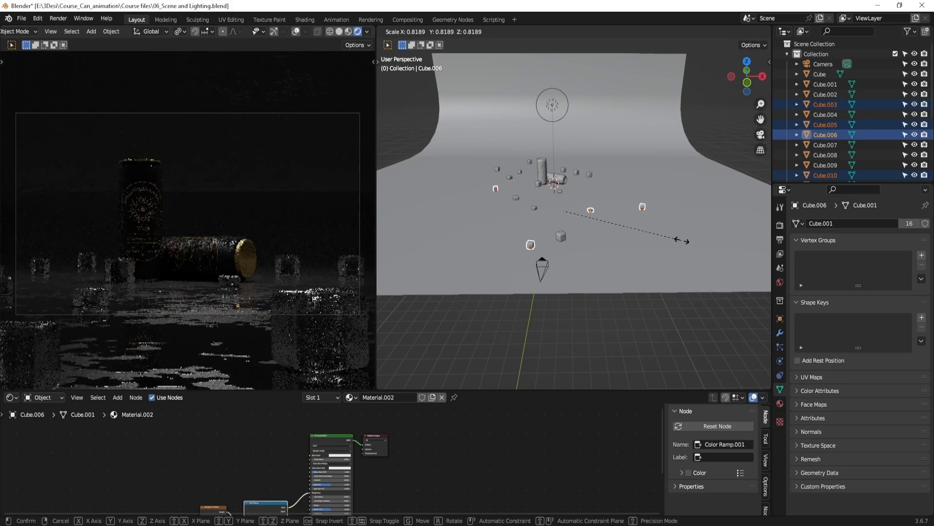
pyautogui.click(681, 239)
# Scale the left ice cube closest to the camera to about 0.964 along Z
pyautogui.click(532, 244)
pyautogui.press('s')
pyautogui.click(611, 210)
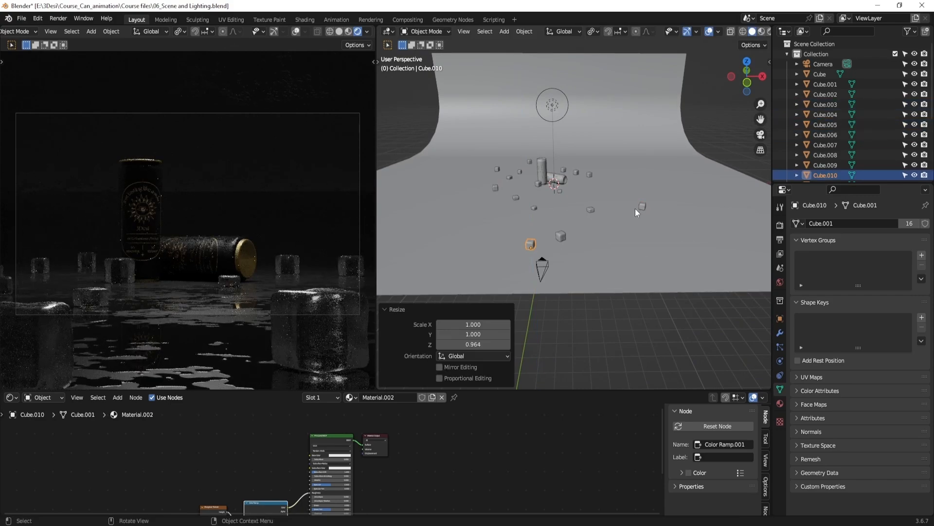
pyautogui.click(643, 206)
pyautogui.click(496, 189)
pyautogui.click(495, 188)
pyautogui.click(497, 169)
pyautogui.moveTo(615, 209); pyautogui.dragTo(614, 237, button='middle')
# From the top view, place a linked duplicate of the ice cube beside the standing can farther forward, between the two front-left cubes
pyautogui.click(537, 176)
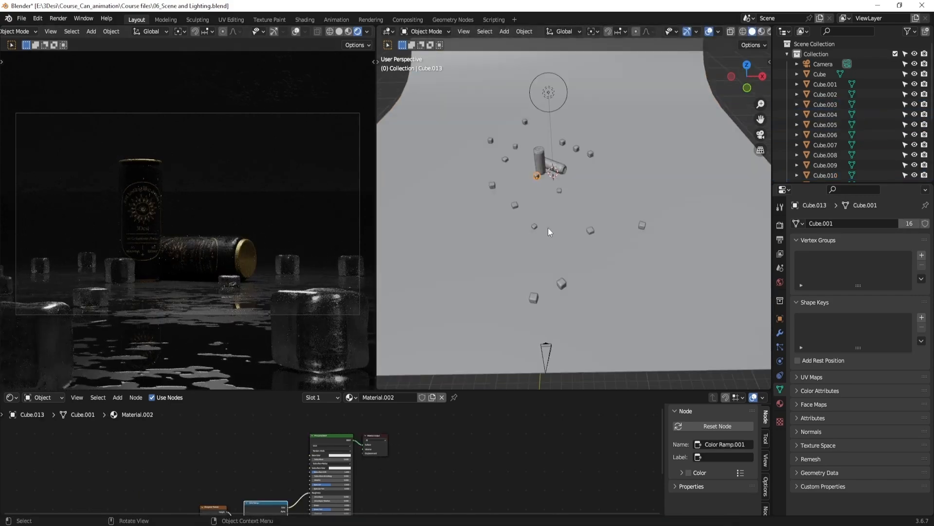
pyautogui.press('KP_7')
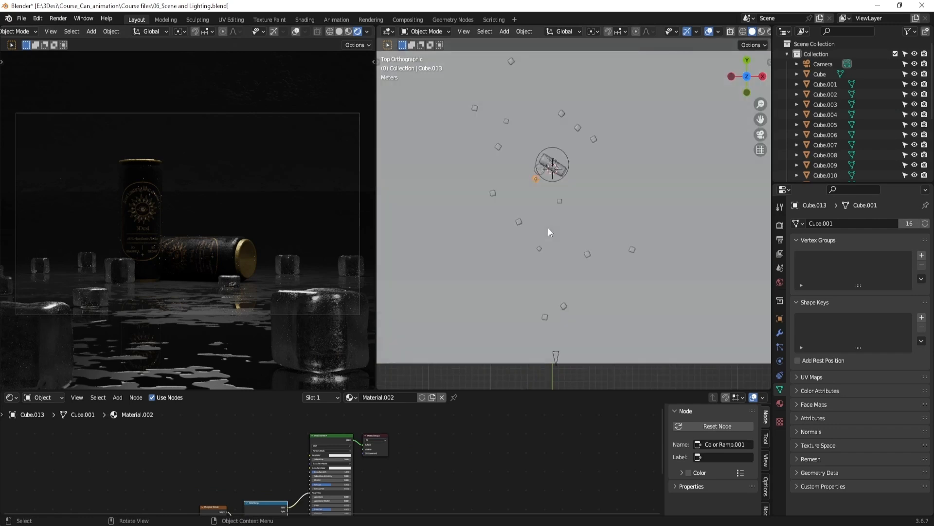
pyautogui.hotkey('shift', 'd')
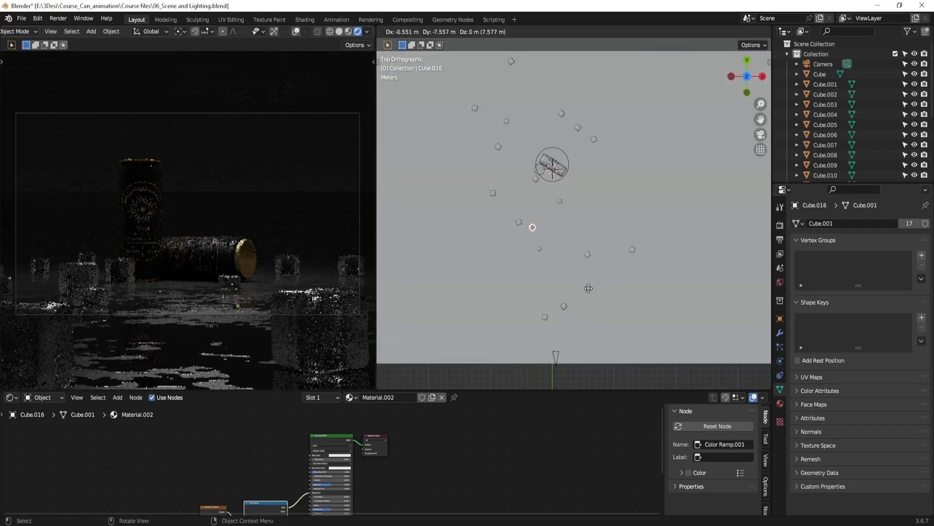
pyautogui.click(592, 295)
# Place a linked duplicate of the rightmost ice cube behind the cans near the front end of the lying can
pyautogui.click(594, 139)
pyautogui.hotkey('shift', 'd')
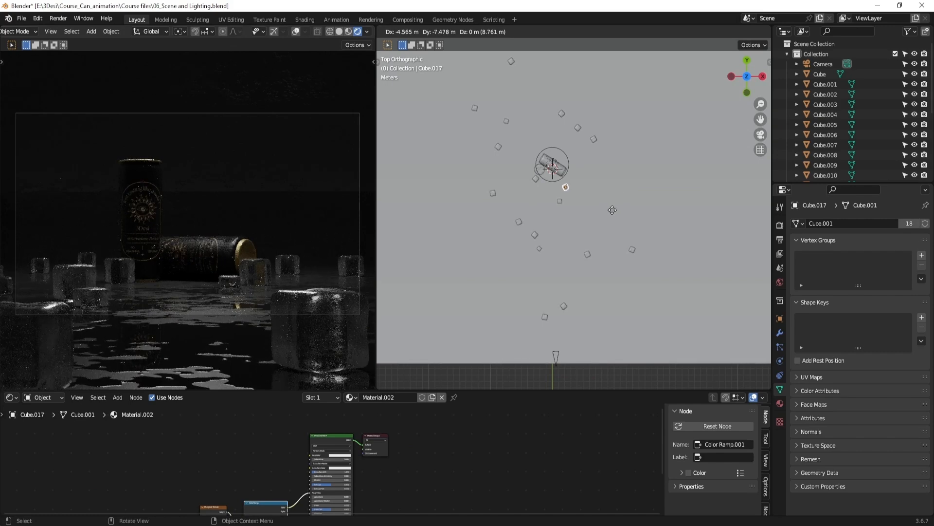
pyautogui.click(614, 215)
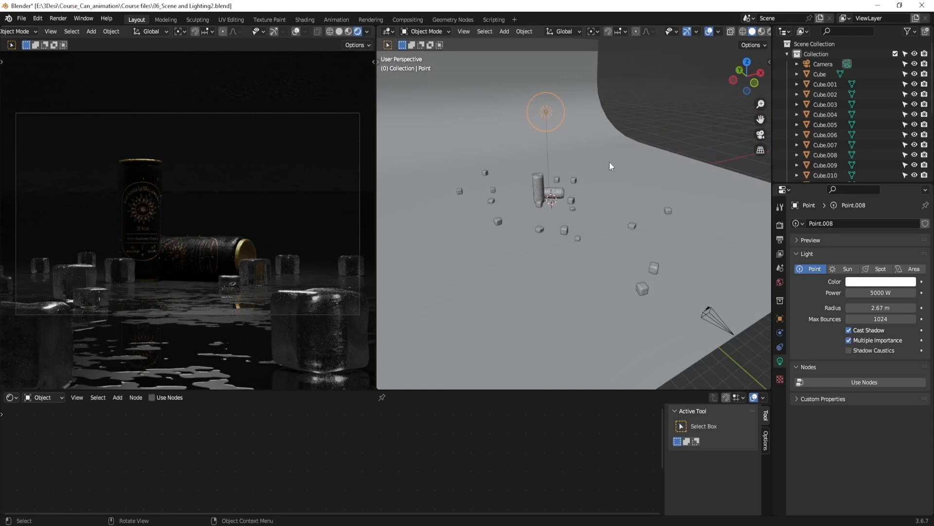
# Delete the point light above the cans
pyautogui.press('x')
pyautogui.click(609, 162)
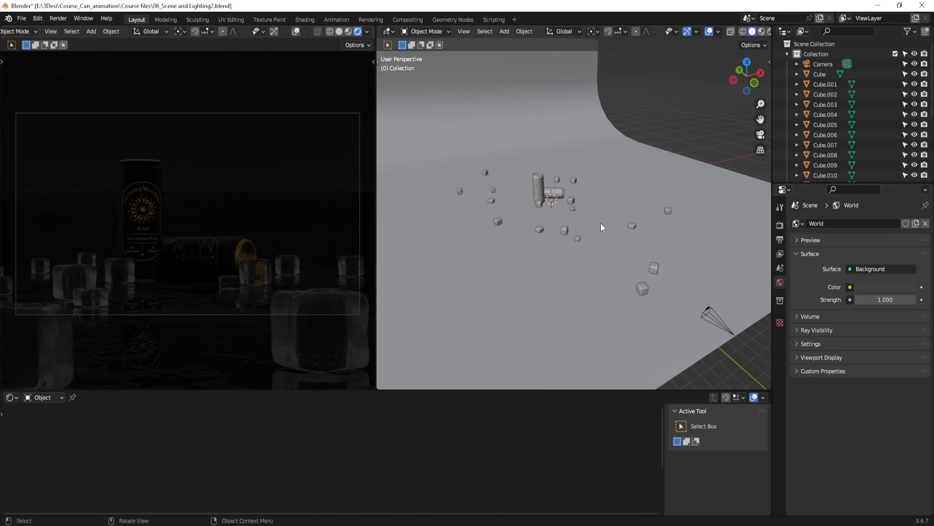
# Add a point light at the scene's centre and raise it about 6.2 m along Z
pyautogui.moveTo(601, 223); pyautogui.dragTo(618, 224, button='middle')
pyautogui.hotkey('shift', 'a')
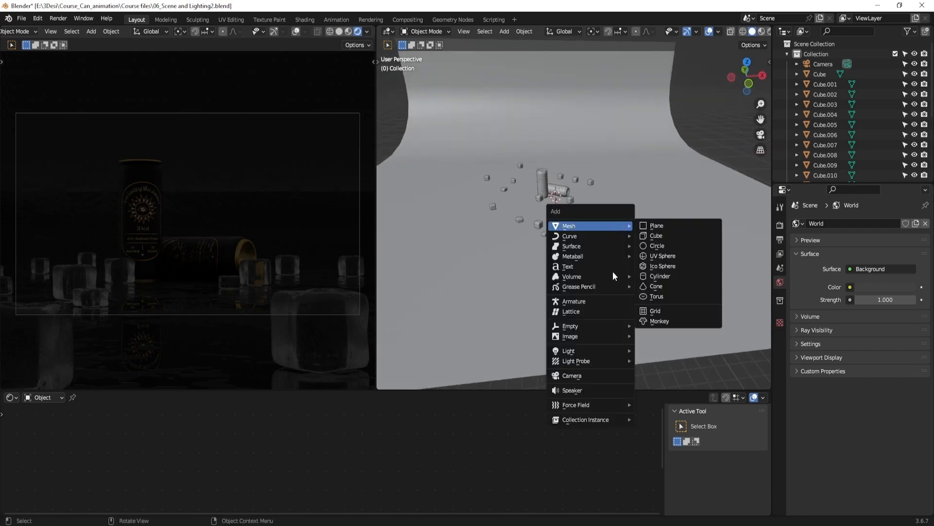
pyautogui.moveTo(595, 351)
pyautogui.click(658, 354)
pyautogui.moveTo(658, 354); pyautogui.dragTo(653, 267, button='middle')
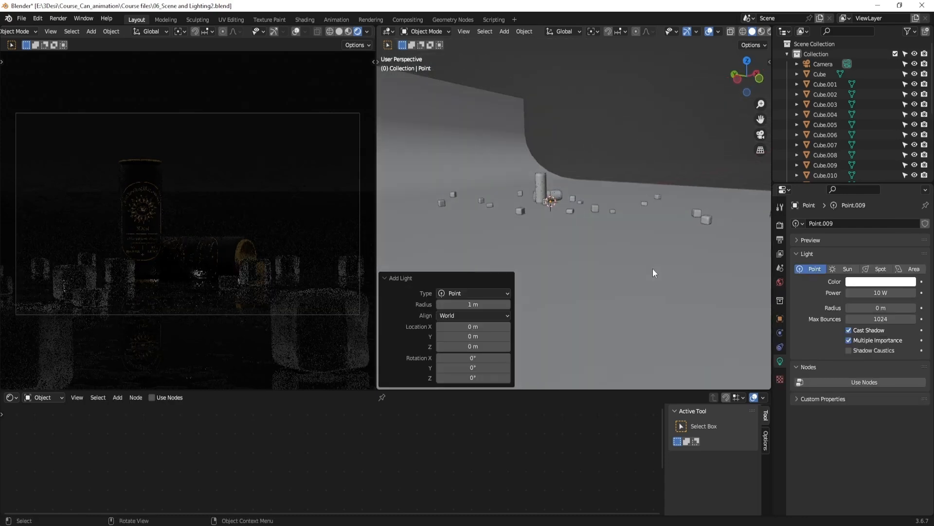
pyautogui.press('g')
pyautogui.press('z')
pyautogui.click(649, 245)
# Move the point light horizontally about 10.97 m in X and 10.72 m in Y, behind and to the right of the cans
pyautogui.moveTo(656, 223); pyautogui.dragTo(629, 249, button='middle')
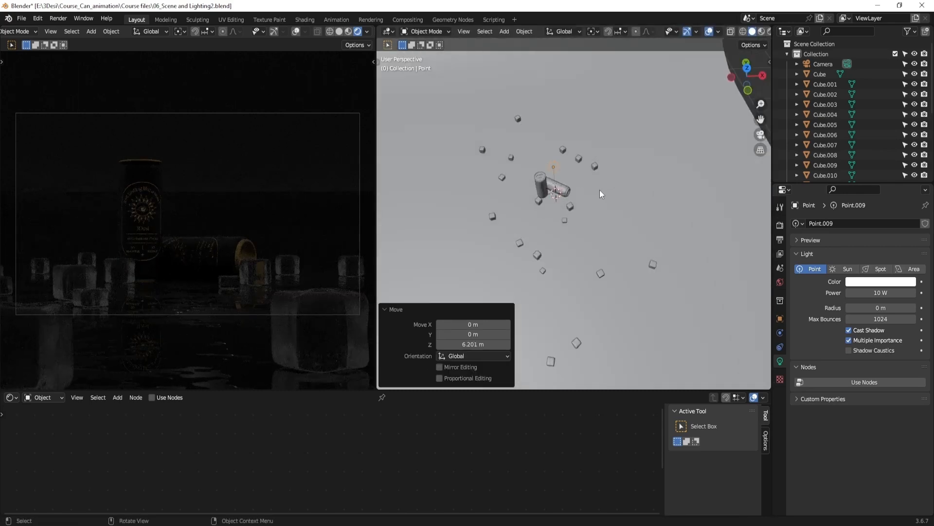
pyautogui.moveTo(657, 210); pyautogui.dragTo(712, 189, button='middle')
pyautogui.moveTo(594, 248); pyautogui.dragTo(558, 241, button='middle')
pyautogui.press('g')
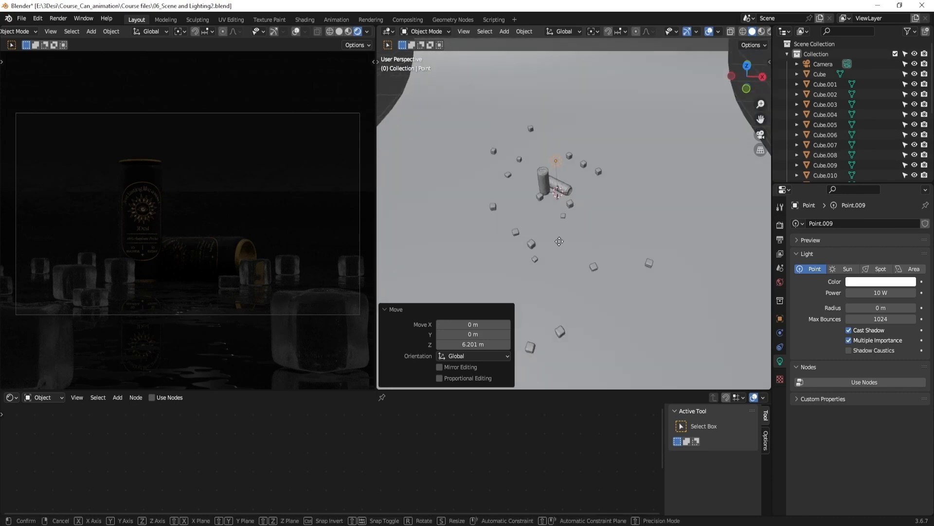
pyautogui.hotkey('shift', 'z')
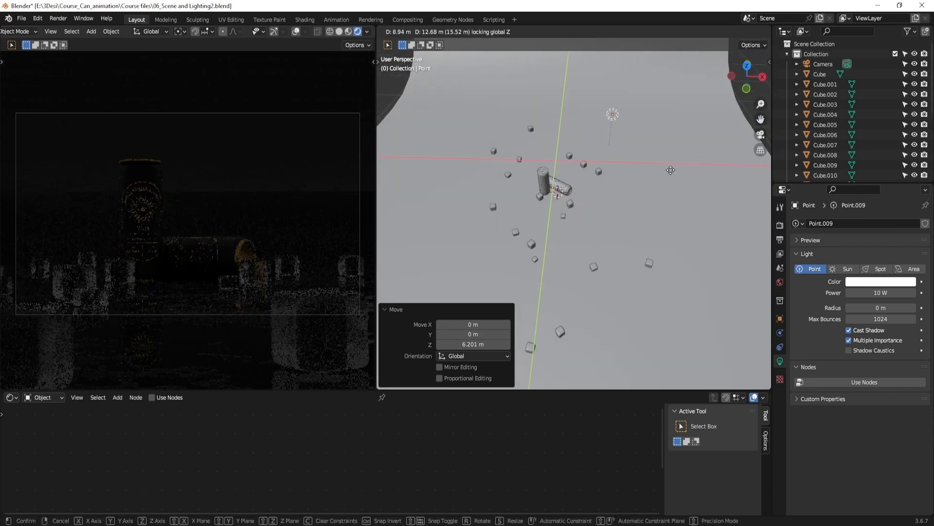
pyautogui.click(683, 177)
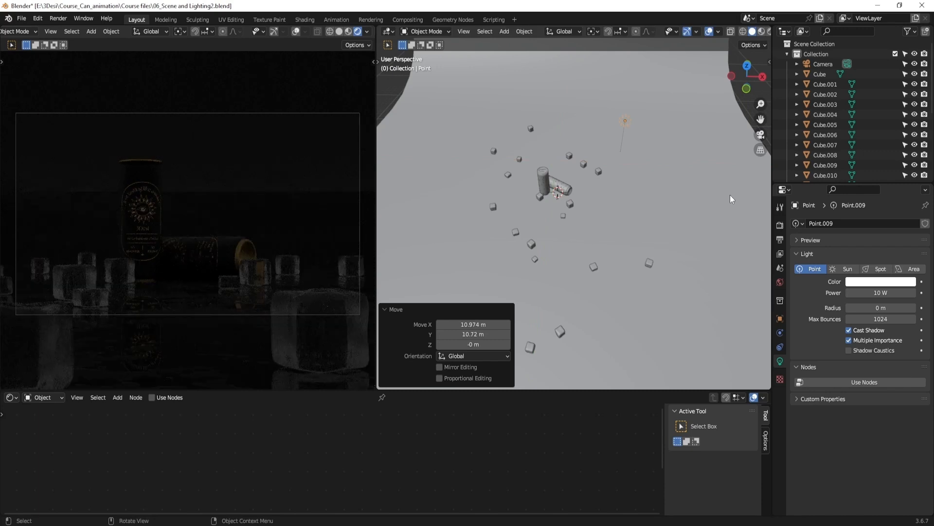
pyautogui.click(662, 191)
# Set the point light's power to 1500 W
pyautogui.moveTo(611, 272); pyautogui.dragTo(610, 233, button='middle')
pyautogui.scroll(3, 610, 233)
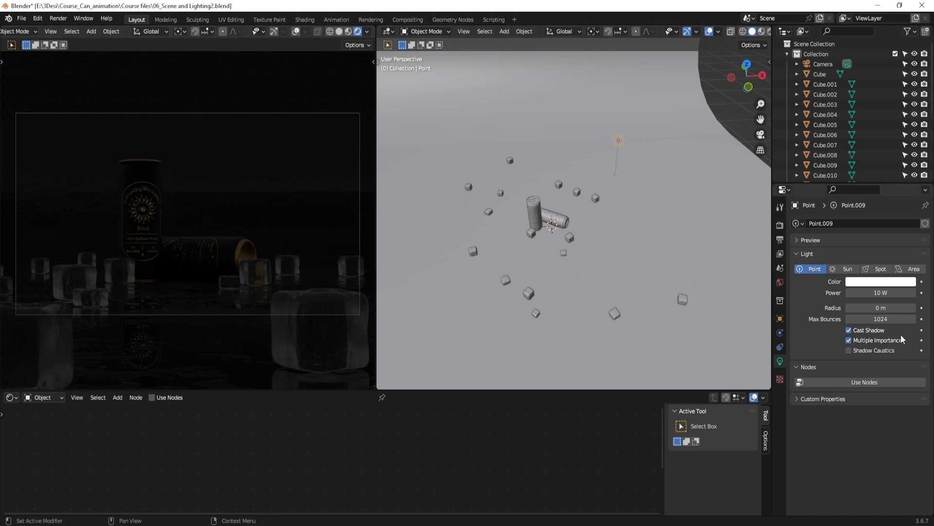
pyautogui.click(889, 294)
pyautogui.write('550')
pyautogui.press('Return')
pyautogui.click(889, 294)
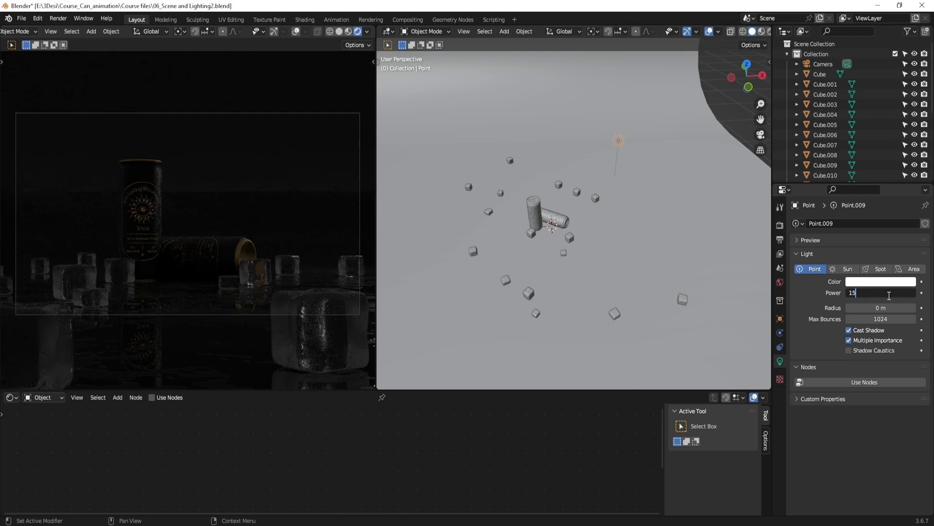
pyautogui.write('1500')
pyautogui.press('Return')
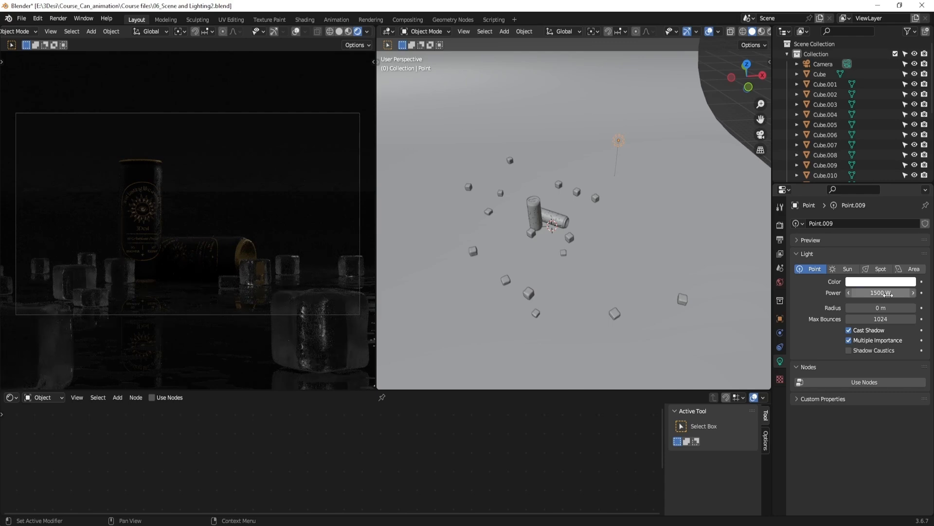
# Shift the point light about -1.92 m in X and 2.73 m in Y, and tint it light blue
pyautogui.moveTo(663, 223); pyautogui.dragTo(664, 221, button='middle')
pyautogui.press('g')
pyautogui.hotkey('shift', 'z')
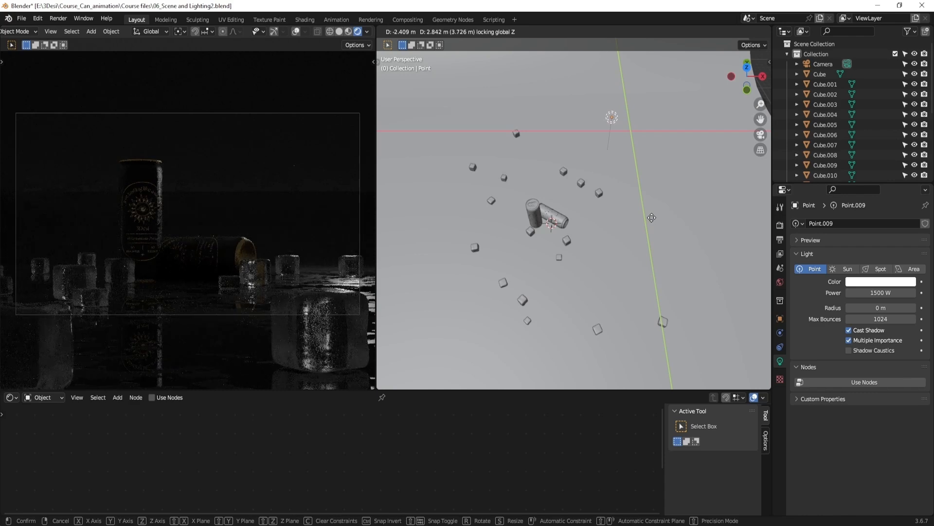
pyautogui.click(656, 223)
pyautogui.click(876, 281)
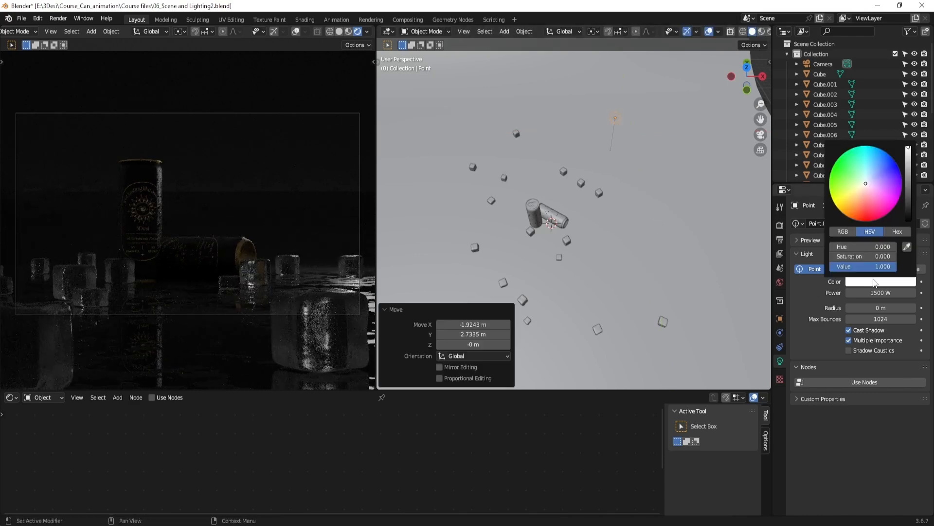
pyautogui.click(869, 187)
# Duplicate the blue point light about -19.88 m in X, 1.68 m in Y and 1.29 m in Z, behind-left of the cans
pyautogui.scroll(-3, 673, 182)
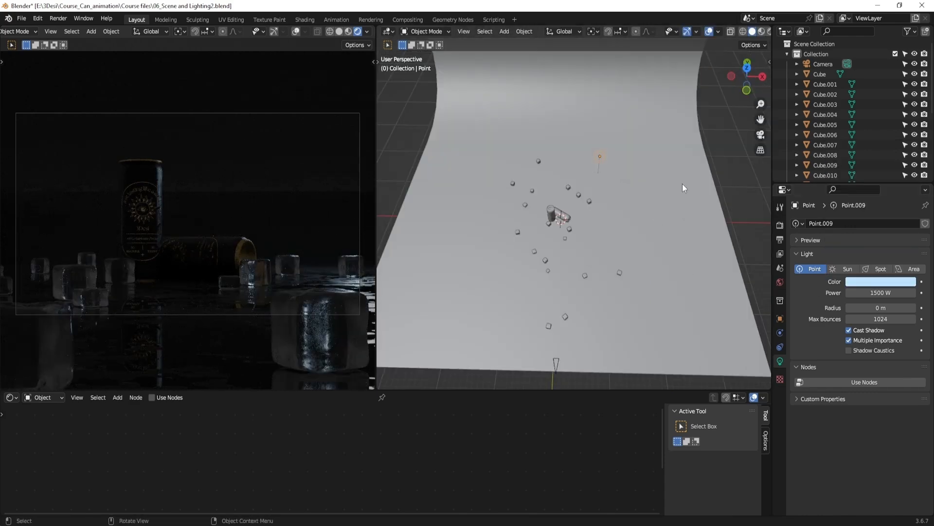
pyautogui.hotkey('shift', 'd')
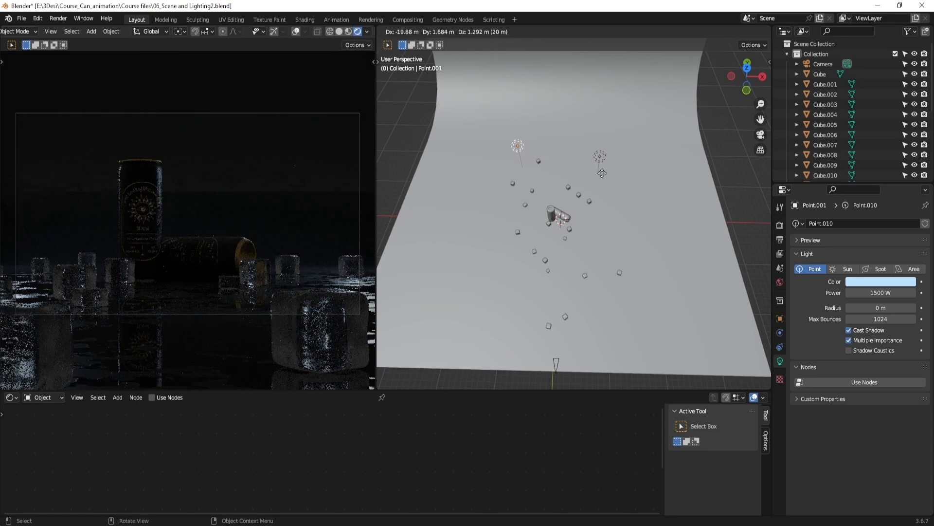
pyautogui.click(604, 177)
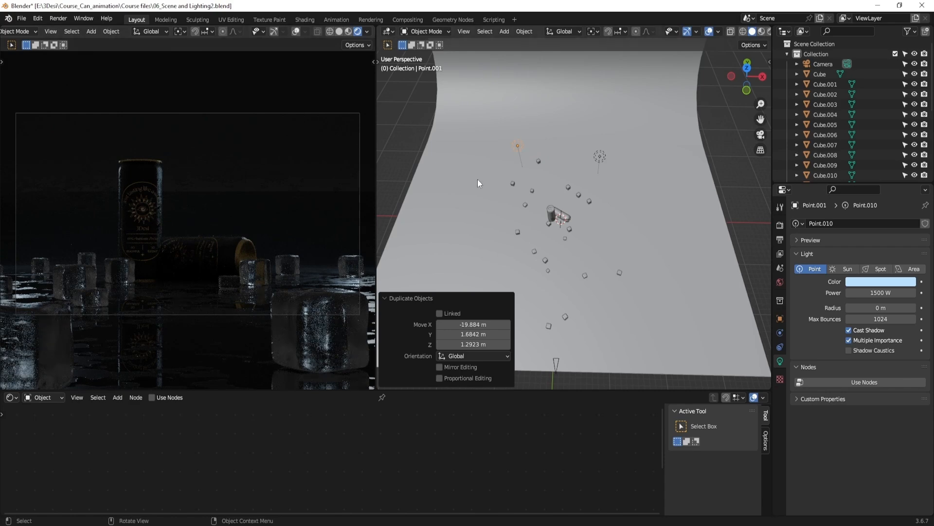
# Lower the duplicated light about 2.09 m along Z and shift it about 1.32 m along X
pyautogui.moveTo(555, 185); pyautogui.dragTo(559, 140, button='middle')
pyautogui.press('g')
pyautogui.press('z')
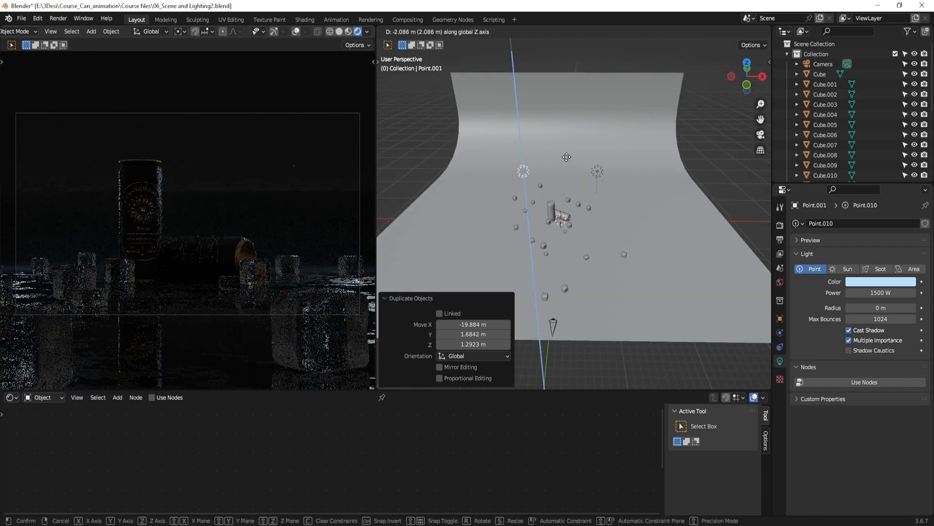
pyautogui.click(566, 157)
pyautogui.press('g')
pyautogui.press('x')
pyautogui.click(574, 189)
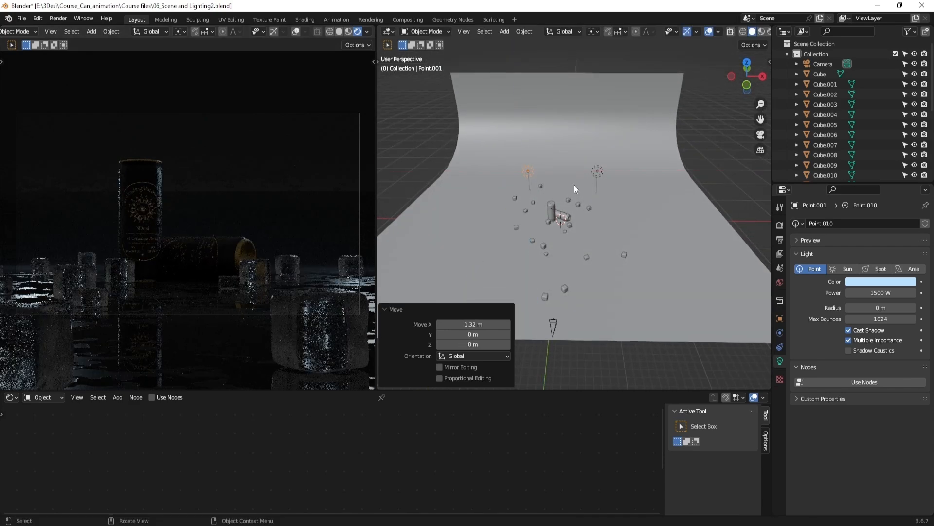
# Change the duplicated light's colour to a pale orange and move it about -9.83 m along Y
pyautogui.click(875, 282)
pyautogui.click(862, 197)
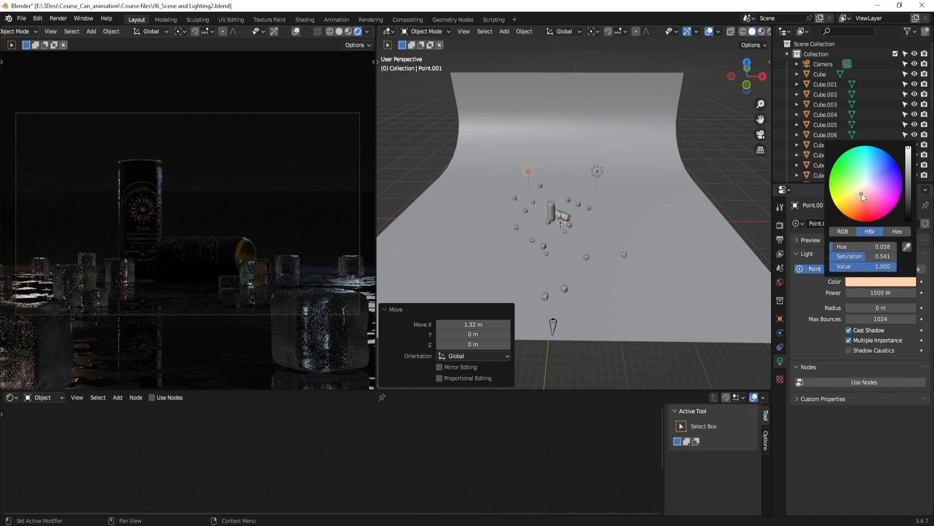
pyautogui.moveTo(591, 214); pyautogui.dragTo(614, 241, button='middle')
pyautogui.press('g')
pyautogui.press('y')
pyautogui.click(343, 223)
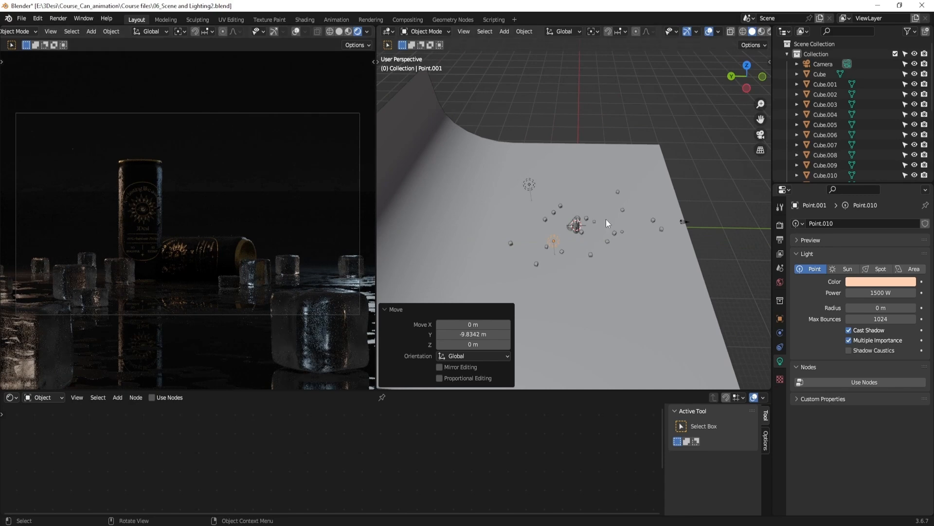
# Move the orange light horizontally about -5.35 m in X and 6.92 m in Y, farther behind and left of the cans
pyautogui.moveTo(606, 219); pyautogui.dragTo(603, 229, button='middle')
pyautogui.press('g')
pyautogui.hotkey('shift', 'z')
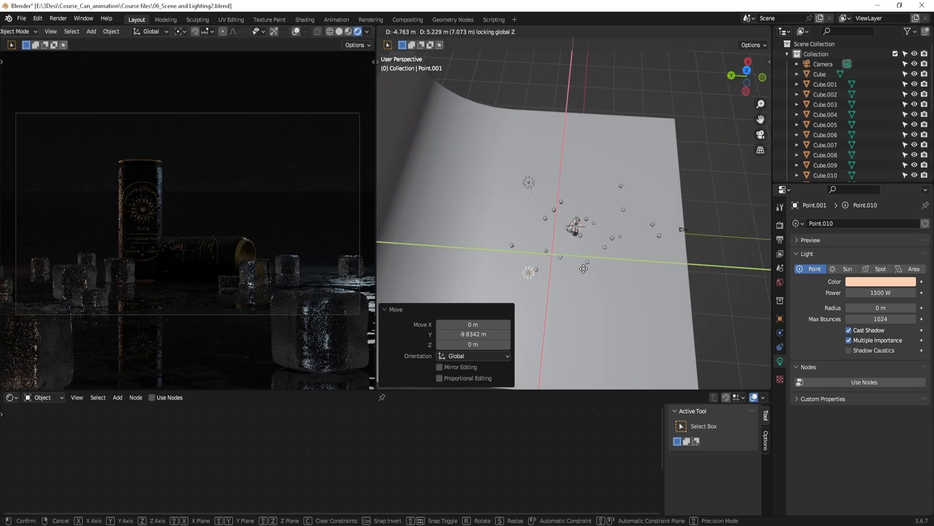
pyautogui.click(577, 270)
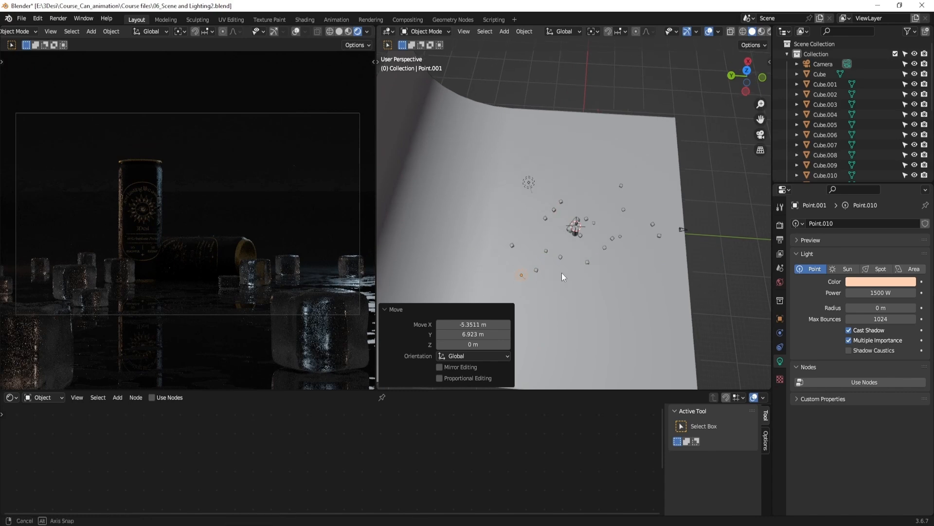
# Raise the orange light's power to 3500 W, then to 5500 W
pyautogui.click(894, 294)
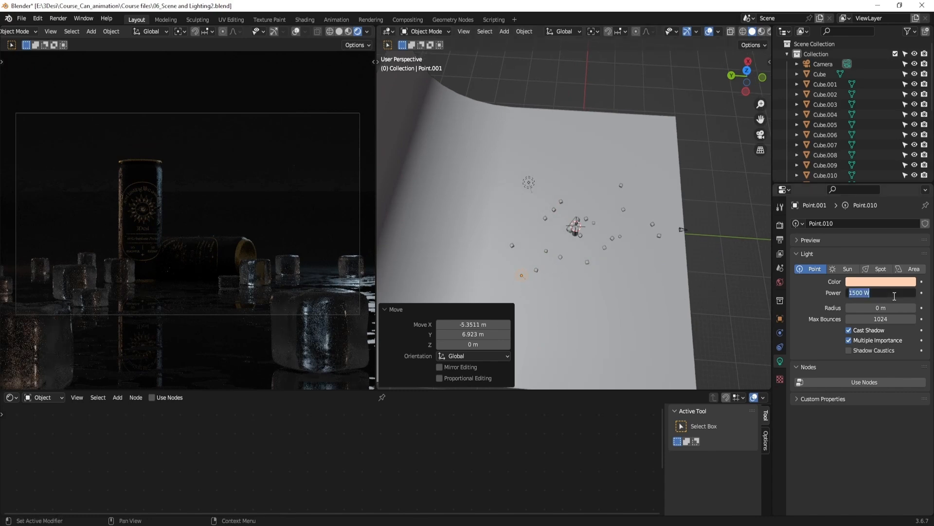
pyautogui.press('Return')
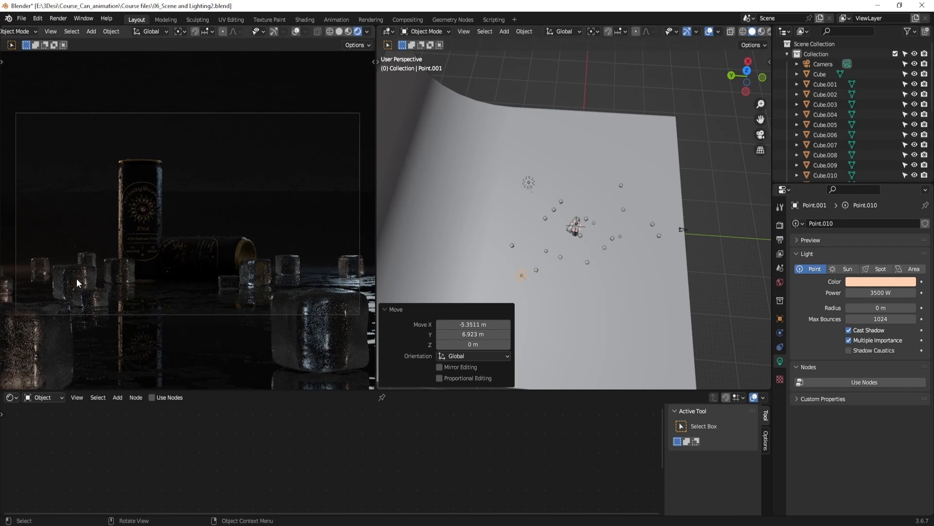
pyautogui.click(888, 292)
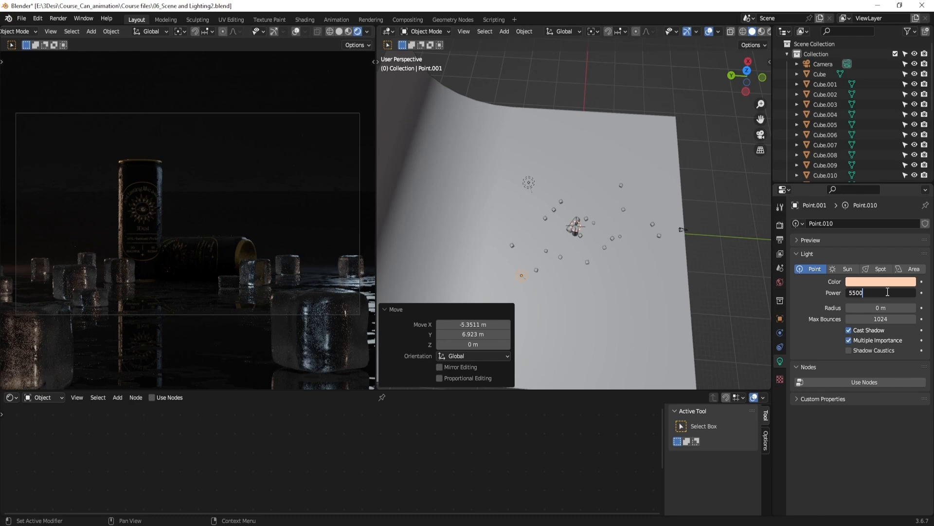
pyautogui.press('Return')
pyautogui.click(721, 164)
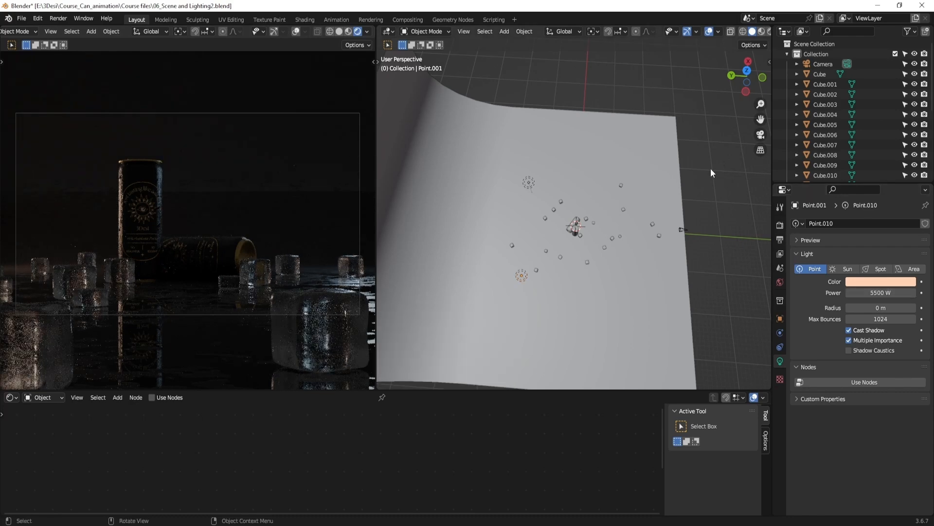
# Set the power of the blue light behind-right of the cans to 2500 W
pyautogui.click(535, 182)
pyautogui.click(888, 291)
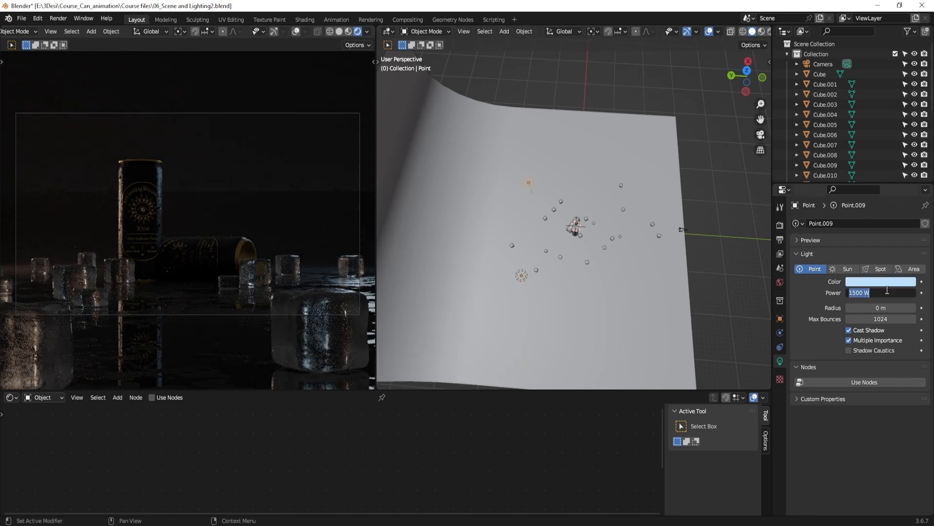
pyautogui.write('2500')
pyautogui.press('Return')
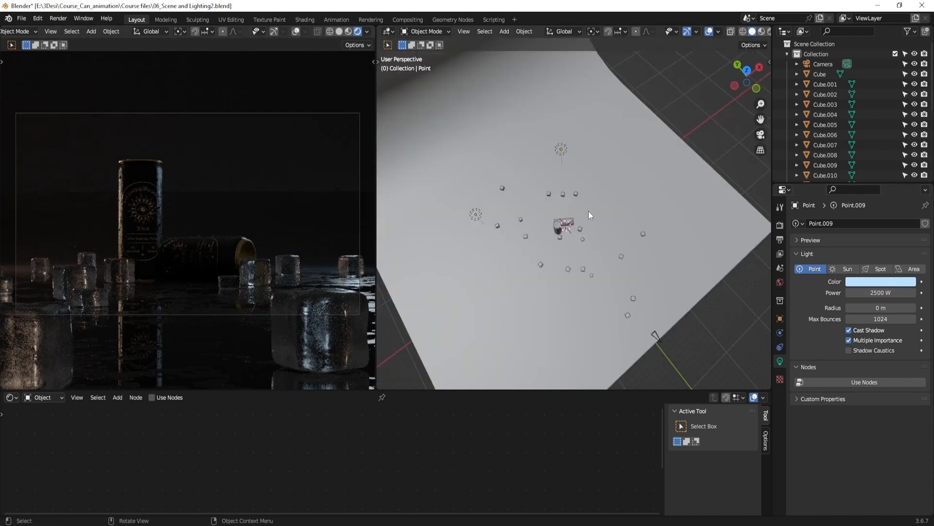
# From the top view, duplicate the blue light about -9.63 m in X and -26.52 m in Y, in front of the cans
pyautogui.moveTo(588, 212); pyautogui.dragTo(623, 191, button='middle')
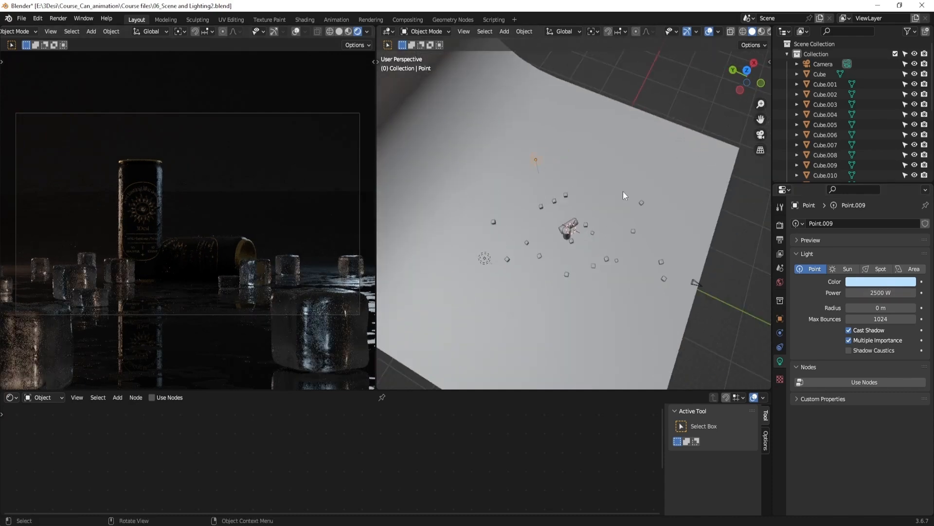
pyautogui.press('KP_7')
pyautogui.hotkey('shift', 'd')
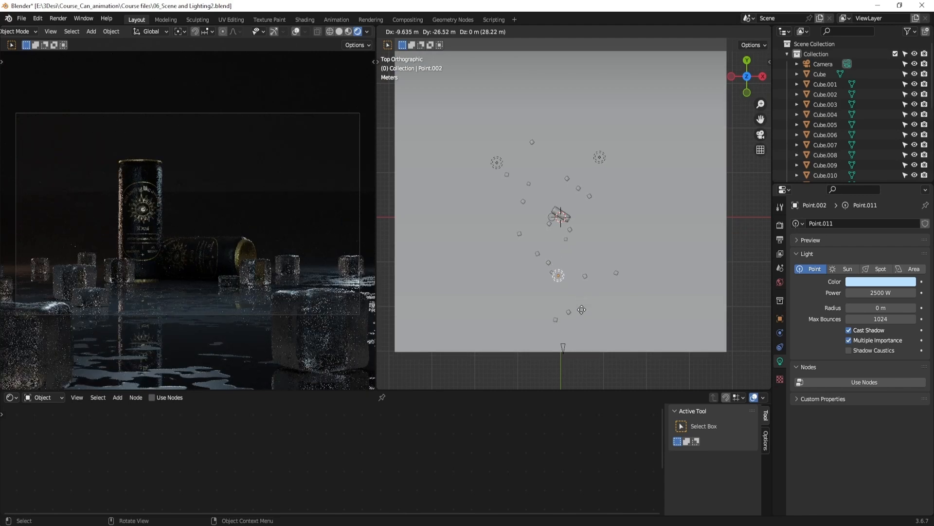
pyautogui.click(584, 314)
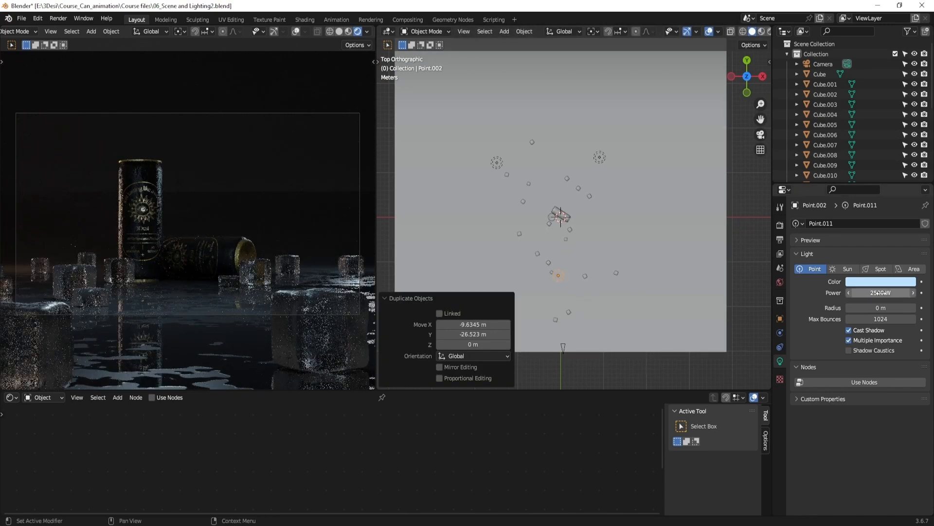
# Make the front light white and set its power to 5500 W
pyautogui.moveTo(880, 292); pyautogui.dragTo(896, 292)
pyautogui.click(869, 281)
pyautogui.moveTo(858, 257); pyautogui.dragTo(829, 257)
pyautogui.click(879, 293)
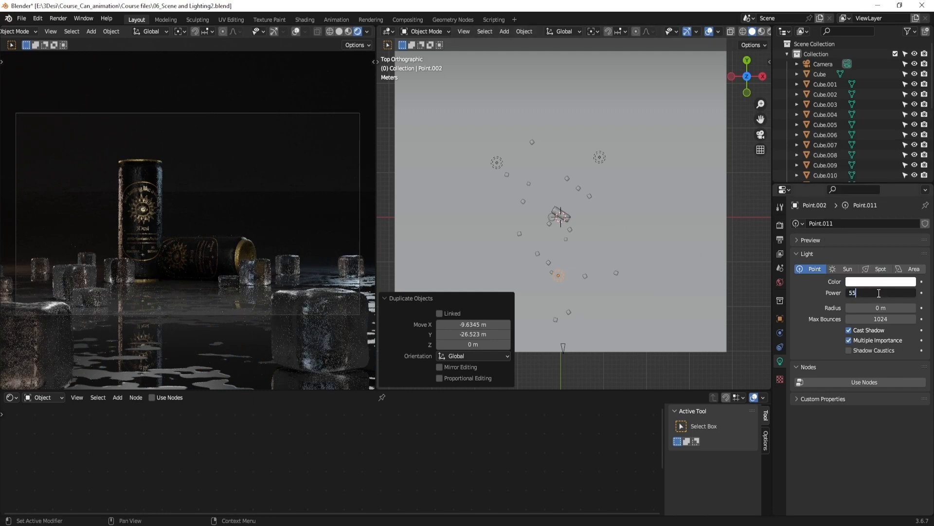
pyautogui.press('Return')
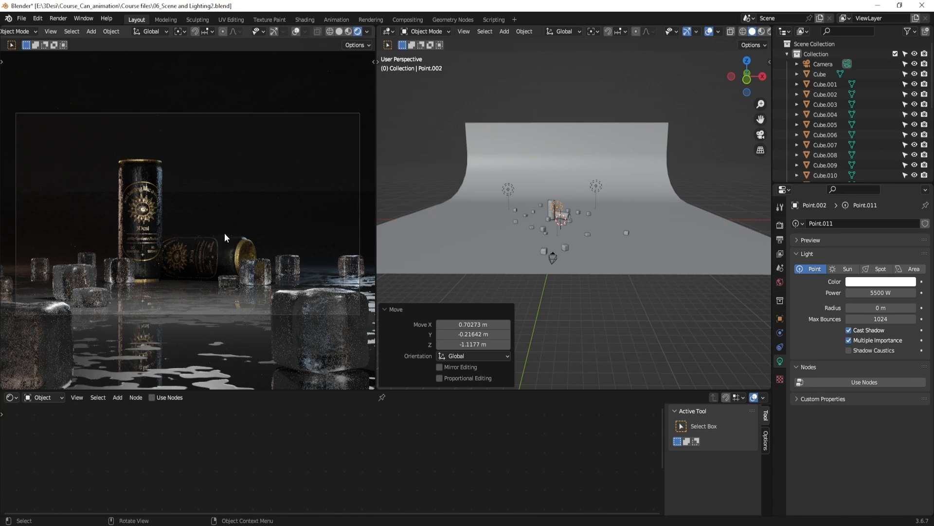
# Duplicate the front light and move the copy about 25.26 m along Y, behind the cans
pyautogui.moveTo(574, 226); pyautogui.dragTo(638, 271, button='middle')
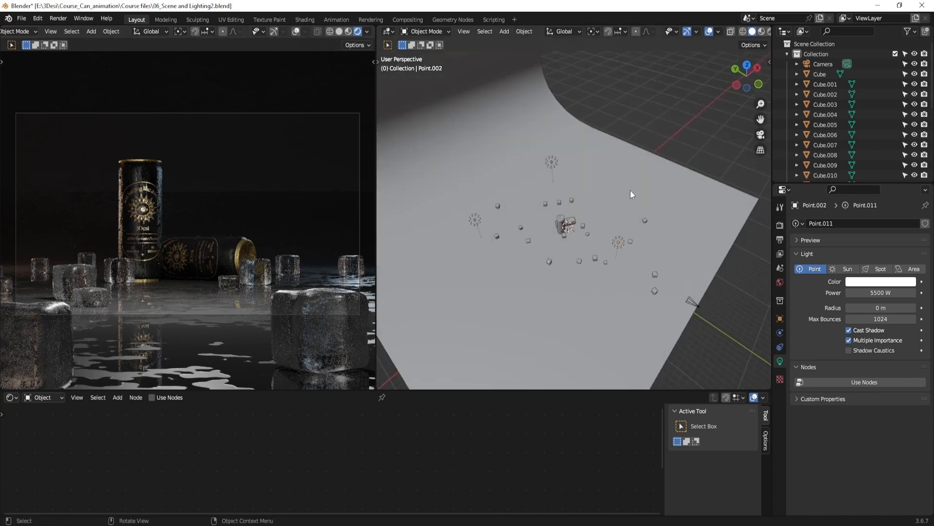
pyautogui.moveTo(638, 180); pyautogui.dragTo(662, 237, button='middle')
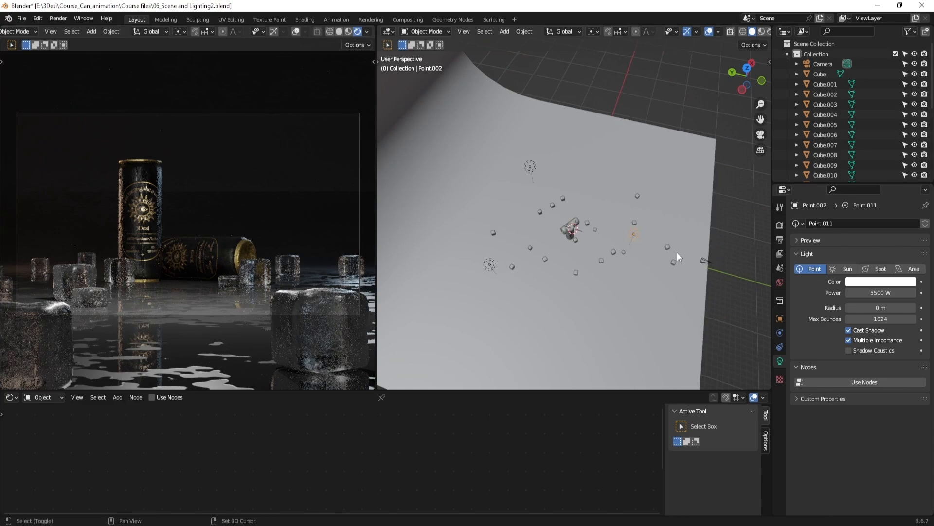
pyautogui.hotkey('shift', 'd')
pyautogui.press('y')
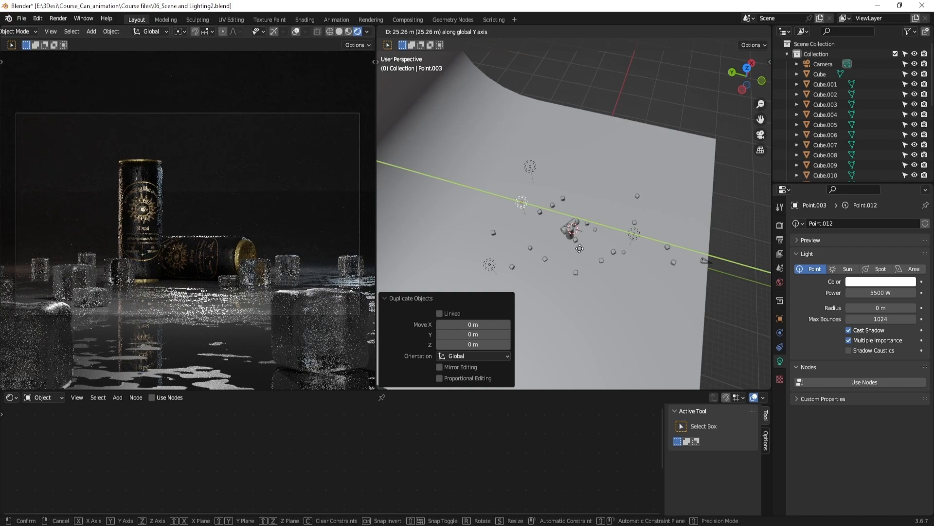
pyautogui.click(635, 252)
# Move the white light behind the cans about -1.46 m along Y
pyautogui.moveTo(635, 250)
pyautogui.mouseDown(button='middle')
pyautogui.moveTo(629, 233)
pyautogui.moveTo(615, 244)
pyautogui.moveTo(648, 251)
pyautogui.mouseUp(button='middle')
pyautogui.press('g')
pyautogui.press('y')
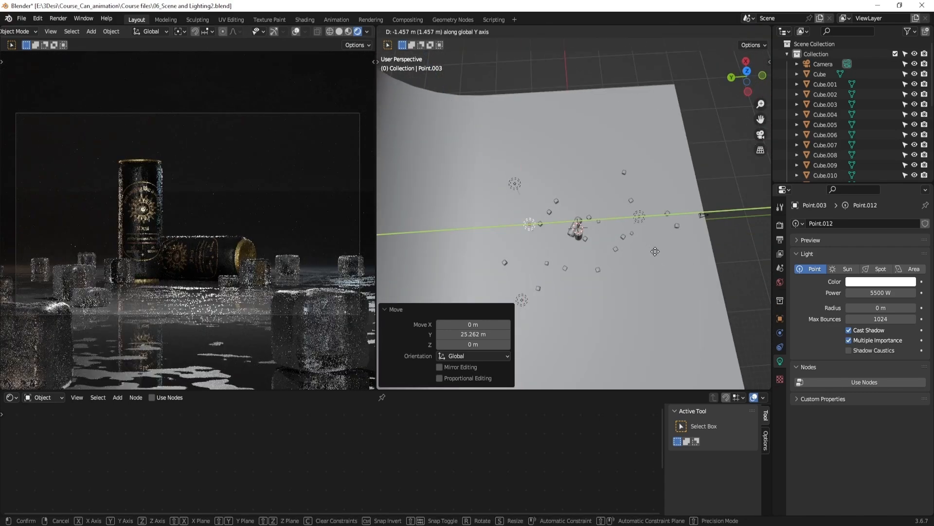
pyautogui.click(655, 251)
# Tint the light behind the cans salmon pink
pyautogui.click(876, 282)
pyautogui.click(858, 193)
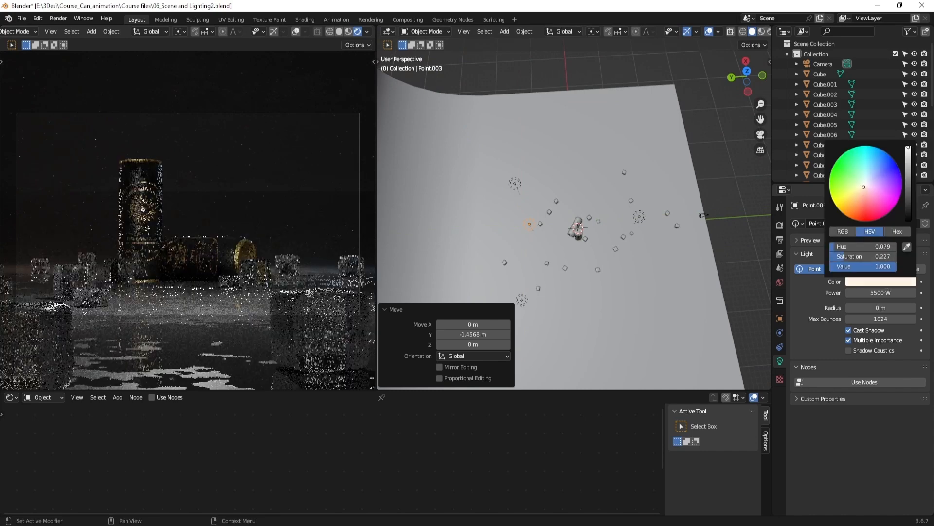
pyautogui.moveTo(857, 194); pyautogui.dragTo(865, 201)
# Reposition the pink light behind the cans by about 0.67 m in X, 0.17 m in Y and 1.41 m in Z
pyautogui.moveTo(679, 197); pyautogui.dragTo(604, 170, button='middle')
pyautogui.click(611, 134)
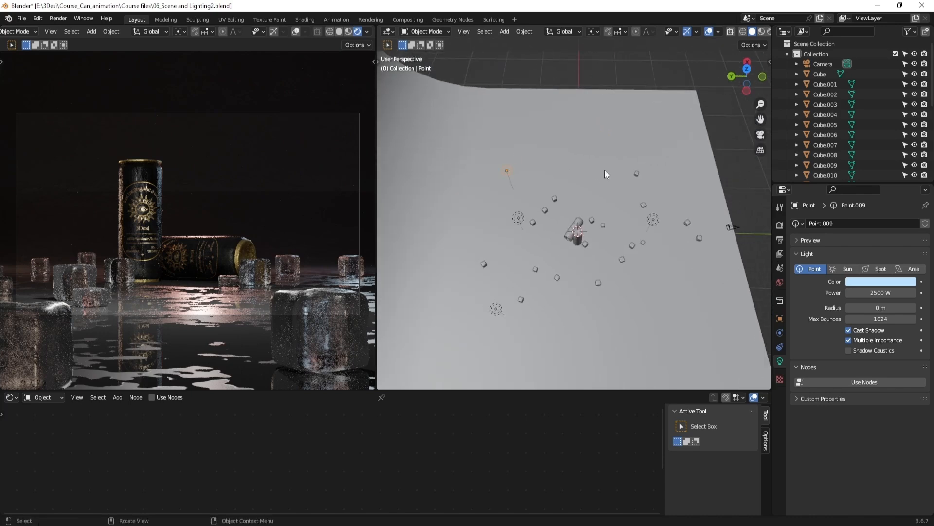
pyautogui.moveTo(565, 225); pyautogui.dragTo(524, 182, button='middle')
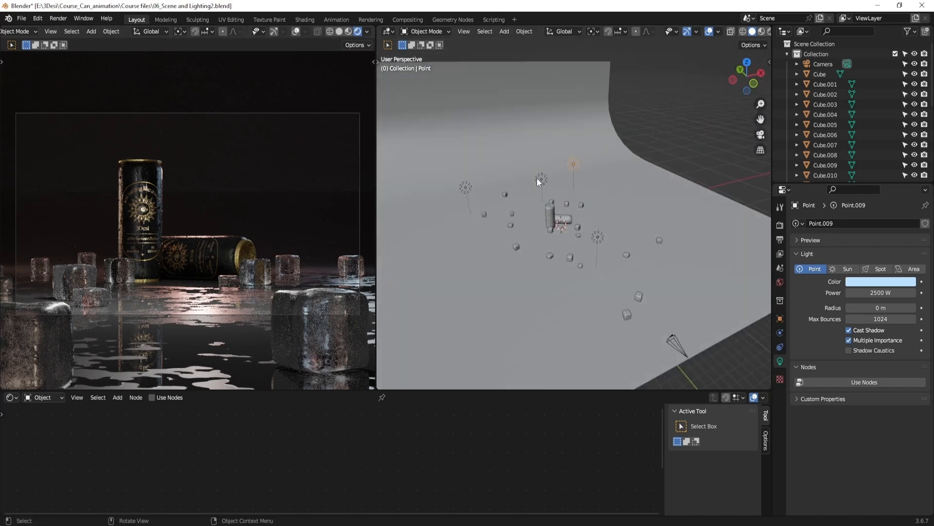
pyautogui.click(539, 180)
pyautogui.moveTo(618, 230); pyautogui.dragTo(595, 214, button='middle')
pyautogui.press('g')
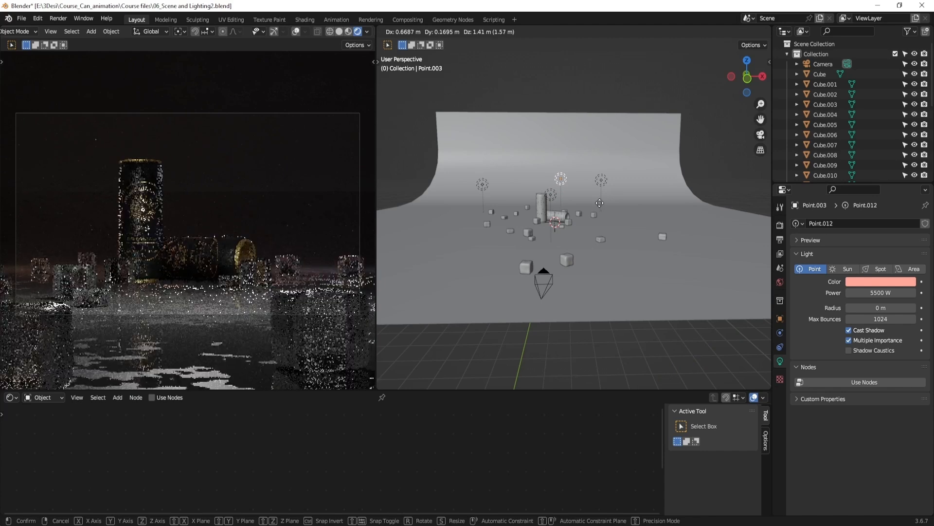
pyautogui.click(599, 201)
# Set the rear pink light's power to 2500 W and change its colour to warm orange
pyautogui.doubleClick(882, 291)
pyautogui.write('2500')
pyautogui.press('Return')
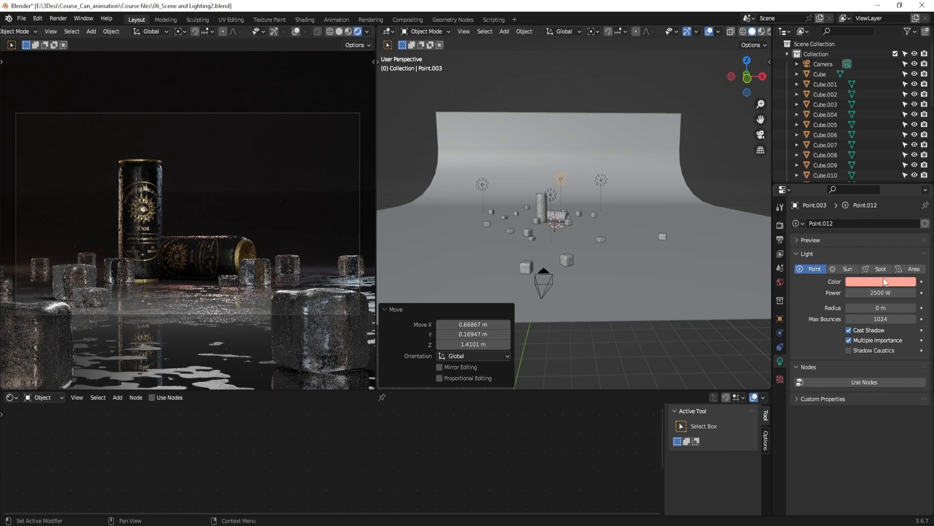
pyautogui.click(879, 281)
pyautogui.moveTo(863, 199)
pyautogui.mouseDown()
pyautogui.moveTo(849, 203)
pyautogui.moveTo(857, 199)
pyautogui.mouseUp()
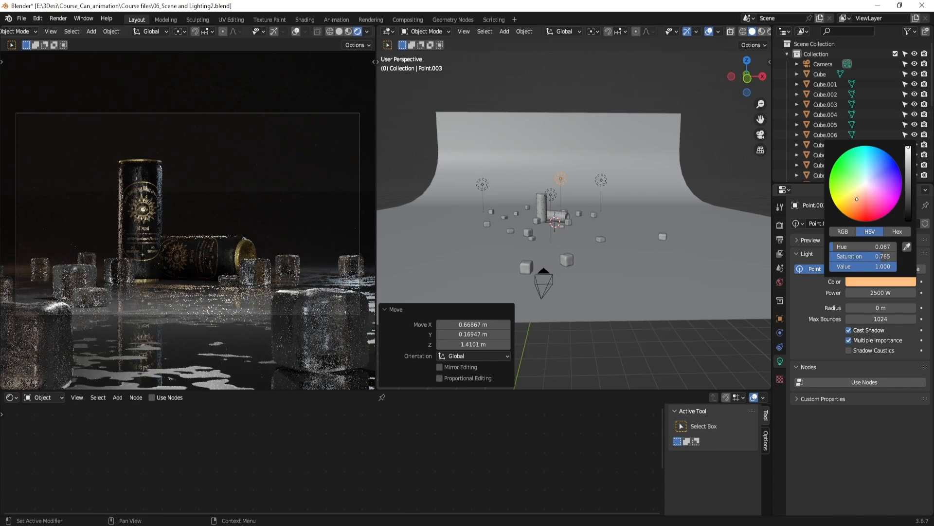
# Set the radius of the white light in front of the cans to about 1.99 m
pyautogui.click(550, 195)
pyautogui.moveTo(545, 215); pyautogui.dragTo(597, 219, button='middle')
pyautogui.moveTo(647, 247); pyautogui.dragTo(597, 273, button='middle')
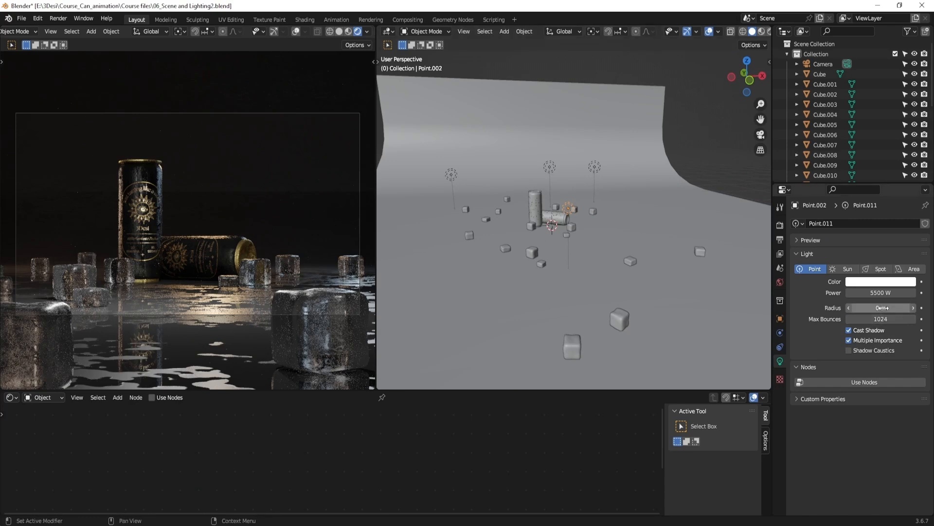
pyautogui.moveTo(865, 308); pyautogui.dragTo(905, 308)
pyautogui.moveTo(659, 250); pyautogui.dragTo(628, 249, button='middle')
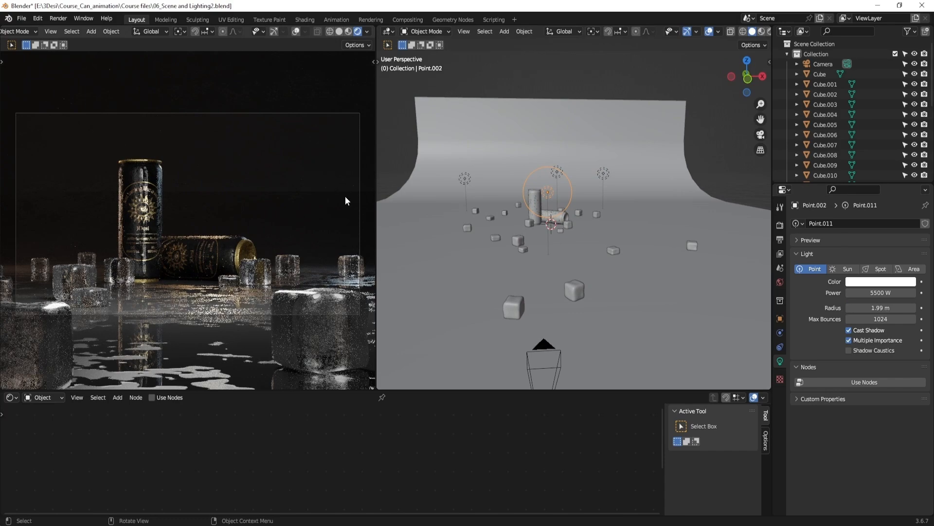
# Shift the front white light along the X axis
pyautogui.press('g')
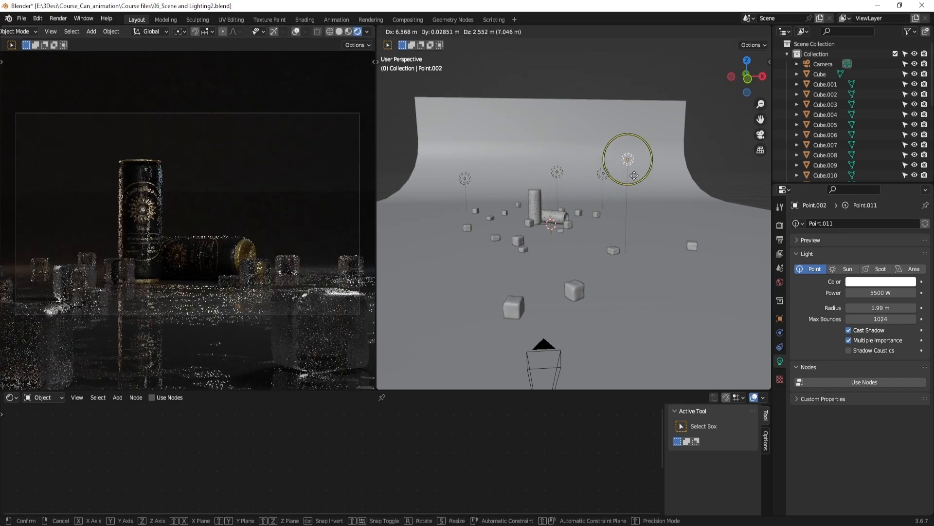
pyautogui.press('Escape')
pyautogui.press('g')
pyautogui.press('x')
pyautogui.click(631, 199)
# Move the front white light about 2.39 m along Y, plus a free move of about 5.13 m in X, 0.50 m in Y and 0.22 m in Z
pyautogui.moveTo(632, 198); pyautogui.dragTo(662, 239, button='middle')
pyautogui.press('g')
pyautogui.press('x')
pyautogui.rightClick(657, 323)
pyautogui.moveTo(656, 317); pyautogui.dragTo(642, 275, button='middle')
pyautogui.press('g')
pyautogui.press('y')
pyautogui.click(665, 315)
pyautogui.press('g')
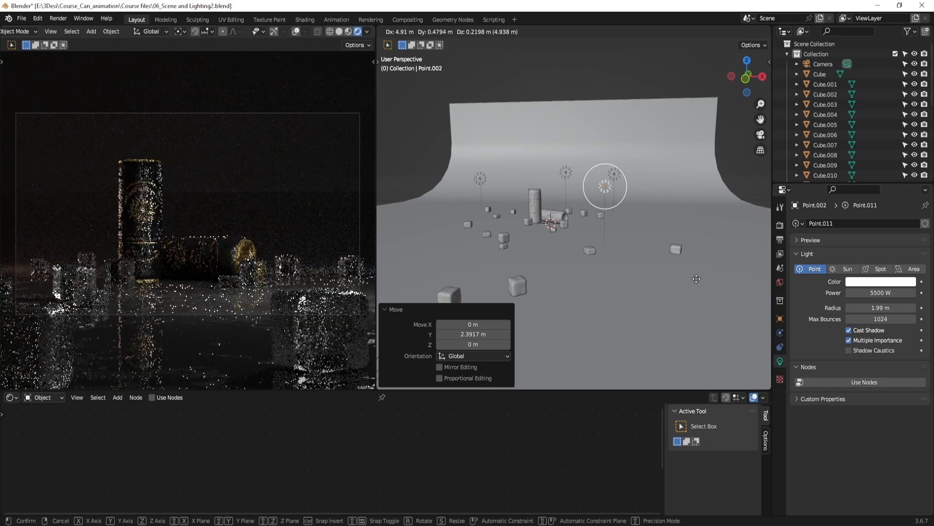
pyautogui.click(697, 278)
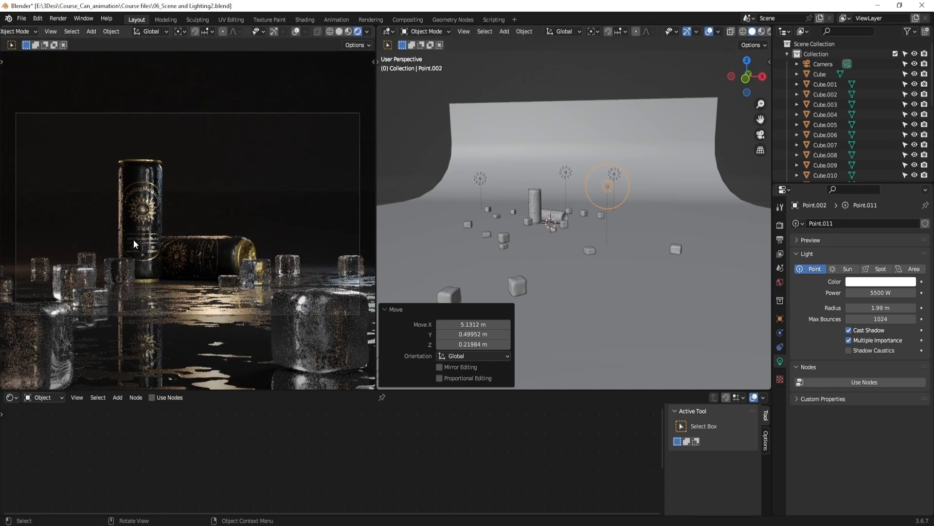
# Duplicate the front white light and move the copy about -22.23 m along X, to the other side of the cans
pyautogui.moveTo(583, 222); pyautogui.dragTo(649, 244, button='middle')
pyautogui.hotkey('shift', 'd')
pyautogui.hotkey('shift', 'x')
pyautogui.press('x')
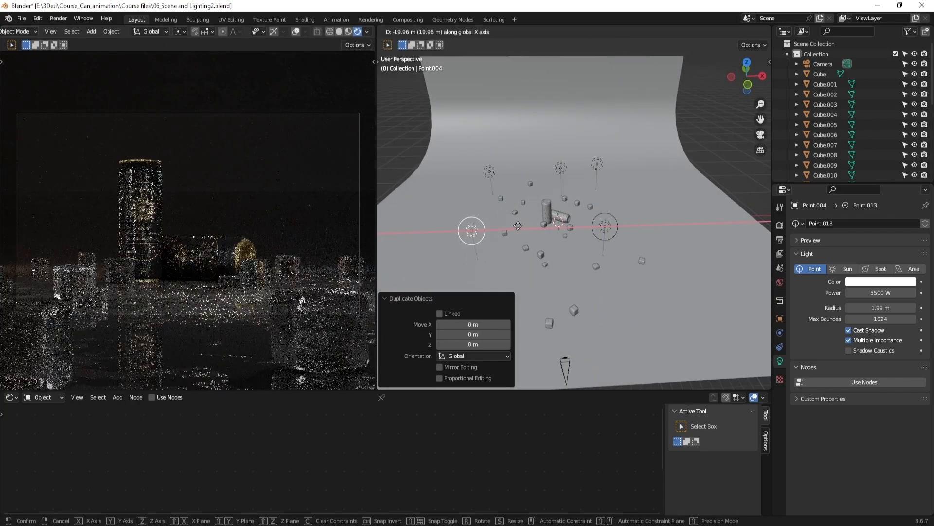
pyautogui.click(503, 229)
# Set the duplicated light's radius to about 6.48 m and tint it light blue
pyautogui.moveTo(881, 307); pyautogui.dragTo(923, 308)
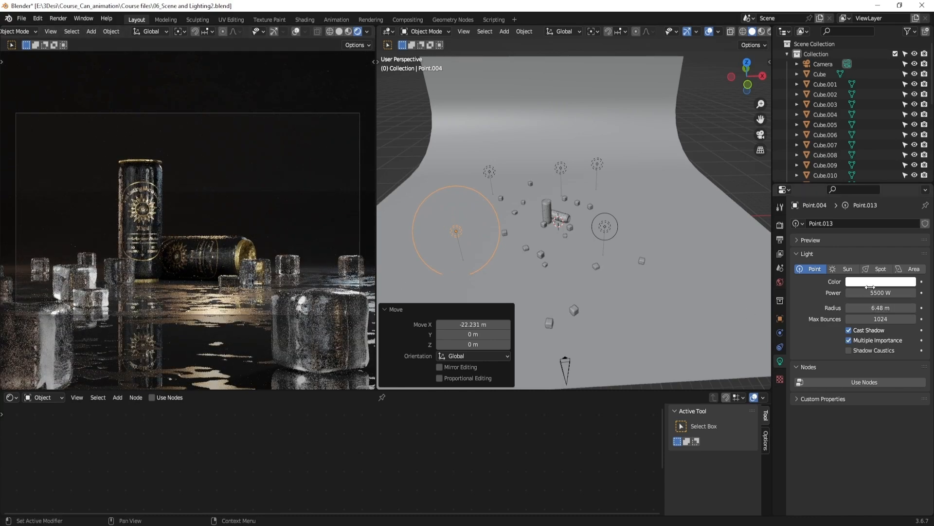
pyautogui.click(881, 281)
pyautogui.moveTo(865, 183); pyautogui.dragTo(873, 172)
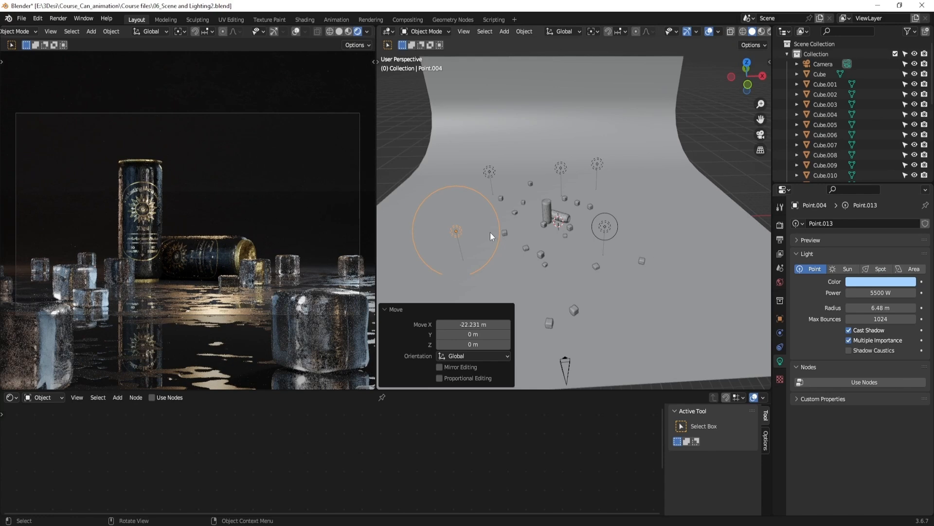
# Compare the render with the large blue light hidden and shown, and lower its colour saturation to a paler blue
pyautogui.scroll(-6, 827, 156)
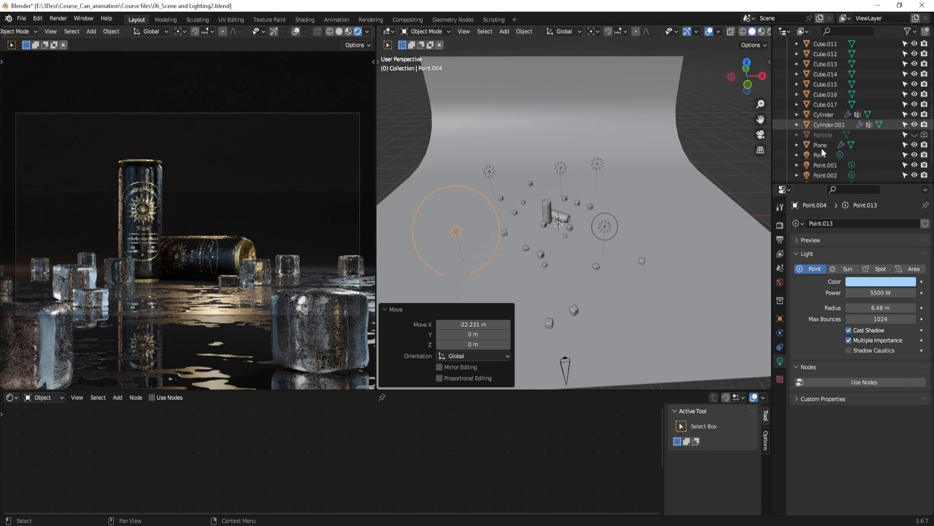
pyautogui.click(915, 172)
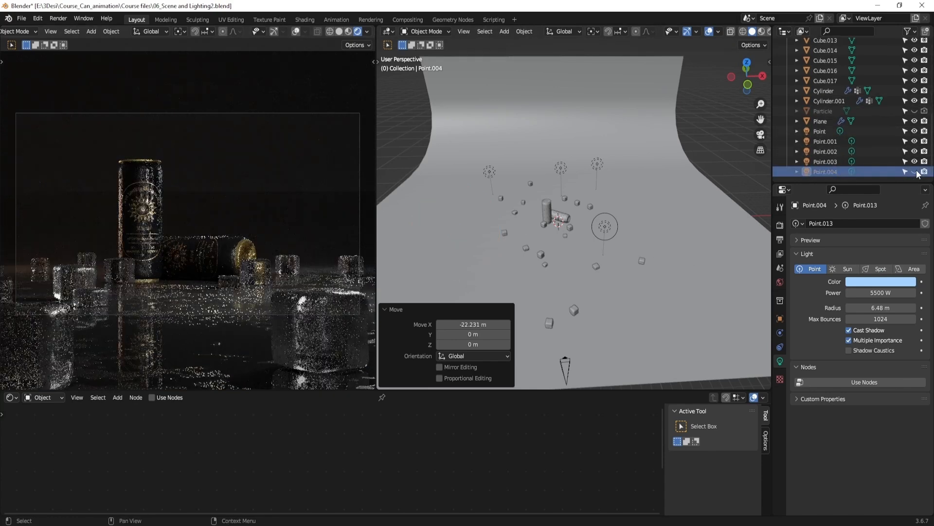
pyautogui.click(915, 172)
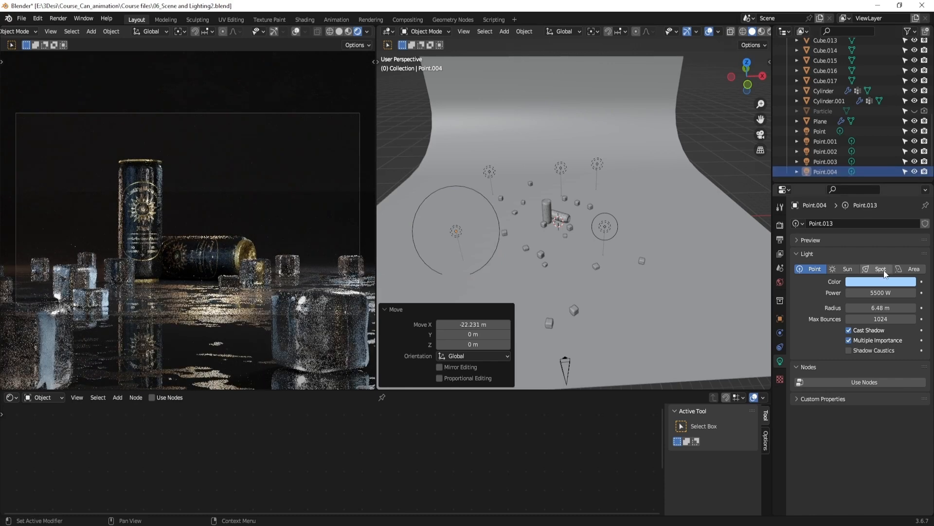
pyautogui.click(878, 282)
pyautogui.moveTo(866, 256); pyautogui.dragTo(852, 256)
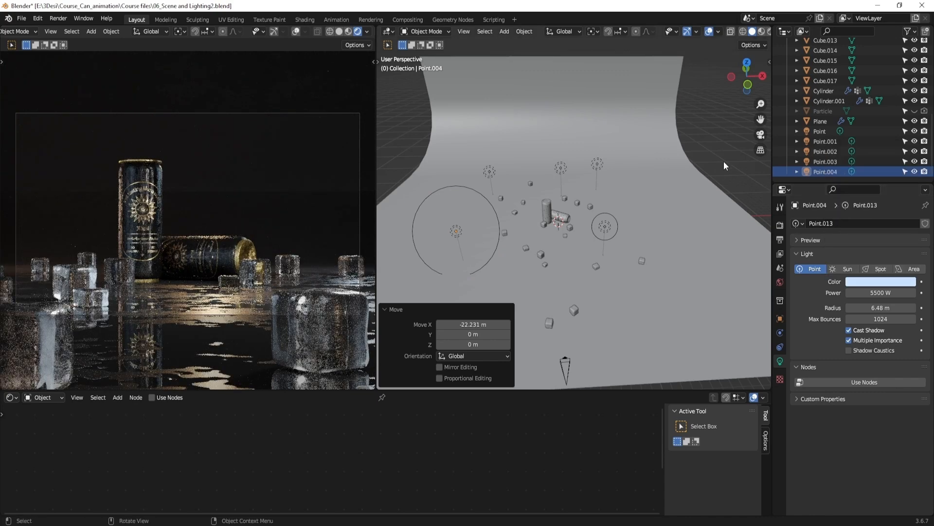
# Lock the camera to the view, slightly adjust the framing of the cans, and unlock the camera again
pyautogui.click(248, 220)
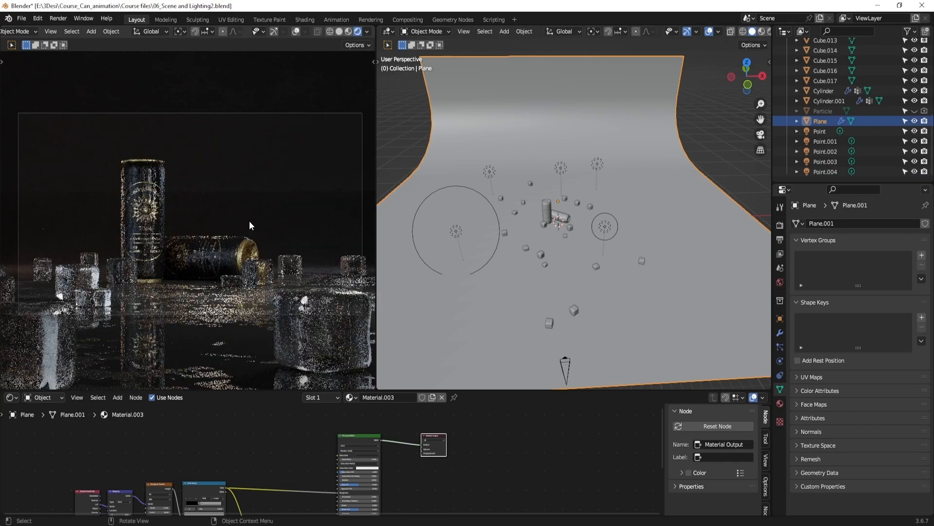
pyautogui.press('n')
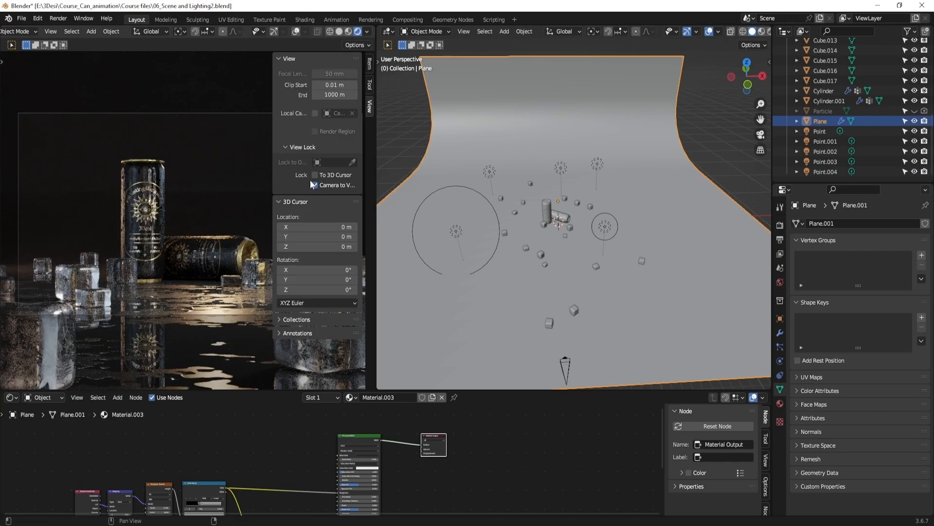
pyautogui.press('n')
pyautogui.moveTo(197, 217); pyautogui.dragTo(200, 214, button='middle')
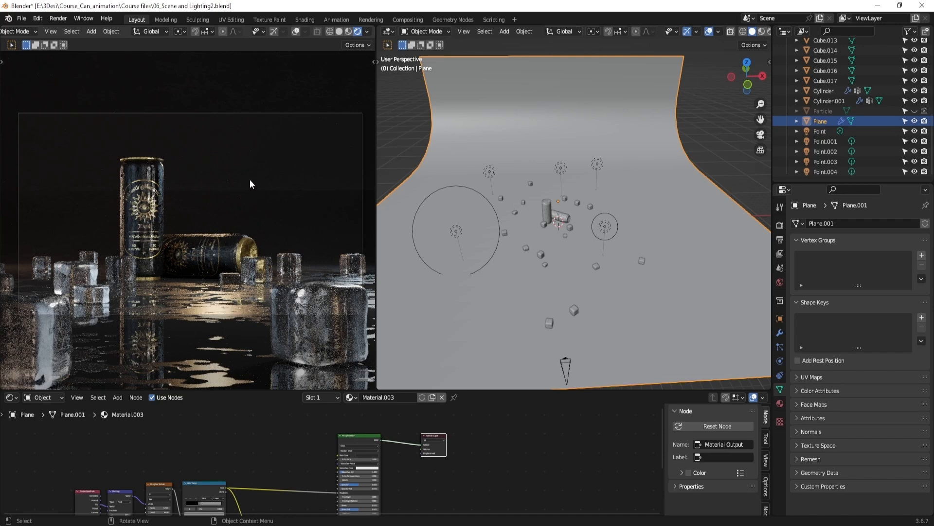
pyautogui.moveTo(262, 240); pyautogui.dragTo(260, 240, button='middle')
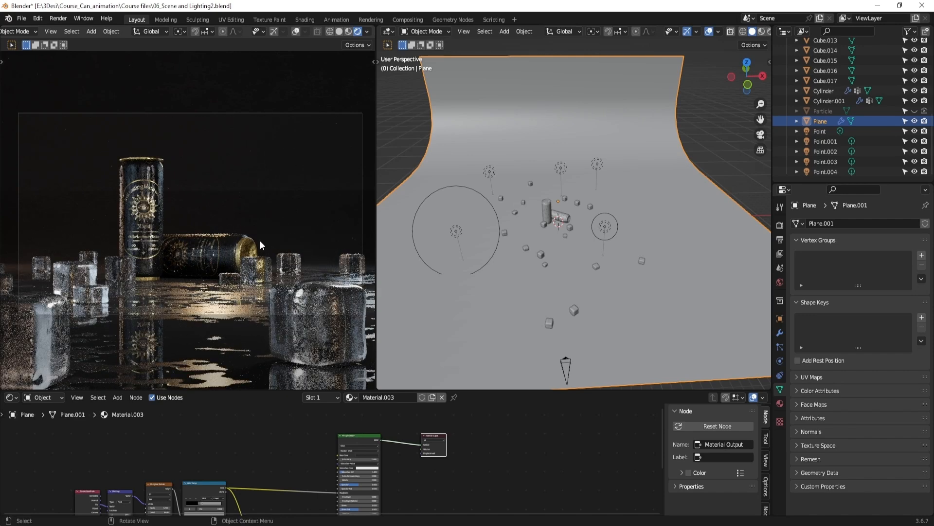
pyautogui.press('n')
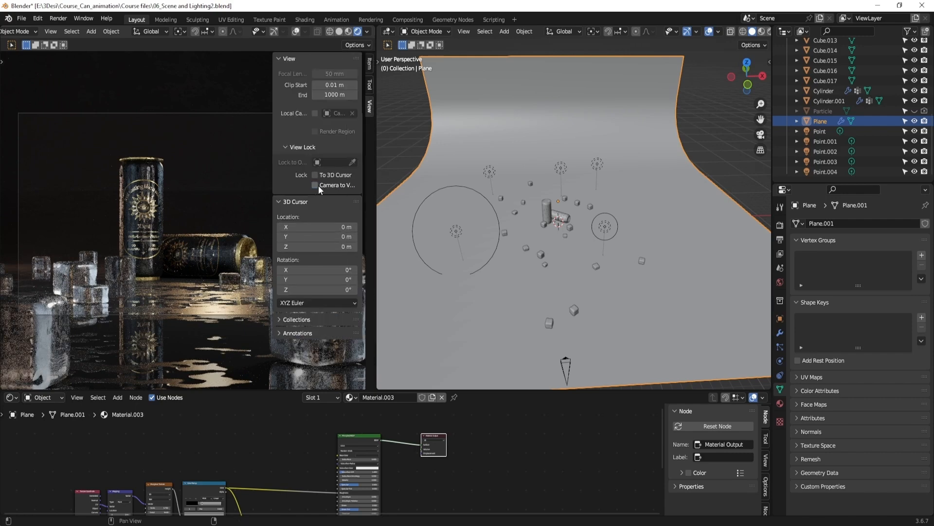
pyautogui.press('n')
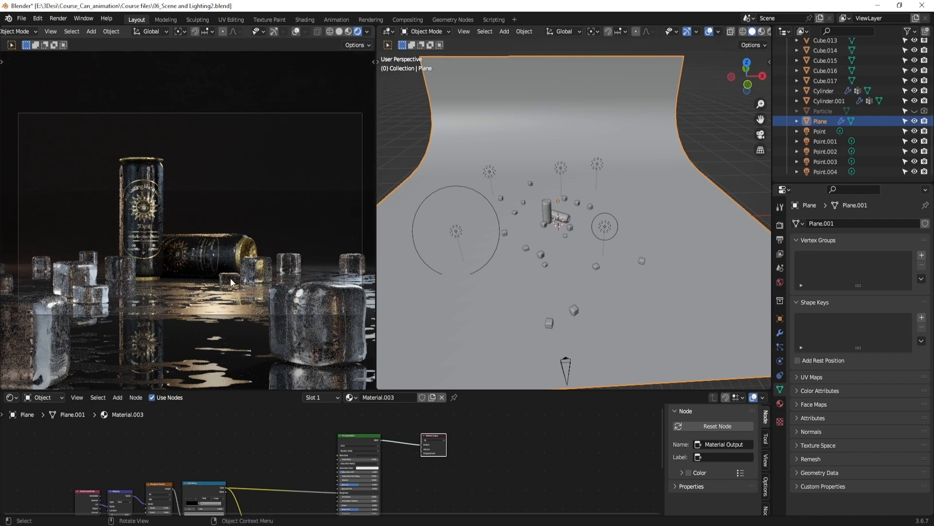
# Save the file and move the peach light beside the cans about -8.33 m along Y
pyautogui.scroll(2, 457, 156)
pyautogui.click(456, 156)
pyautogui.hotkey('ctrl', 's')
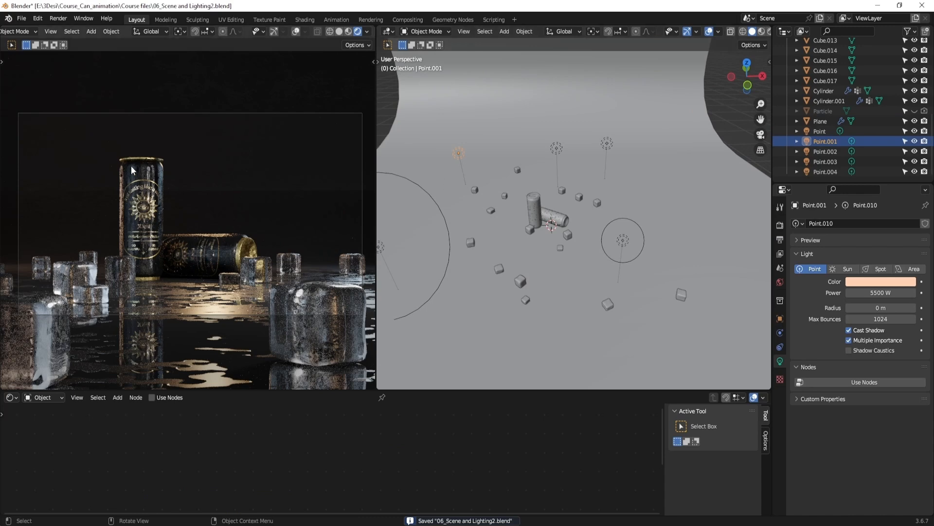
pyautogui.moveTo(511, 199); pyautogui.dragTo(597, 278, button='middle')
pyautogui.press('g')
pyautogui.press('y')
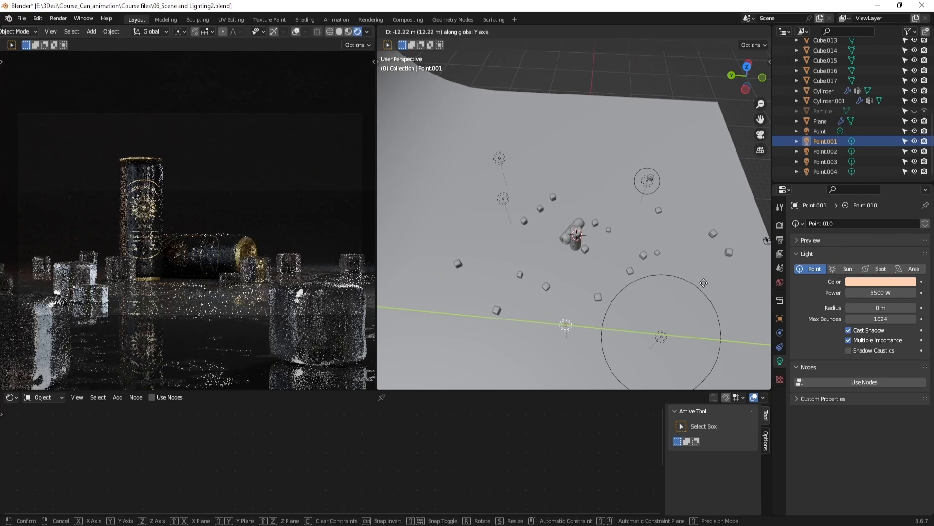
pyautogui.click(670, 275)
# Move the peach light about 16.45 m along Y, towards the backdrop
pyautogui.moveTo(670, 276); pyautogui.dragTo(671, 291, button='middle')
pyautogui.press('g')
pyautogui.press('y')
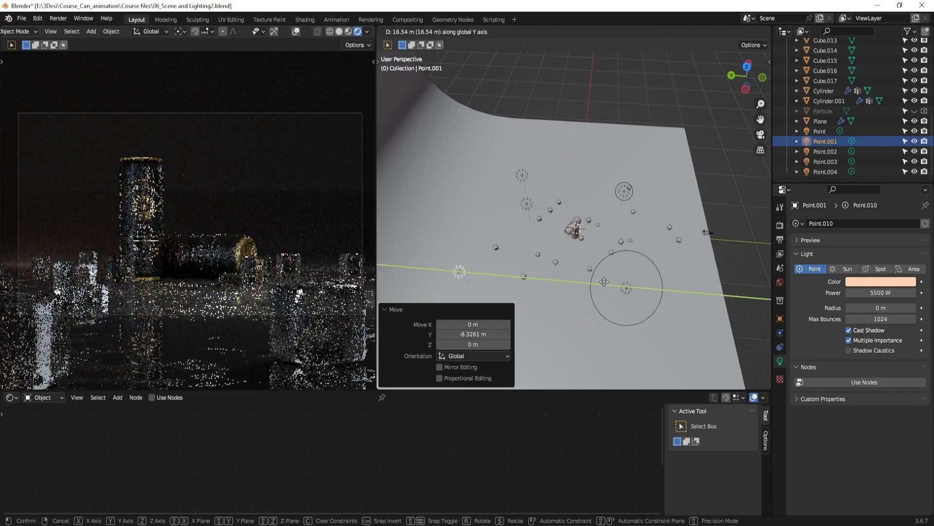
pyautogui.click(604, 282)
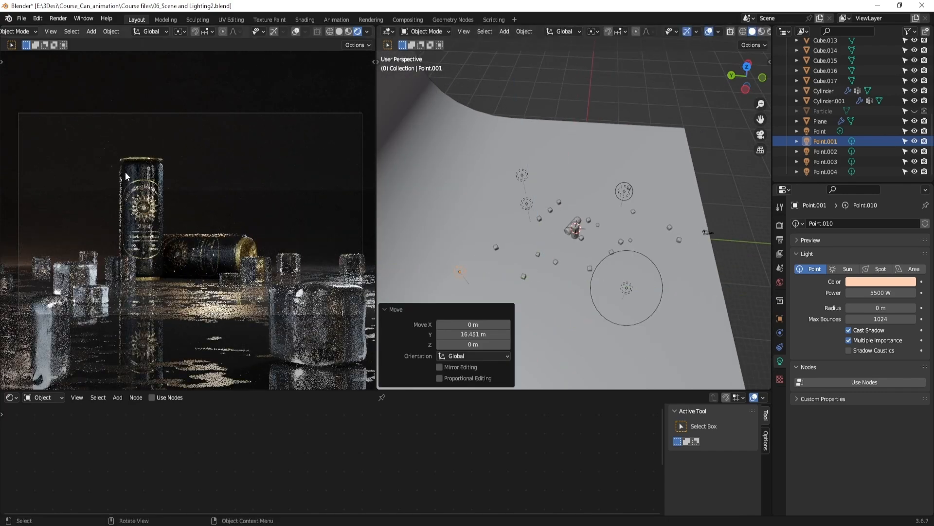
# Move the peach light about -20.15 m along Y, back towards the camera
pyautogui.moveTo(506, 254); pyautogui.dragTo(540, 265, button='middle')
pyautogui.press('g')
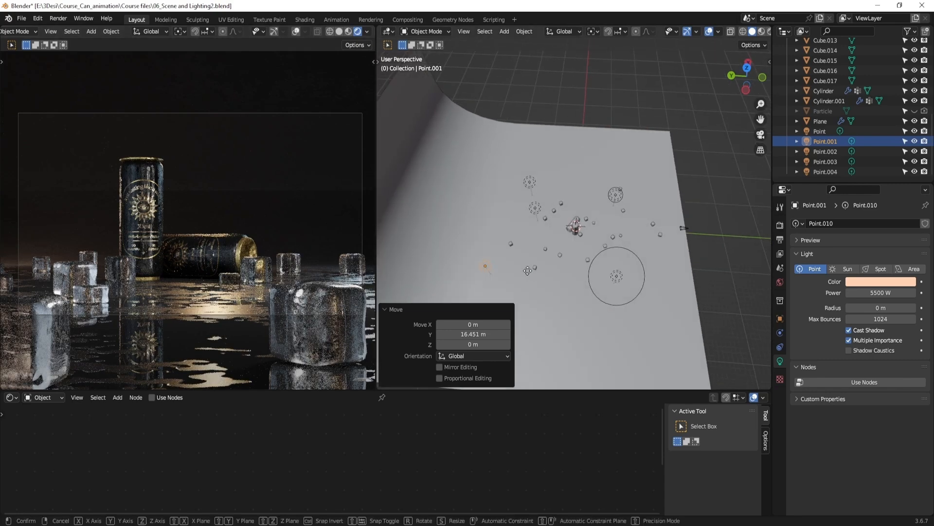
pyautogui.press('y')
pyautogui.click(608, 276)
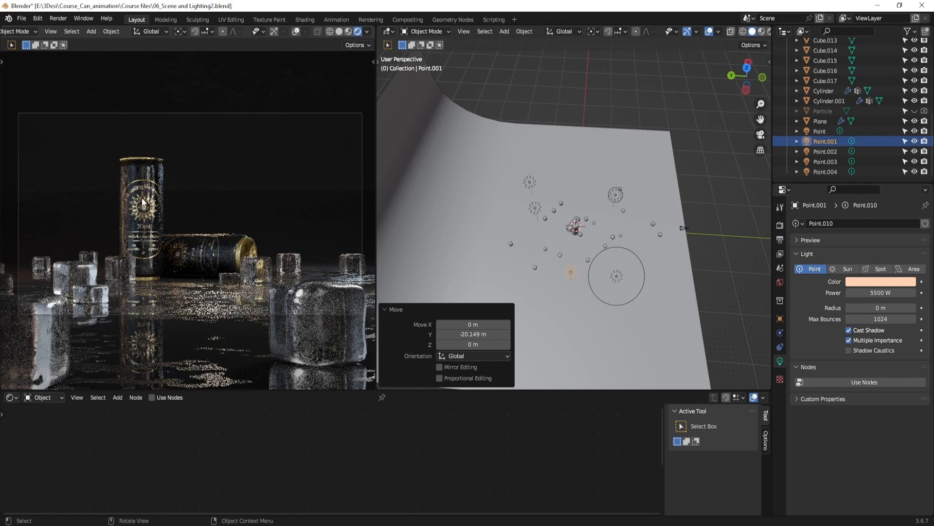
# Shift the peach light about 5.39 m along Y
pyautogui.moveTo(643, 287); pyautogui.dragTo(665, 297, button='middle')
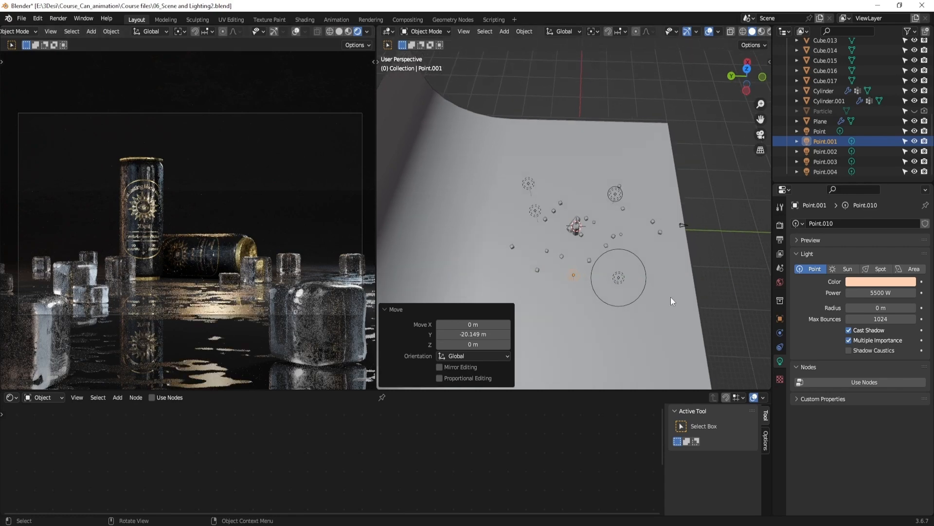
pyautogui.press('g')
pyautogui.press('y')
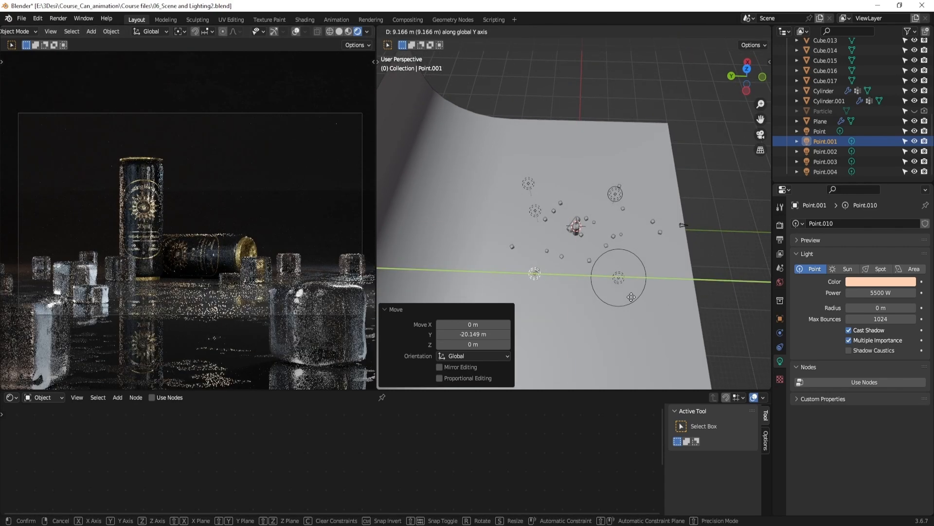
pyautogui.click(572, 289)
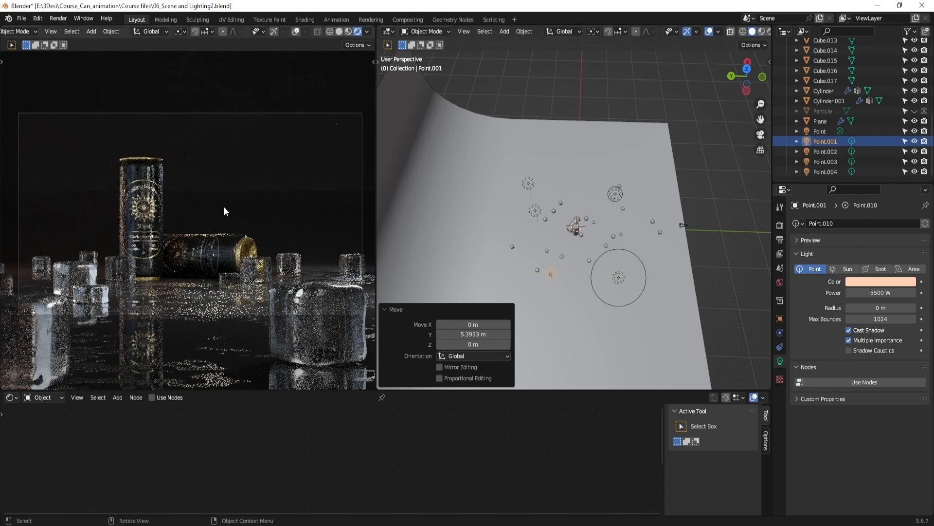
# Set the peach point light's power to 7500 W
pyautogui.click(874, 293)
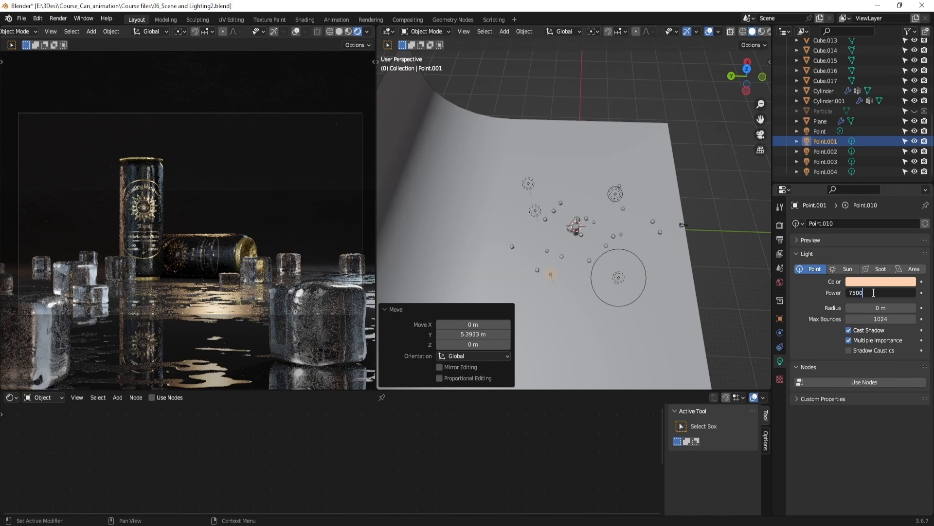
pyautogui.press('Return')
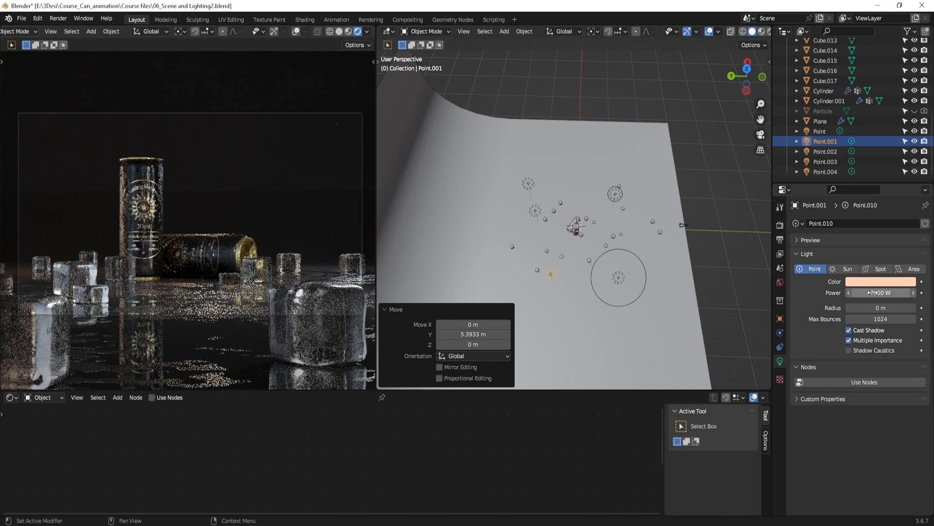
pyautogui.moveTo(745, 266); pyautogui.dragTo(594, 175, button='middle')
pyautogui.click(201, 263)
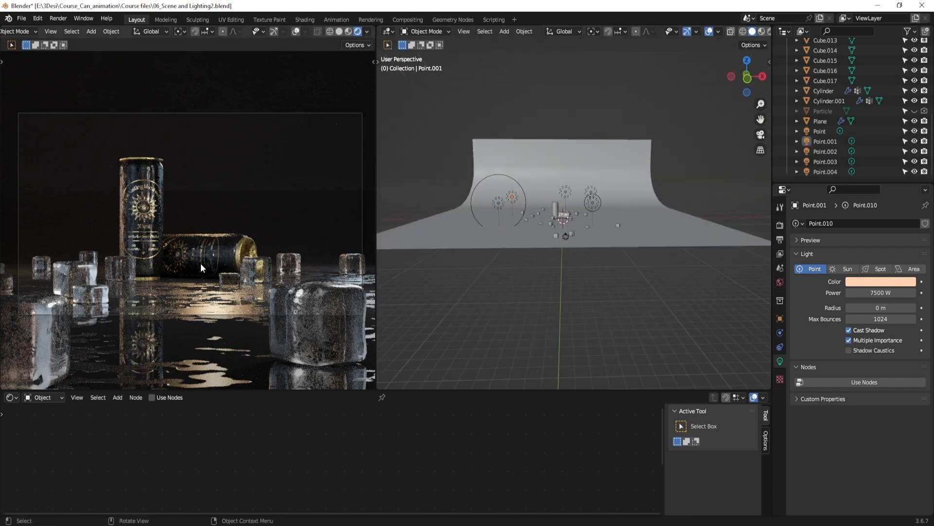
# Adjust the brightness of the light colour stop at position 0.173 in the upright can's label colour ramp
pyautogui.scroll(5, 200, 258)
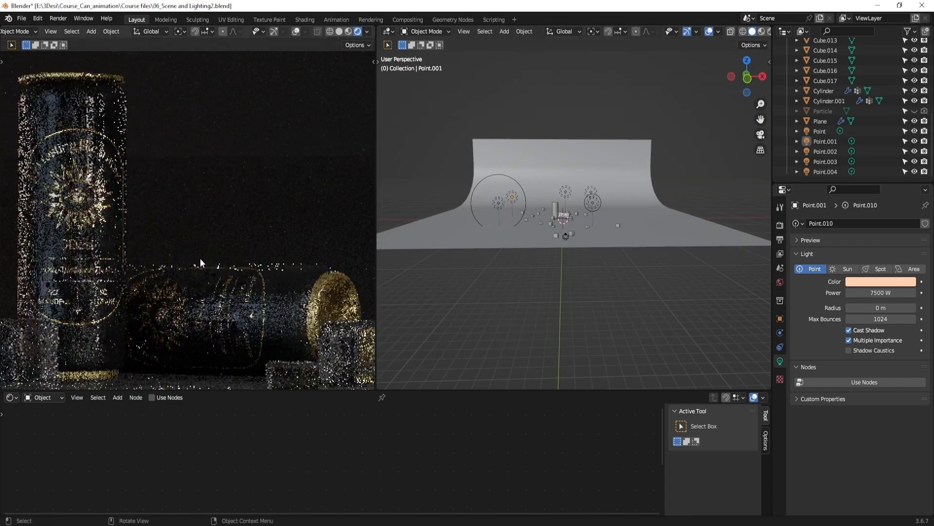
pyautogui.scroll(4, 219, 258)
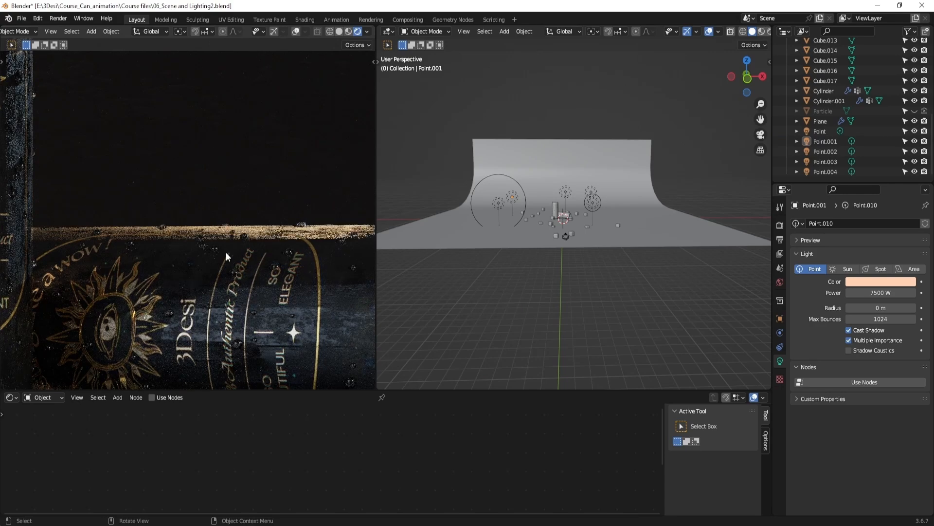
pyautogui.scroll(-8, 226, 252)
pyautogui.scroll(-4, 226, 252)
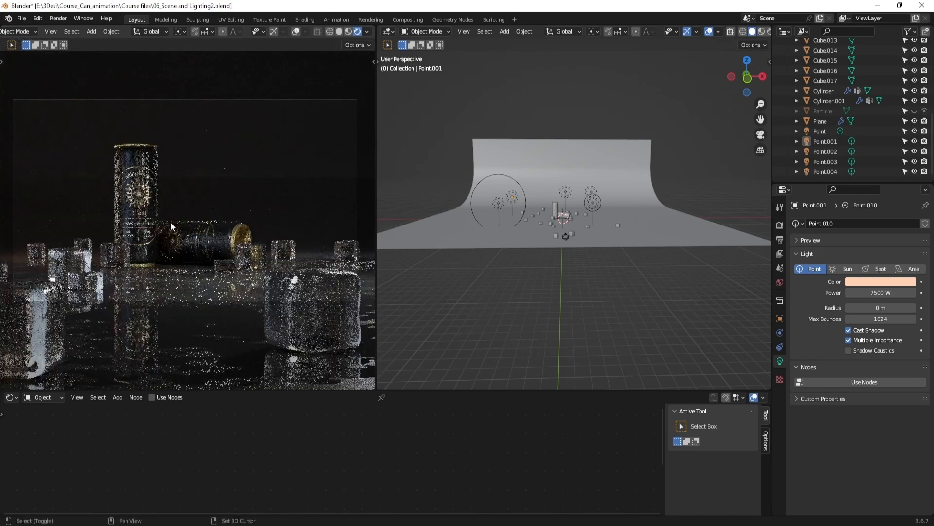
pyautogui.click(150, 195)
pyautogui.moveTo(312, 467); pyautogui.dragTo(330, 478, button='middle')
pyautogui.scroll(5, 339, 462)
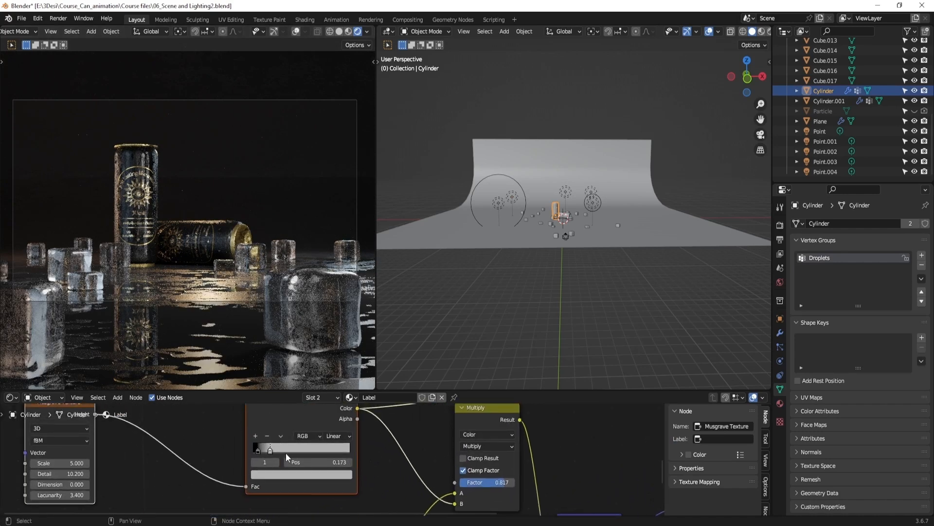
pyautogui.click(272, 448)
pyautogui.click(273, 448)
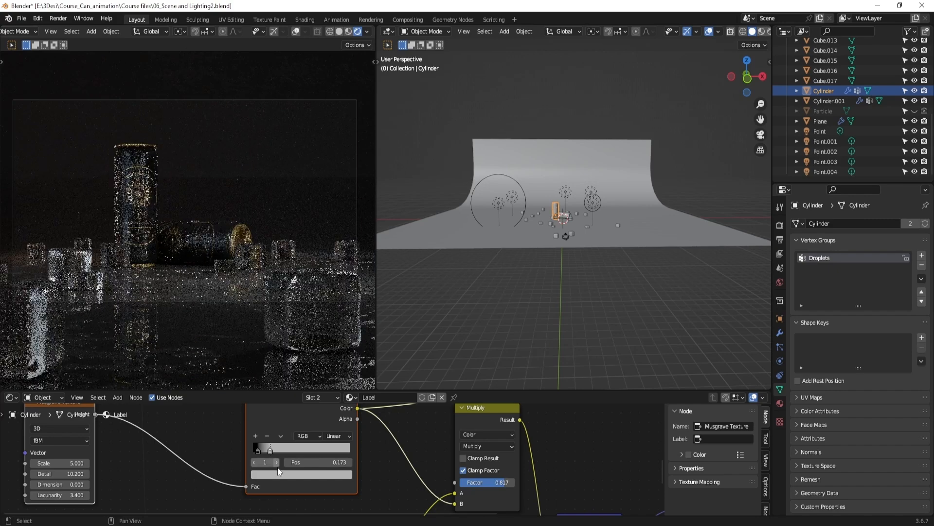
pyautogui.click(281, 474)
pyautogui.moveTo(333, 360)
pyautogui.mouseDown()
pyautogui.moveTo(332, 370)
pyautogui.moveTo(331, 358)
pyautogui.mouseUp()
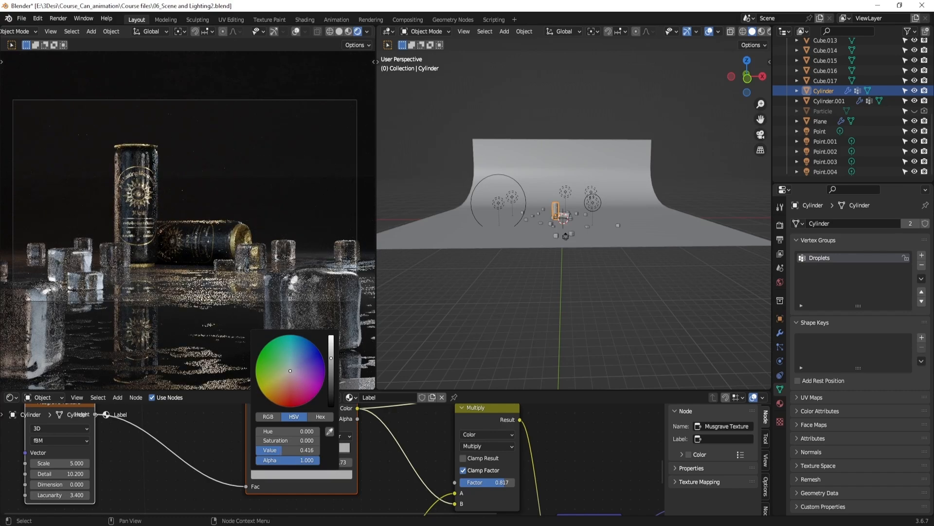
pyautogui.moveTo(331, 357); pyautogui.dragTo(331, 360)
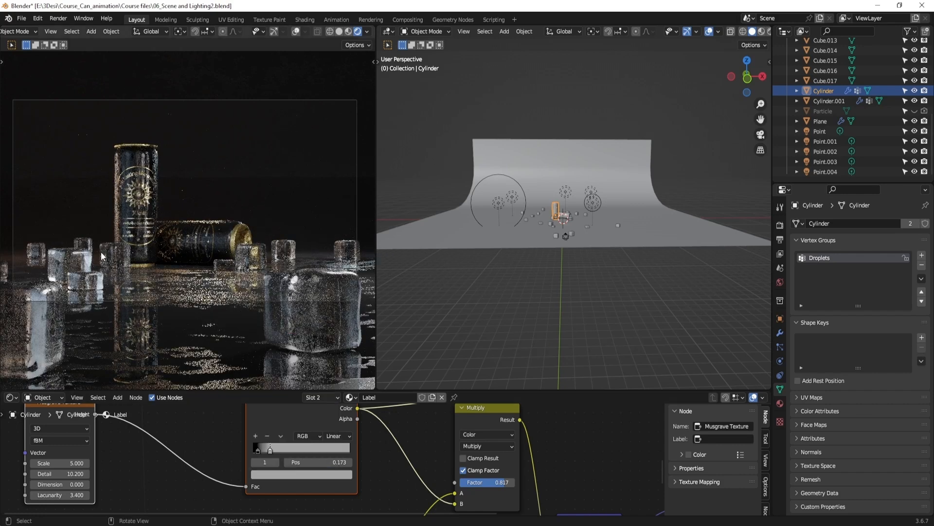
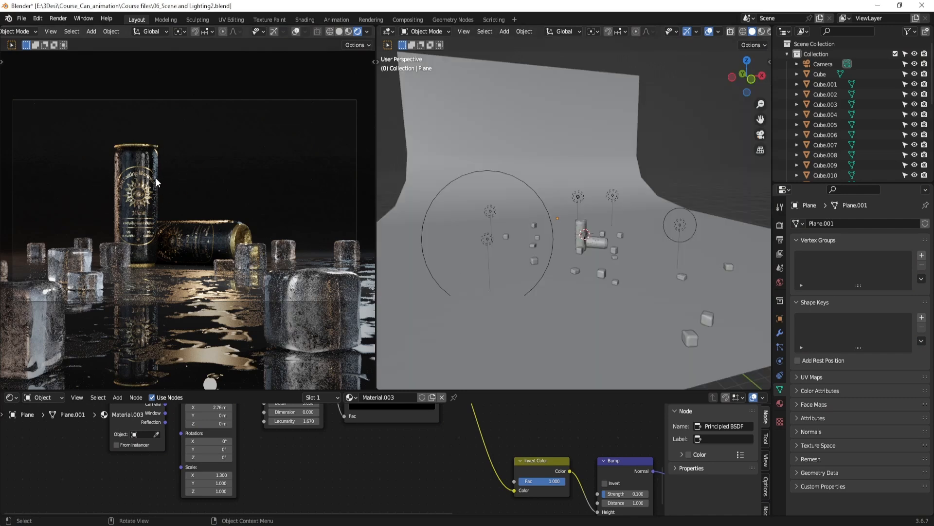
pyautogui.moveTo(86, 115); pyautogui.dragTo(188, 273)
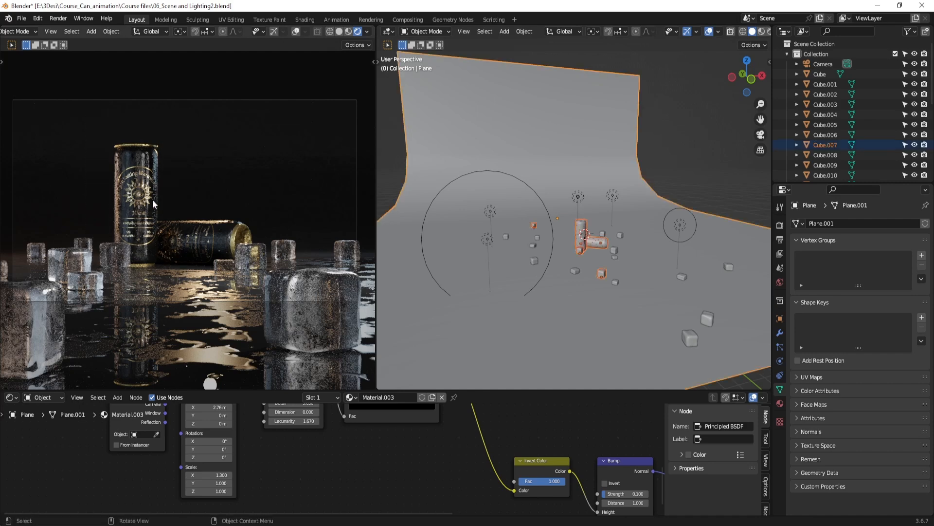
pyautogui.click(198, 166)
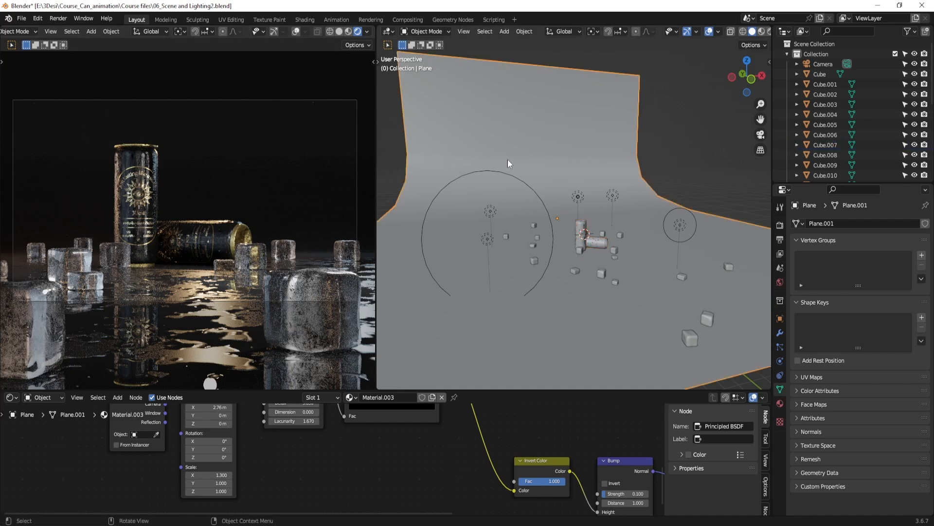
pyautogui.click(704, 136)
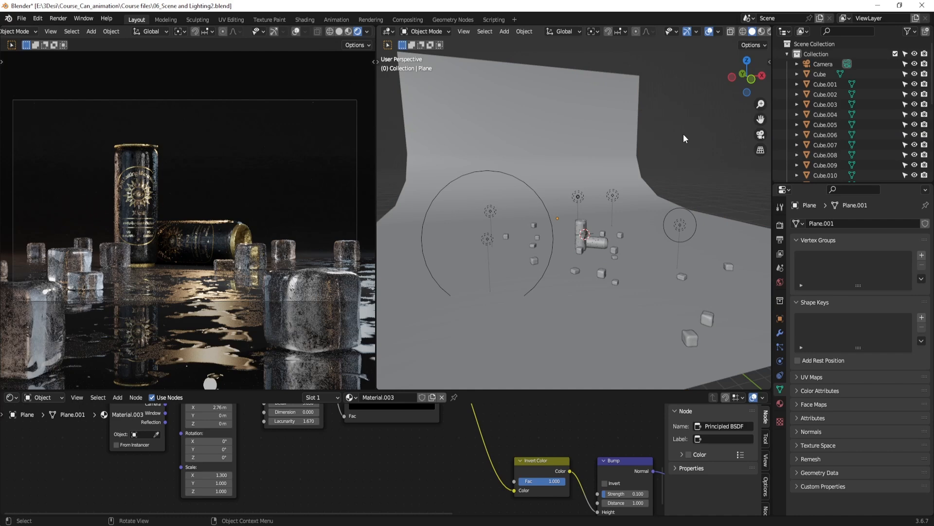
# Duplicate the large blue point light and place the copy about 9.59 m along X and 54.3 m along Y, near the backdrop
pyautogui.moveTo(682, 133); pyautogui.dragTo(642, 289, button='middle')
pyautogui.click(562, 245)
pyautogui.hotkey('shift', 'd')
pyautogui.hotkey('shift', 'z')
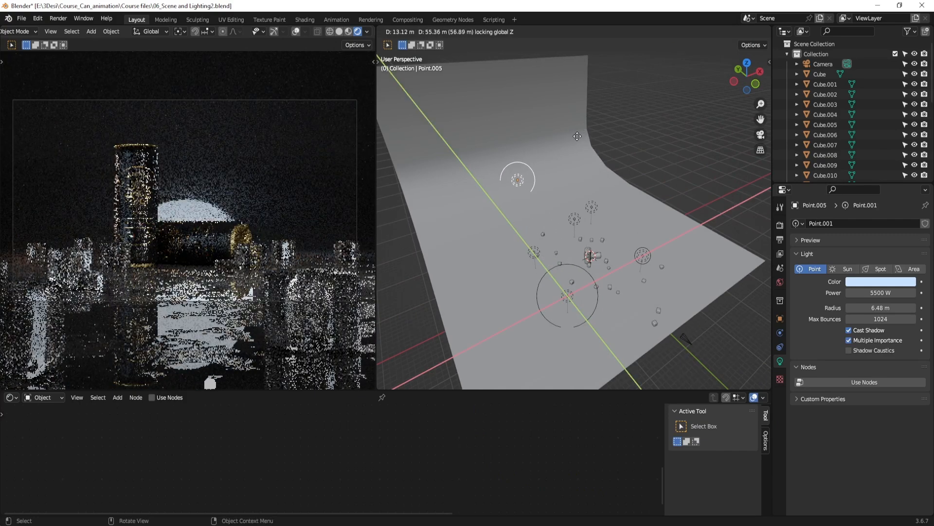
pyautogui.click(570, 138)
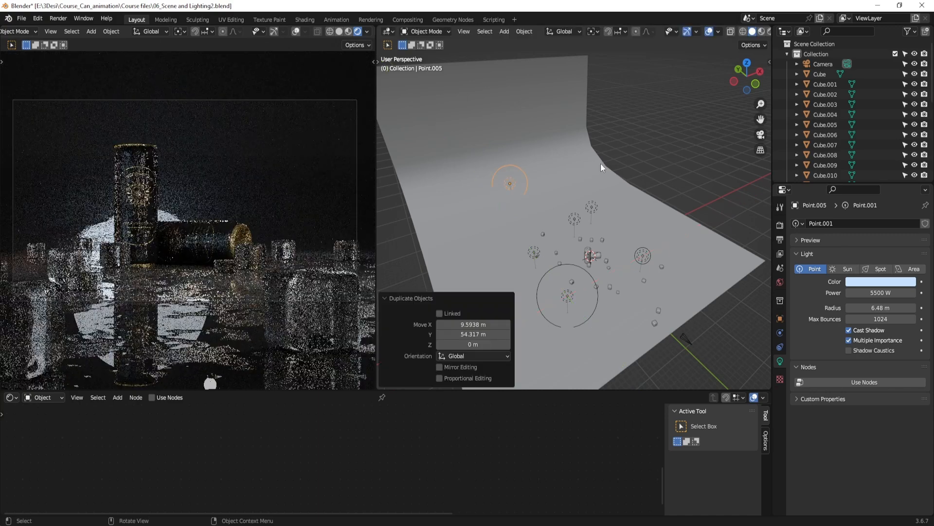
# Reduce the duplicated blue light's radius to 1.46 m and raise it about 25.1 m along Z
pyautogui.moveTo(883, 308); pyautogui.dragTo(873, 308)
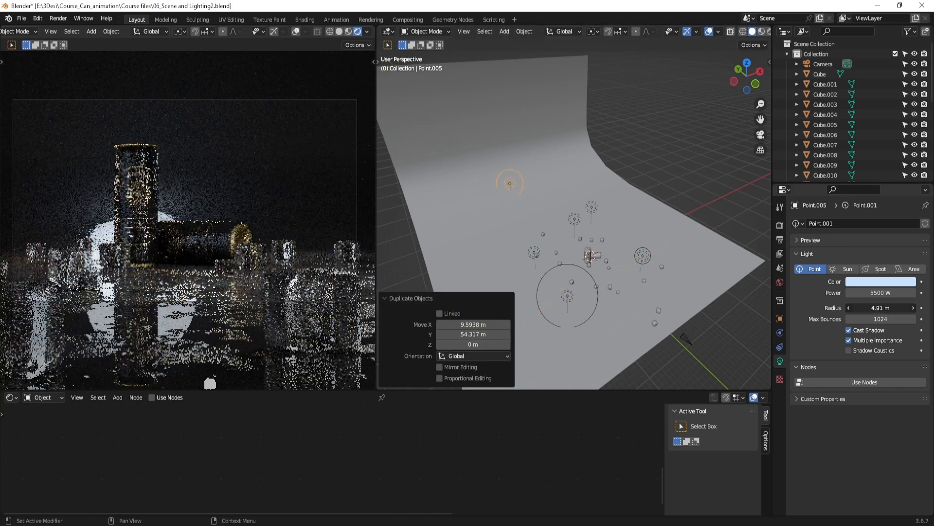
pyautogui.moveTo(583, 224); pyautogui.dragTo(640, 233, button='middle')
pyautogui.press('g')
pyautogui.press('z')
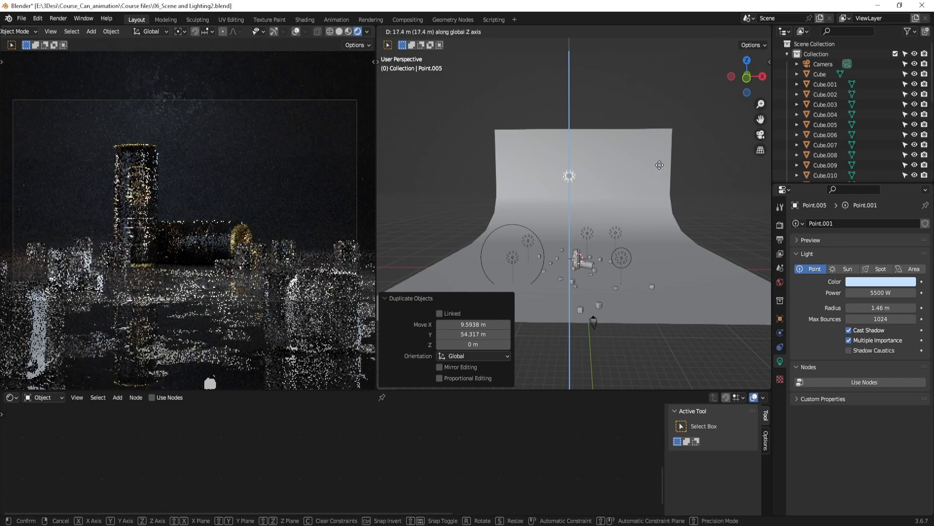
pyautogui.click(659, 147)
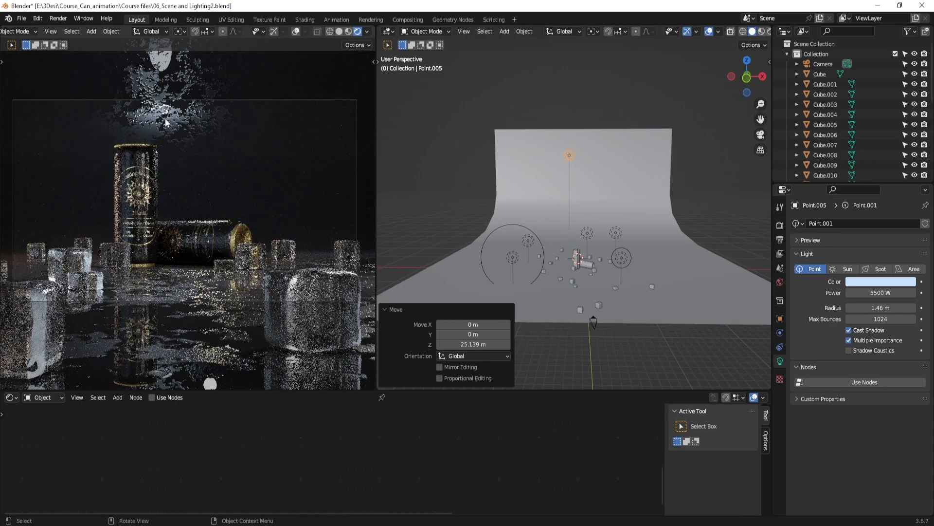
pyautogui.press('g')
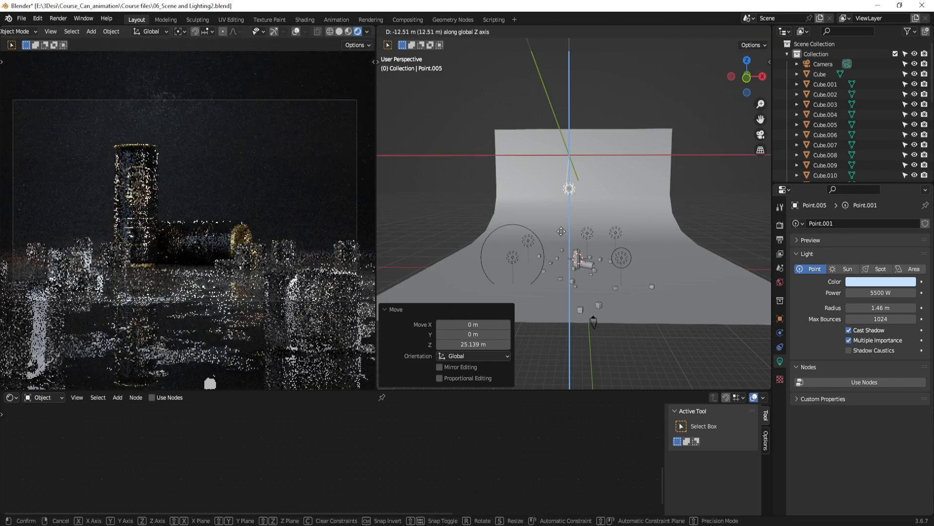
pyautogui.press('z')
pyautogui.rightClick(562, 261)
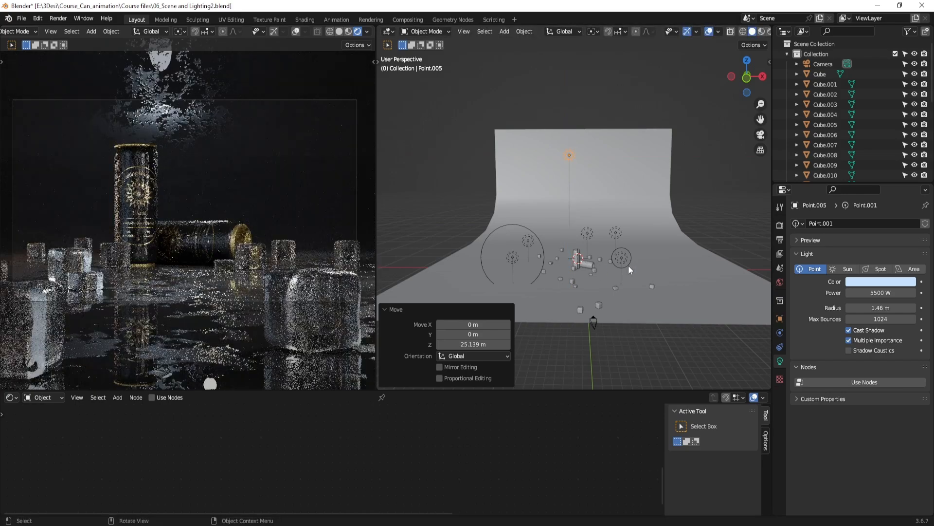
pyautogui.press('g')
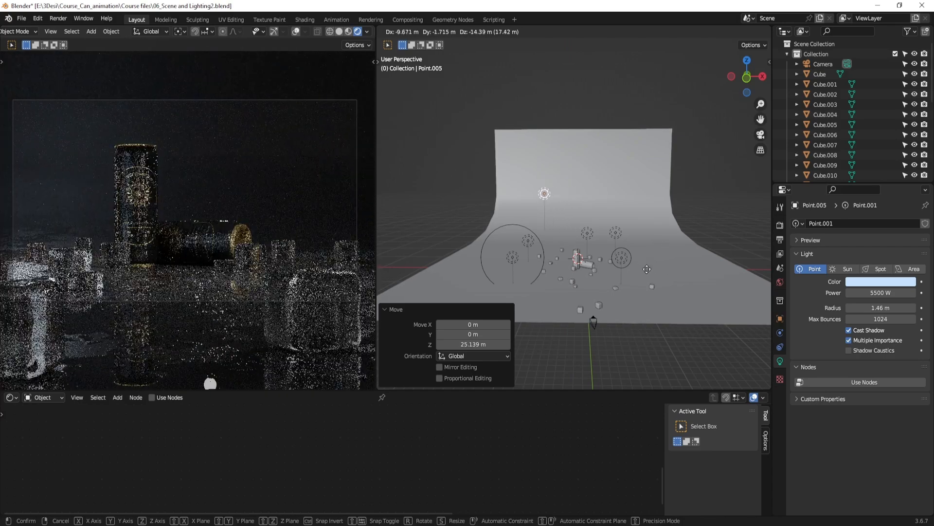
pyautogui.rightClick(672, 265)
# Delete the duplicated blue light near the backdrop
pyautogui.moveTo(673, 247); pyautogui.dragTo(602, 230, button='middle')
pyautogui.press('x')
pyautogui.click(640, 251)
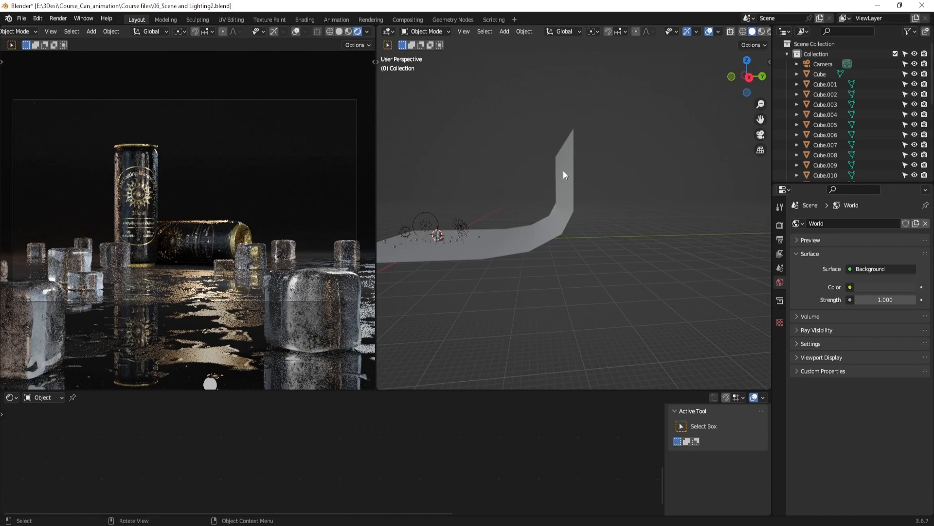
# Delete the backdrop plane's curved and upright faces, keeping only the flat floor beneath the cans
pyautogui.moveTo(564, 175); pyautogui.dragTo(576, 249, button='middle')
pyautogui.click(562, 238)
pyautogui.press('Tab')
pyautogui.press('3')
pyautogui.click(534, 259)
pyautogui.scroll(-1, 541, 259)
pyautogui.press('x')
pyautogui.click(547, 258)
pyautogui.press('l')
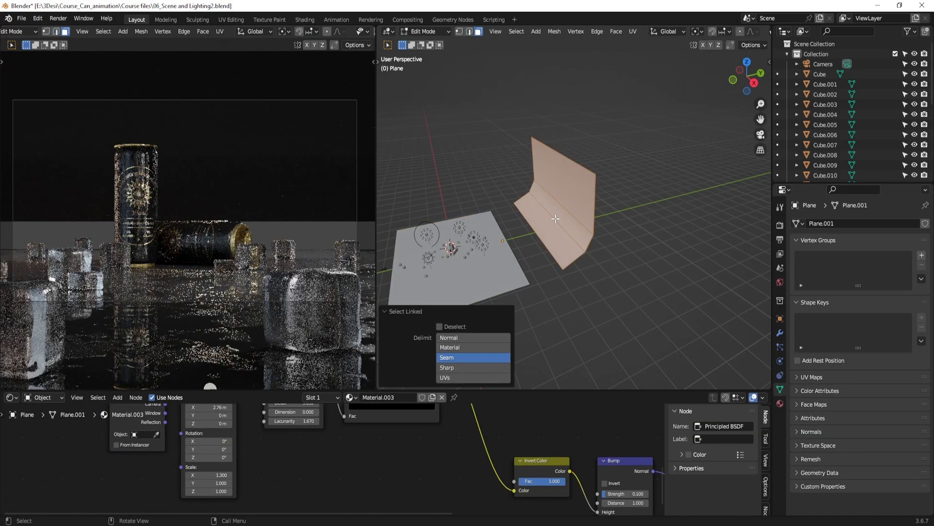
pyautogui.press('x')
pyautogui.click(556, 218)
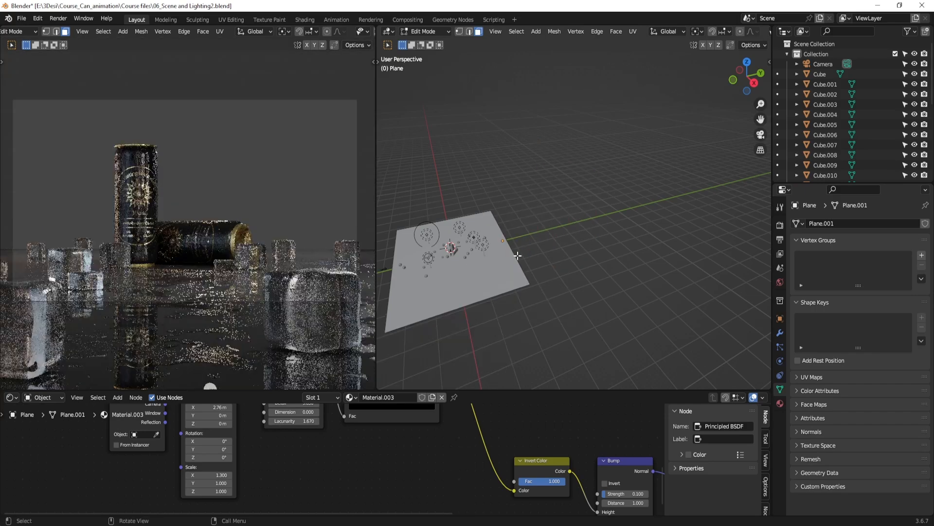
# Extend the floor plane by moving its rear edge about 55.5 m along Y
pyautogui.press('2')
pyautogui.moveTo(558, 254); pyautogui.dragTo(548, 255, button='middle')
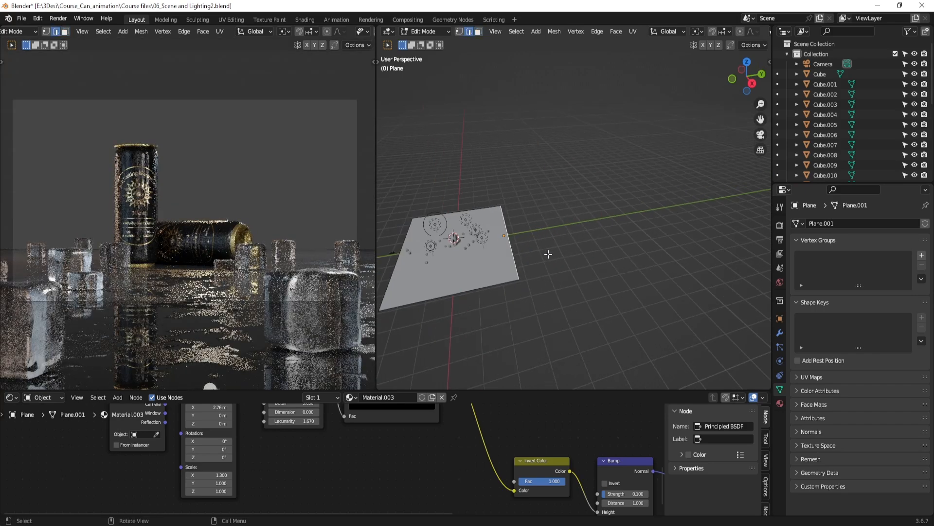
pyautogui.press('g')
pyautogui.press('y')
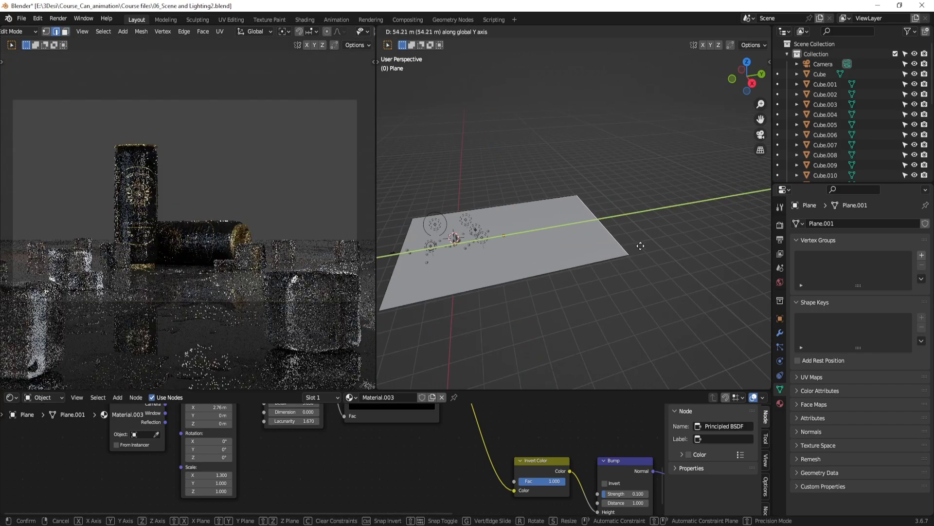
pyautogui.click(642, 246)
pyautogui.press('g')
pyautogui.press('z')
pyautogui.press('Escape')
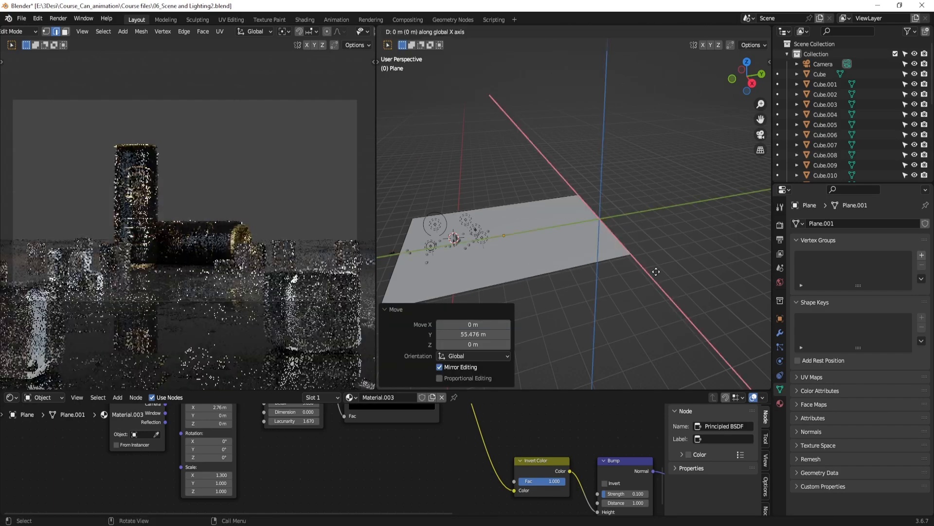
# Extrude the floor's rear edge upwards along Z to form a tall back wall
pyautogui.press('e')
pyautogui.press('z')
pyautogui.click(640, 126)
# Bevel the edge between floor and back wall with a width of about 1.23 m and 6 segments
pyautogui.click(607, 227)
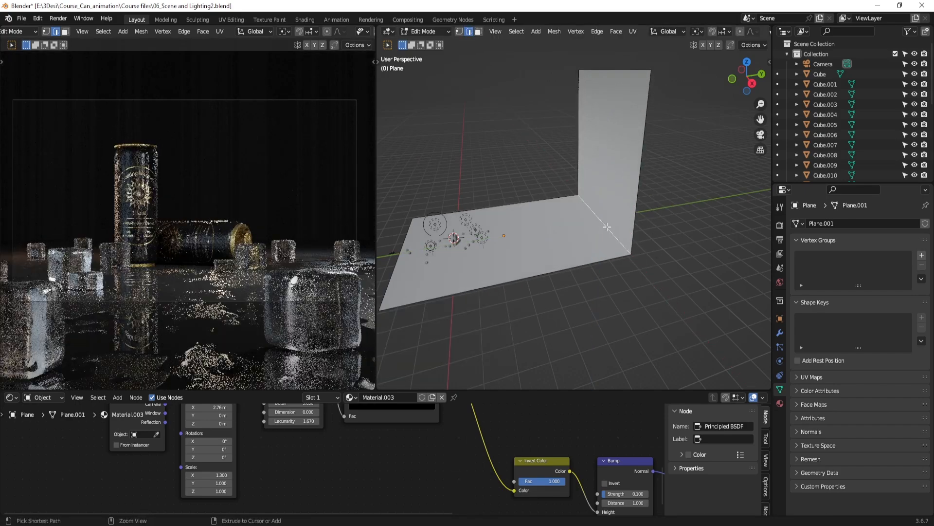
pyautogui.hotkey('ctrl', 'b')
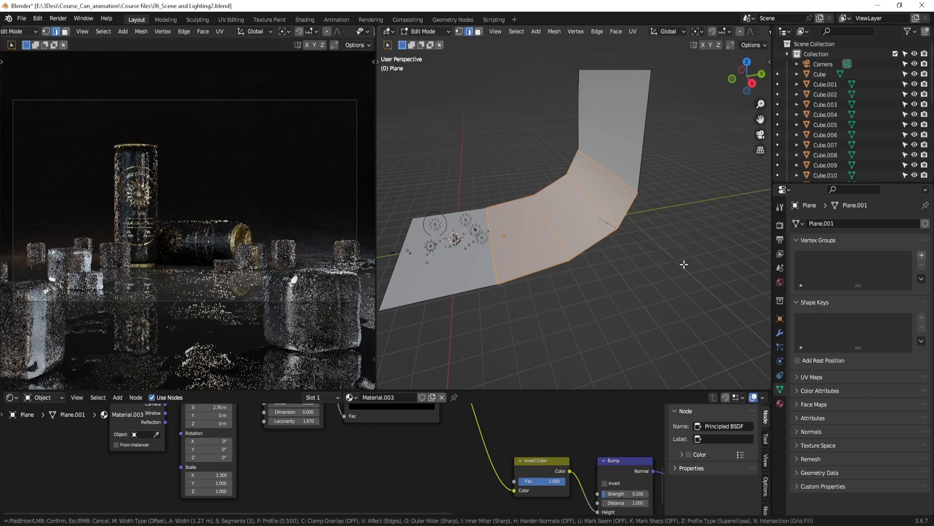
pyautogui.scroll(1, 681, 263)
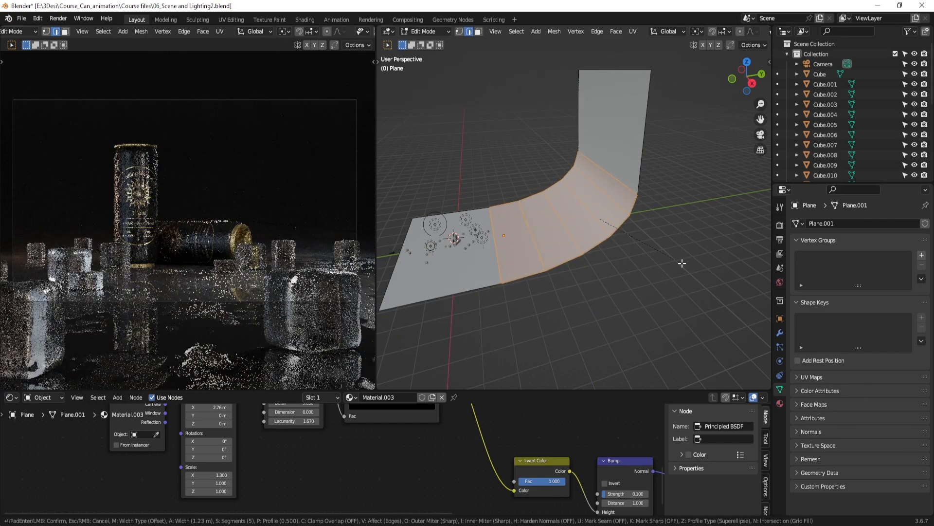
pyautogui.click(682, 263)
pyautogui.rightClick(682, 263)
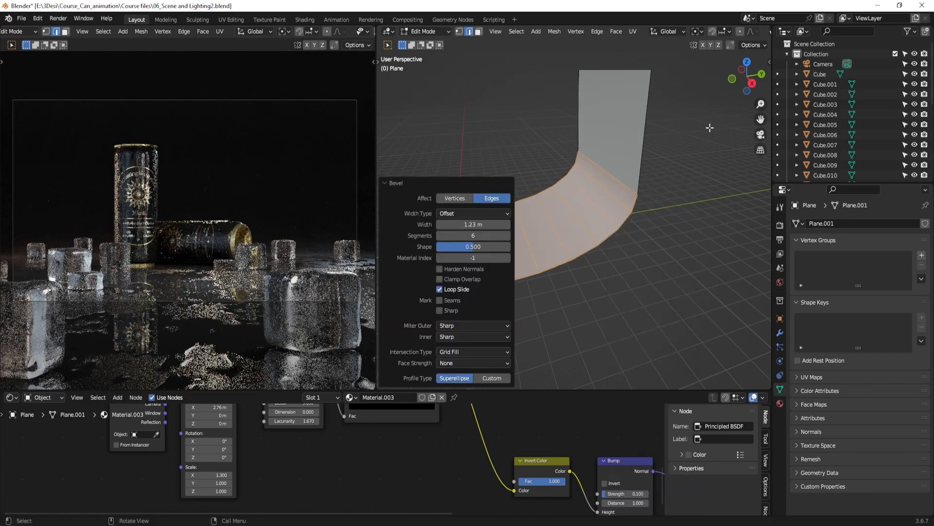
pyautogui.click(768, 128)
# Duplicate the large light-blue point light near the cans and move the copy about 65.4 m along Y towards the back wall
pyautogui.moveTo(649, 178); pyautogui.dragTo(618, 196, button='middle')
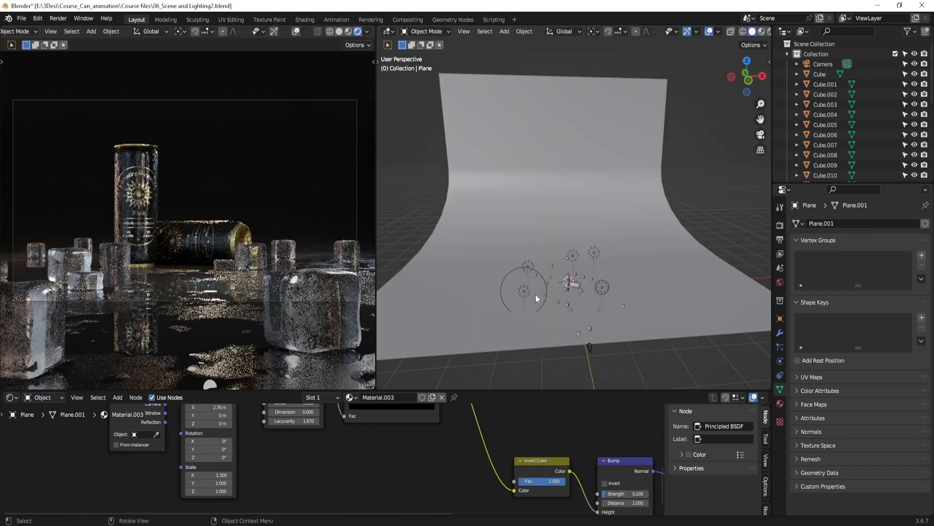
pyautogui.click(534, 293)
pyautogui.moveTo(534, 293)
pyautogui.mouseDown(button='middle')
pyautogui.moveTo(562, 290)
pyautogui.moveTo(637, 330)
pyautogui.mouseUp(button='middle')
pyautogui.click(563, 291)
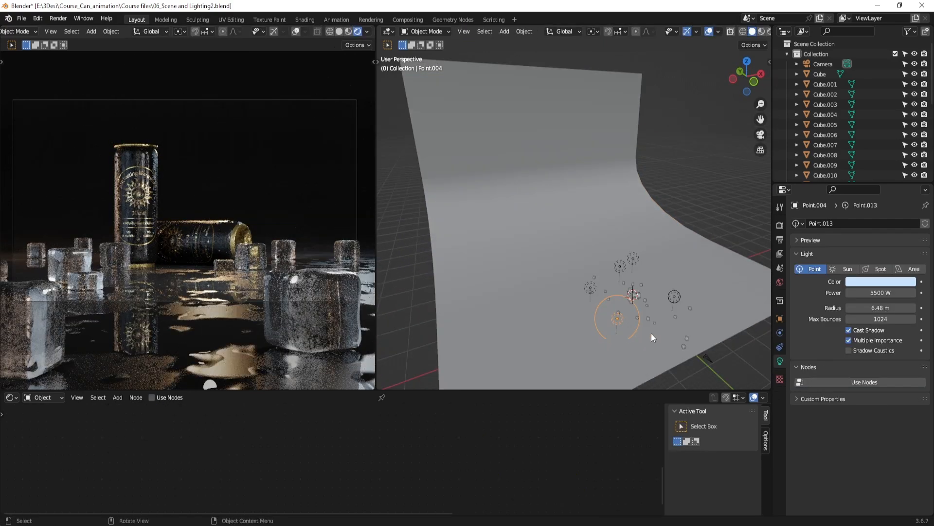
pyautogui.hotkey('shift', 'd')
pyautogui.press('Escape')
pyautogui.press('g')
pyautogui.press('y')
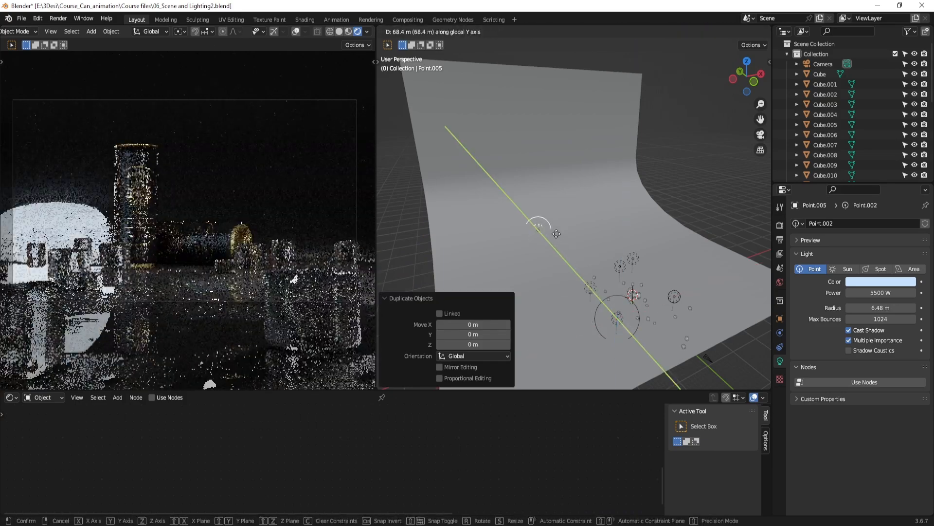
pyautogui.click(565, 238)
# Raise the duplicated light in front of the back wall and shift it about 8.4 m further along Y
pyautogui.moveTo(626, 244); pyautogui.dragTo(600, 241, button='middle')
pyautogui.press('g')
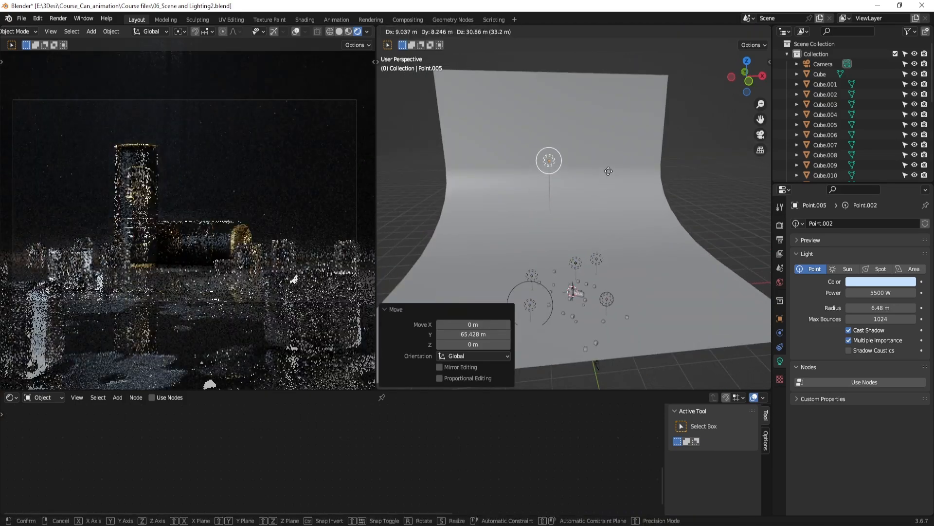
pyautogui.click(597, 157)
pyautogui.moveTo(596, 156); pyautogui.dragTo(607, 204, button='middle')
pyautogui.press('g')
pyautogui.press('y')
pyautogui.click(608, 212)
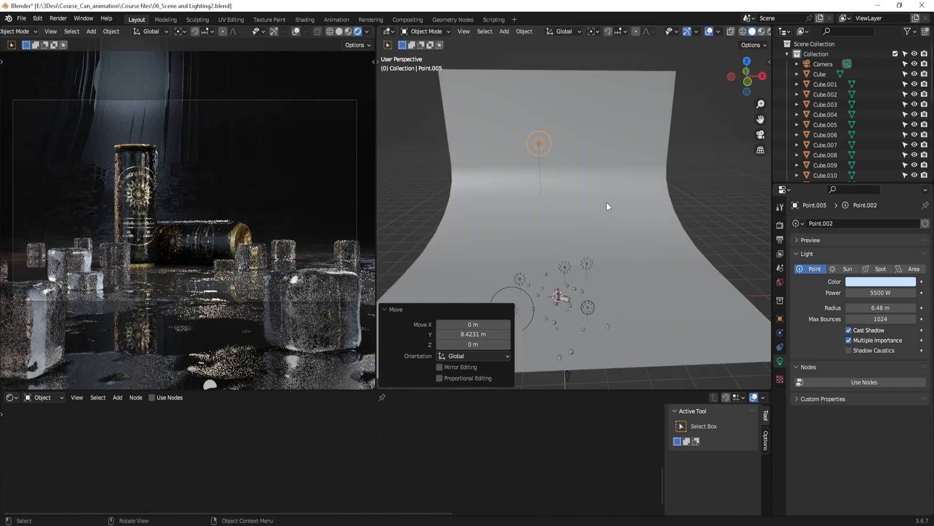
# Unwrap all faces of the curved backdrop plane with the standard Unwrap
pyautogui.click(606, 203)
pyautogui.scroll(-1, 607, 203)
pyautogui.press('Tab')
pyautogui.press('a')
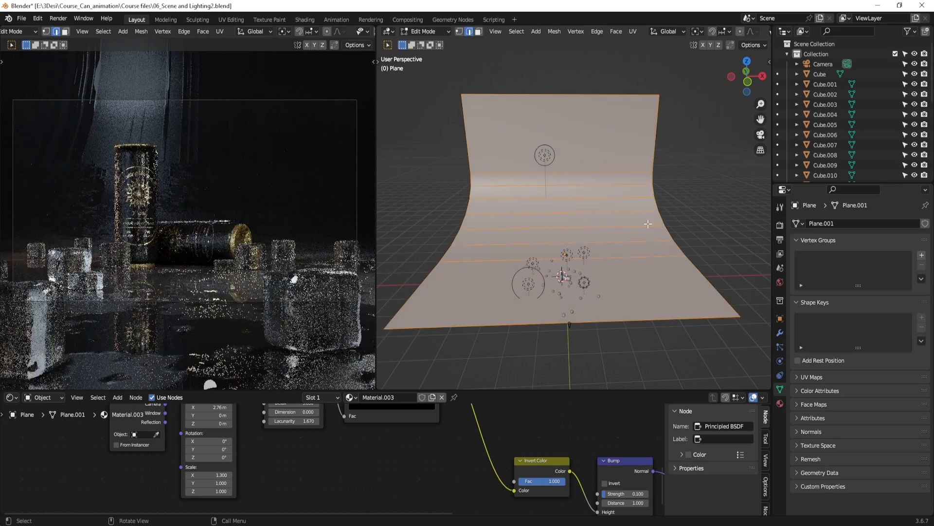
pyautogui.press('u')
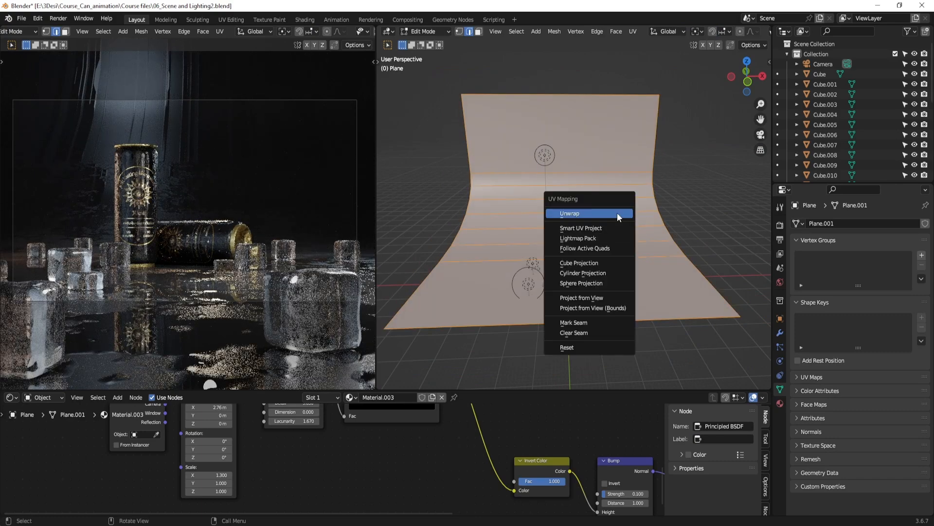
pyautogui.click(617, 213)
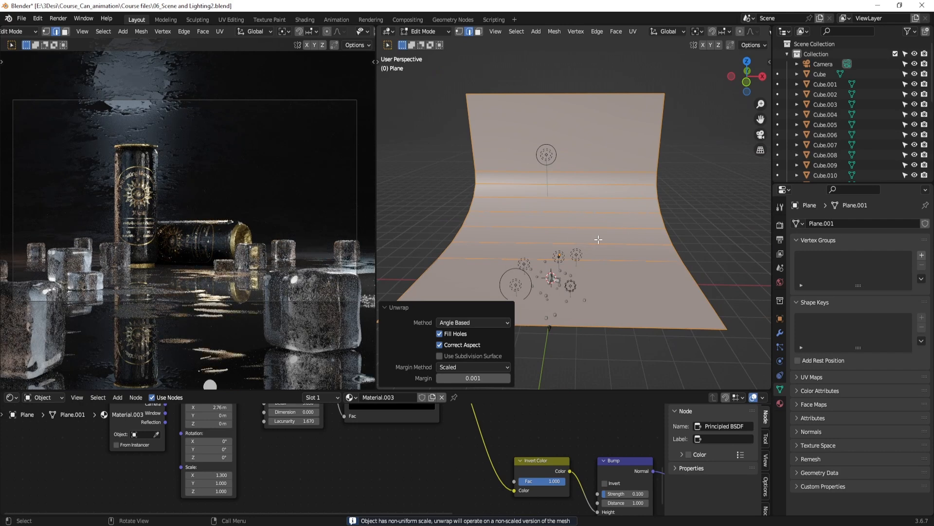
pyautogui.press('Tab')
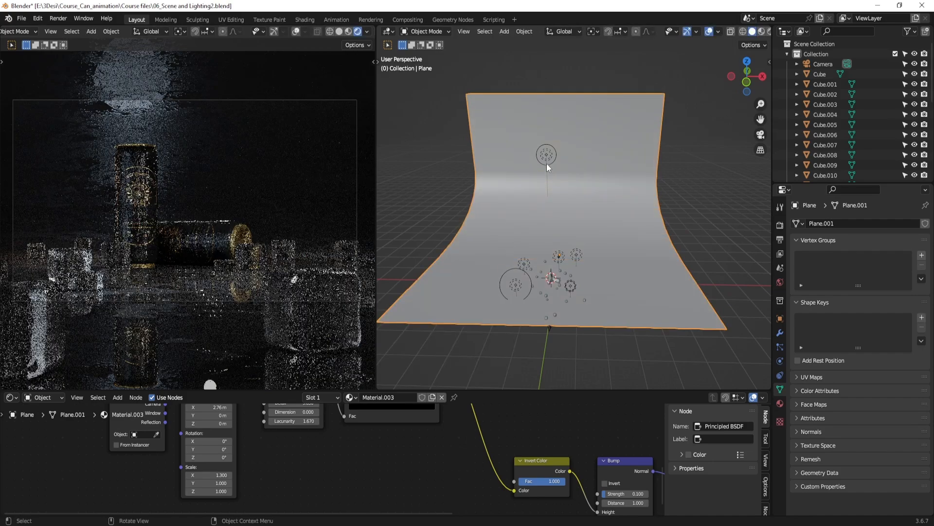
# Lower the back-wall light about 8 m along Z and nudge it about 1.3 m along X
pyautogui.click(546, 156)
pyautogui.press('g')
pyautogui.press('z')
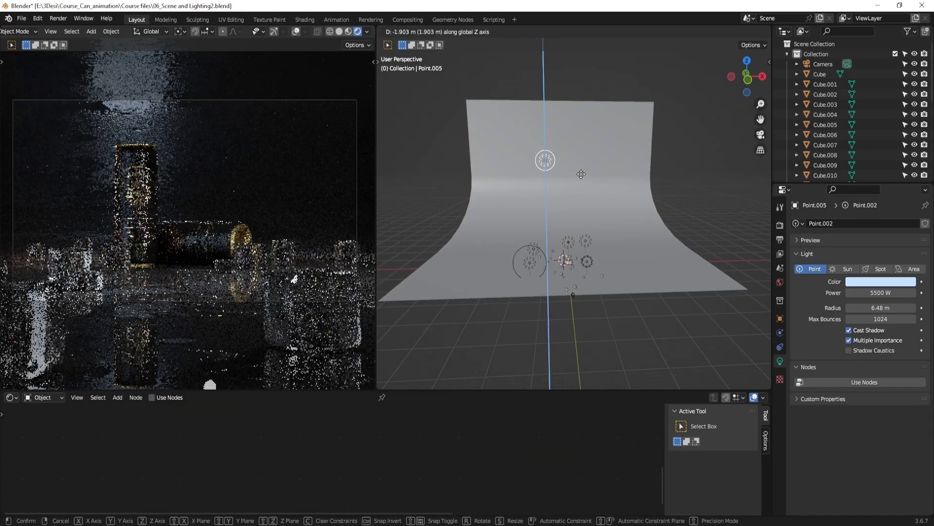
pyautogui.click(582, 185)
pyautogui.press('g')
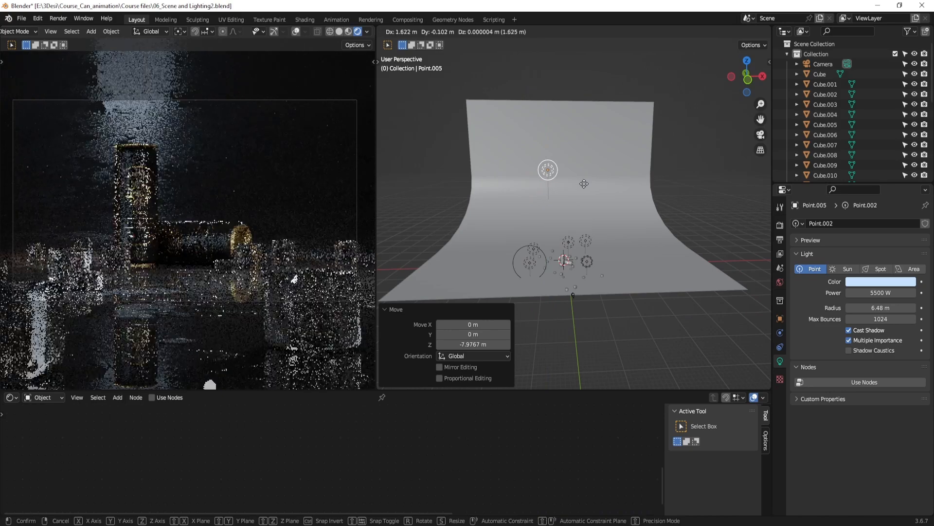
pyautogui.click(600, 208)
pyautogui.press('g')
pyautogui.press('z')
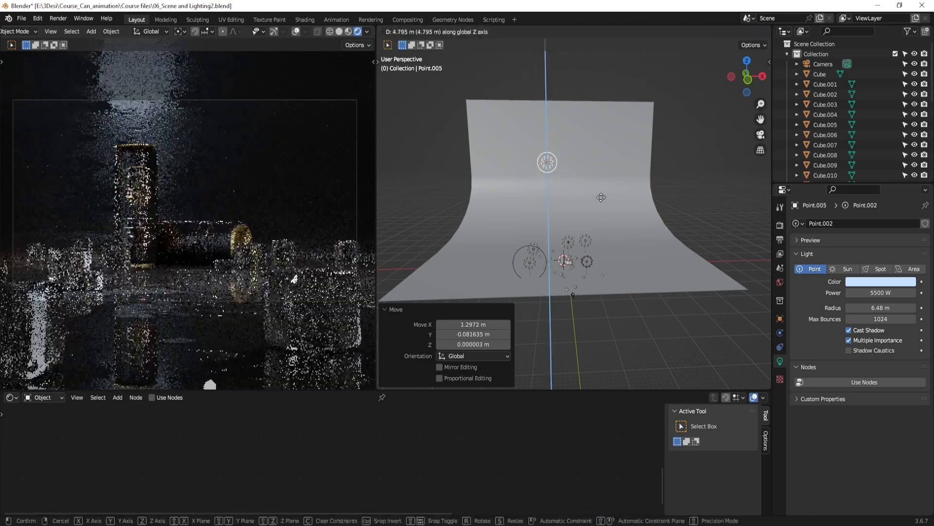
pyautogui.rightClick(600, 186)
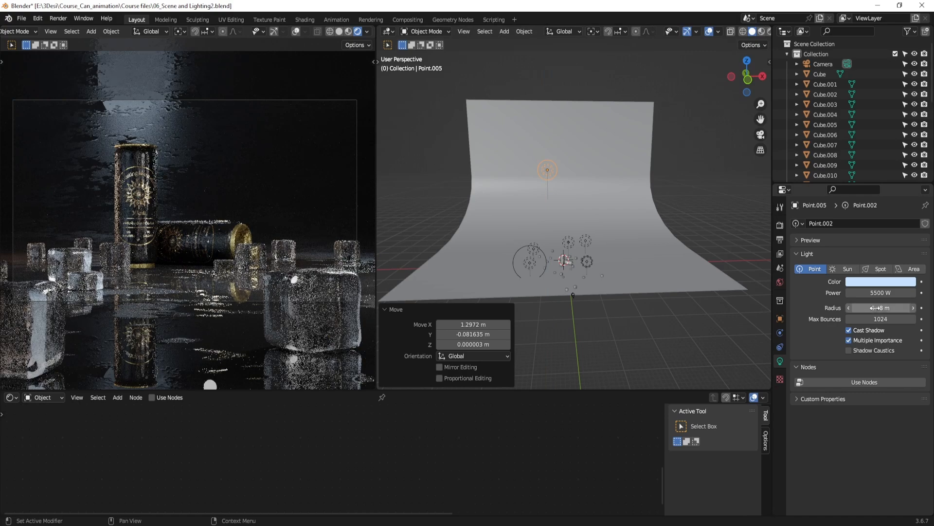
# Set the back-wall light's radius to 5.02 m and raise it about 0.3 m along Z
pyautogui.moveTo(883, 308); pyautogui.dragTo(884, 308)
pyautogui.moveTo(881, 308)
pyautogui.mouseDown()
pyautogui.moveTo(866, 308)
pyautogui.moveTo(896, 308)
pyautogui.mouseUp()
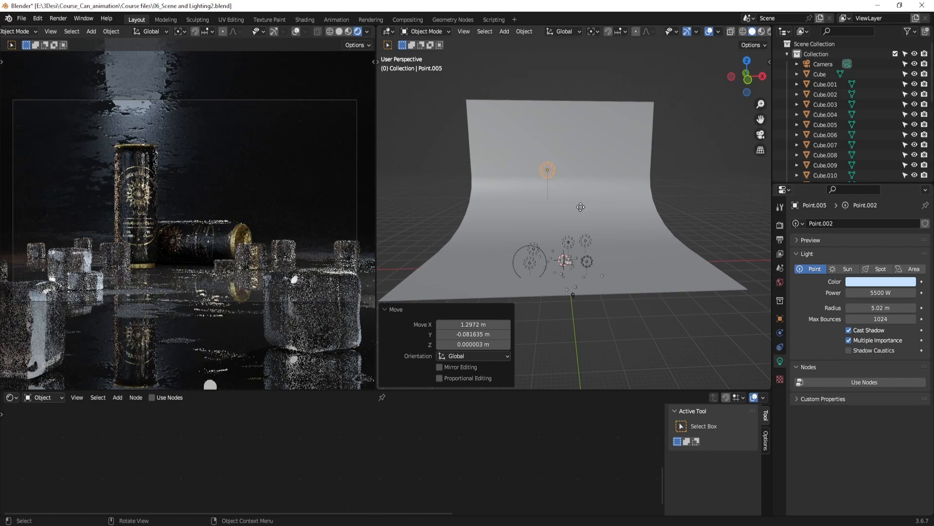
pyautogui.press('g')
pyautogui.press('z')
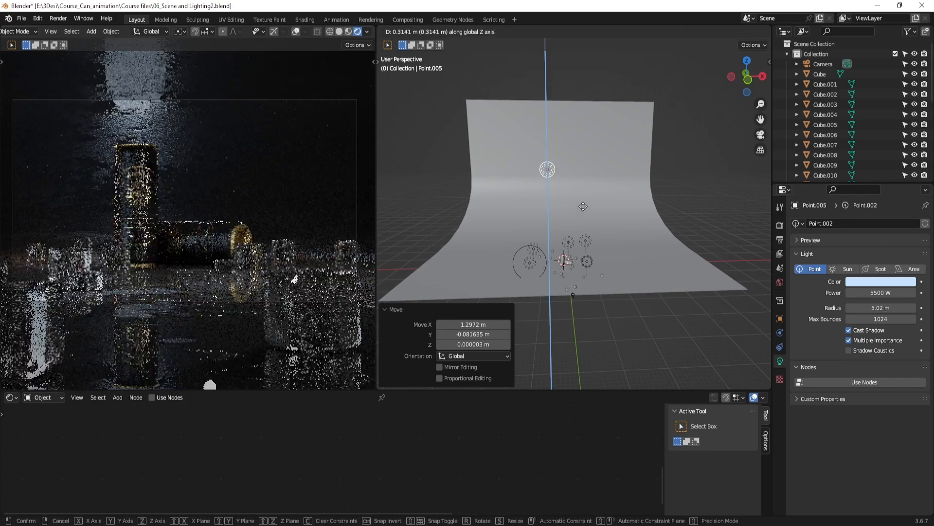
pyautogui.click(583, 206)
# Lighten the black first stop of the backdrop material's colour ramp to a mid grey
pyautogui.click(170, 130)
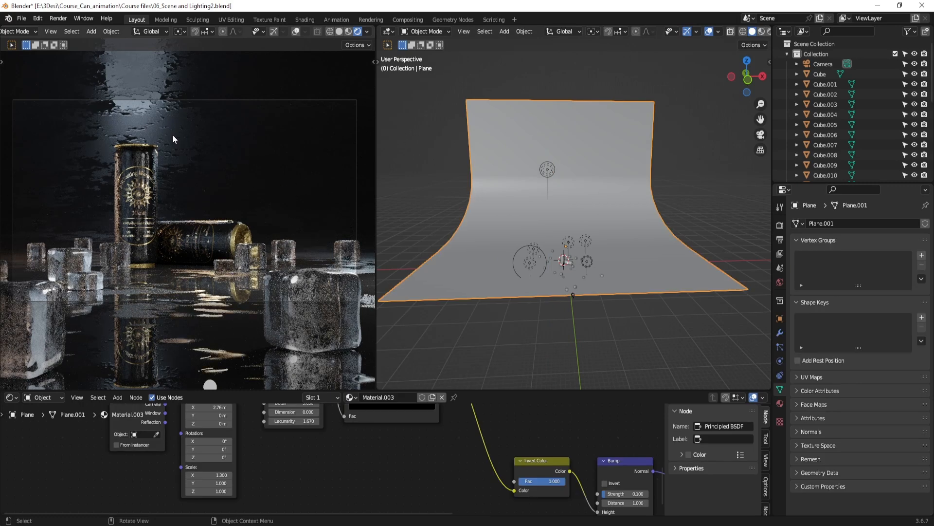
pyautogui.scroll(-2, 362, 501)
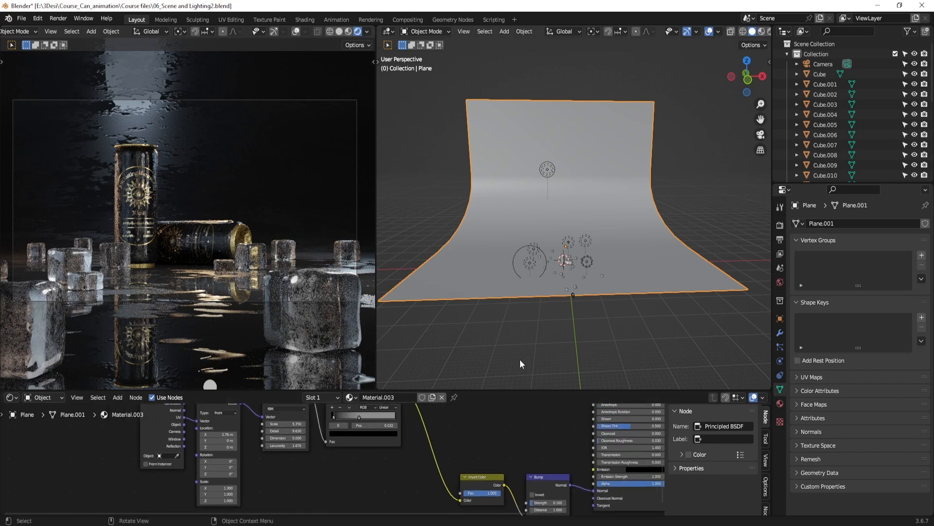
pyautogui.moveTo(496, 429); pyautogui.dragTo(460, 458, button='middle')
pyautogui.scroll(3, 369, 459)
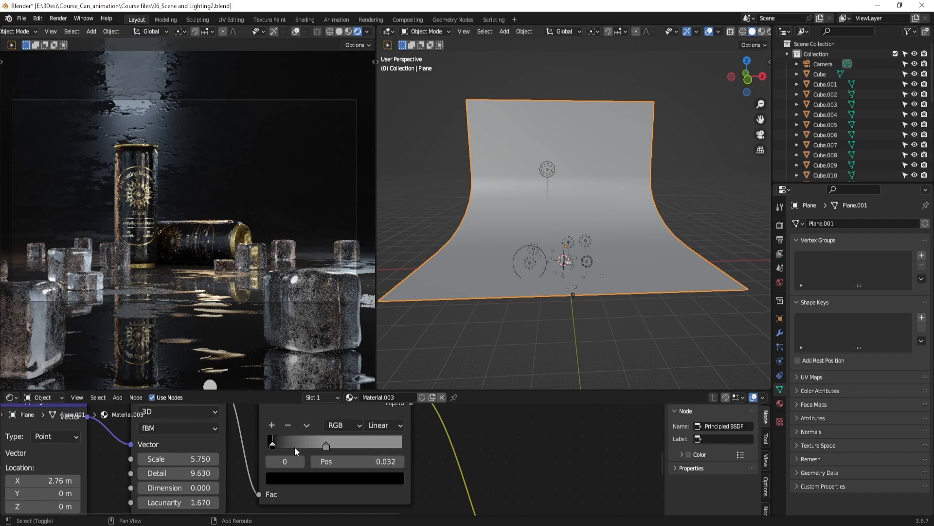
pyautogui.click(298, 478)
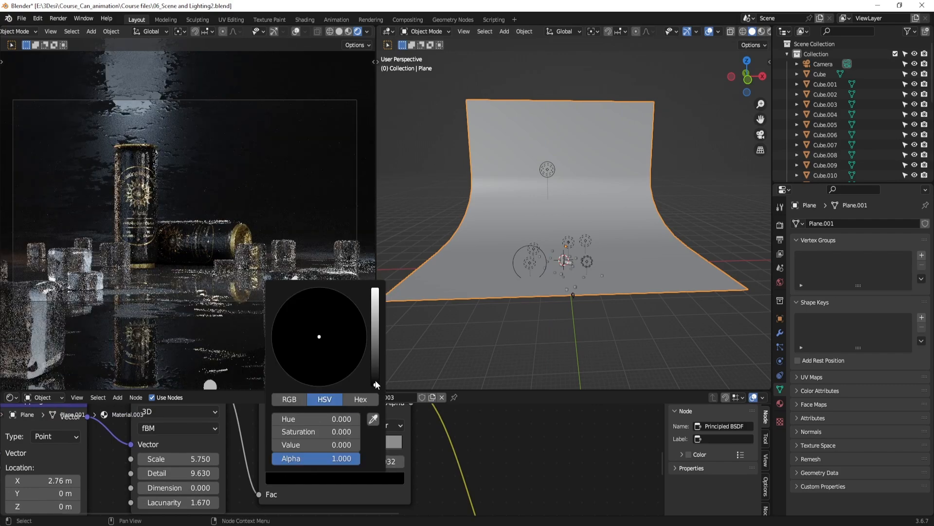
pyautogui.moveTo(375, 387); pyautogui.dragTo(376, 346)
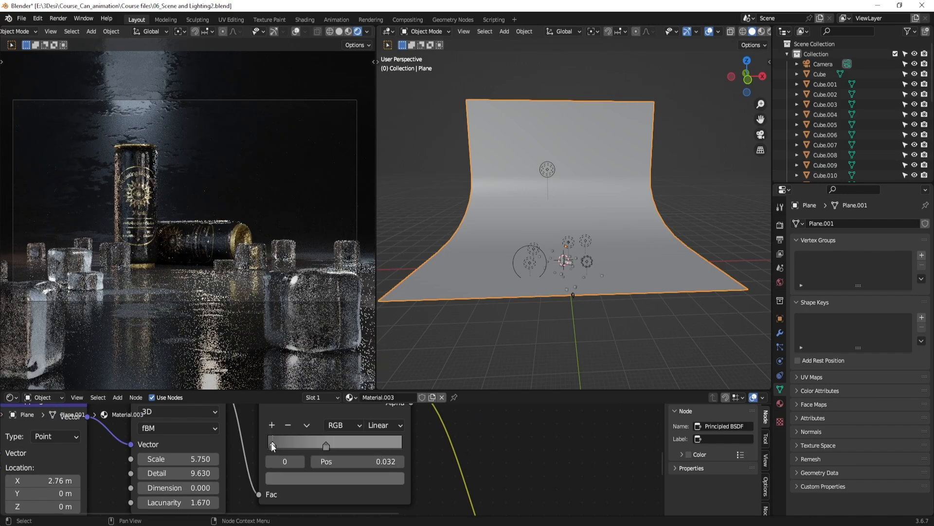
# Move the colour ramp's second stop to position 0.523 and adjust the brightness of its grey
pyautogui.moveTo(298, 444); pyautogui.dragTo(340, 446)
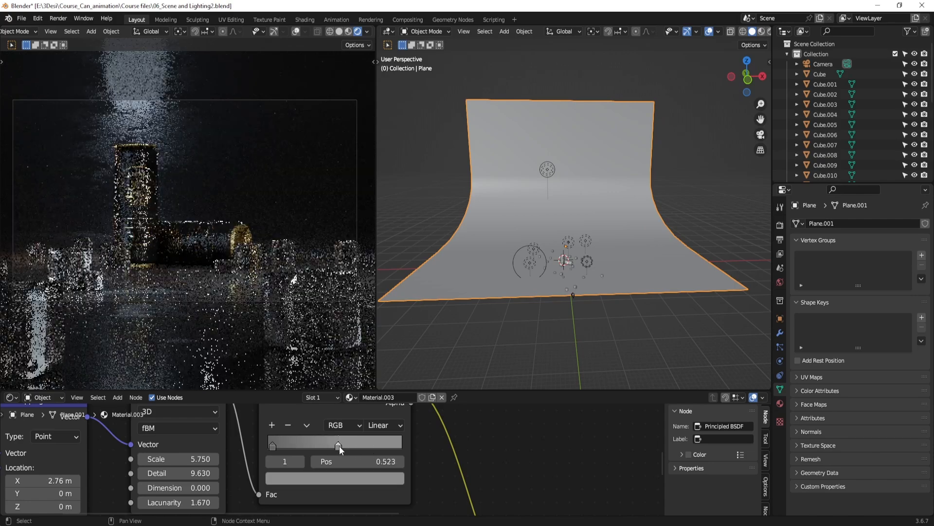
pyautogui.click(341, 478)
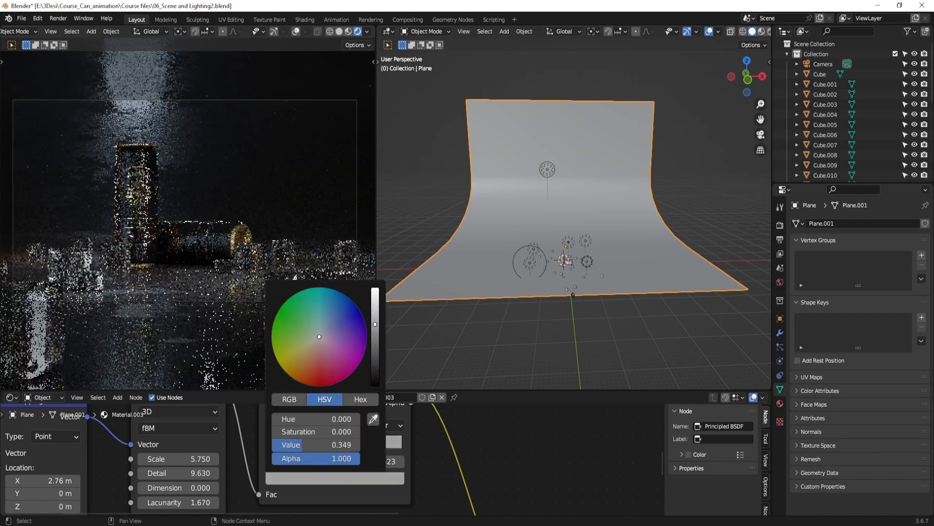
pyautogui.moveTo(376, 312); pyautogui.dragTo(375, 331)
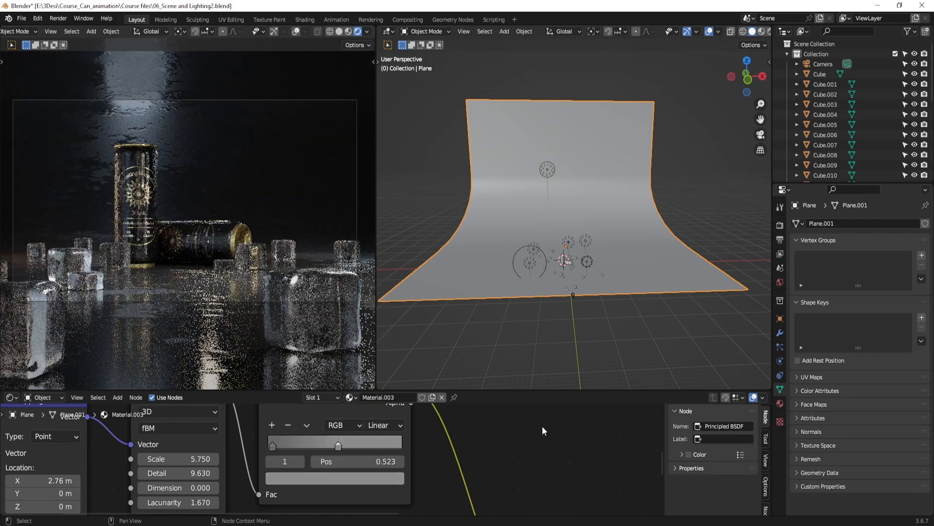
# Move the back-wall light about 1.5 m in X, -2.6 m in Y and -8.2 m in Z
pyautogui.scroll(-7, 541, 432)
pyautogui.moveTo(541, 433); pyautogui.dragTo(473, 338, button='middle')
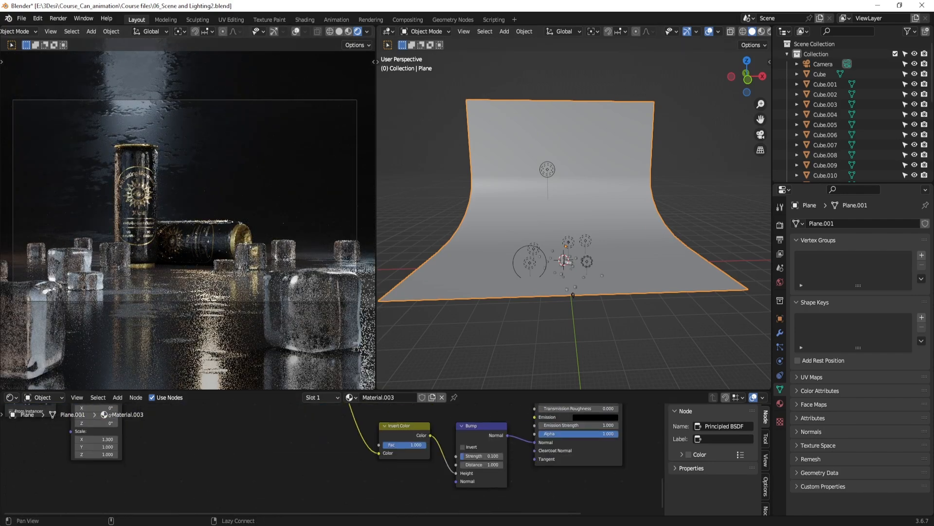
pyautogui.moveTo(582, 187); pyautogui.dragTo(626, 183, button='middle')
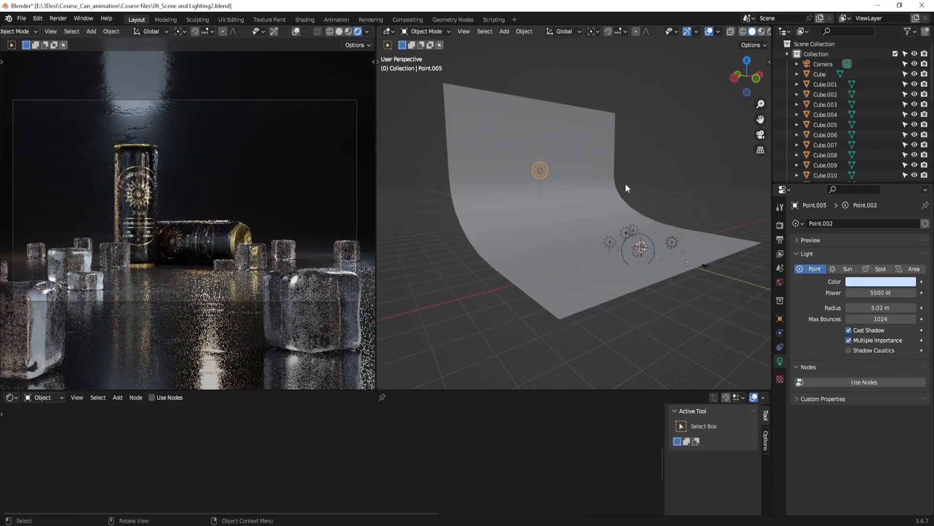
pyautogui.press('g')
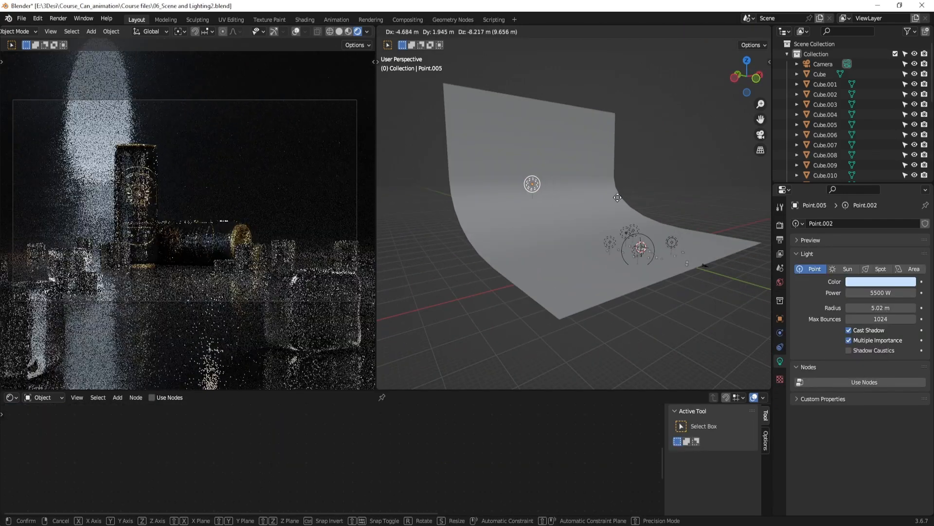
pyautogui.click(627, 195)
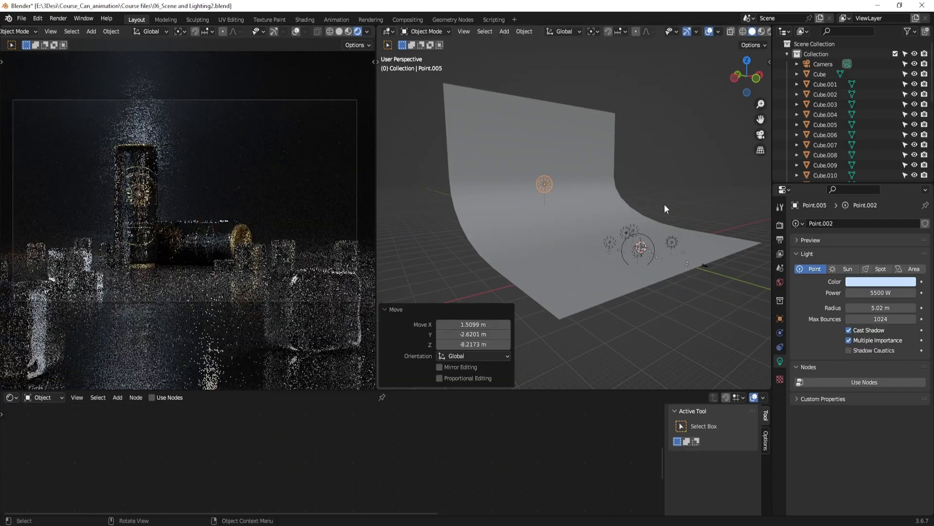
# Shift the back-wall light about -0.97 m along X to place its glow behind the standing can
pyautogui.moveTo(665, 204); pyautogui.dragTo(591, 176, button='middle')
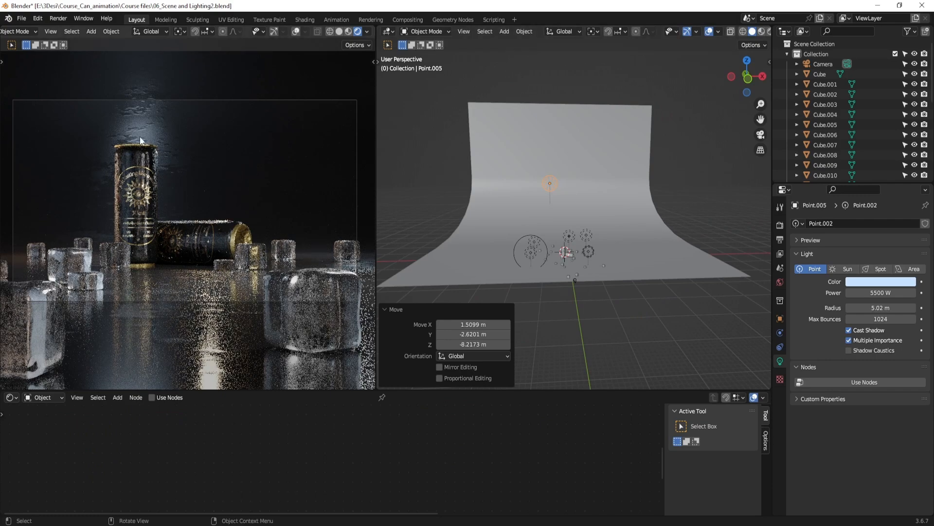
pyautogui.moveTo(618, 188); pyautogui.dragTo(616, 185, button='middle')
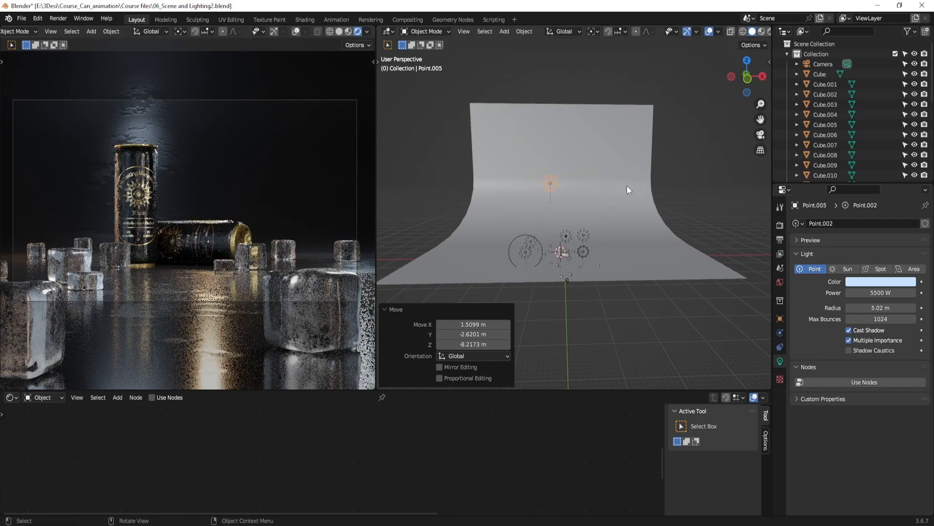
pyautogui.press('g')
pyautogui.press('x')
pyautogui.click(626, 185)
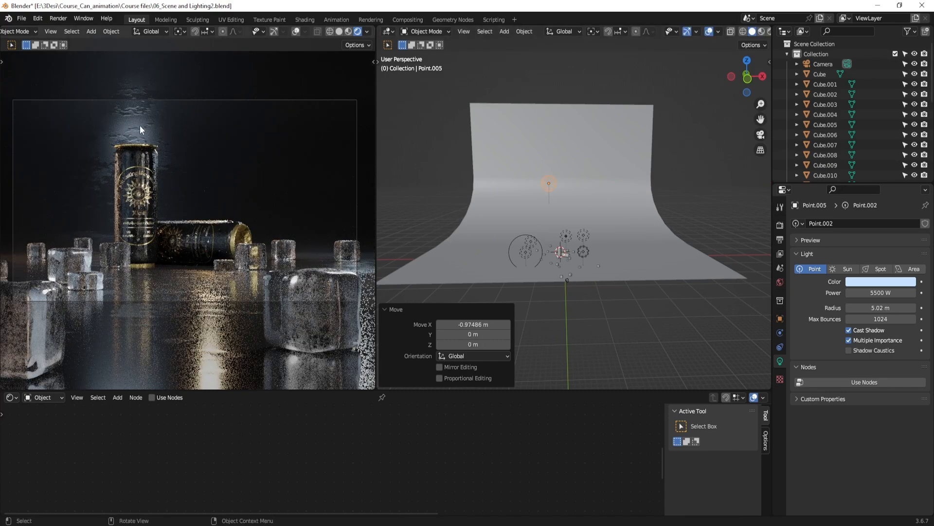
# Reduce the back-wall light's power to 3500 W after trying 2500 W
pyautogui.moveTo(635, 272); pyautogui.dragTo(656, 270, button='middle')
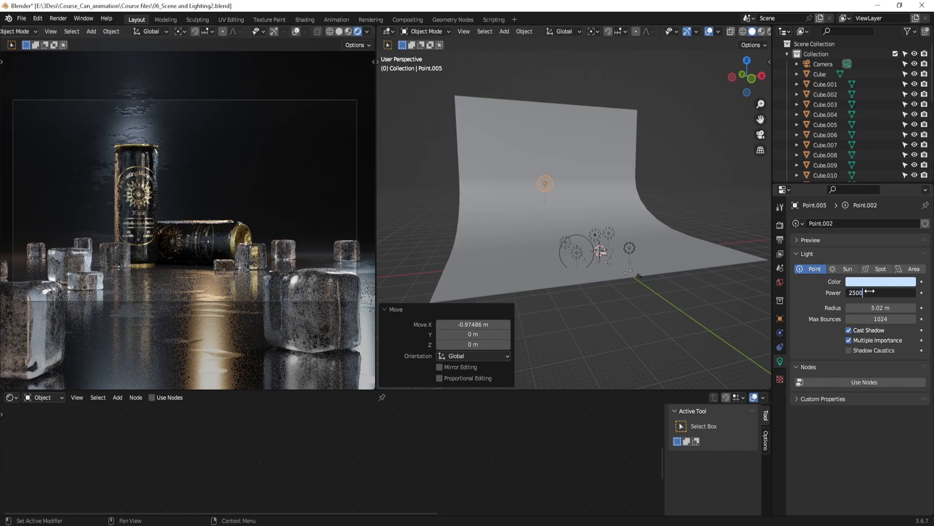
pyautogui.press('Return')
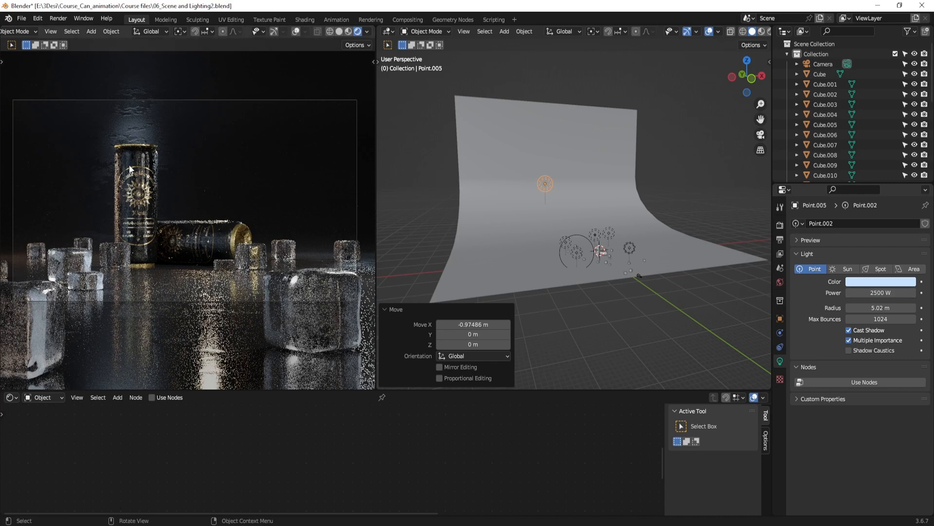
pyautogui.click(872, 292)
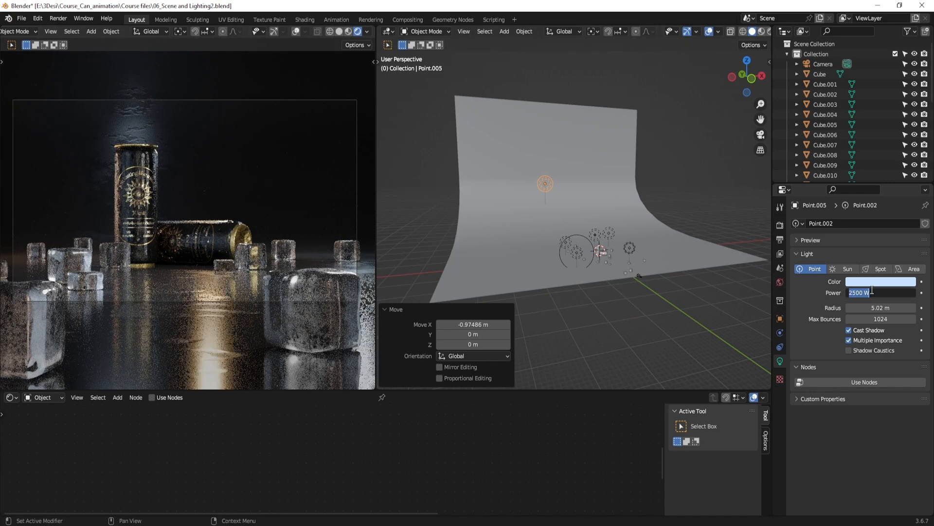
pyautogui.write('35')
pyautogui.press('Return')
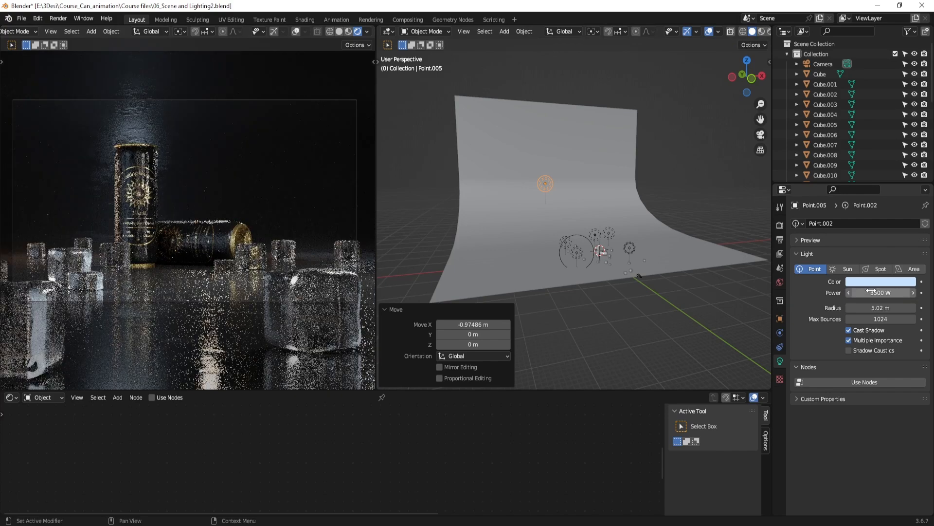
pyautogui.scroll(8, 655, 267)
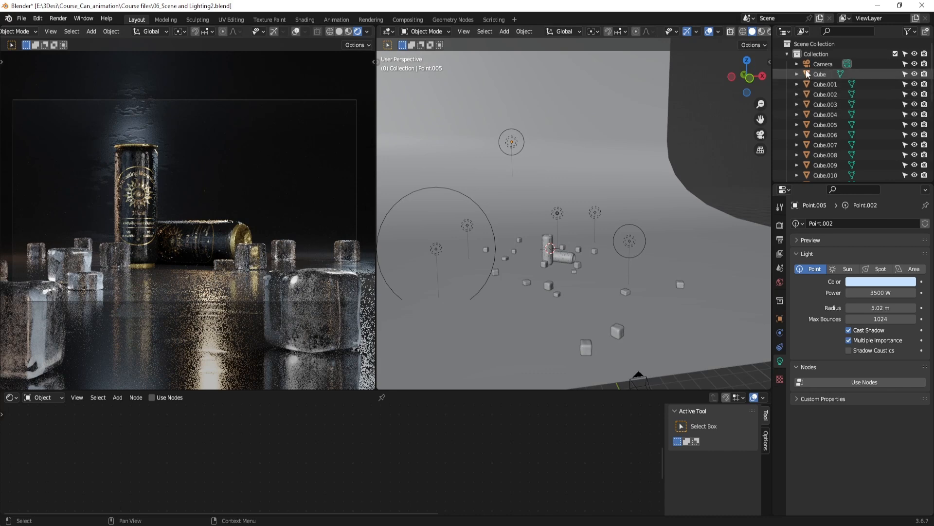
# Enable depth of field on the camera
pyautogui.click(823, 65)
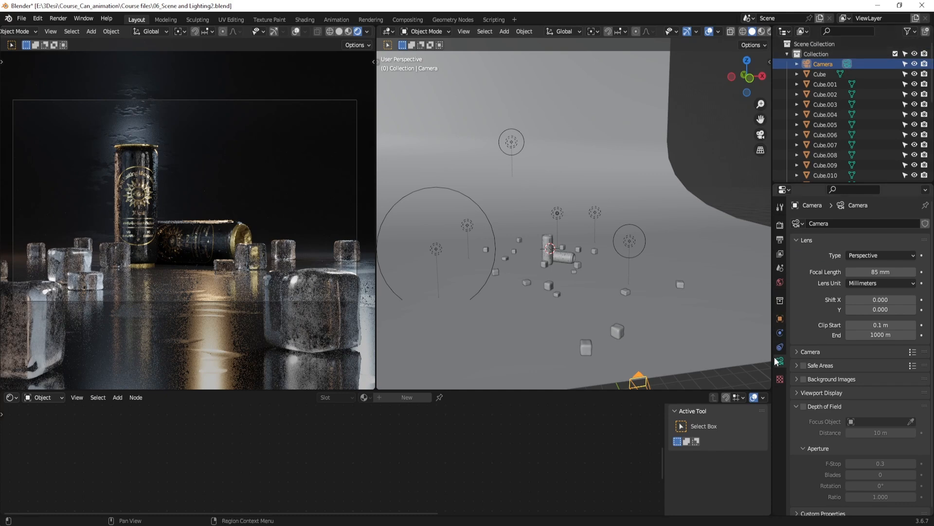
pyautogui.click(804, 407)
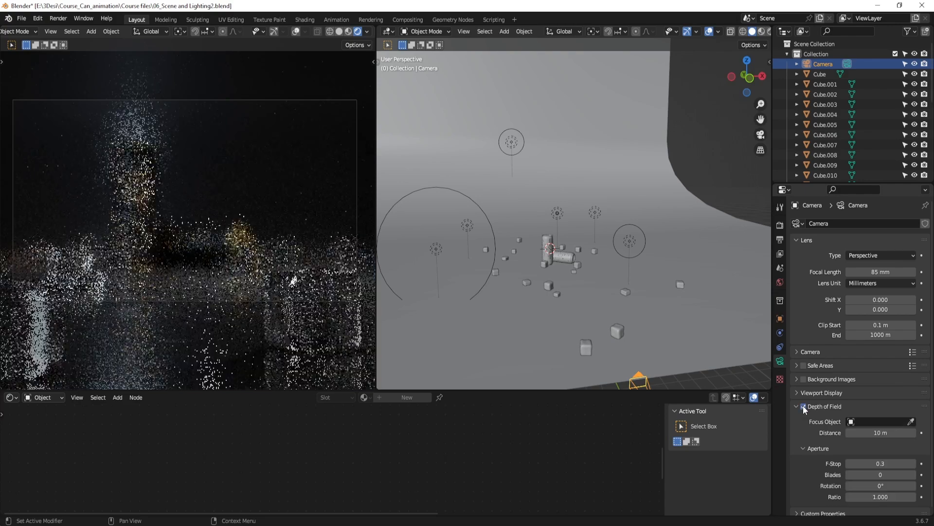
# Add a Plain Axes empty at the standing can and scale it up so its axes extend beyond the can
pyautogui.moveTo(632, 260); pyautogui.dragTo(580, 245, button='middle')
pyautogui.scroll(8, 584, 242)
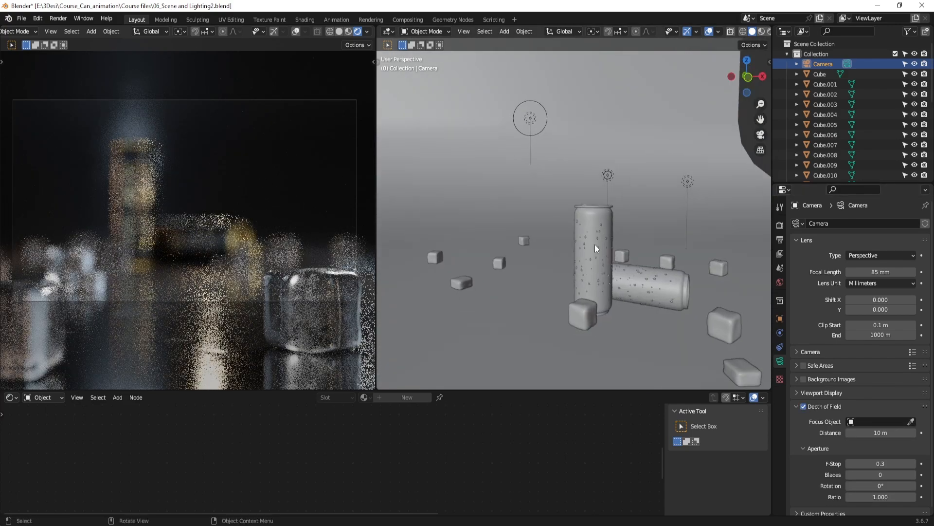
pyautogui.click(595, 245)
pyautogui.scroll(4, 595, 245)
pyautogui.moveTo(594, 244); pyautogui.dragTo(591, 215, button='middle')
pyautogui.hotkey('shift', 'a')
pyautogui.moveTo(590, 216)
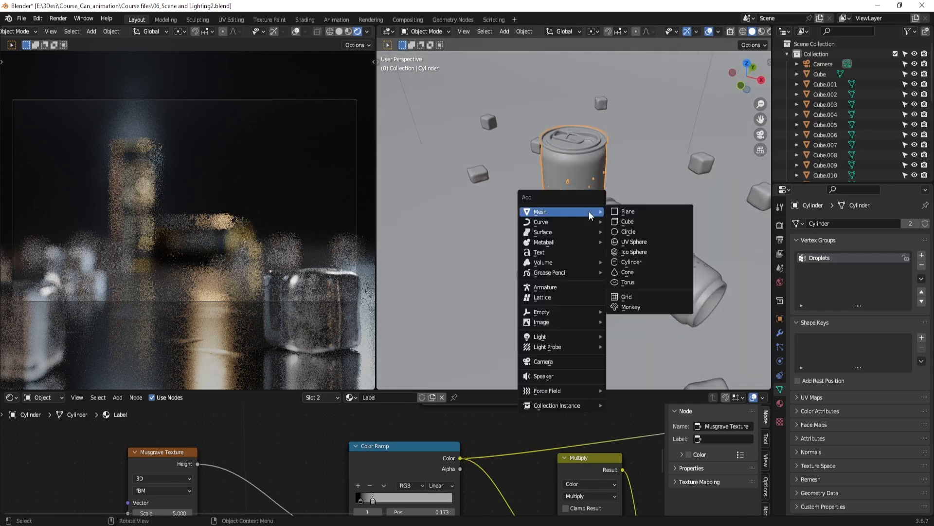
pyautogui.moveTo(574, 312)
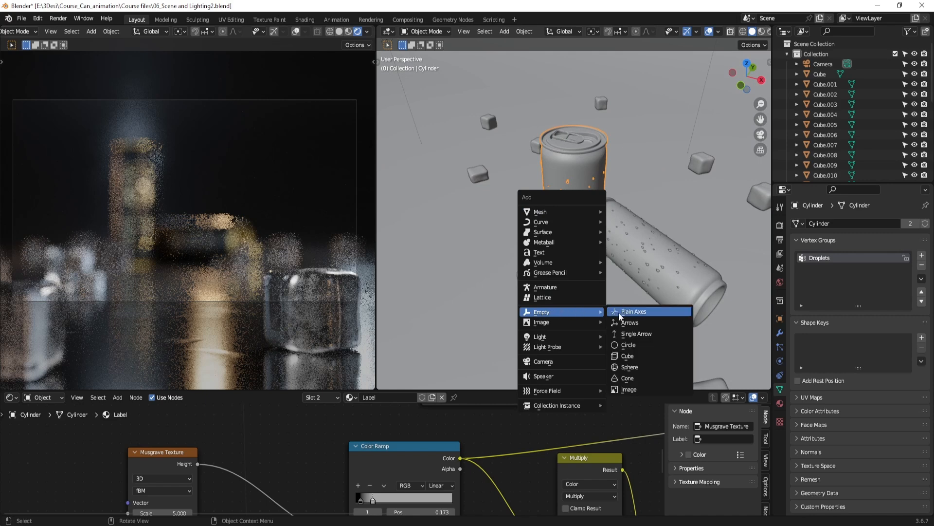
pyautogui.click(647, 311)
pyautogui.scroll(-2, 632, 265)
pyautogui.press('s')
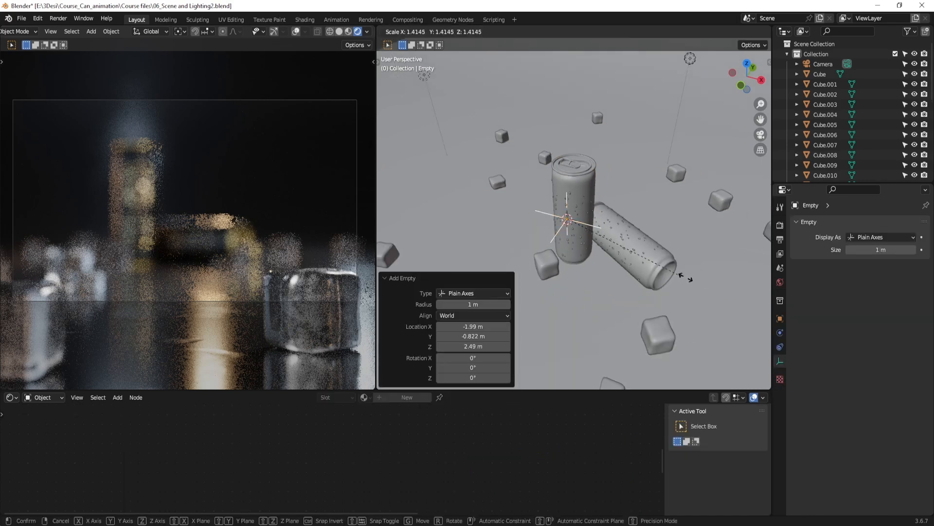
pyautogui.click(633, 265)
# Focus the camera's depth of field on the empty and set its F-Stop to 0.5 after trying 8.4 and 0.8
pyautogui.click(821, 67)
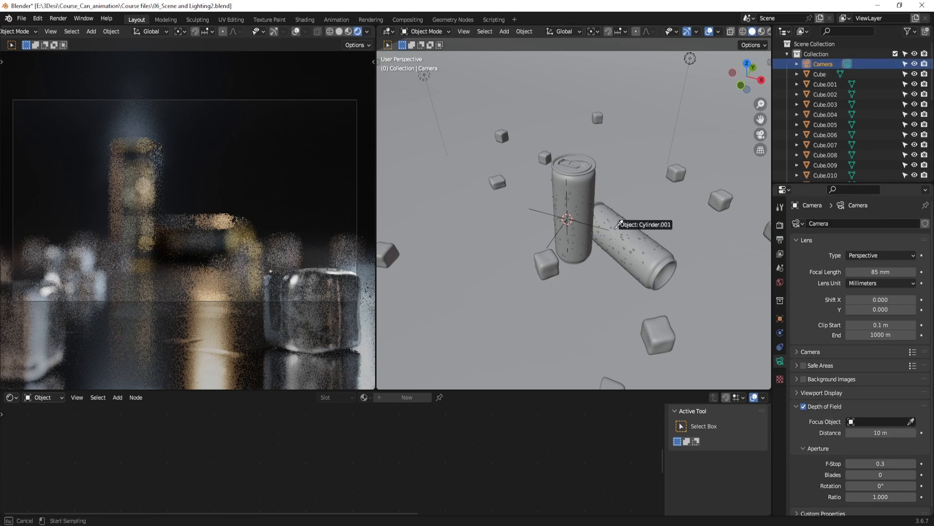
pyautogui.click(585, 220)
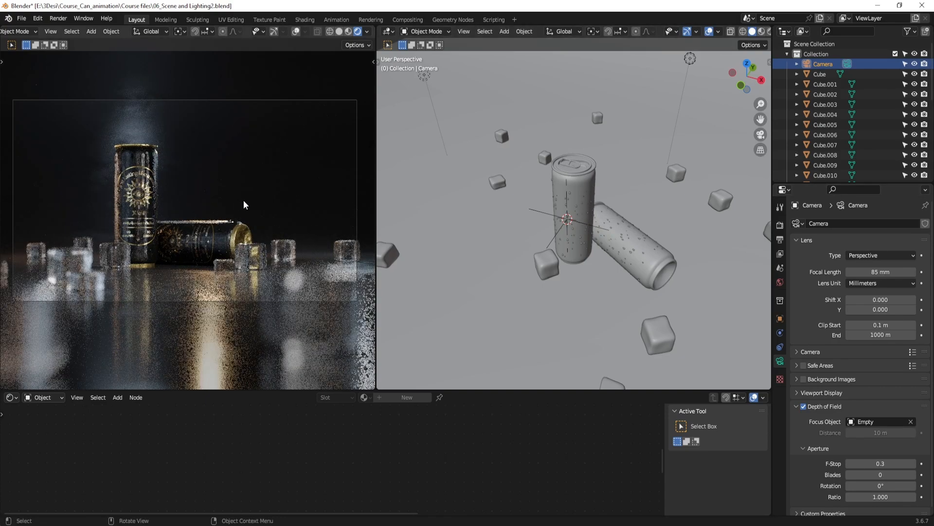
pyautogui.moveTo(881, 463); pyautogui.dragTo(919, 464)
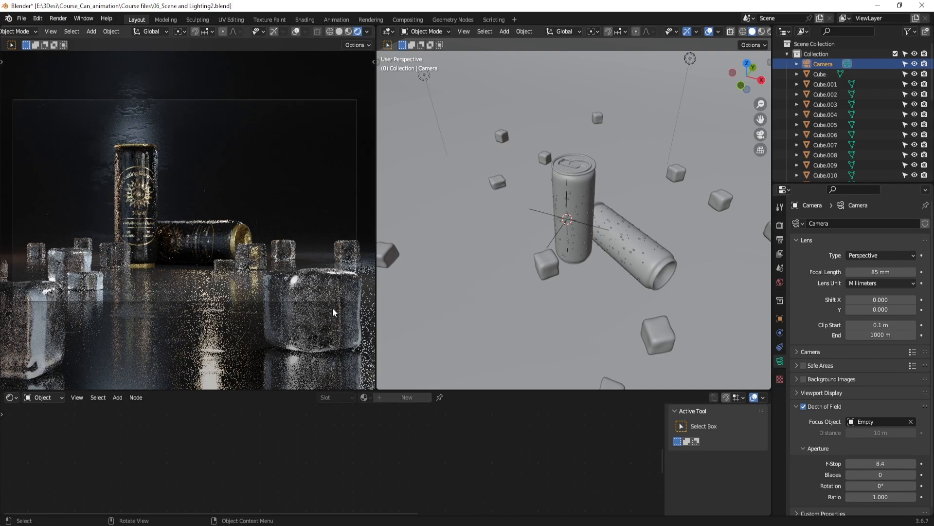
pyautogui.moveTo(882, 463); pyautogui.dragTo(867, 463)
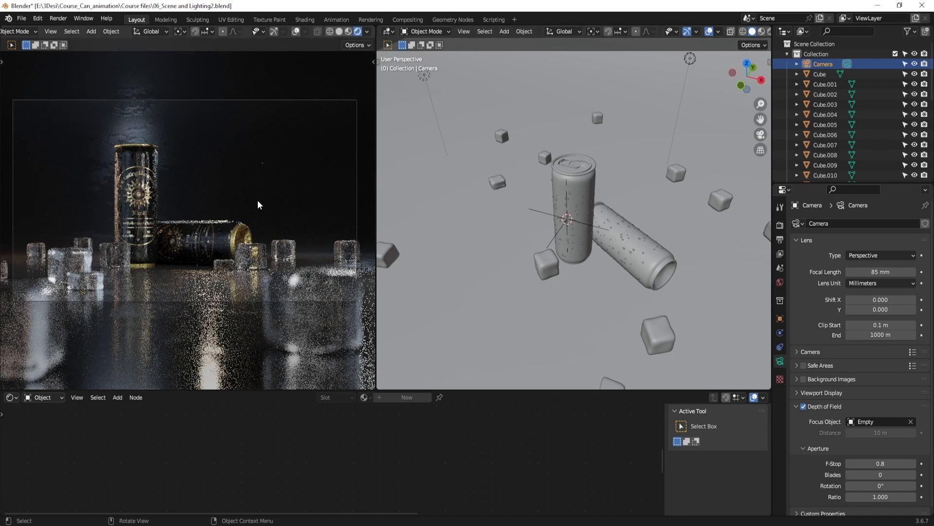
pyautogui.click(252, 226)
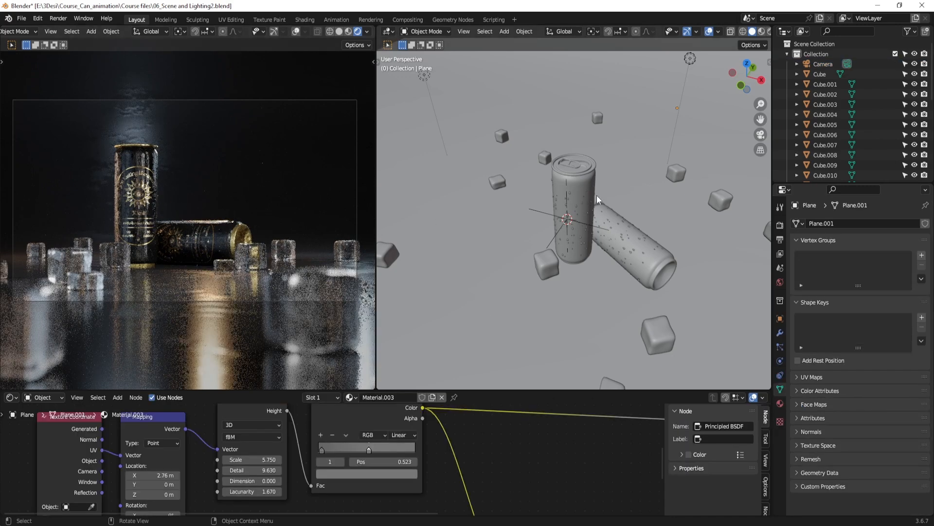
pyautogui.click(823, 64)
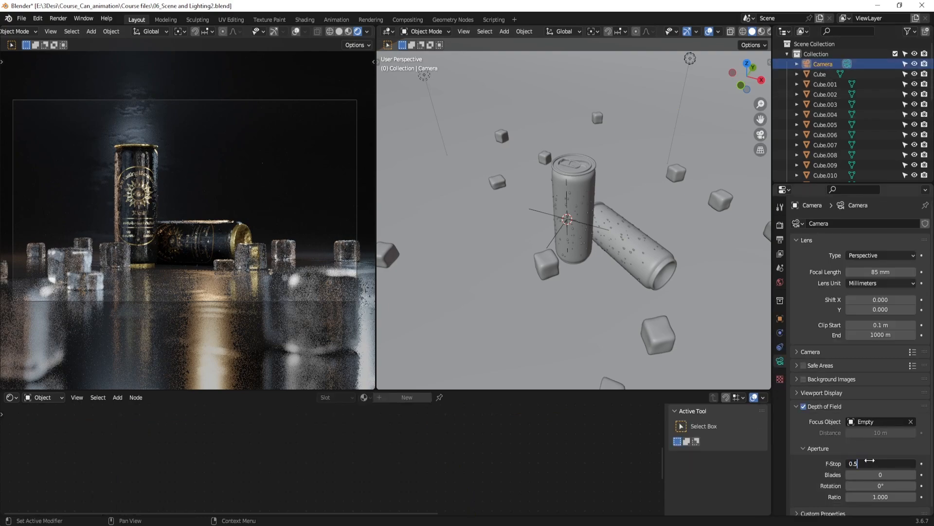
pyautogui.click(870, 461)
pyautogui.write('0.5')
pyautogui.press('Return')
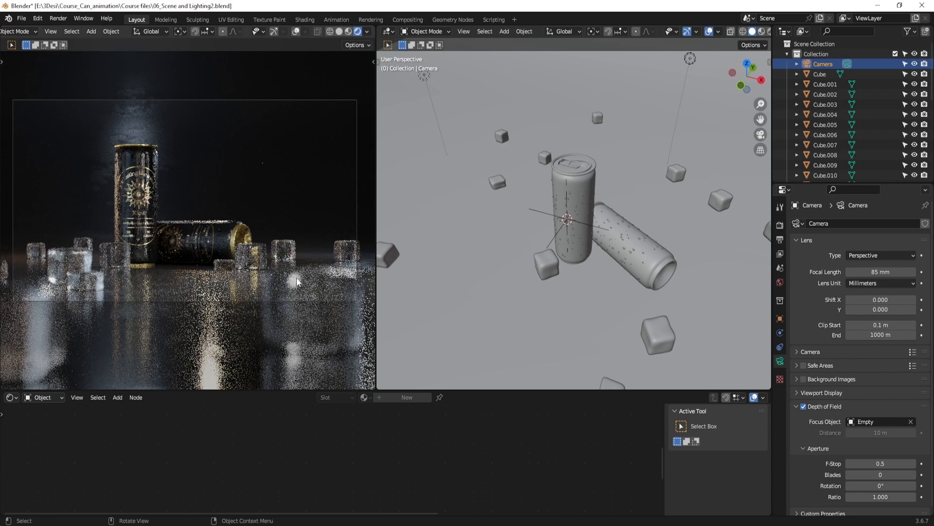
pyautogui.click(298, 282)
pyautogui.scroll(-8, 568, 277)
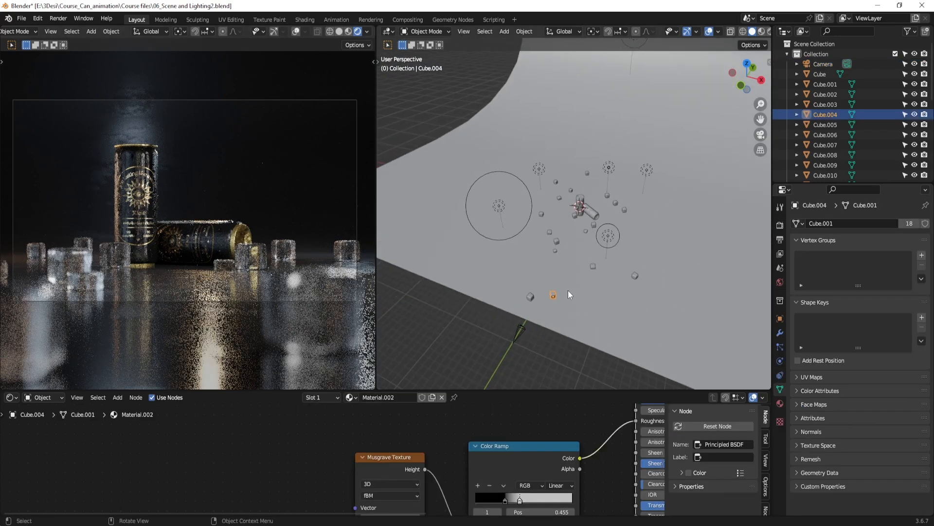
pyautogui.click(531, 296)
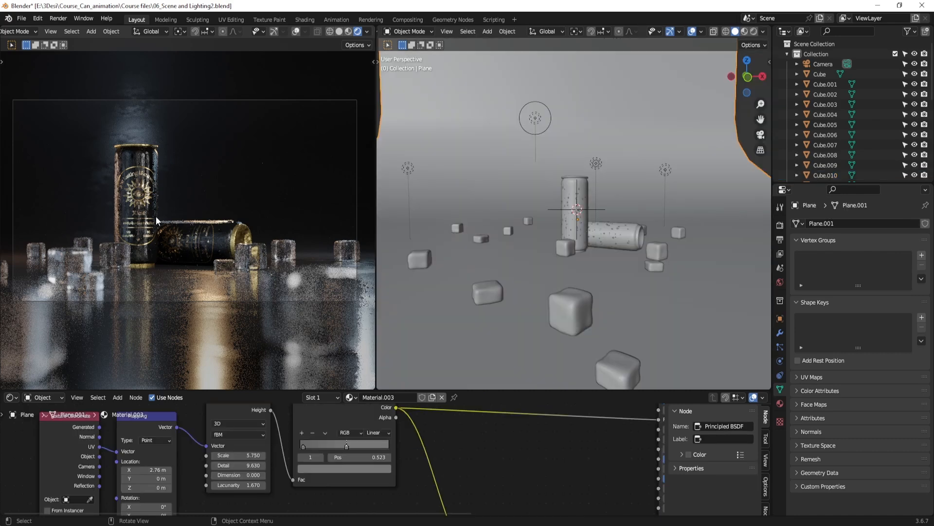
# Activate the first stop of the backdrop material's colour ramp and preview the ramp's output directly on the backdrop
pyautogui.scroll(-9, 454, 468)
pyautogui.scroll(6, 417, 459)
pyautogui.moveTo(446, 465); pyautogui.dragTo(398, 454, button='middle')
pyautogui.scroll(-3, 438, 455)
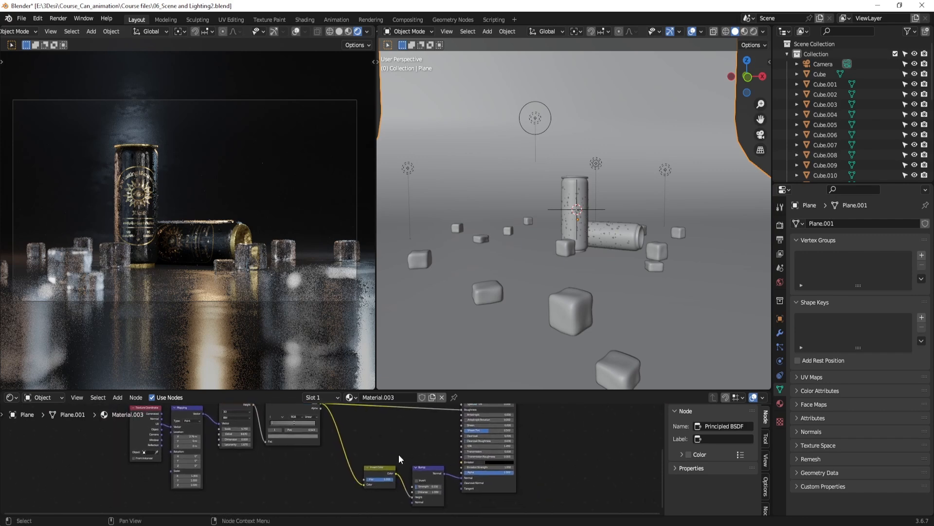
pyautogui.scroll(1, 397, 458)
pyautogui.scroll(-2, 396, 454)
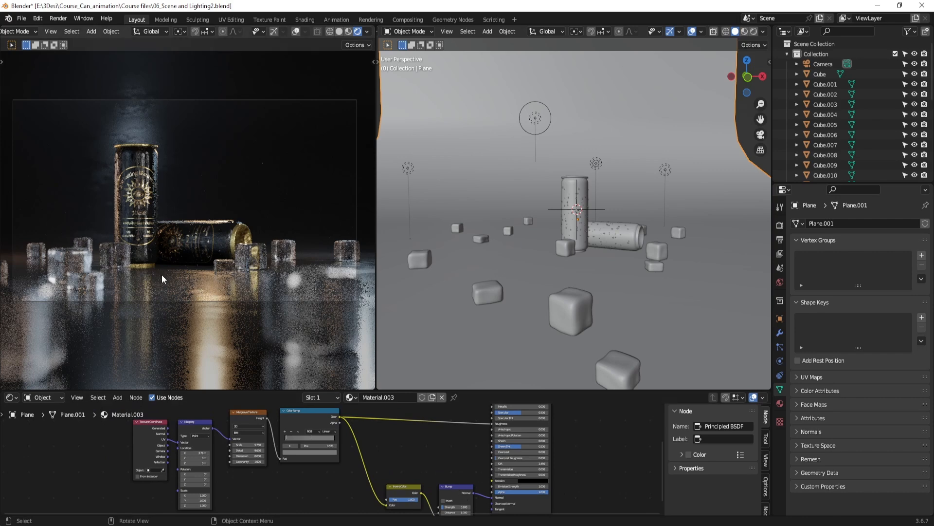
pyautogui.scroll(3, 396, 456)
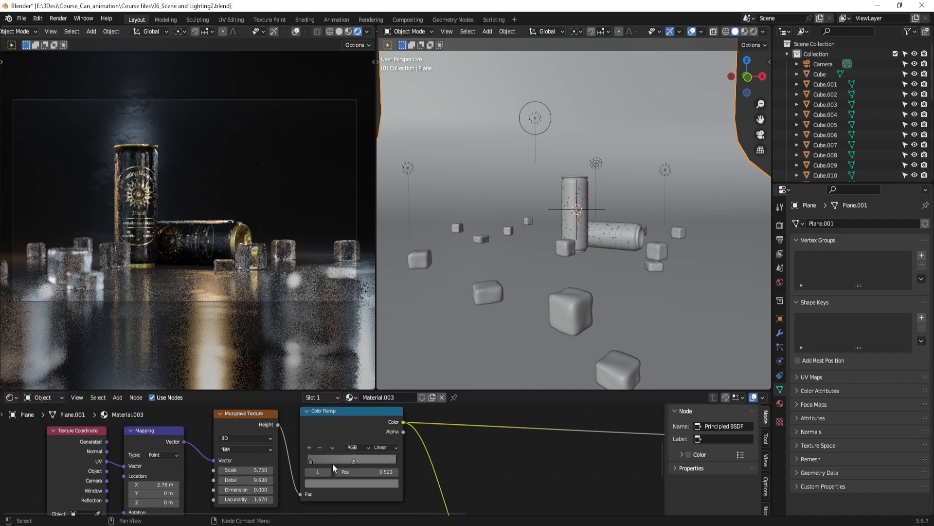
pyautogui.click(309, 459)
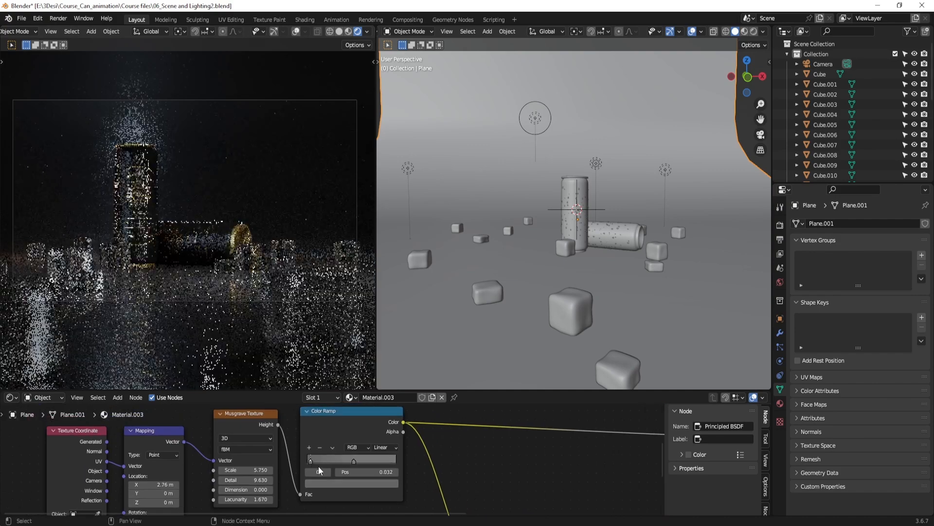
pyautogui.click(337, 483)
pyautogui.scroll(-1, 422, 430)
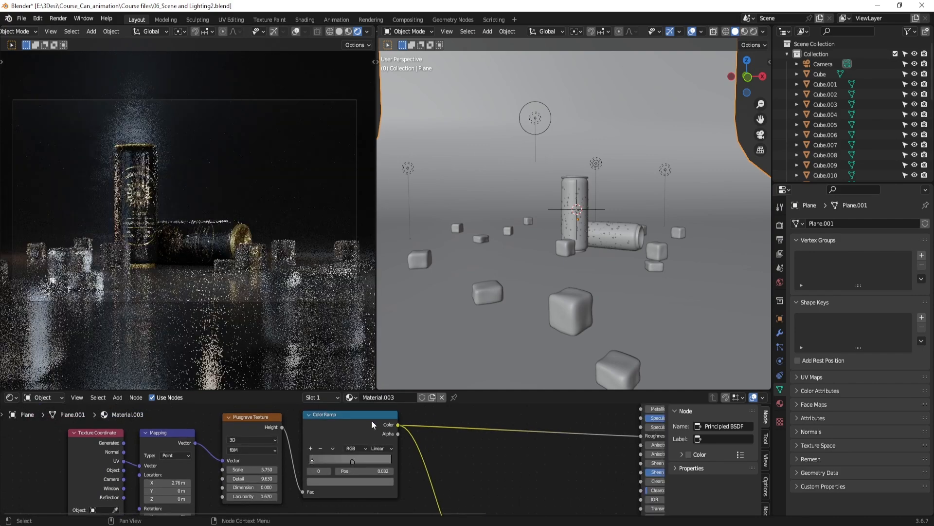
pyautogui.keyDown('ctrl'); pyautogui.keyDown('shift'); pyautogui.click(364, 420); pyautogui.keyUp('shift'); pyautogui.keyUp('ctrl')
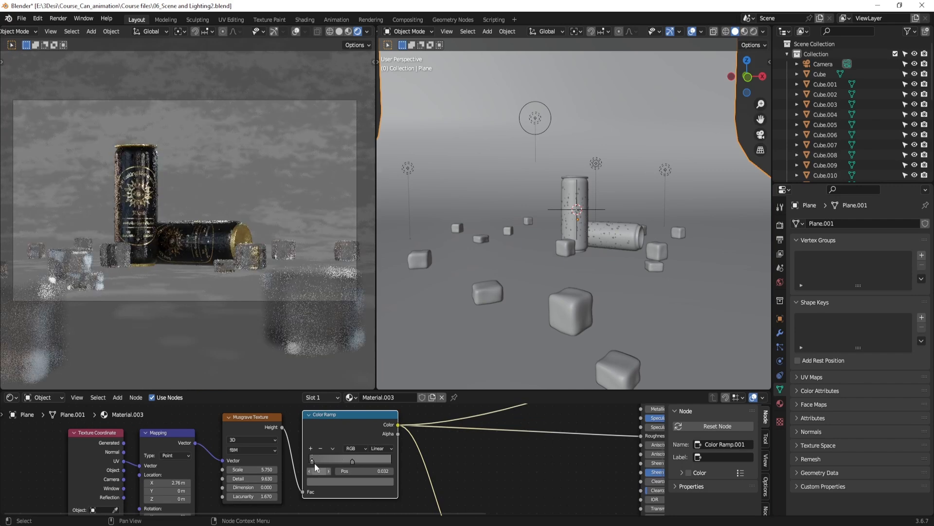
# Darken the first stop of the backdrop's colour ramp and switch the material output back to the Principled BSDF
pyautogui.click(317, 481)
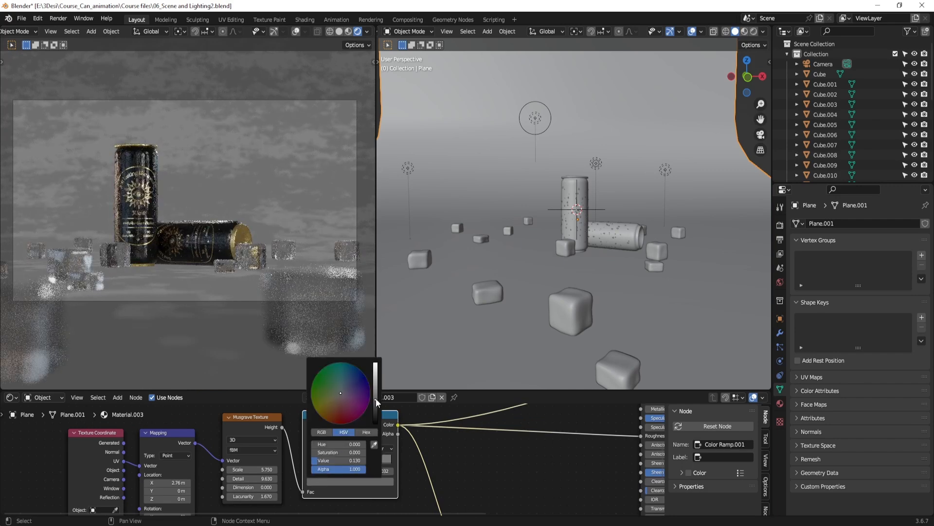
pyautogui.moveTo(376, 398); pyautogui.dragTo(375, 414)
pyautogui.scroll(-7, 433, 430)
pyautogui.keyDown('alt'); pyautogui.moveTo(466, 414); pyautogui.dragTo(366, 462); pyautogui.keyUp('alt')
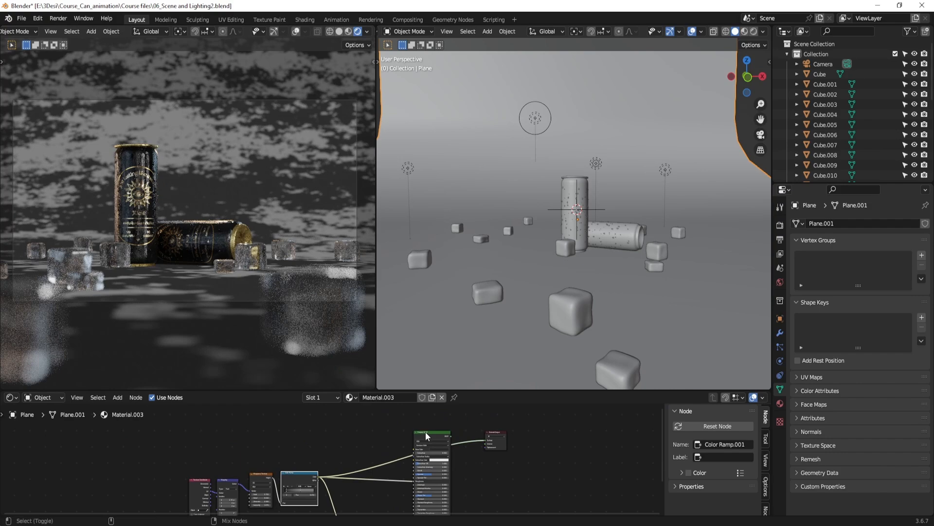
pyautogui.keyDown('ctrl'); pyautogui.keyDown('shift'); pyautogui.click(426, 432); pyautogui.keyUp('shift'); pyautogui.keyUp('ctrl')
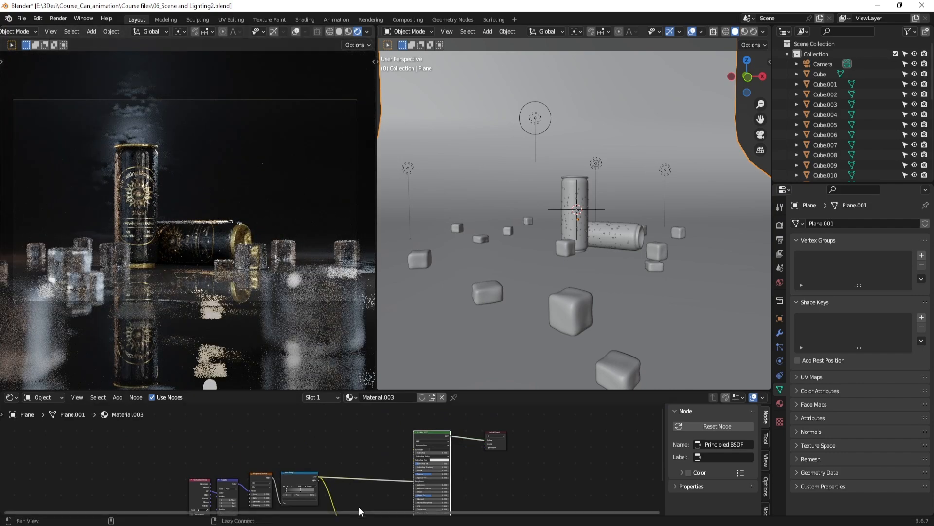
# Preview the backdrop's colour ramp again and fine-tune the pattern that drives its roughness
pyautogui.scroll(8, 363, 487)
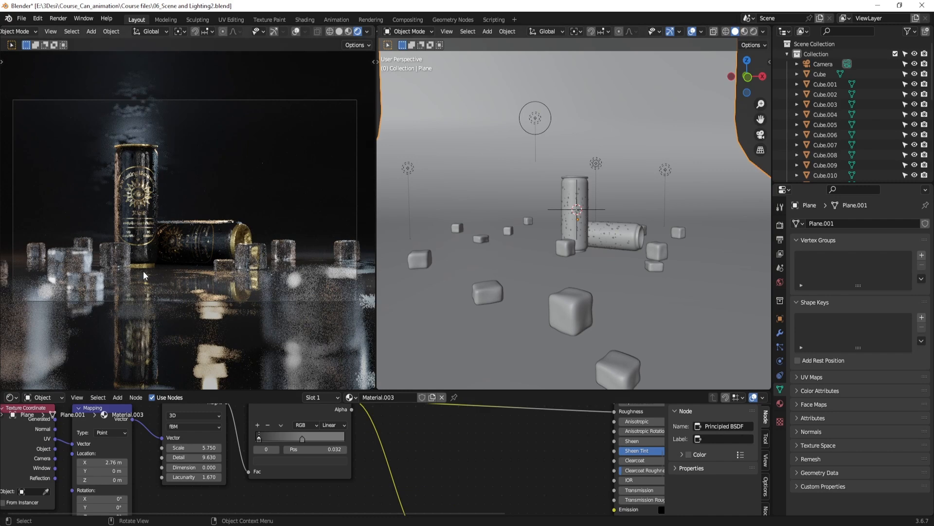
pyautogui.moveTo(425, 444); pyautogui.dragTo(422, 474, button='middle')
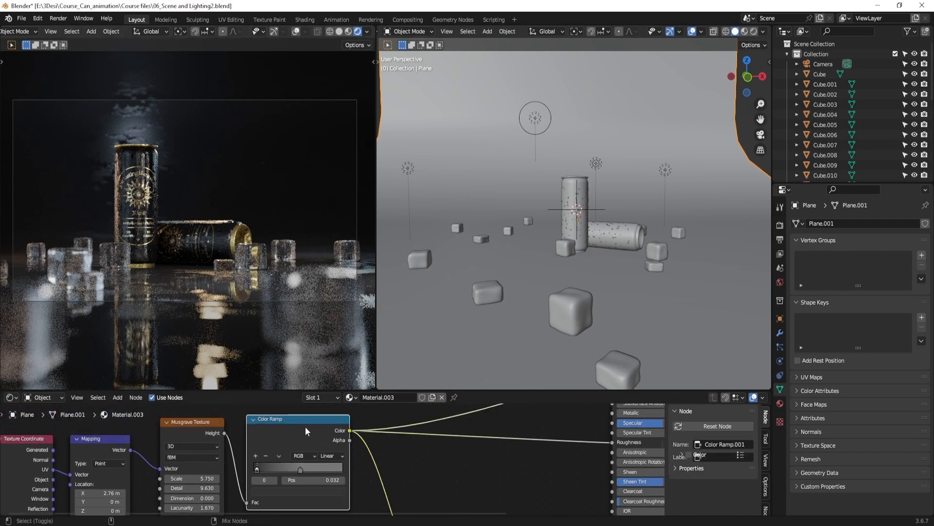
pyautogui.keyDown('ctrl'); pyautogui.keyDown('shift'); pyautogui.click(305, 426); pyautogui.keyUp('shift'); pyautogui.keyUp('ctrl')
pyautogui.scroll(-1, 326, 458)
pyautogui.scroll(-1, 349, 480)
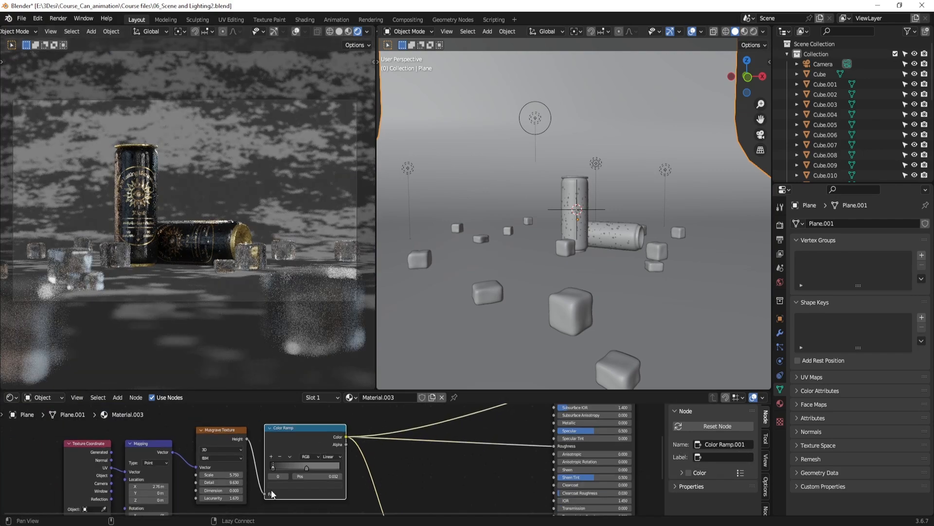
pyautogui.scroll(6, 322, 463)
pyautogui.keyDown('alt'); pyautogui.moveTo(268, 494); pyautogui.dragTo(326, 477); pyautogui.keyUp('alt')
pyautogui.keyDown('shift'); pyautogui.moveTo(274, 431); pyautogui.dragTo(153, 431); pyautogui.keyUp('shift')
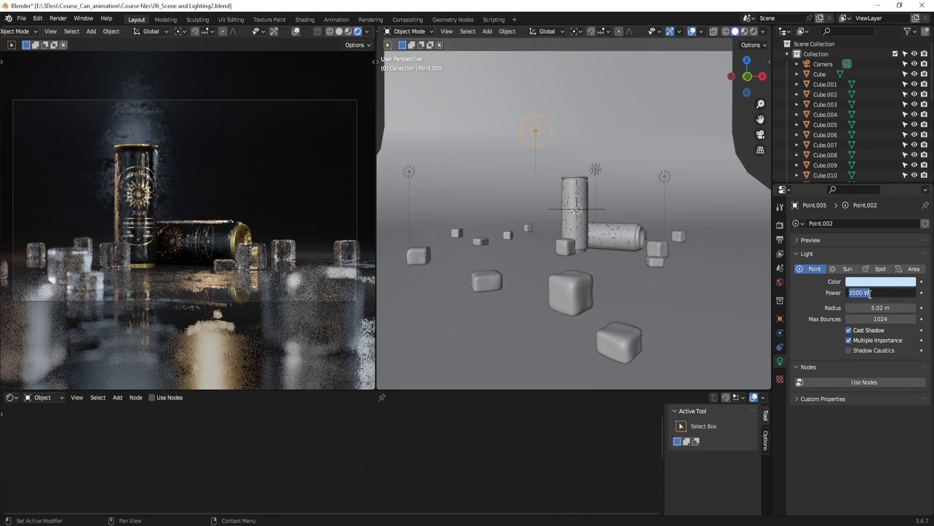
# Reduce the back-wall light's power to 1000 W after trying 750 W
pyautogui.press('Return')
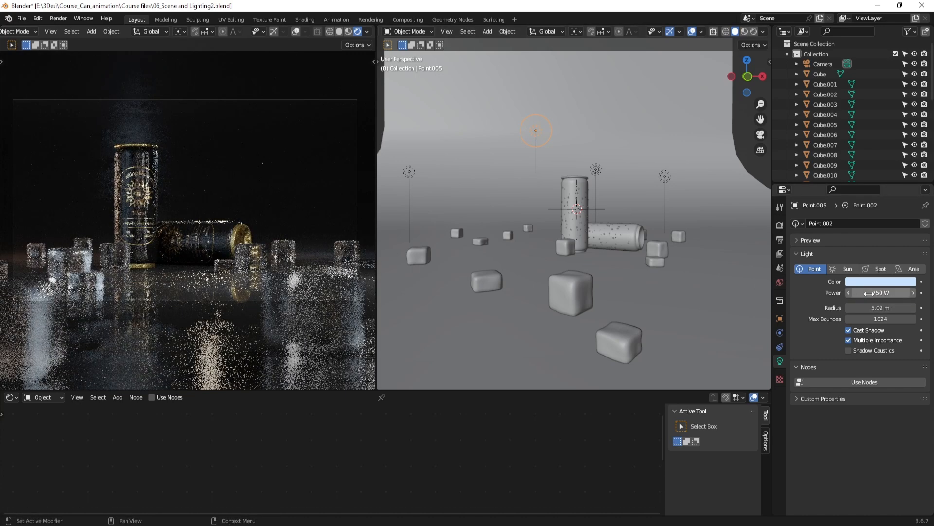
pyautogui.click(868, 293)
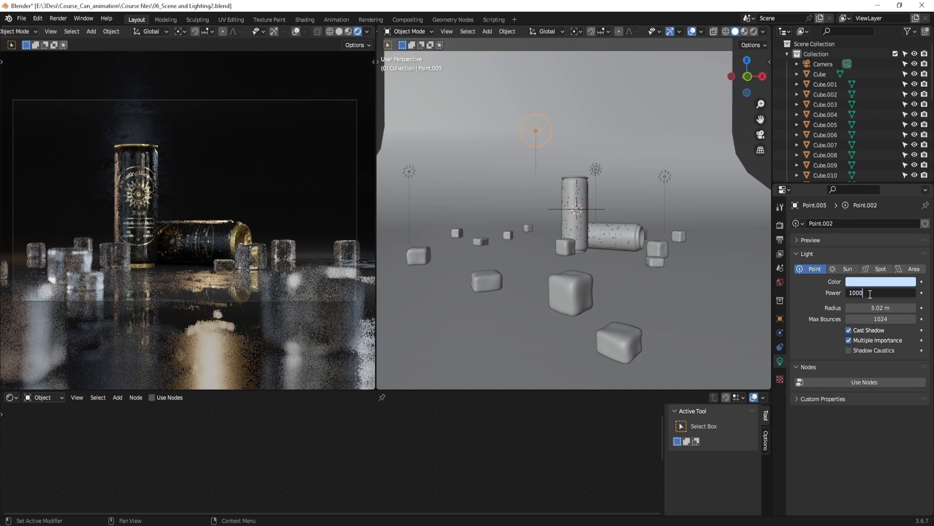
pyautogui.write('1000')
pyautogui.press('Return')
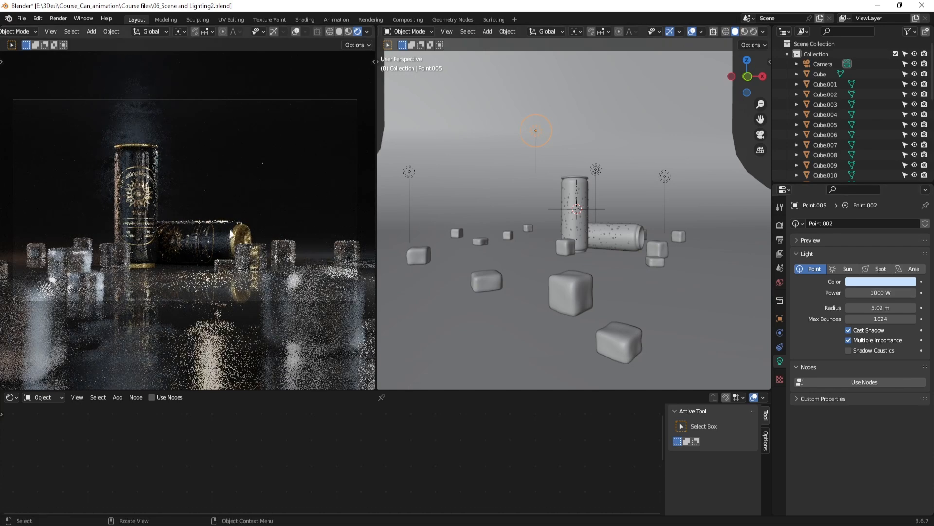
# Darken the second stop of the ice cube material's roughness colour ramp from near white to a mid grey
pyautogui.click(146, 158)
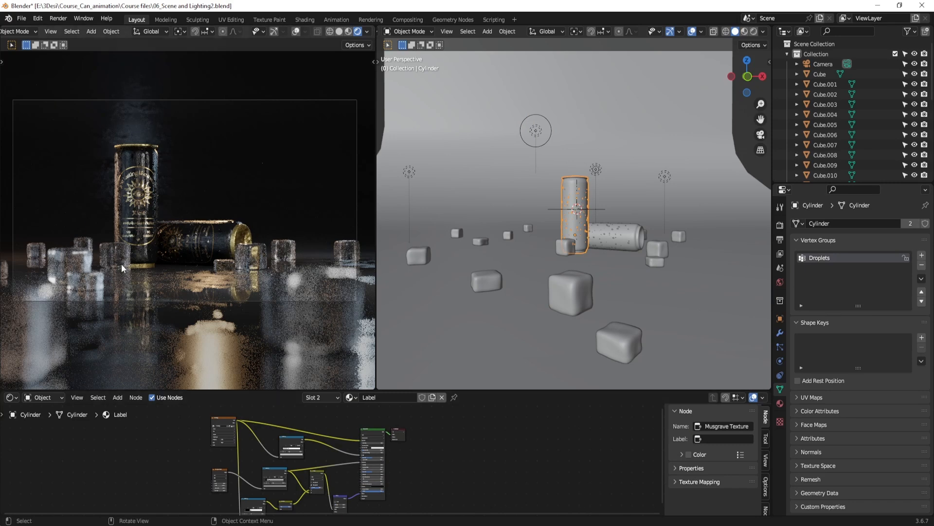
pyautogui.click(77, 261)
pyautogui.scroll(4, 311, 459)
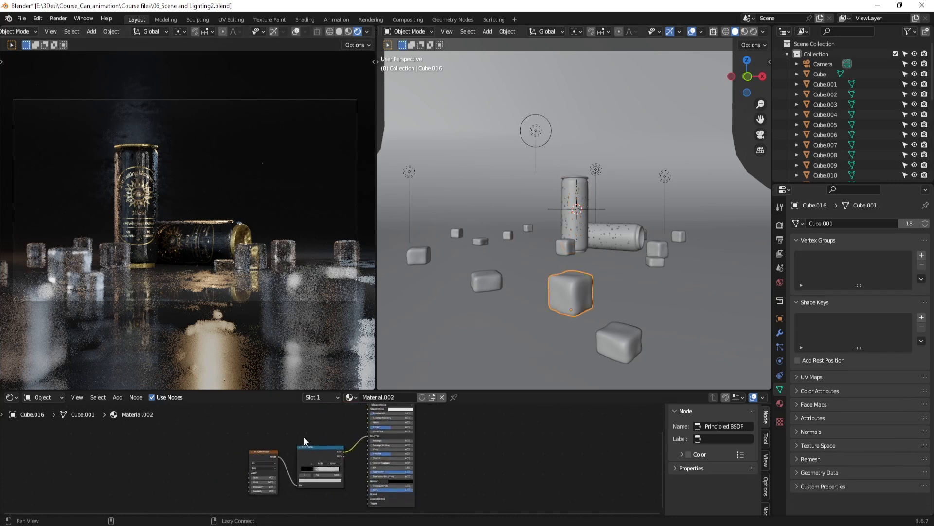
pyautogui.scroll(5, 312, 453)
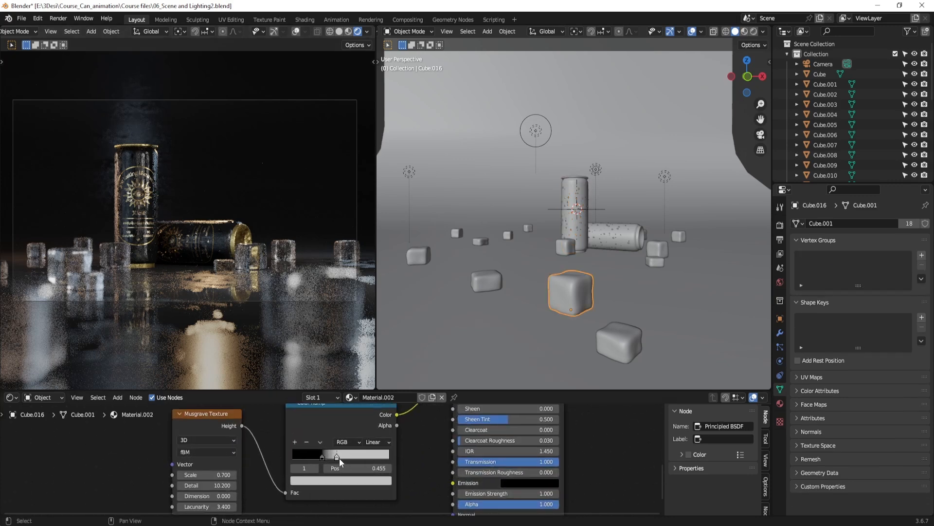
pyautogui.click(340, 480)
pyautogui.moveTo(371, 358); pyautogui.dragTo(370, 373)
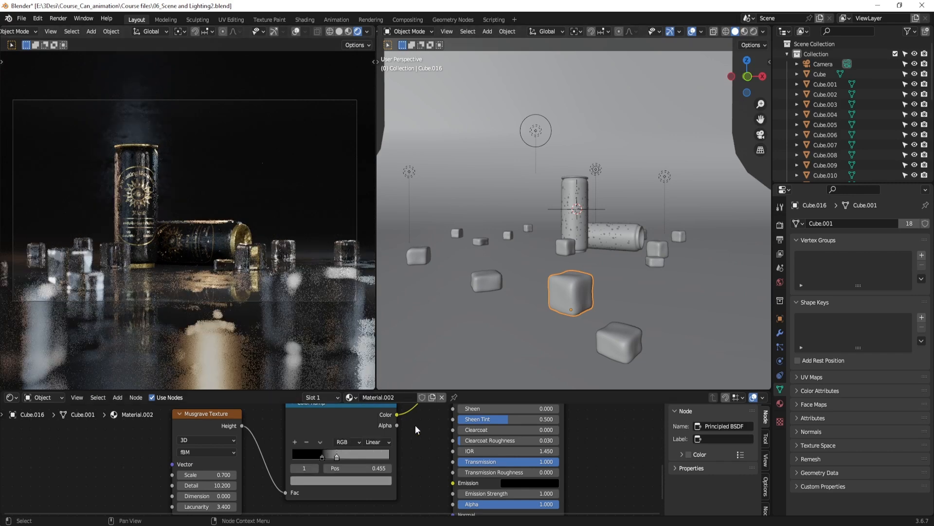
# Duplicate the large pale-blue point light beside the cans and move the copy 27.363 m along the X axis
pyautogui.click(267, 231)
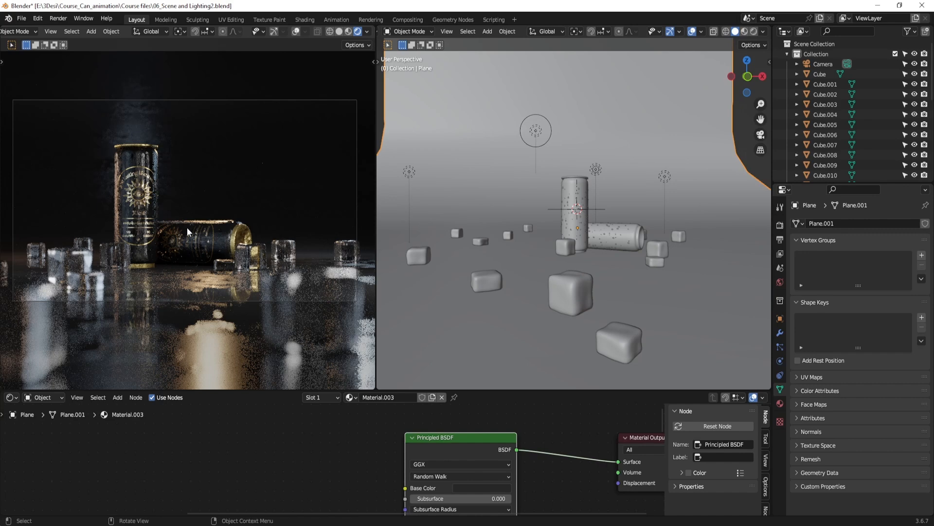
pyautogui.scroll(-6, 584, 259)
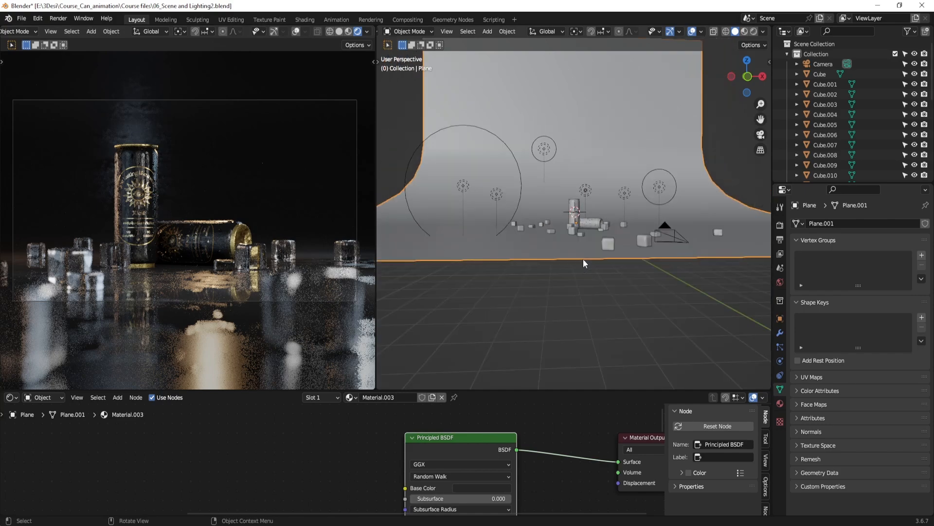
pyautogui.scroll(-2, 487, 220)
pyautogui.click(457, 218)
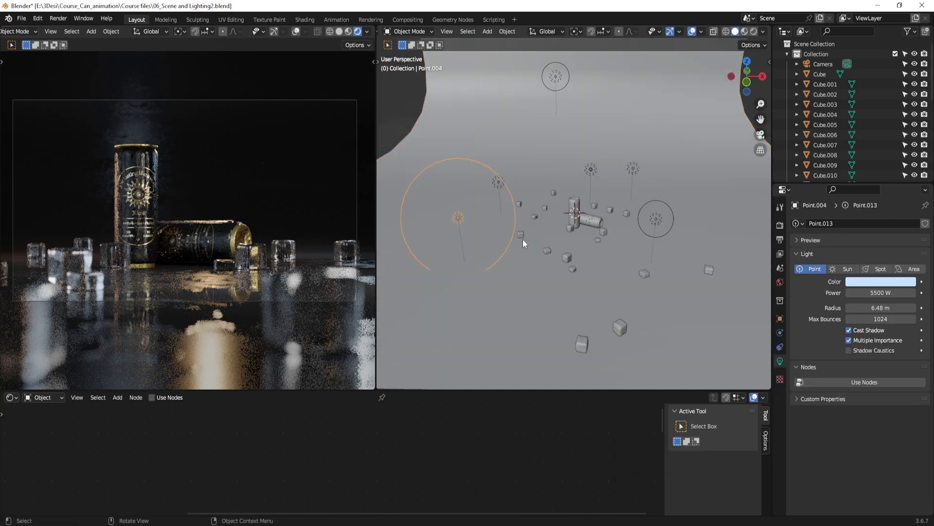
pyautogui.moveTo(523, 239); pyautogui.dragTo(531, 246, button='middle')
pyautogui.press('g')
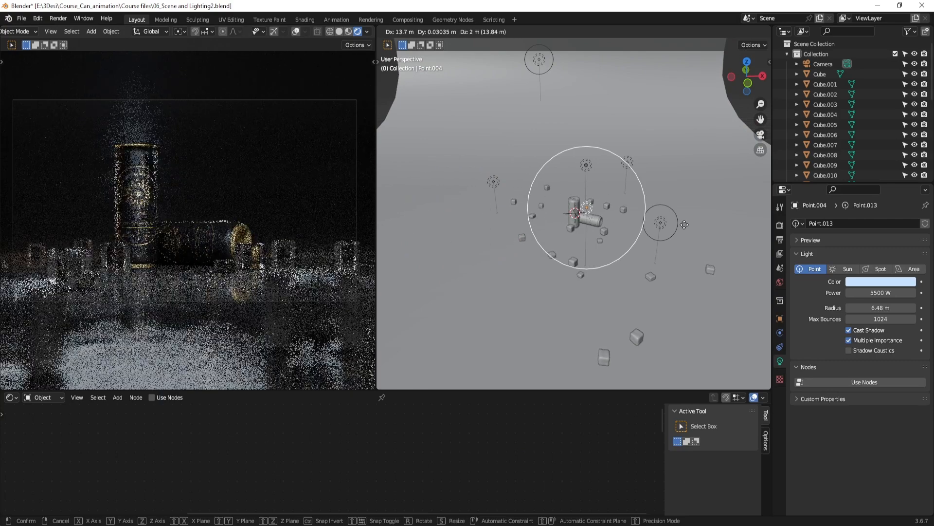
pyautogui.press('Escape')
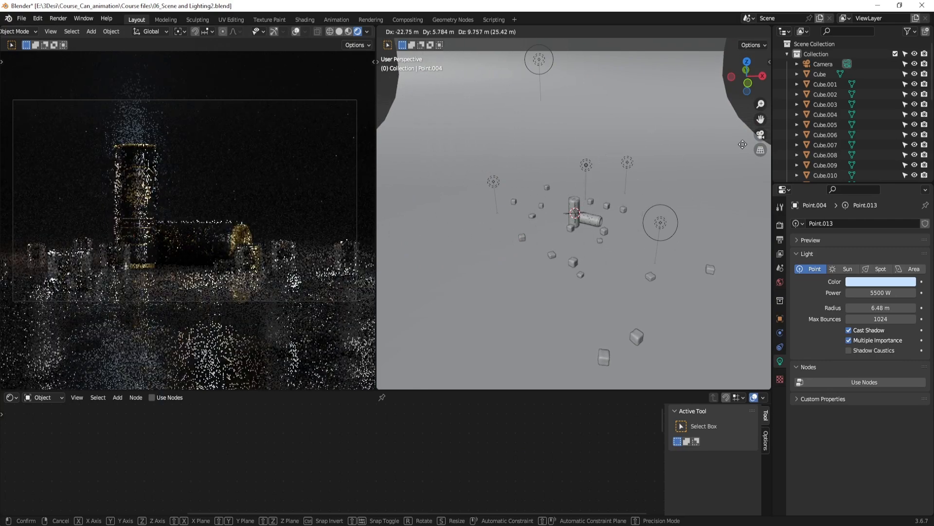
pyautogui.click(598, 215)
pyautogui.press('g')
pyautogui.press('Escape')
pyautogui.press('g')
pyautogui.press('x')
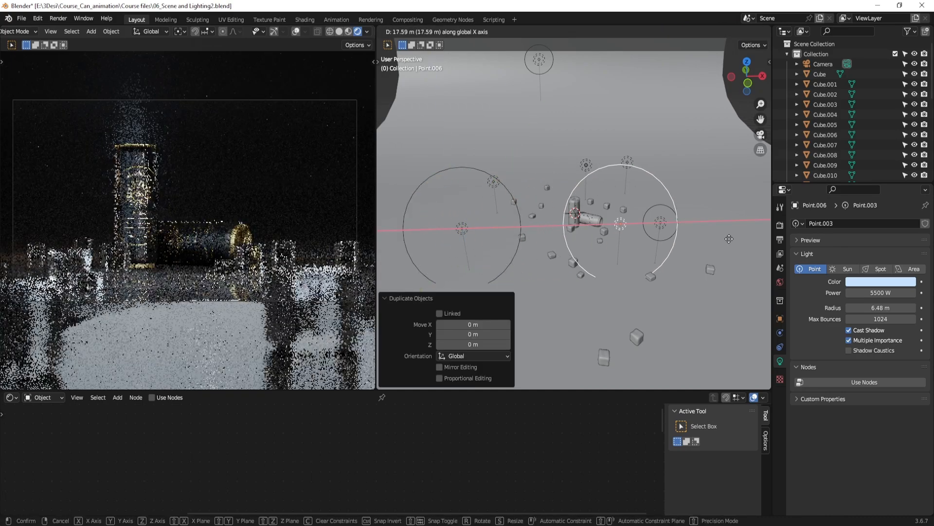
pyautogui.click(417, 238)
# Change the duplicated light's colour to warm orange with hue 0.083 and saturation 0.726, and compare the render with the light hidden
pyautogui.click(881, 281)
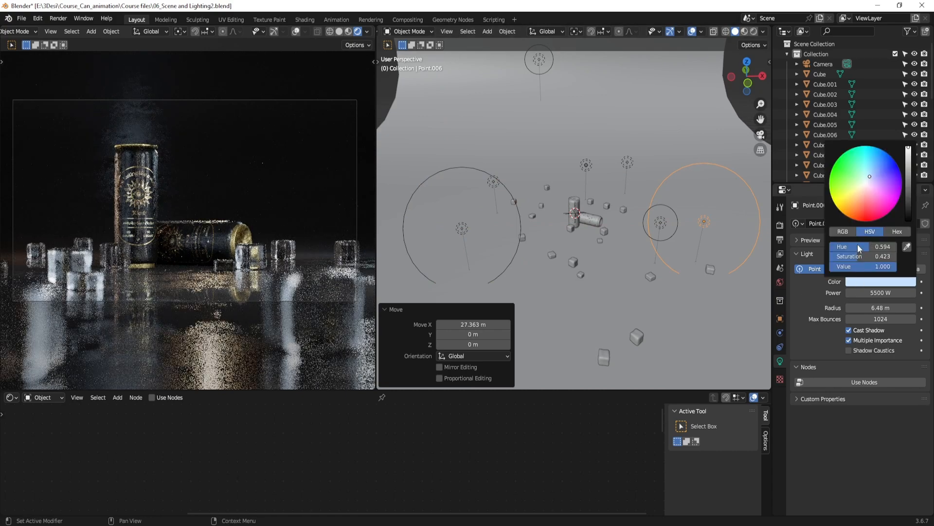
pyautogui.moveTo(866, 185); pyautogui.dragTo(864, 200)
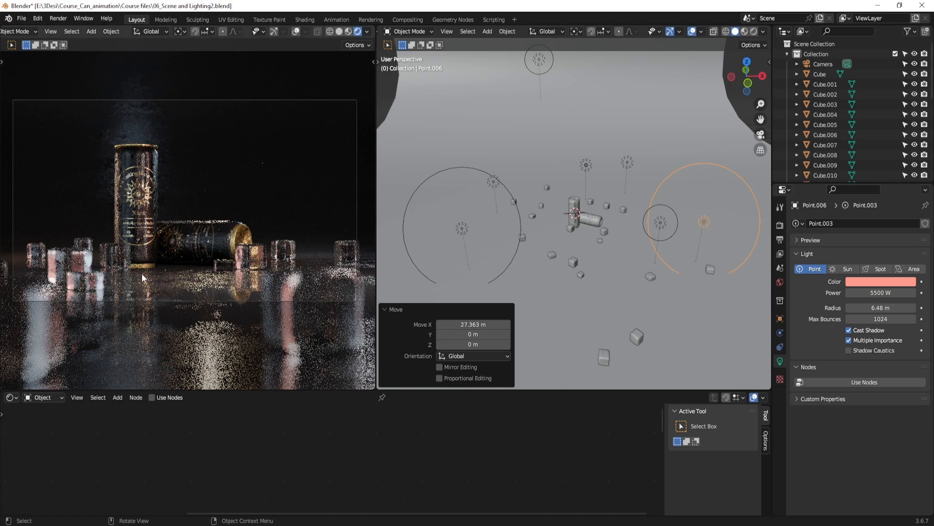
pyautogui.click(872, 280)
pyautogui.moveTo(864, 201); pyautogui.dragTo(857, 197)
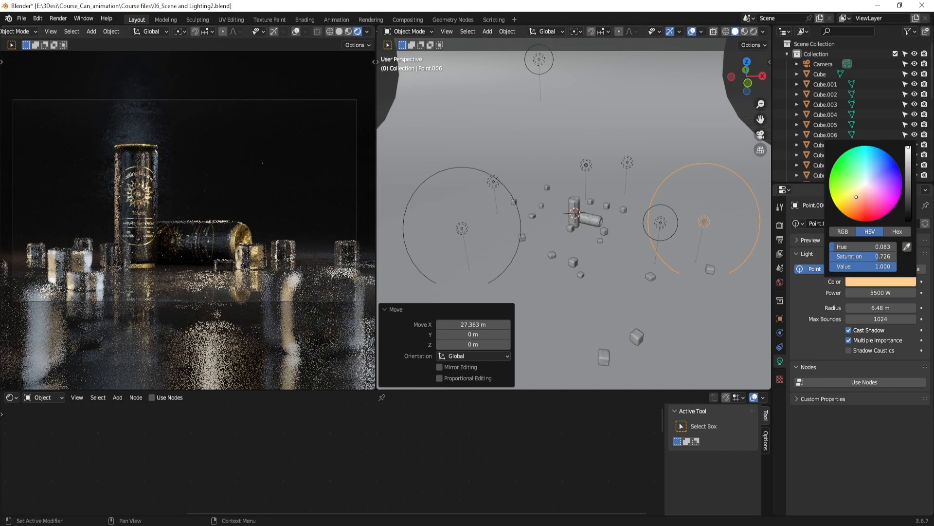
pyautogui.scroll(-10, 855, 163)
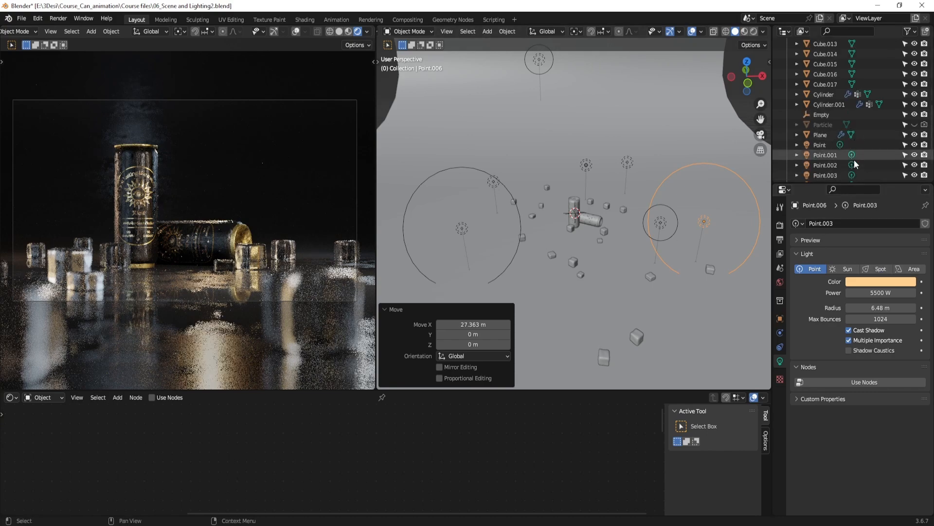
pyautogui.click(915, 172)
pyautogui.click(915, 171)
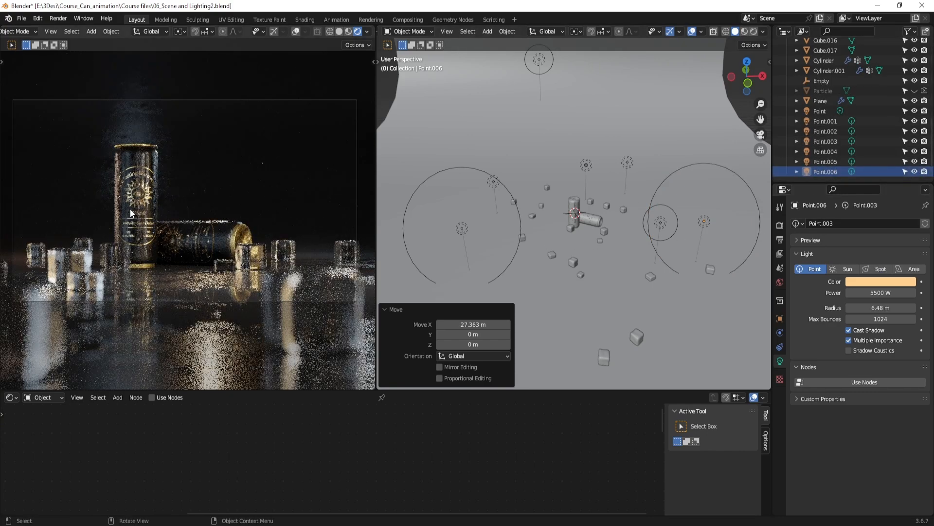
# Try a power of 1500 W for the orange light and toggle its visibility to compare the render
pyautogui.click(895, 293)
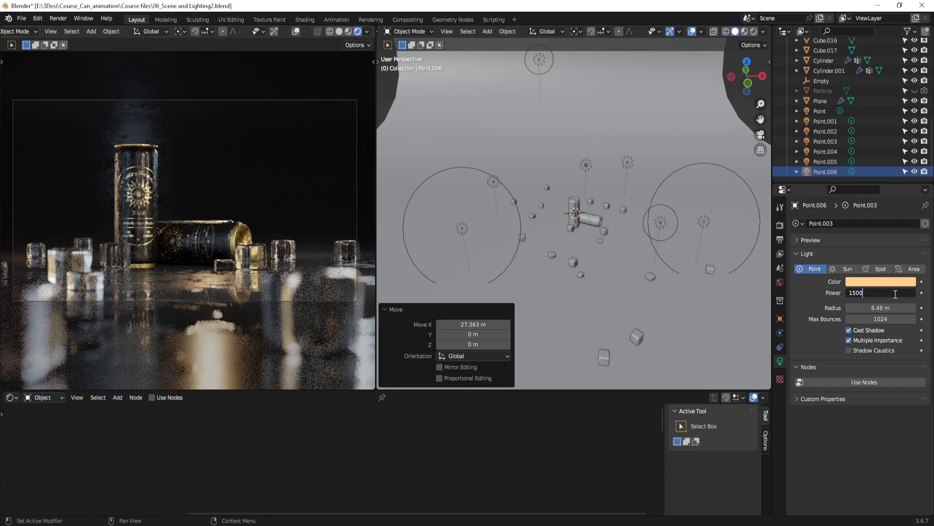
pyautogui.write('1500')
pyautogui.press('Return')
pyautogui.click(915, 172)
pyautogui.click(915, 172)
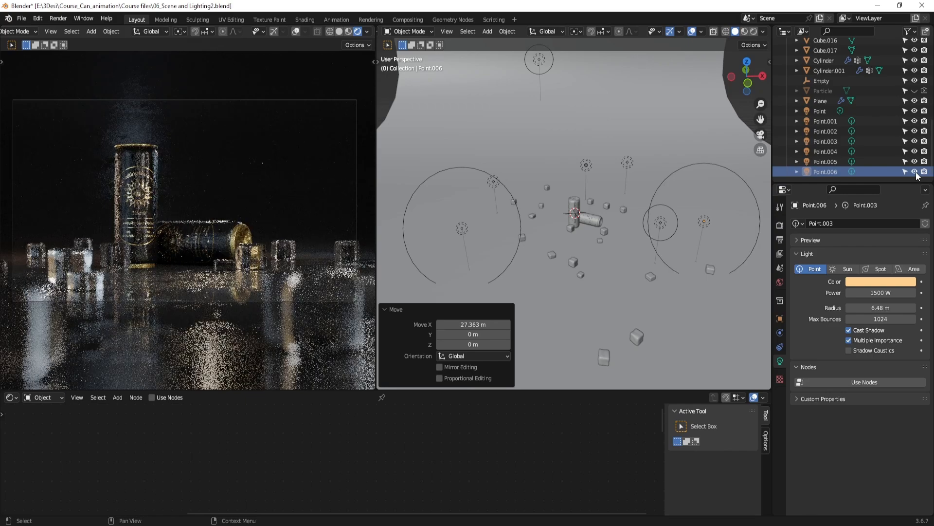
pyautogui.click(915, 172)
pyautogui.click(915, 172)
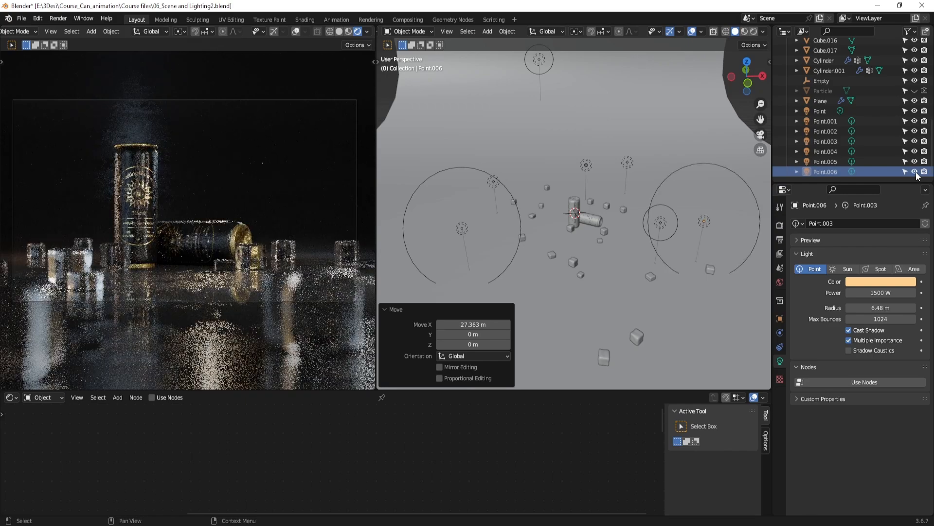
pyautogui.click(915, 172)
pyautogui.click(915, 172)
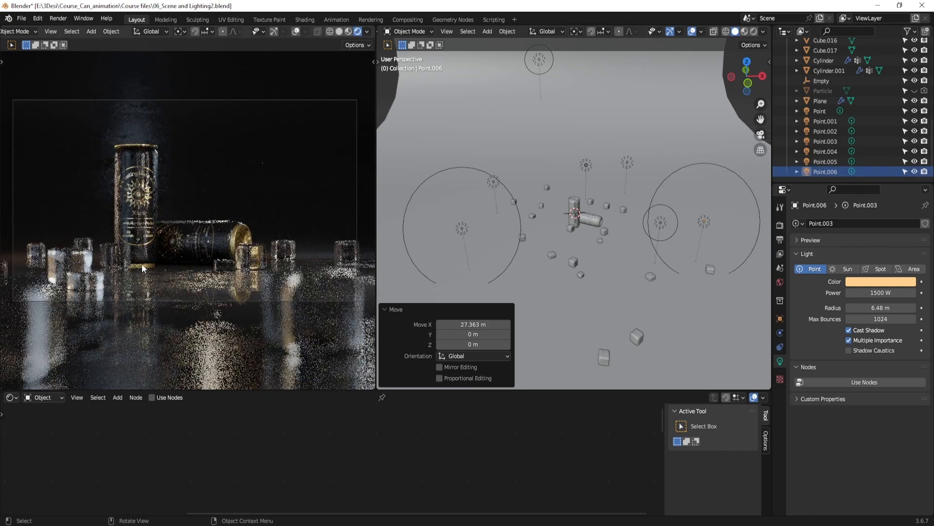
# Set the orange light's power to 2500 W and compare the render with the light hidden and shown
pyautogui.click(891, 293)
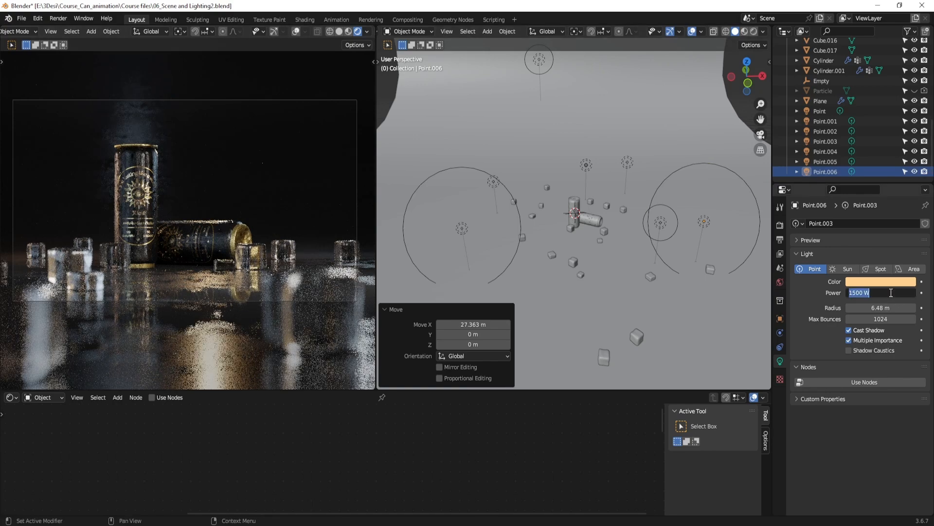
pyautogui.press('Return')
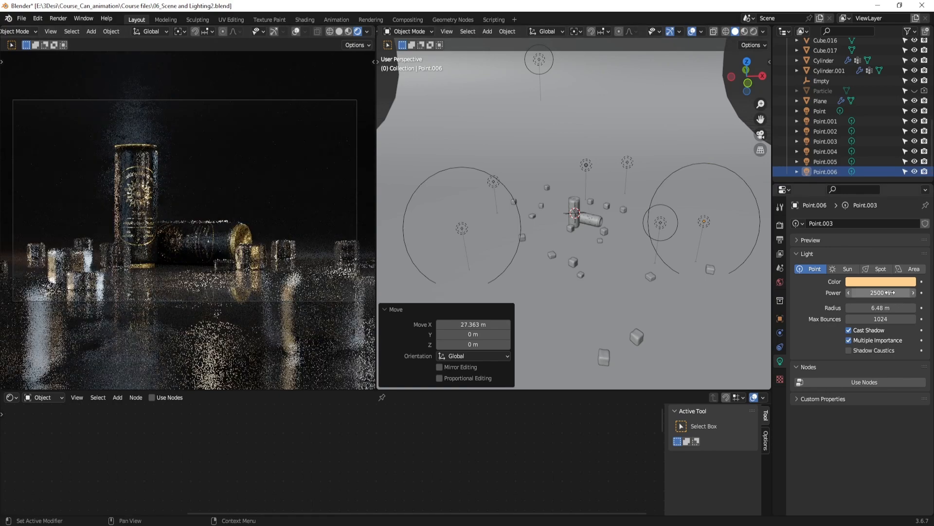
pyautogui.click(914, 172)
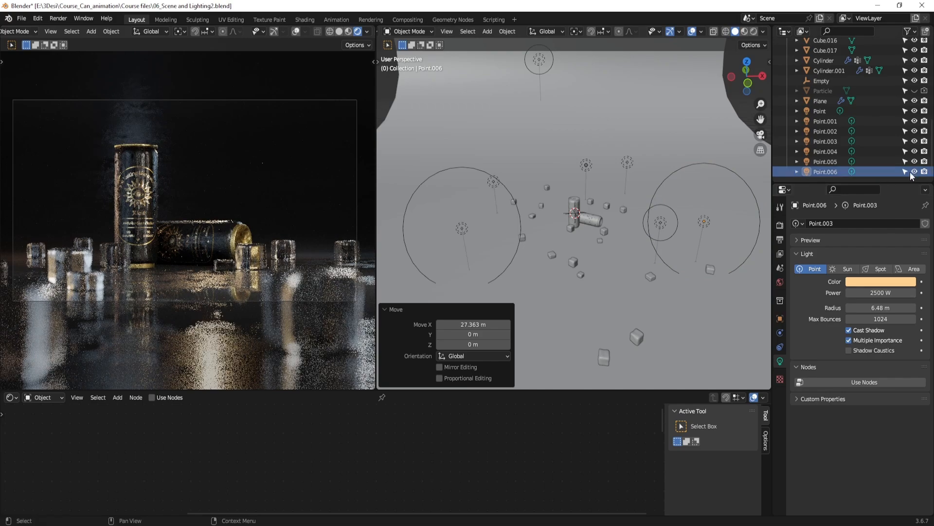
pyautogui.click(914, 172)
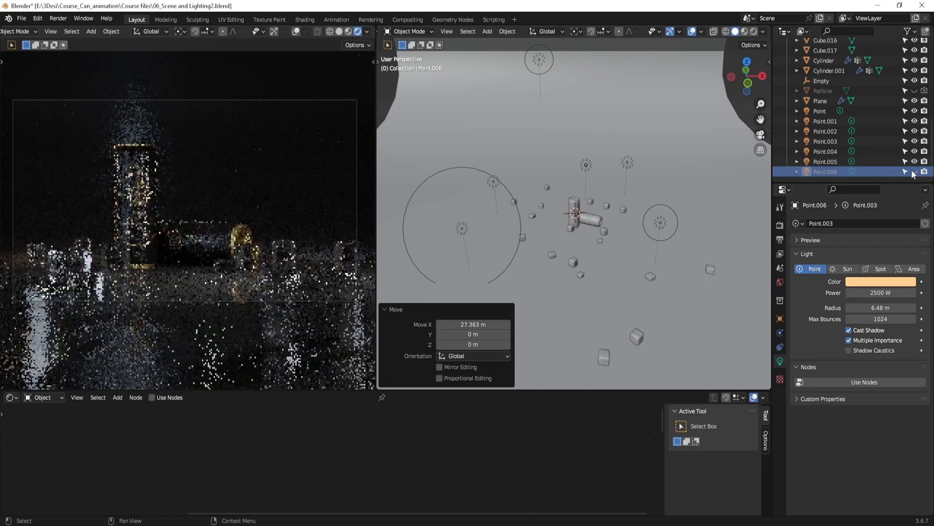
pyautogui.click(914, 172)
pyautogui.click(914, 172)
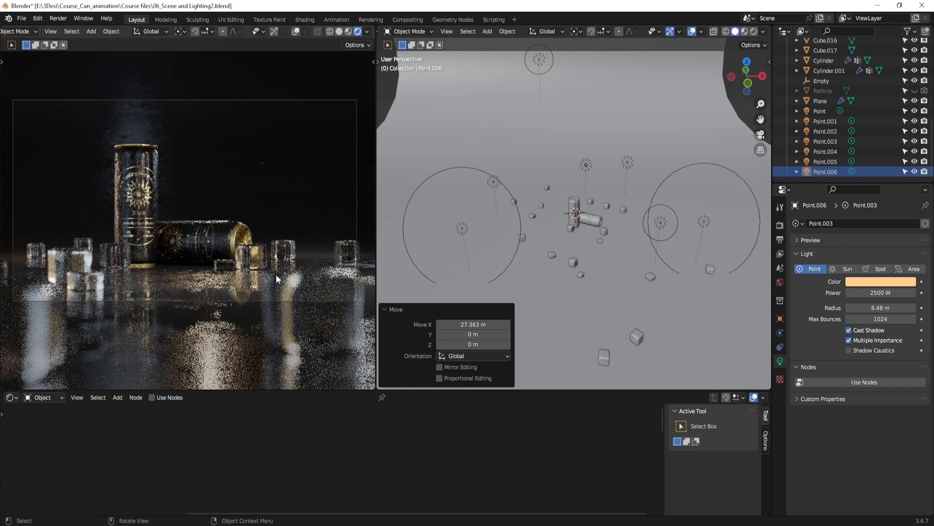
# Inspect the lying can in the rendered view and add a new point light at the 3D cursor
pyautogui.moveTo(474, 296); pyautogui.dragTo(622, 255, button='middle')
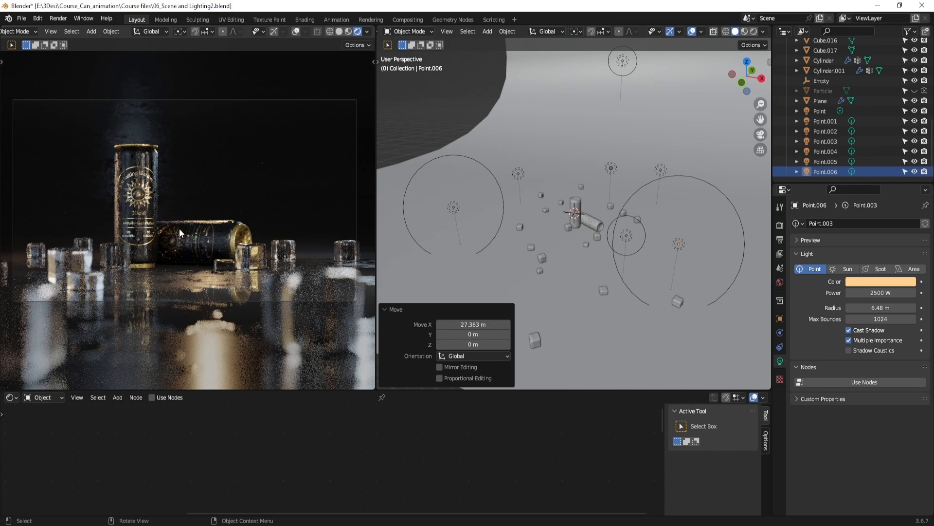
pyautogui.scroll(6, 186, 231)
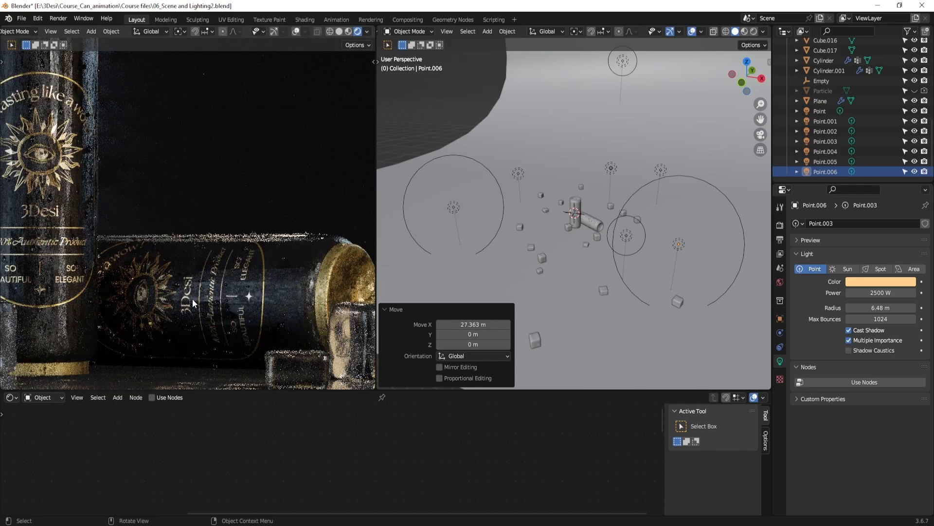
pyautogui.scroll(-6, 185, 300)
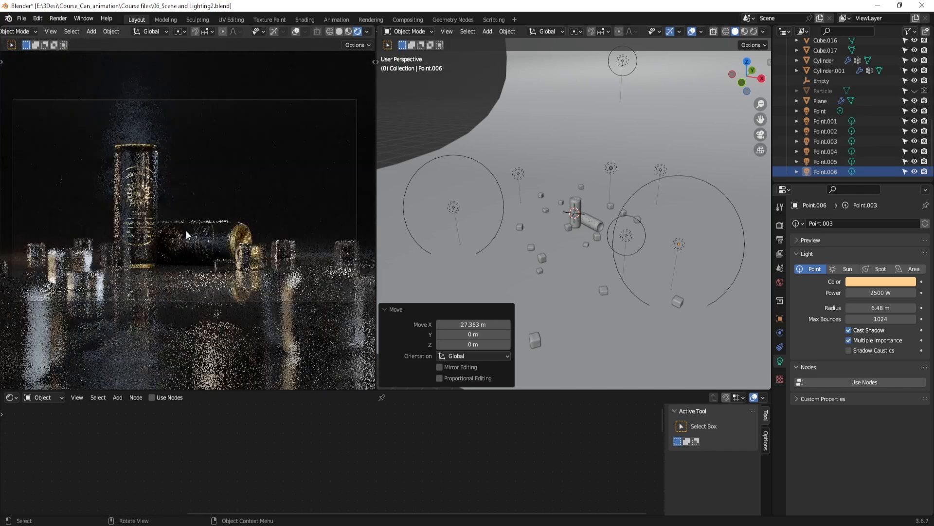
pyautogui.scroll(8, 612, 240)
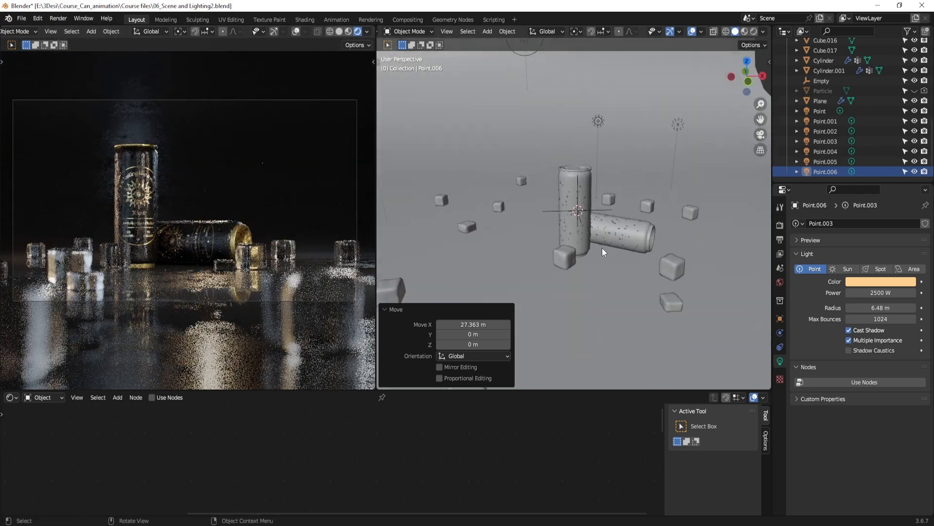
pyautogui.moveTo(606, 221); pyautogui.dragTo(594, 246, button='middle')
pyautogui.hotkey('shift', 'a')
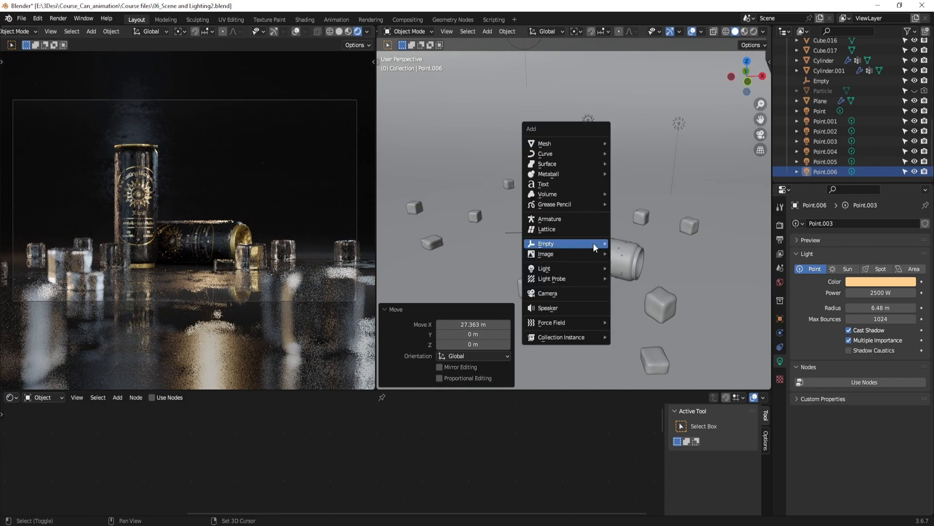
pyautogui.moveTo(584, 271)
pyautogui.click(642, 268)
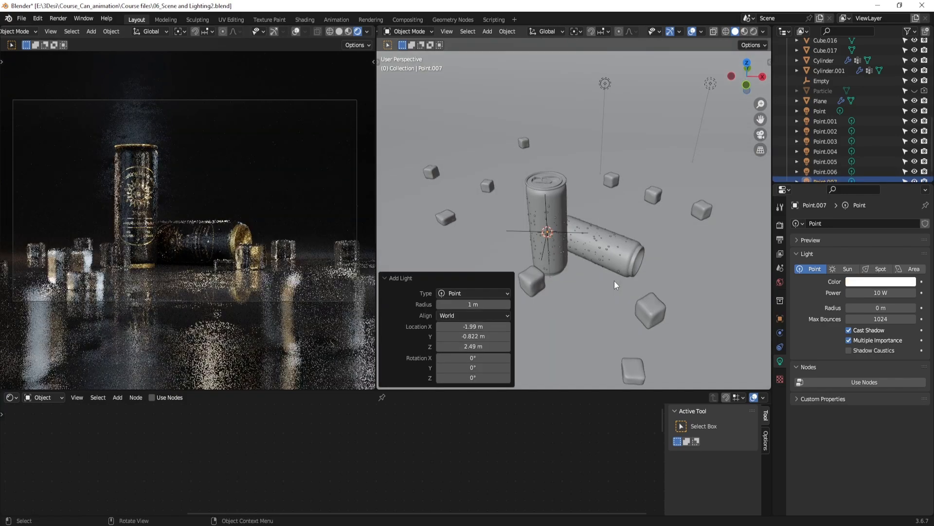
# Move the new point light along X and 1.2493 m along Y, and set its power to 550 W
pyautogui.press('g')
pyautogui.press('x')
pyautogui.click(640, 275)
pyautogui.press('g')
pyautogui.press('y')
pyautogui.click(636, 270)
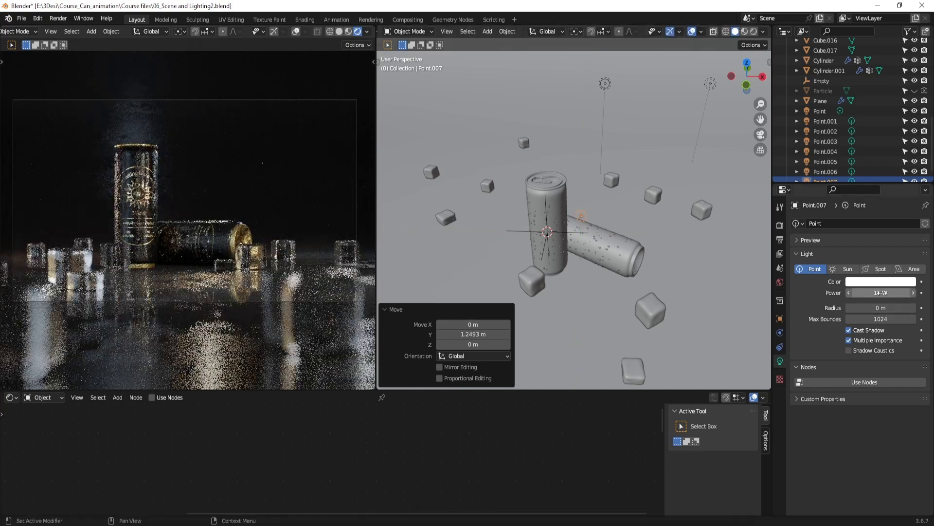
pyautogui.write('550')
pyautogui.press('Return')
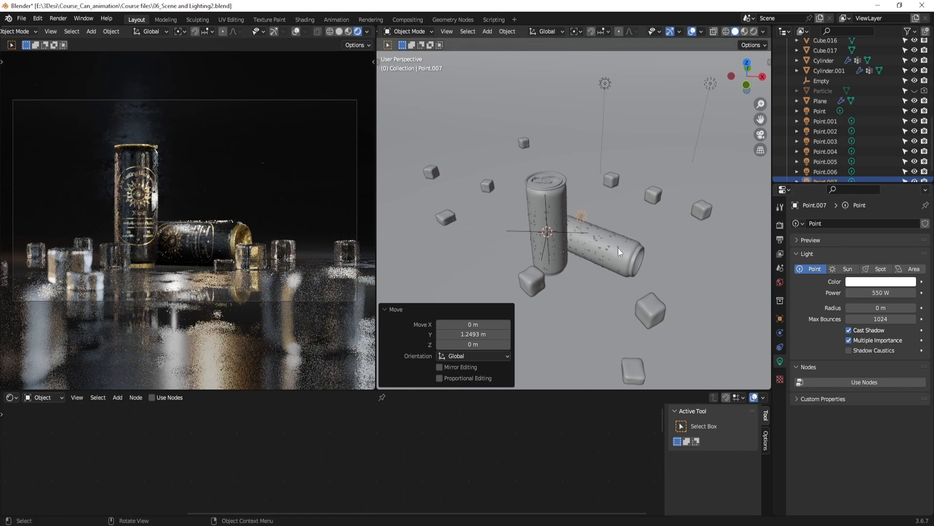
# Move the new light -0.90094 m along Y, between the two cans, and set its radius to 0.63 m
pyautogui.moveTo(686, 263); pyautogui.dragTo(650, 247, button='middle')
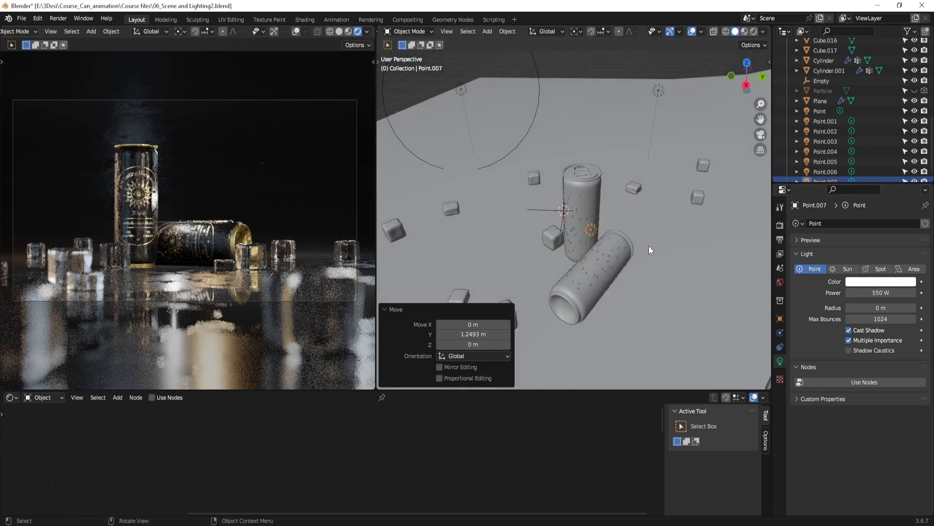
pyautogui.press('g')
pyautogui.press('y')
pyautogui.click(627, 244)
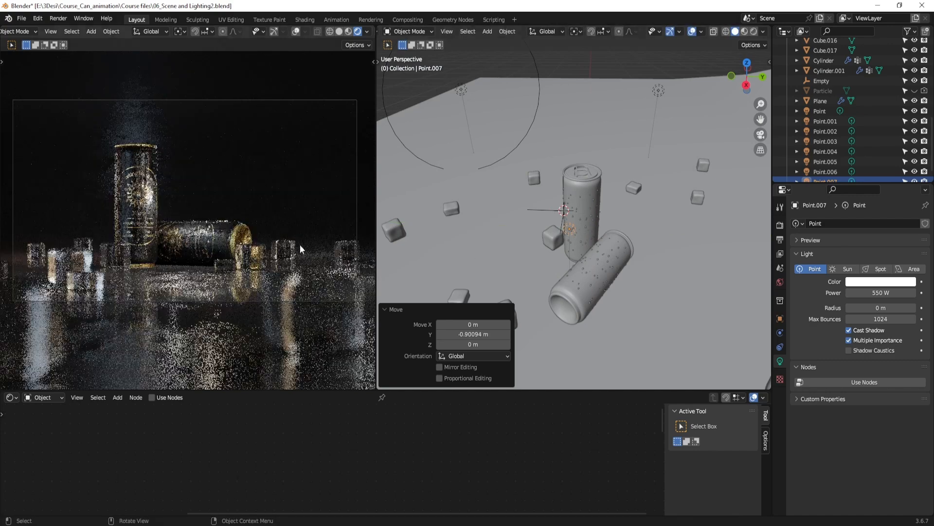
pyautogui.moveTo(653, 267); pyautogui.dragTo(639, 233, button='middle')
pyautogui.moveTo(881, 307); pyautogui.dragTo(901, 308)
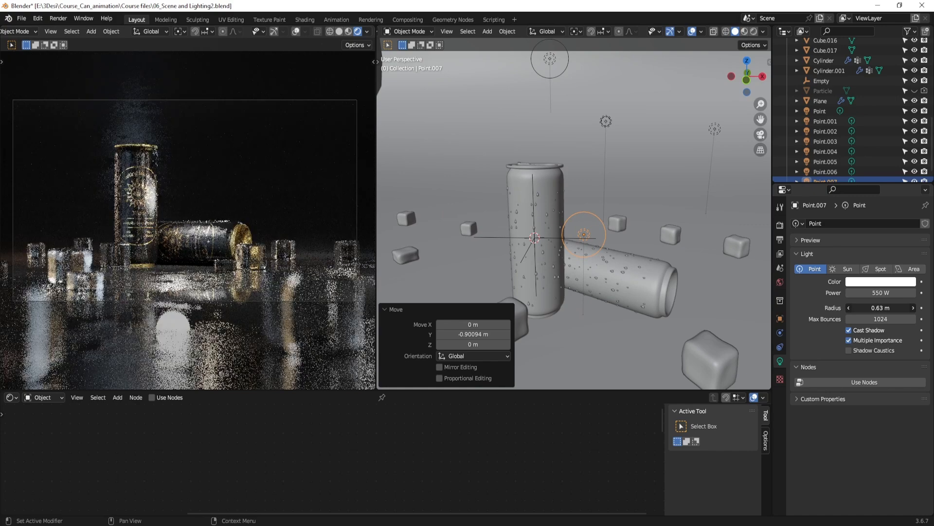
pyautogui.press('g')
pyautogui.press('z')
pyautogui.press('Escape')
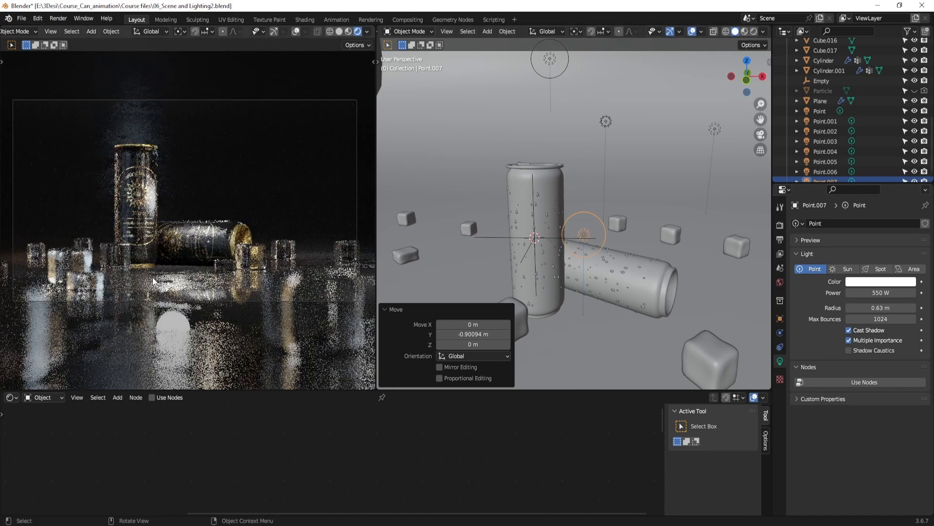
# Raise the new light above the lying can, and shift it horizontally by 0.47478 m in X and 1.0969 m in Y
pyautogui.press('g')
pyautogui.press('z')
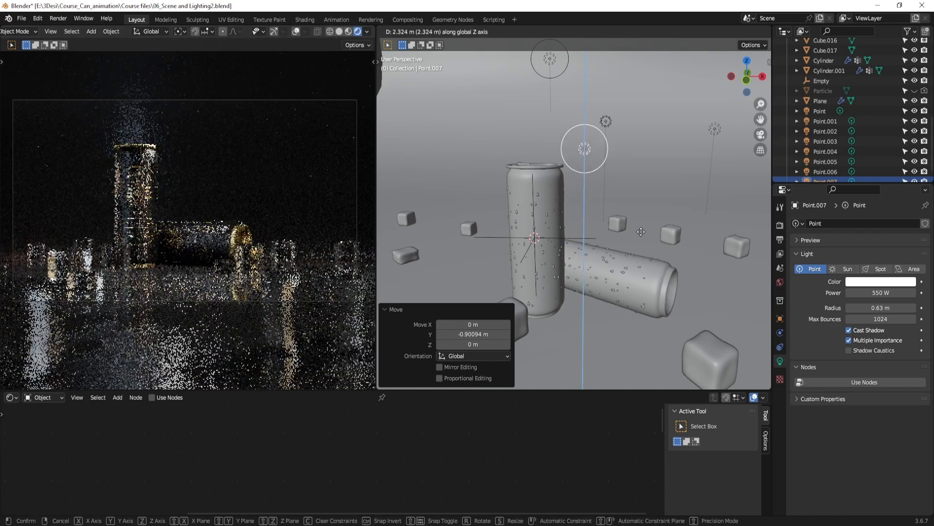
pyautogui.click(644, 240)
pyautogui.moveTo(643, 263); pyautogui.dragTo(638, 303, button='middle')
pyautogui.press('g')
pyautogui.hotkey('shift', 'z')
pyautogui.click(655, 295)
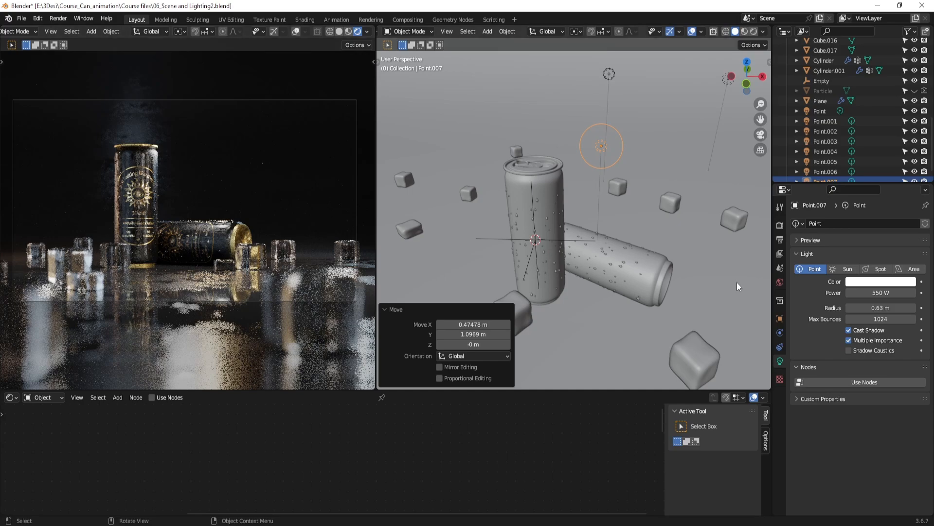
# Change the colour of the light above the lying can to pale blue
pyautogui.click(869, 282)
pyautogui.moveTo(866, 185); pyautogui.dragTo(871, 174)
pyautogui.moveTo(593, 194); pyautogui.dragTo(580, 229, button='middle')
pyautogui.scroll(-3, 630, 223)
pyautogui.moveTo(639, 233)
pyautogui.mouseDown(button='middle')
pyautogui.moveTo(634, 244)
pyautogui.moveTo(646, 226)
pyautogui.mouseUp(button='middle')
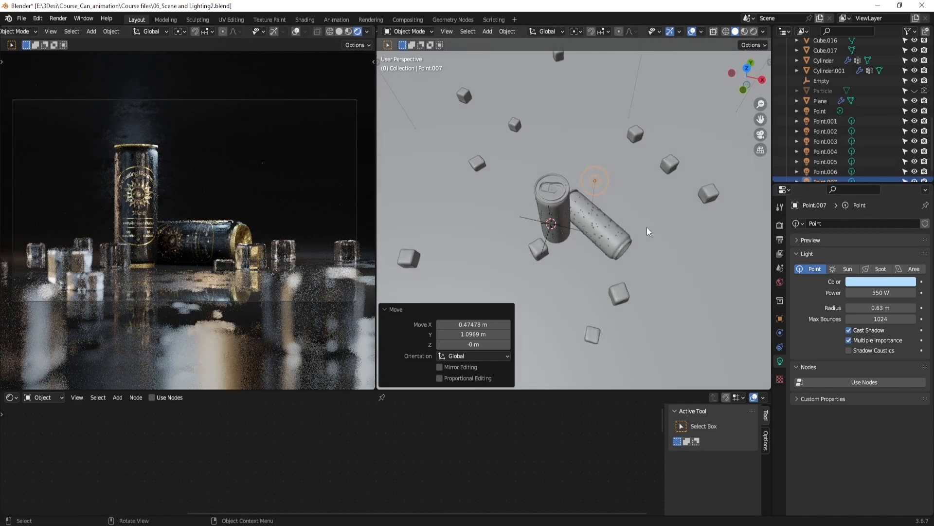
# Shift the light above the lying can horizontally by -0.89109 m X, -0.77794 m Y, and again by 0.27189 m X, -0.52302 m Y
pyautogui.press('g')
pyautogui.hotkey('shift', 'z')
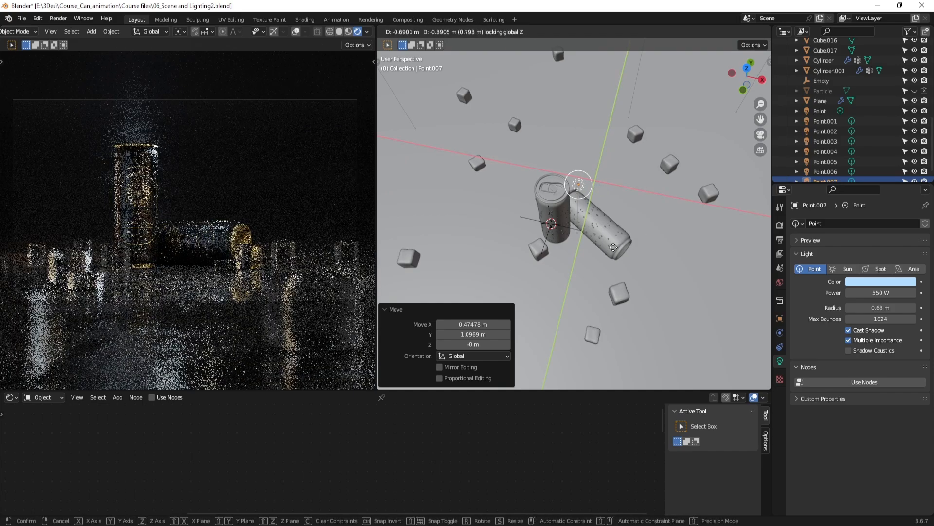
pyautogui.click(607, 253)
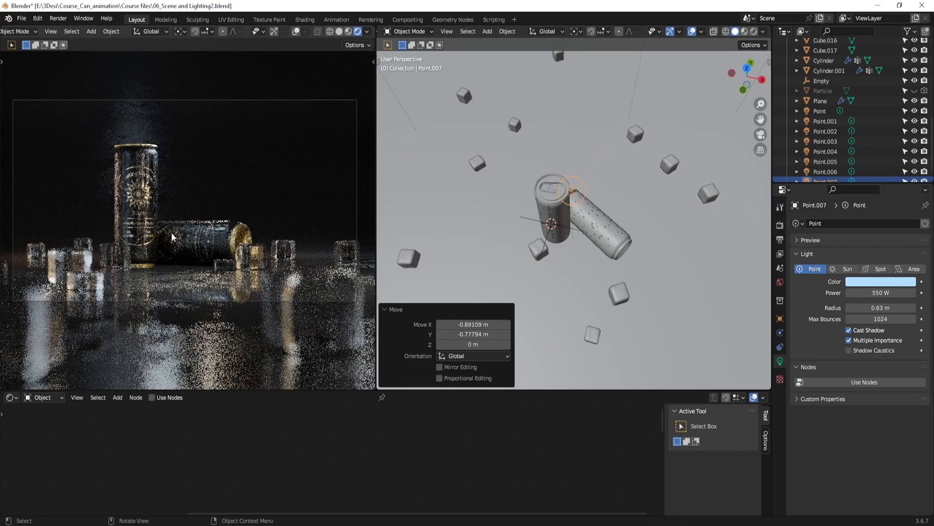
pyautogui.moveTo(623, 236); pyautogui.dragTo(632, 253, button='middle')
pyautogui.press('g')
pyautogui.hotkey('shift', 'z')
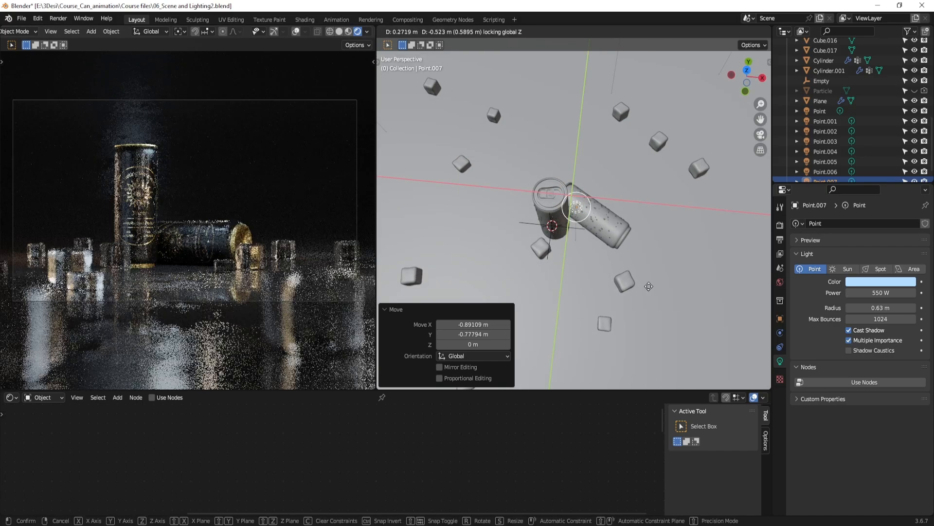
pyautogui.click(648, 286)
pyautogui.moveTo(617, 282); pyautogui.dragTo(626, 237, button='middle')
pyautogui.press('g')
pyautogui.press('z')
pyautogui.rightClick(626, 237)
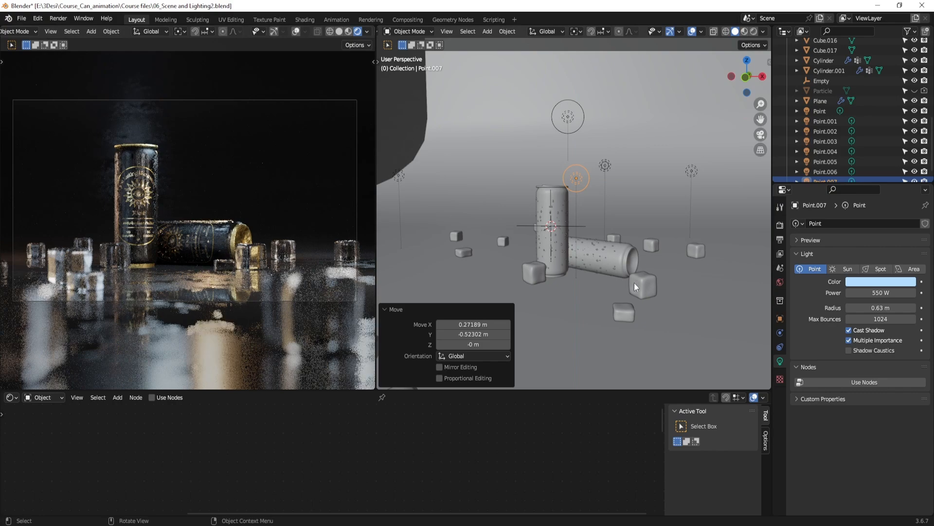
# Raise the pale blue light by 0.79492 m, and shift it horizontally by 0.19546 m in X and 0.25393 m in Y
pyautogui.moveTo(623, 282)
pyautogui.mouseDown(button='middle')
pyautogui.moveTo(600, 263)
pyautogui.moveTo(633, 271)
pyautogui.mouseUp(button='middle')
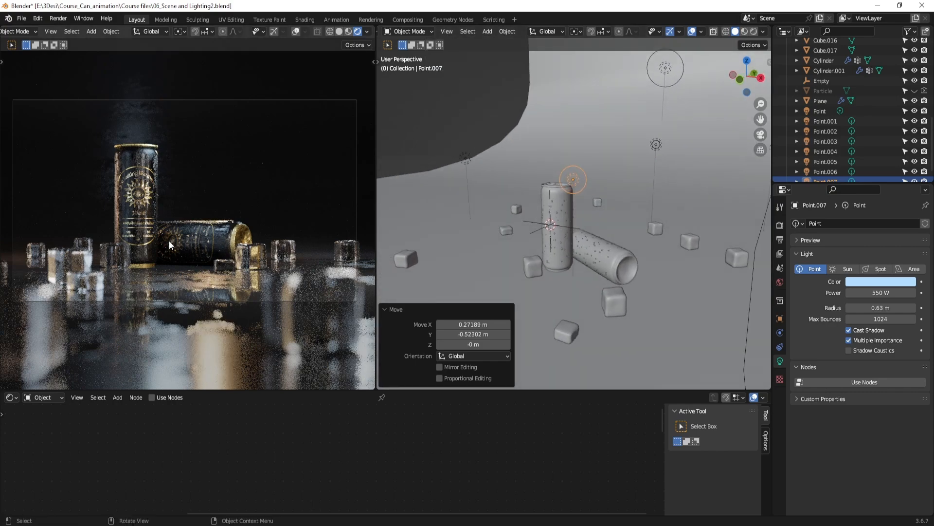
pyautogui.press('g')
pyautogui.press('z')
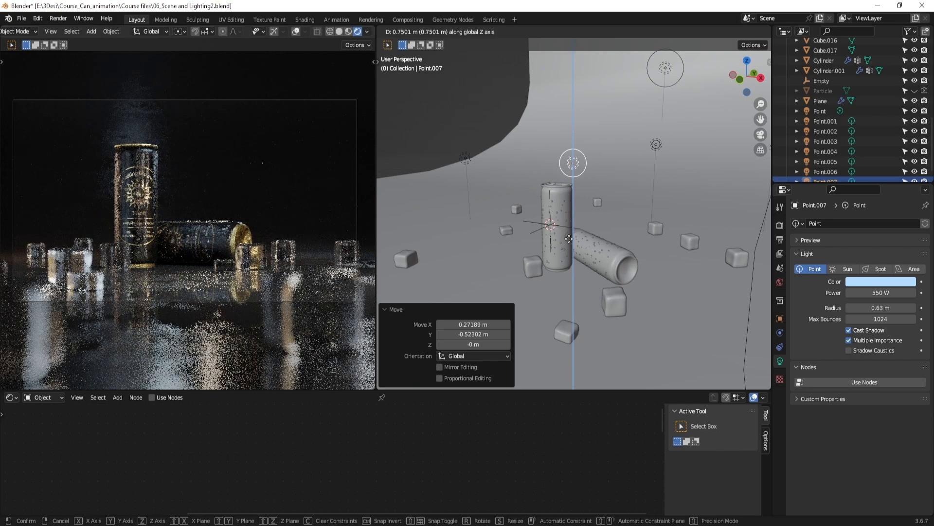
pyautogui.click(569, 239)
pyautogui.moveTo(569, 238); pyautogui.dragTo(618, 278, button='middle')
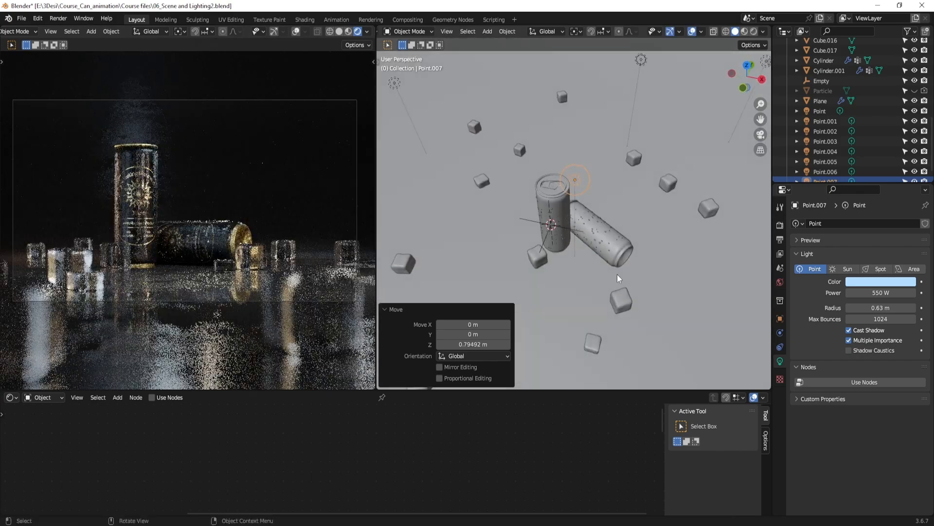
pyautogui.press('g')
pyautogui.hotkey('shift', 'z')
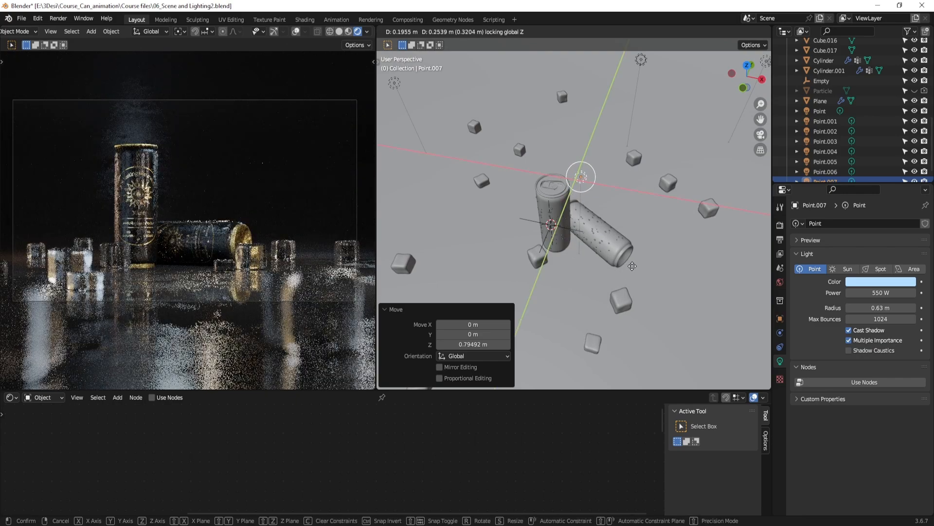
pyautogui.click(632, 266)
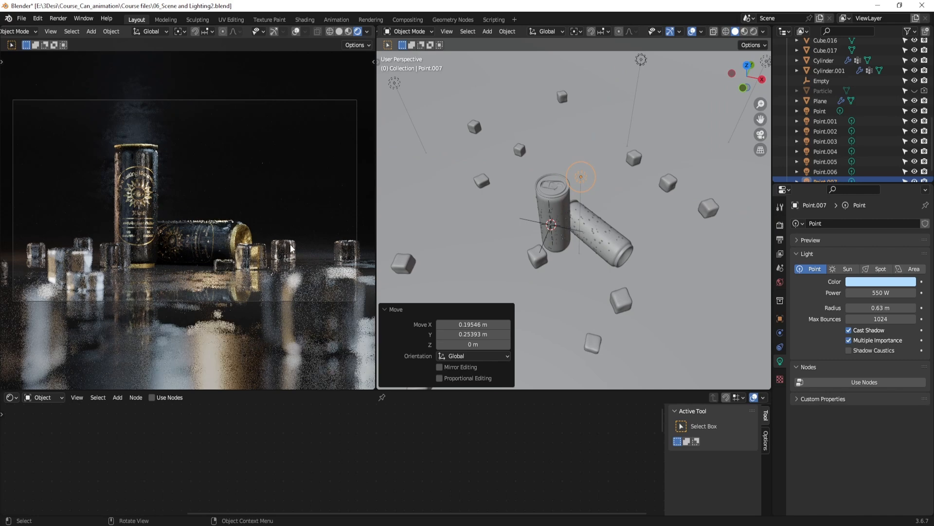
# Set the power of the pale blue light above the lying can to 750 W
pyautogui.click(862, 292)
pyautogui.write('750')
pyautogui.press('Return')
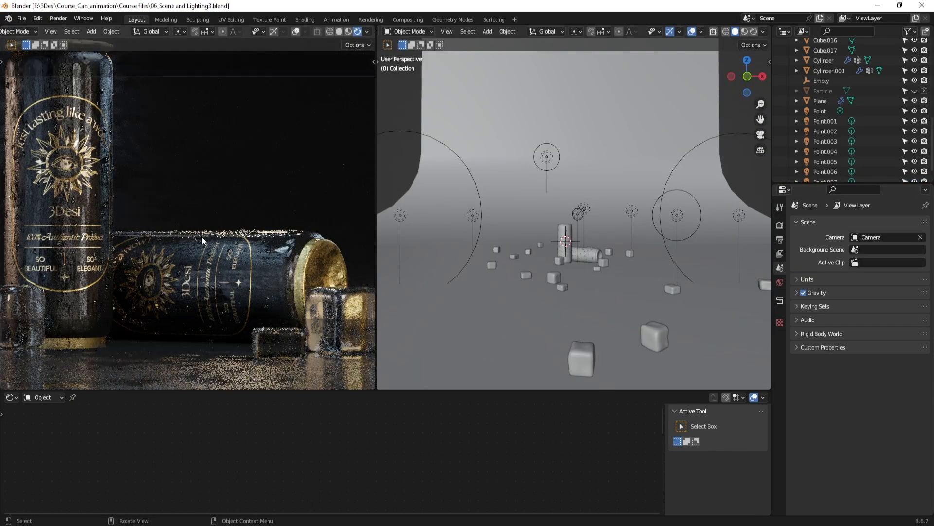
# Move the orange point light behind the cans by -1.1712 m in X and 0.024533 m in Y, and set its radius to 0.75 m
pyautogui.press('KP_0')
pyautogui.moveTo(627, 226); pyautogui.dragTo(619, 282, button='middle')
pyautogui.click(581, 241)
pyautogui.press('g')
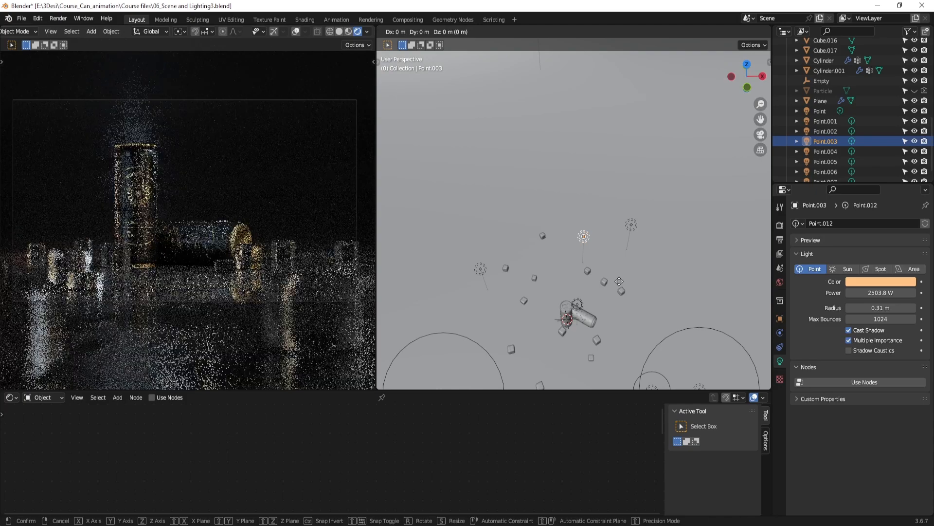
pyautogui.hotkey('shift', 'z')
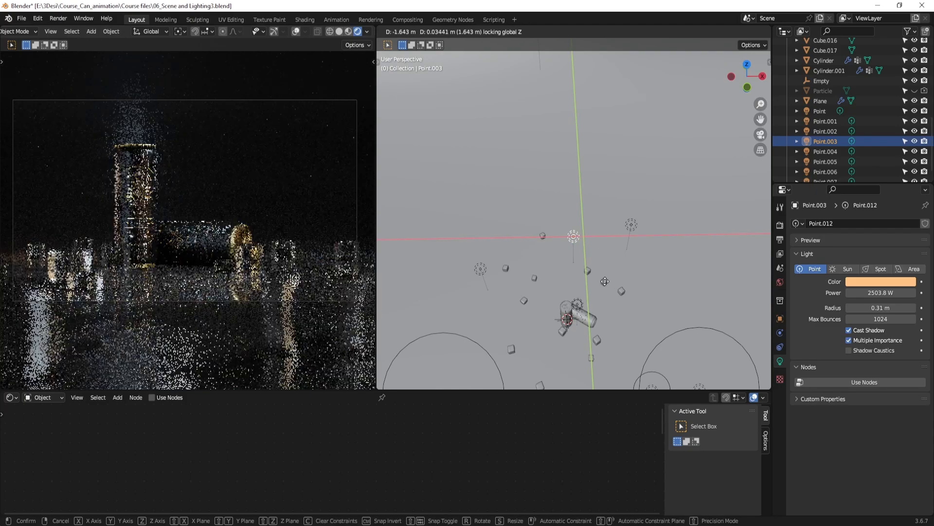
pyautogui.click(608, 281)
pyautogui.moveTo(608, 282); pyautogui.dragTo(614, 236, button='middle')
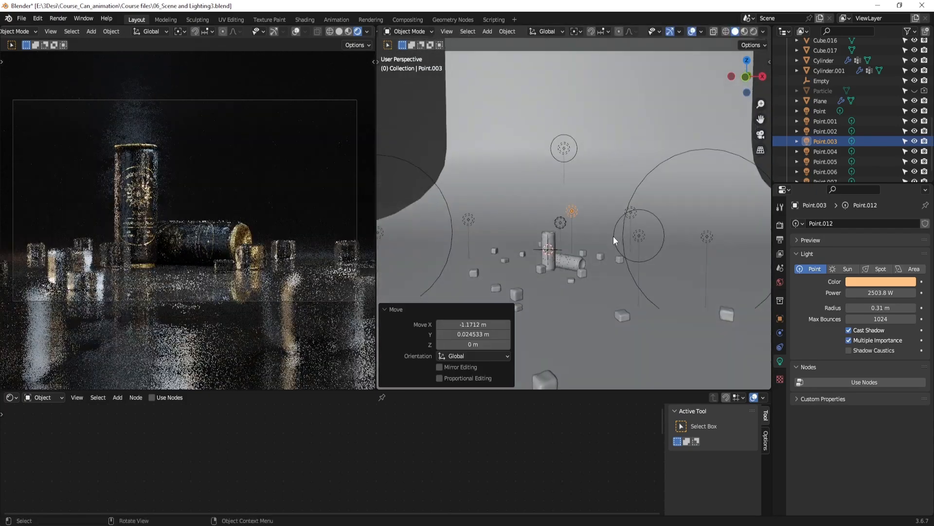
pyautogui.moveTo(868, 308); pyautogui.dragTo(889, 308)
# Set the power of the peach point light behind and to the left of the standing can to 15000 W
pyautogui.moveTo(609, 229); pyautogui.dragTo(616, 267, button='middle')
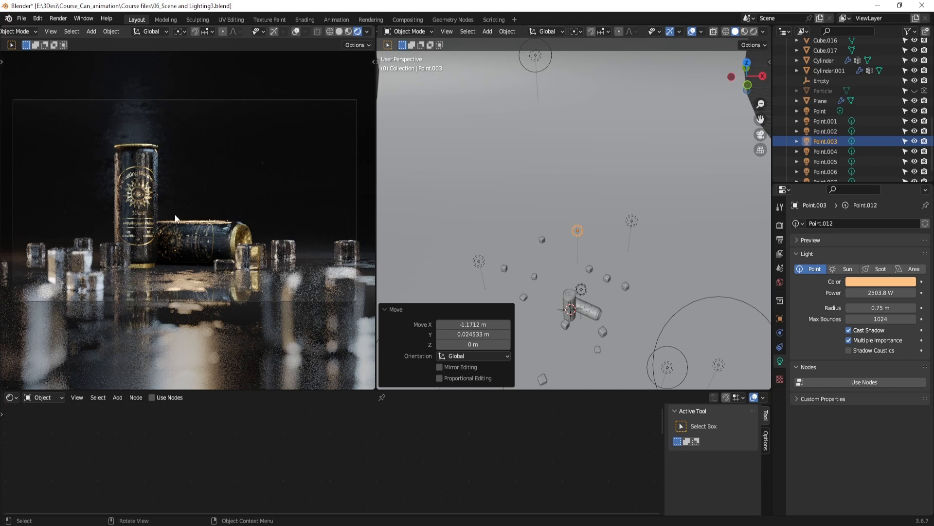
pyautogui.click(477, 263)
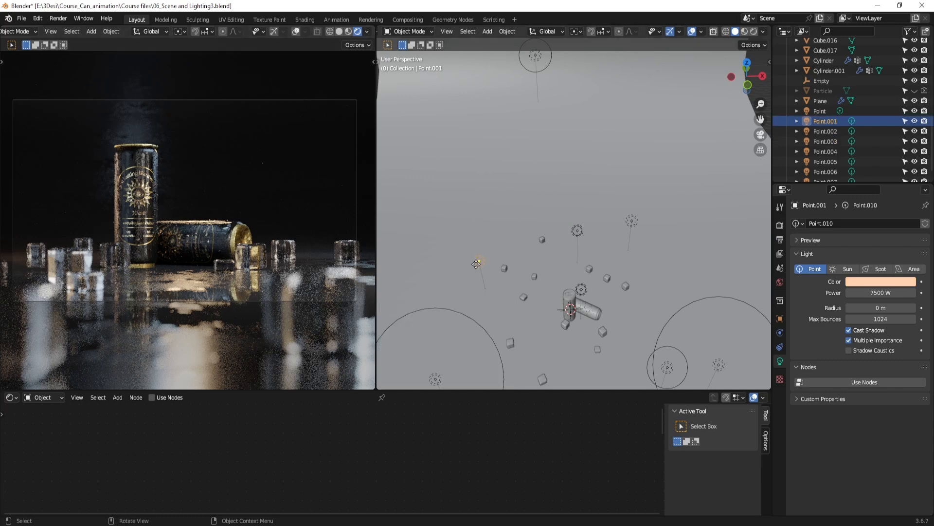
pyautogui.click(876, 292)
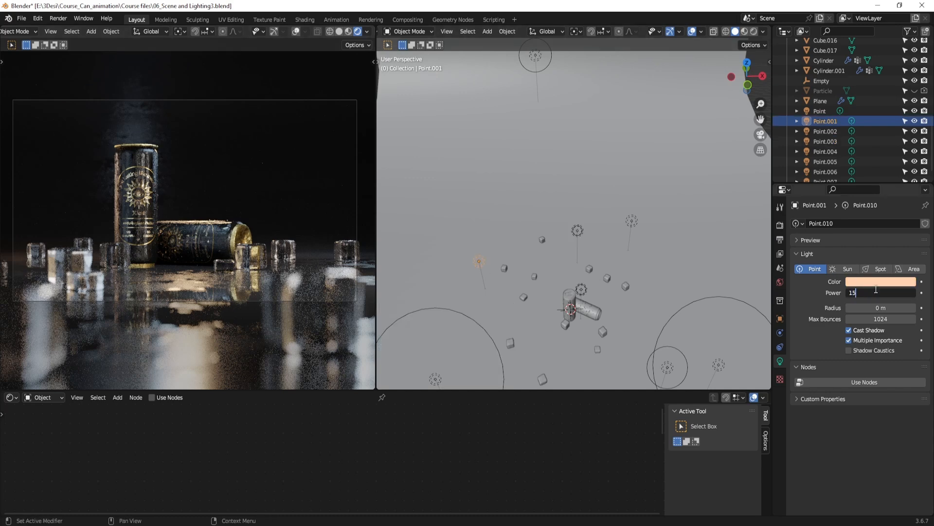
pyautogui.press('Return')
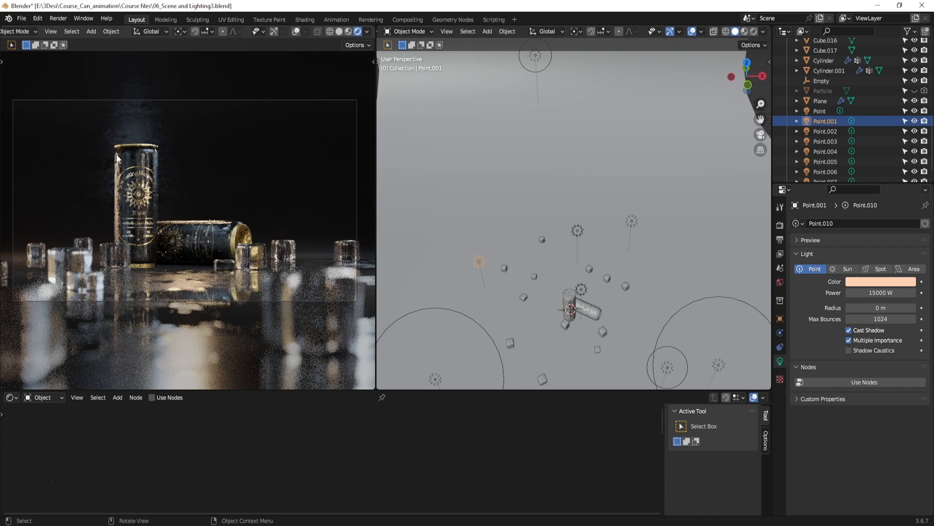
# Render the still image and examine the lighting on the can labels, droplets, gold rims, ice cubes and floor reflections up close
pyautogui.press('F12')
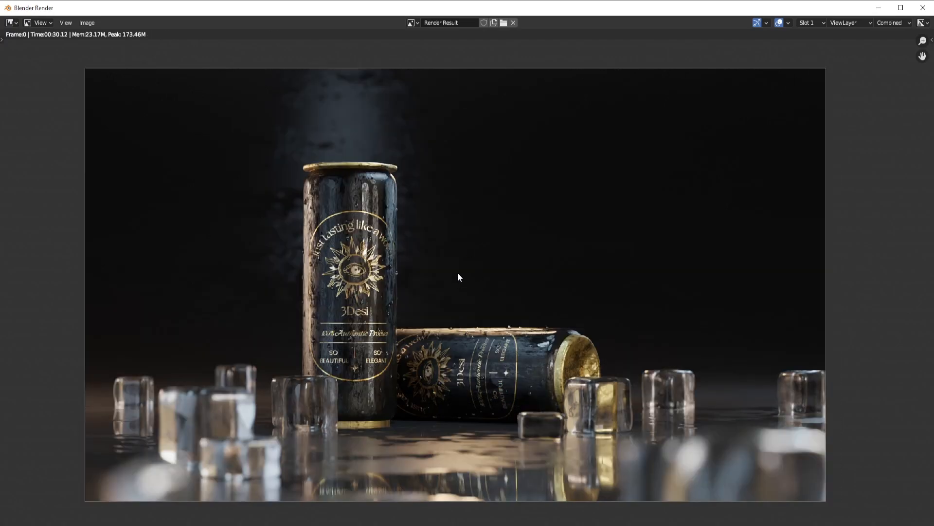
pyautogui.scroll(6, 397, 234)
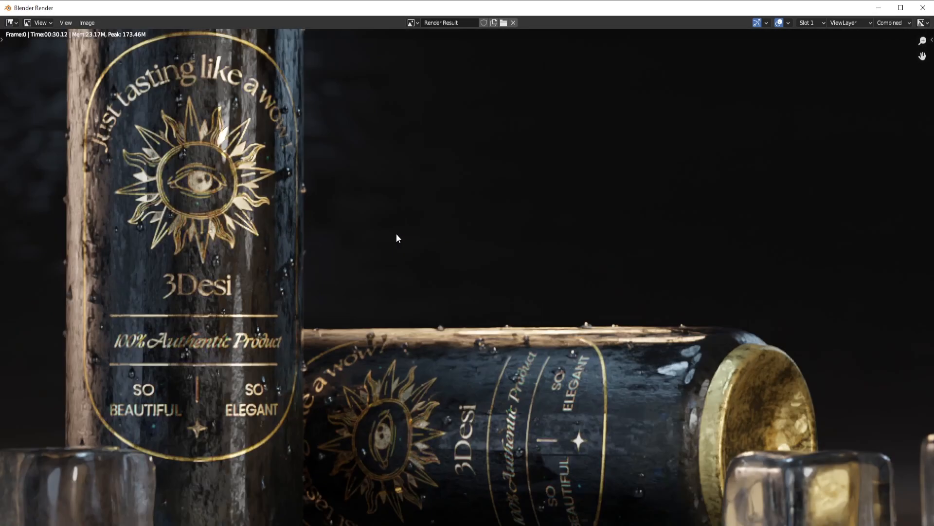
pyautogui.moveTo(396, 238); pyautogui.dragTo(562, 360, button='middle')
pyautogui.moveTo(395, 258)
pyautogui.mouseDown(button='middle')
pyautogui.moveTo(505, 392)
pyautogui.moveTo(463, 362)
pyautogui.mouseUp(button='middle')
pyautogui.scroll(-2, 538, 363)
pyautogui.moveTo(538, 361); pyautogui.dragTo(440, 253, button='middle')
pyautogui.moveTo(646, 427); pyautogui.dragTo(484, 204, button='middle')
pyautogui.scroll(2, 585, 294)
pyautogui.scroll(-3, 585, 294)
pyautogui.scroll(-3, 585, 294)
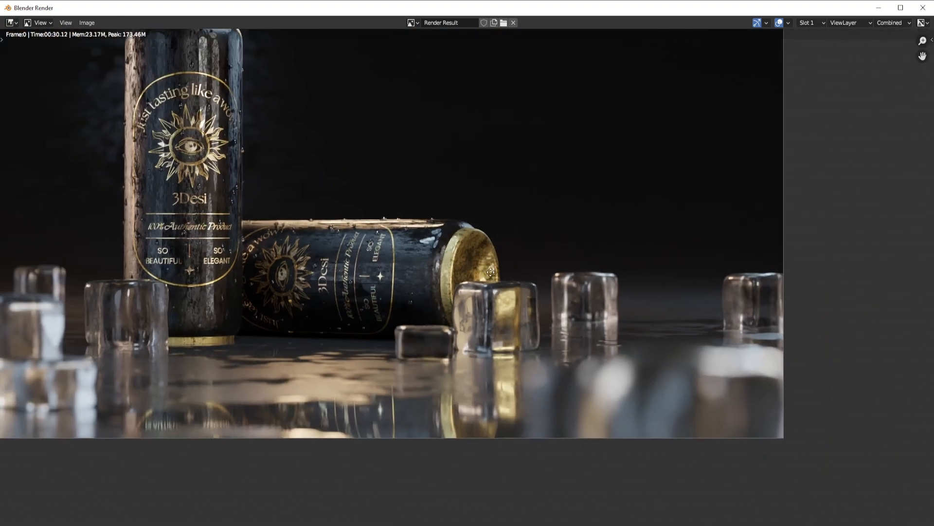
pyautogui.scroll(4, 554, 250)
pyautogui.scroll(-4, 554, 250)
pyautogui.moveTo(386, 186); pyautogui.dragTo(483, 295, button='middle')
pyautogui.scroll(-1, 563, 282)
pyautogui.moveTo(563, 282); pyautogui.dragTo(520, 291, button='middle')
pyautogui.scroll(2, 519, 291)
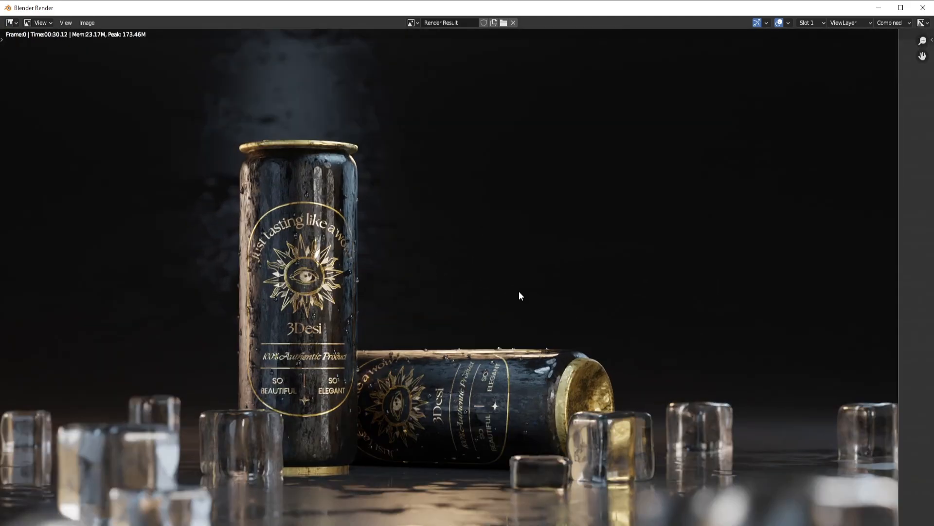
pyautogui.scroll(-1, 521, 291)
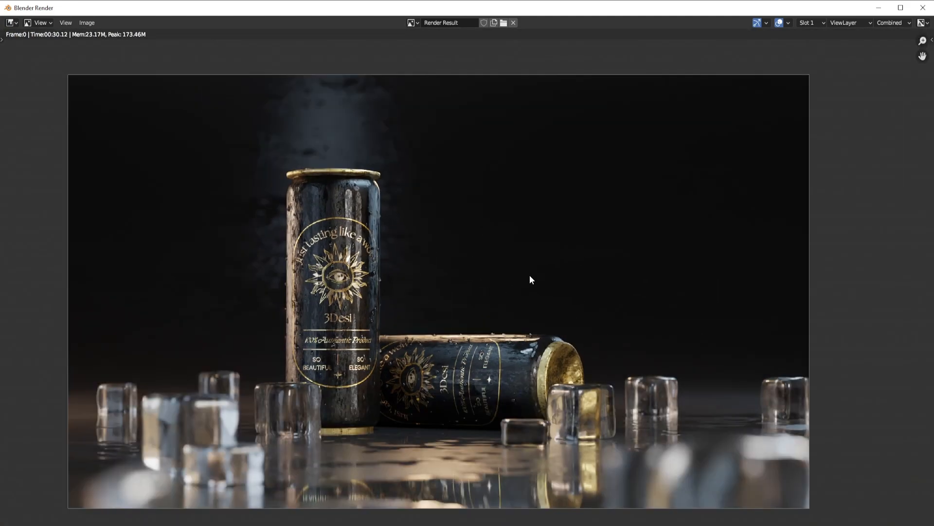
pyautogui.moveTo(527, 279); pyautogui.dragTo(546, 267, button='middle')
pyautogui.scroll(1, 546, 266)
pyautogui.scroll(-1, 546, 271)
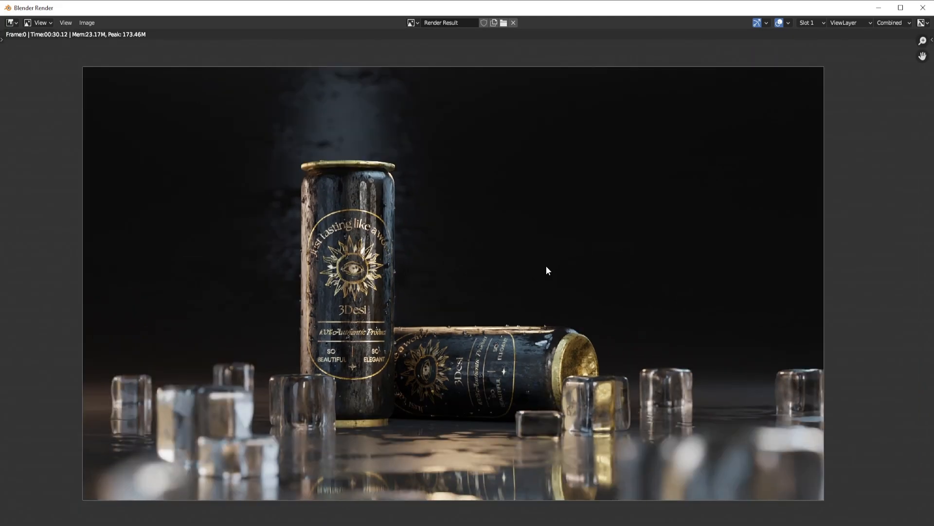